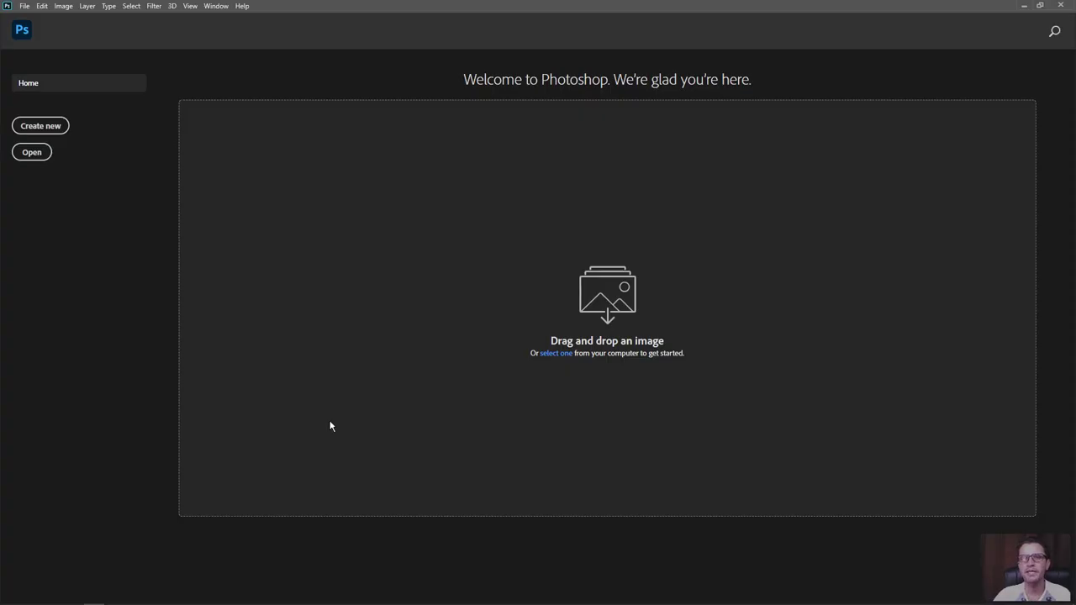
# Step: Build a 1024px document of green striped rectangles with bevel and emboss and a vibrance adjustment layer
pyautogui.click(41, 125)
pyautogui.press('Return')
pyautogui.press('u')
pyautogui.click(125, 22)
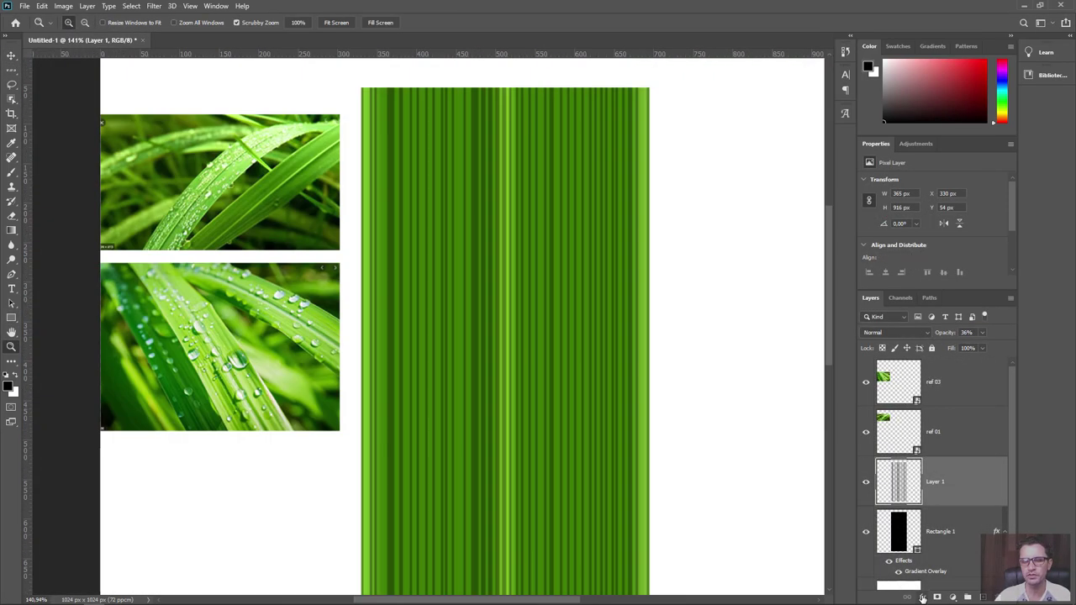
pyautogui.click(922, 597)
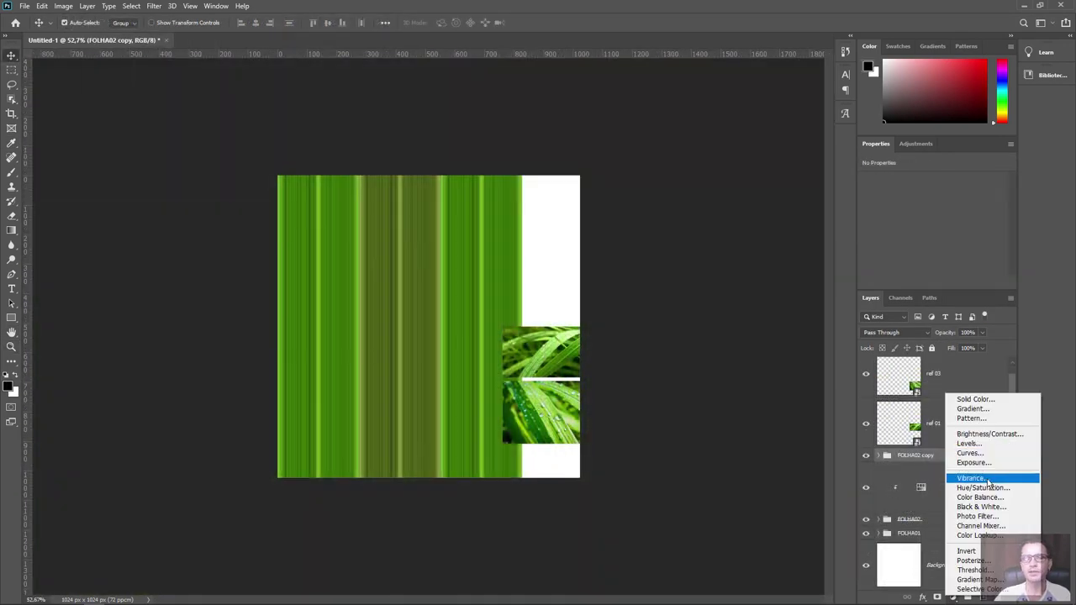
pyautogui.click(989, 482)
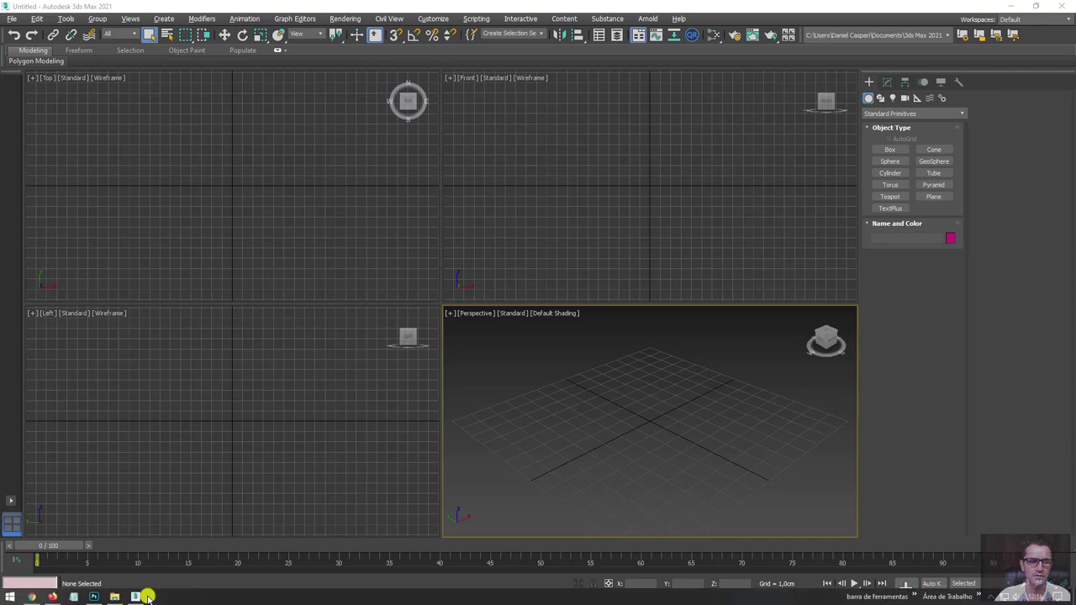
# Step: Open the grass reference folder, select the ref 02 image, and park the window at lower left
pyautogui.click(115, 597)
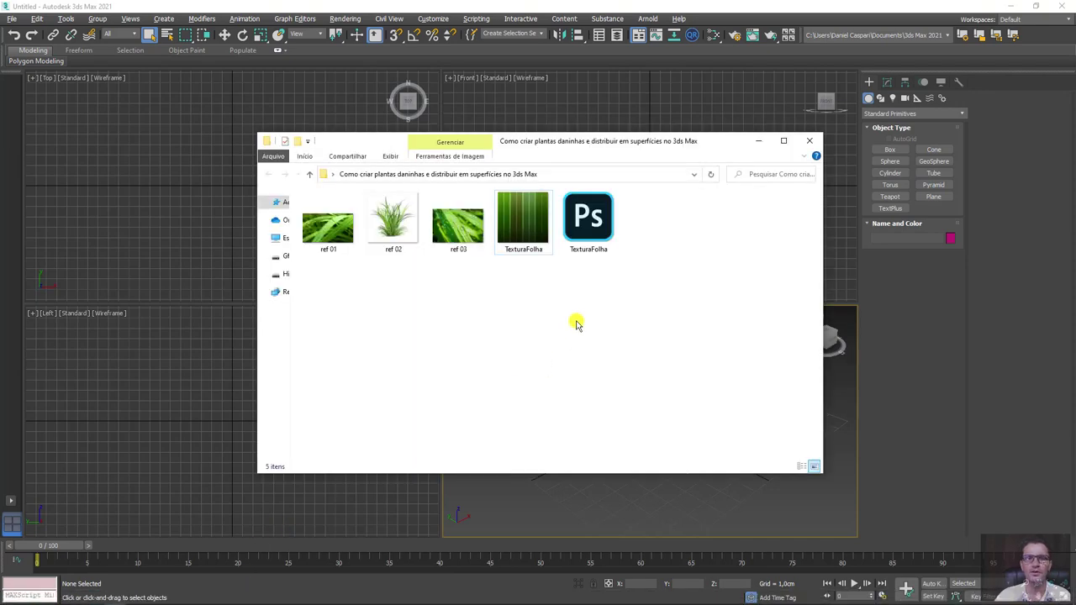
pyautogui.click(529, 223)
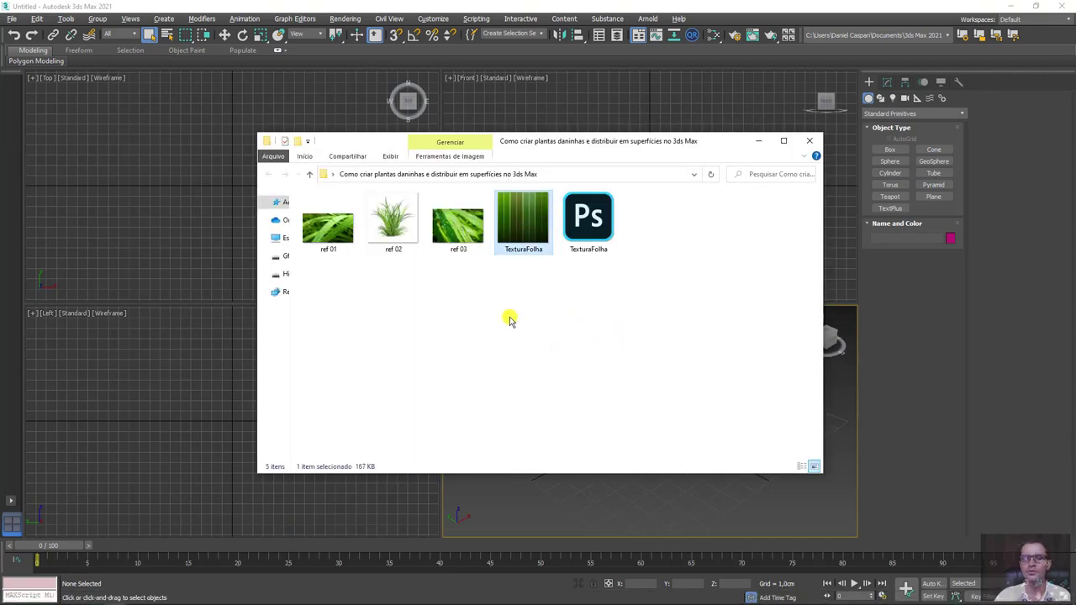
pyautogui.click(459, 226)
pyautogui.click(393, 223)
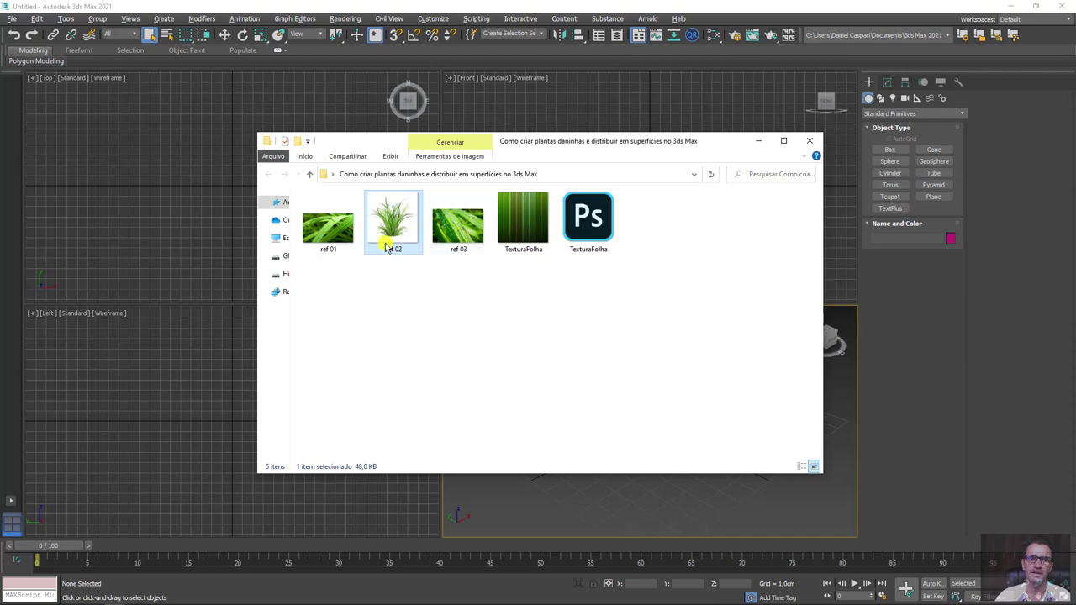
pyautogui.moveTo(618, 147); pyautogui.dragTo(345, 364)
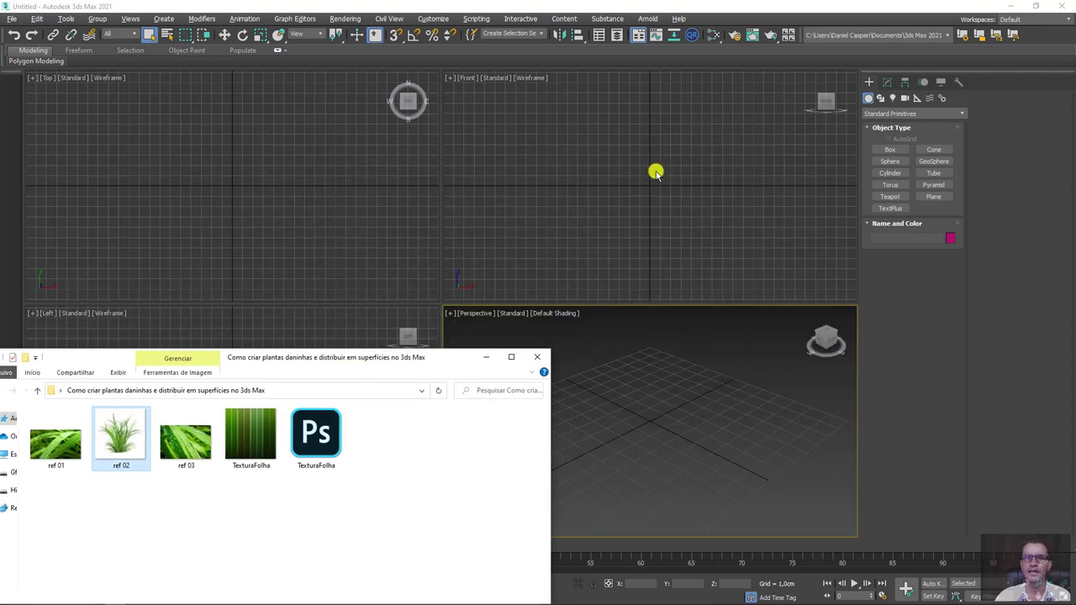
pyautogui.click(656, 172)
# Step: Create a square Plane in the Front viewport and drag the ref 02 grass image onto it
pyautogui.click(940, 198)
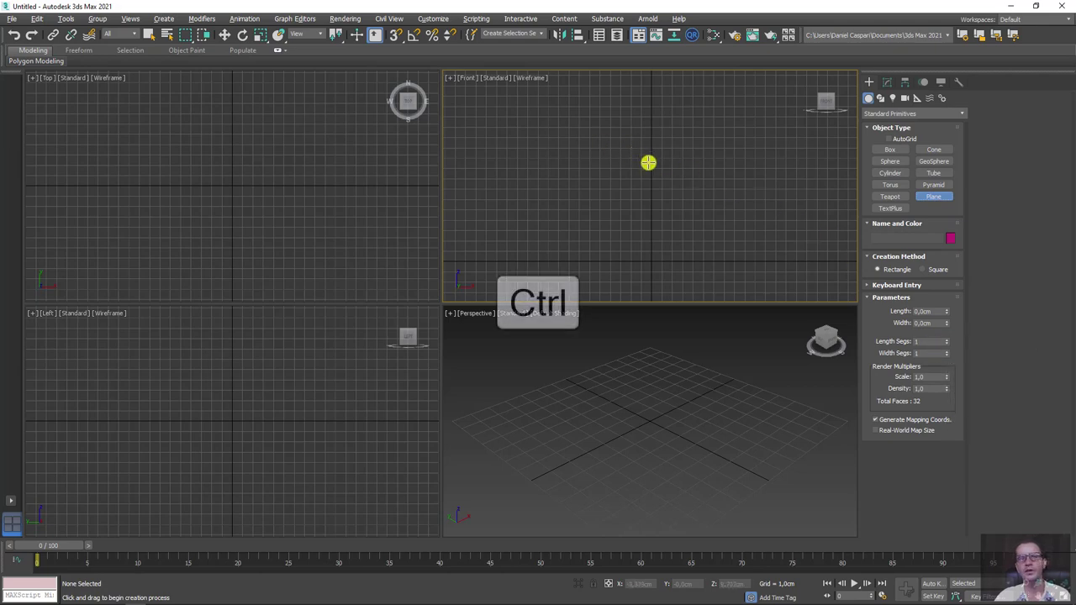
pyautogui.keyDown('ctrl'); pyautogui.moveTo(648, 167); pyautogui.dragTo(723, 244); pyautogui.keyUp('ctrl')
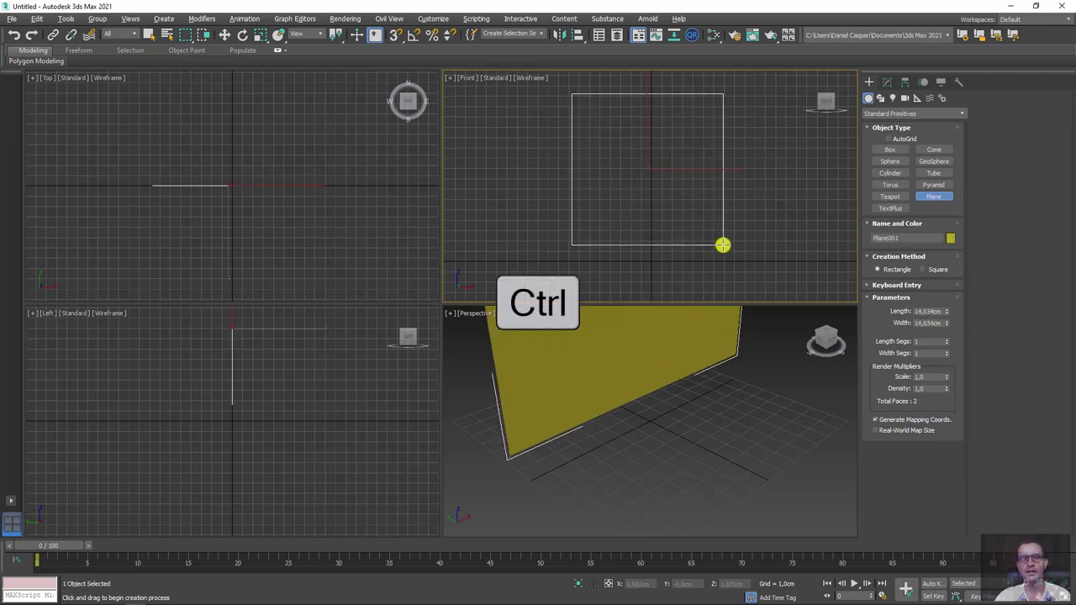
pyautogui.scroll(-4, 657, 200)
pyautogui.scroll(3, 612, 389)
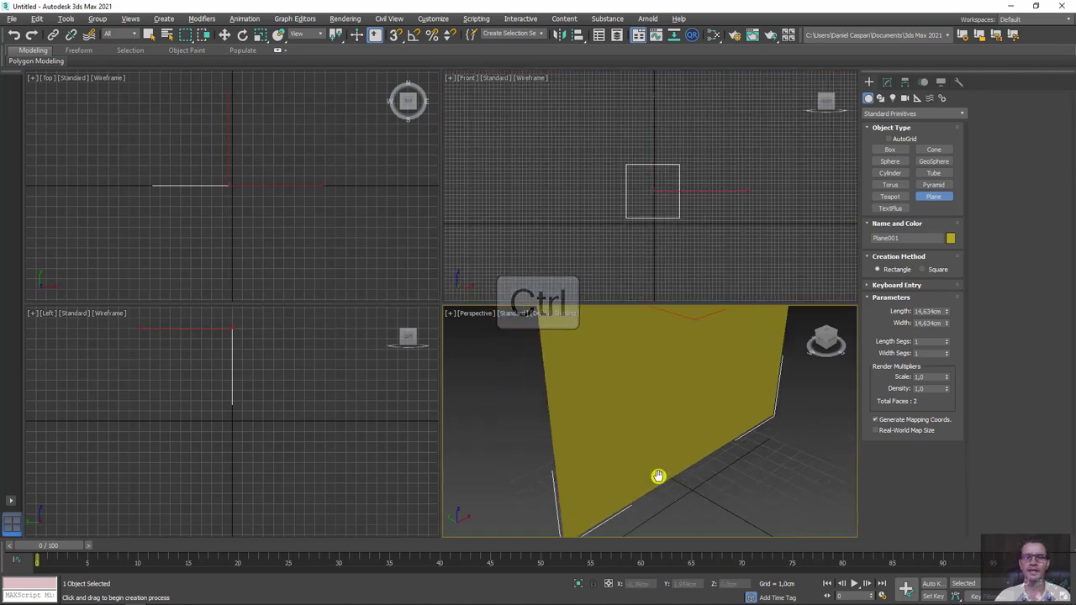
pyautogui.scroll(-6, 656, 480)
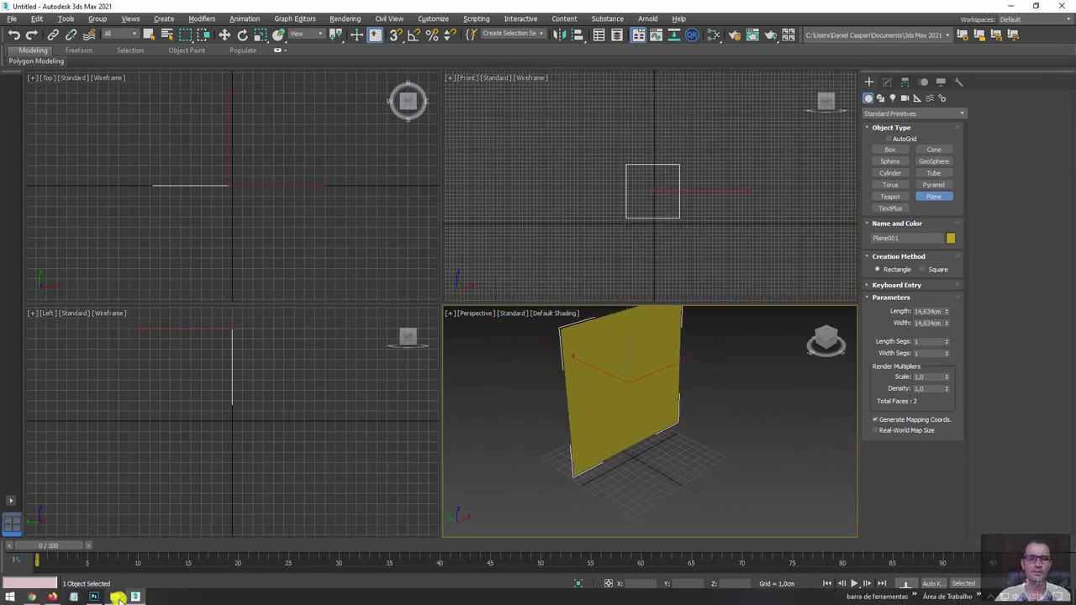
pyautogui.click(118, 597)
pyautogui.moveTo(122, 437)
pyautogui.mouseDown()
pyautogui.moveTo(646, 381)
pyautogui.moveTo(624, 392)
pyautogui.moveTo(634, 401)
pyautogui.mouseUp()
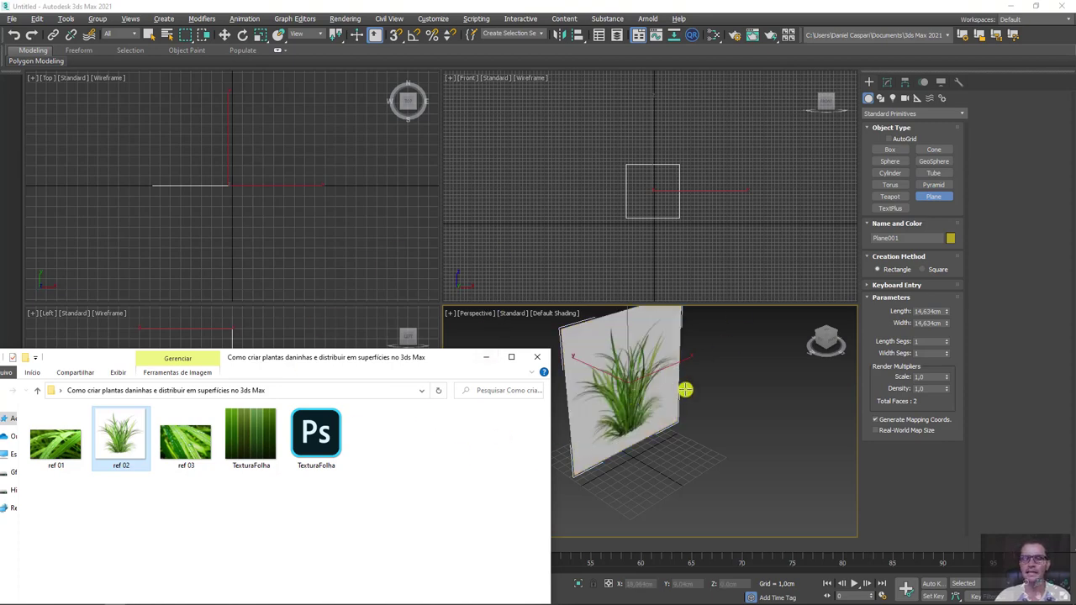
# Step: Move the grass plane aside, then Shift-clone it to the right as Plane002
pyautogui.moveTo(683, 410)
pyautogui.keyDown('alt'); pyautogui.mouseDown(button='middle')
pyautogui.moveTo(610, 418)
pyautogui.moveTo(682, 427)
pyautogui.mouseUp(button='middle'); pyautogui.keyUp('alt')
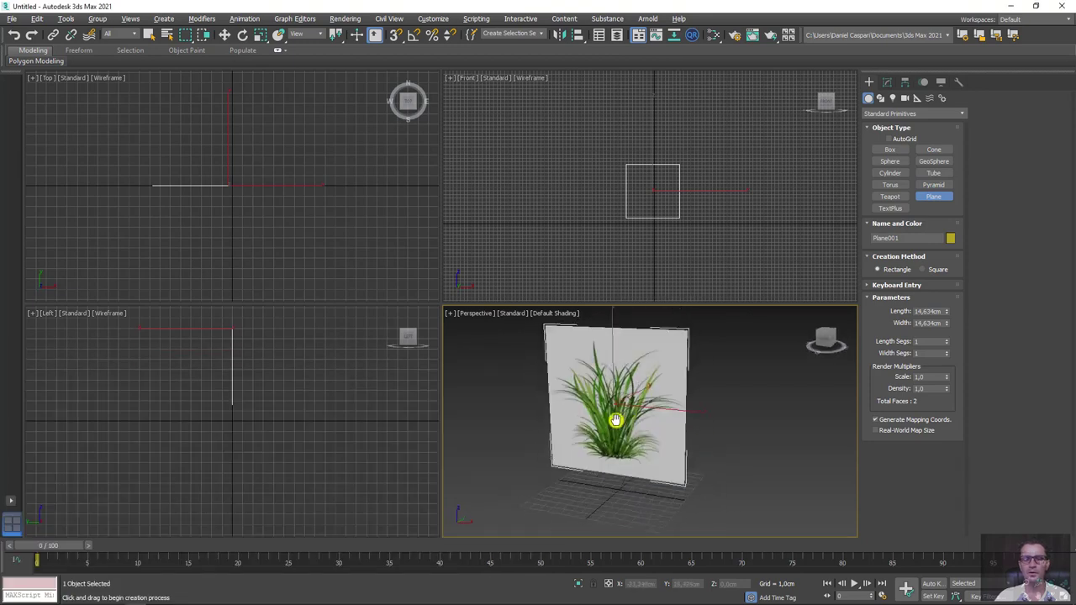
pyautogui.press('w')
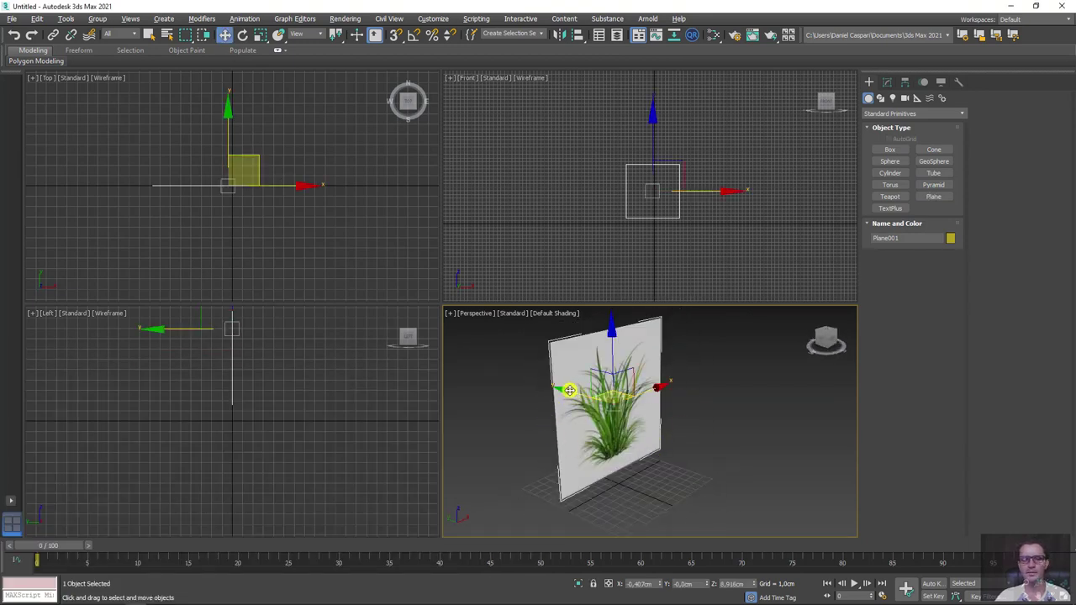
pyautogui.moveTo(565, 389); pyautogui.dragTo(515, 413)
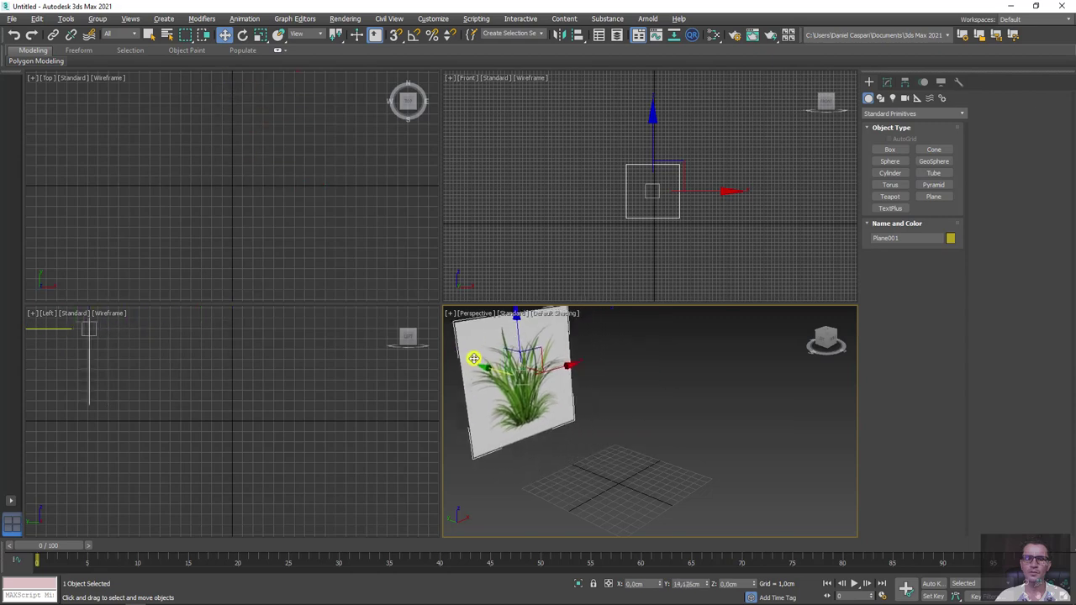
pyautogui.moveTo(569, 427)
pyautogui.keyDown('alt'); pyautogui.mouseDown(button='middle')
pyautogui.moveTo(692, 478)
pyautogui.moveTo(555, 422)
pyautogui.mouseUp(button='middle'); pyautogui.keyUp('alt')
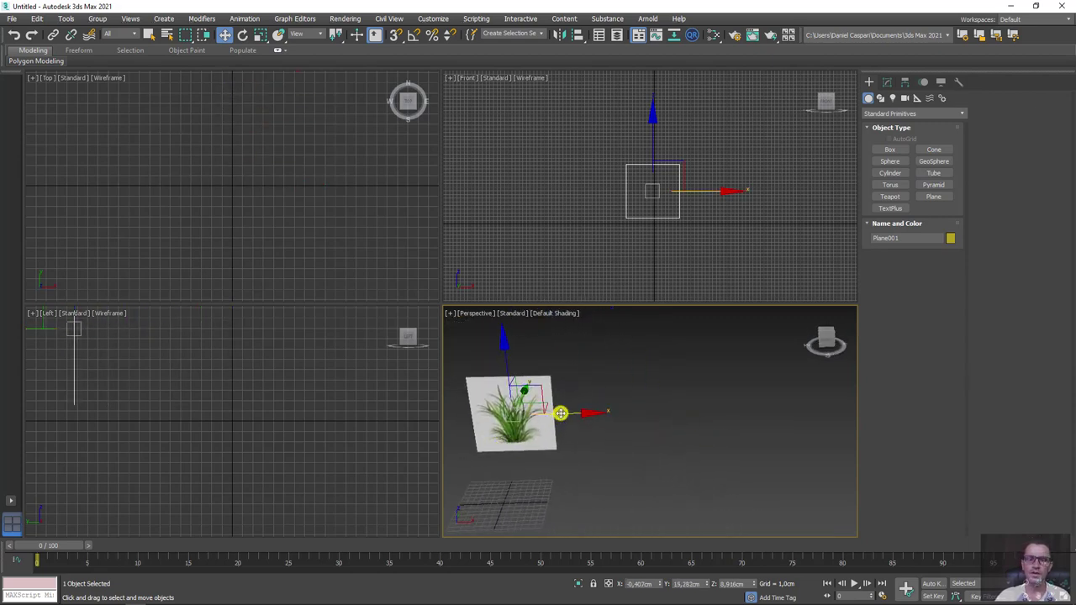
pyautogui.keyDown('shift'); pyautogui.moveTo(560, 413); pyautogui.dragTo(677, 413); pyautogui.keyUp('shift')
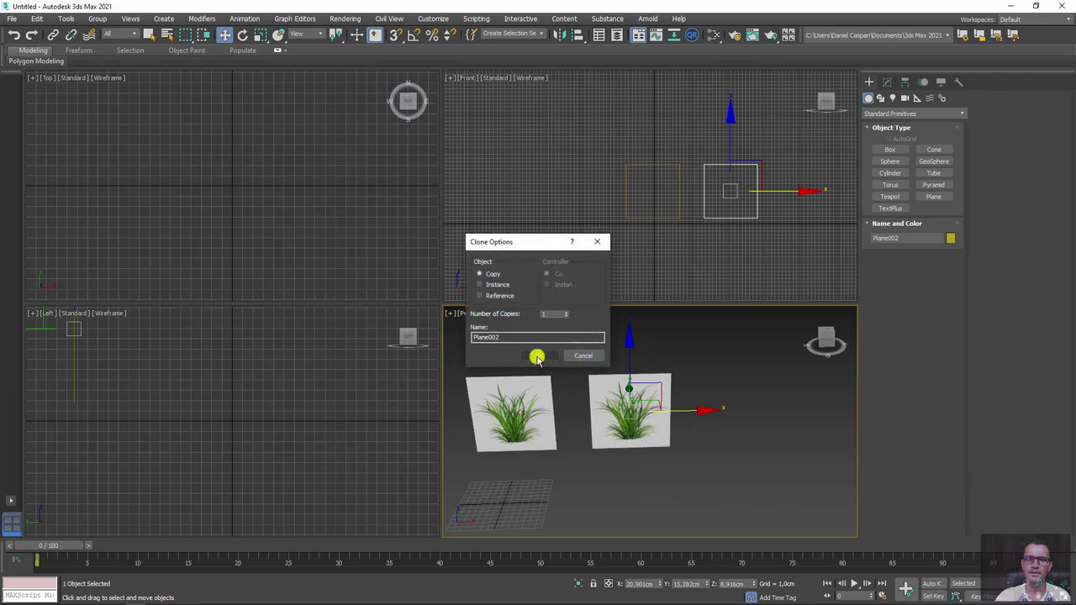
pyautogui.click(536, 355)
pyautogui.scroll(5, 631, 424)
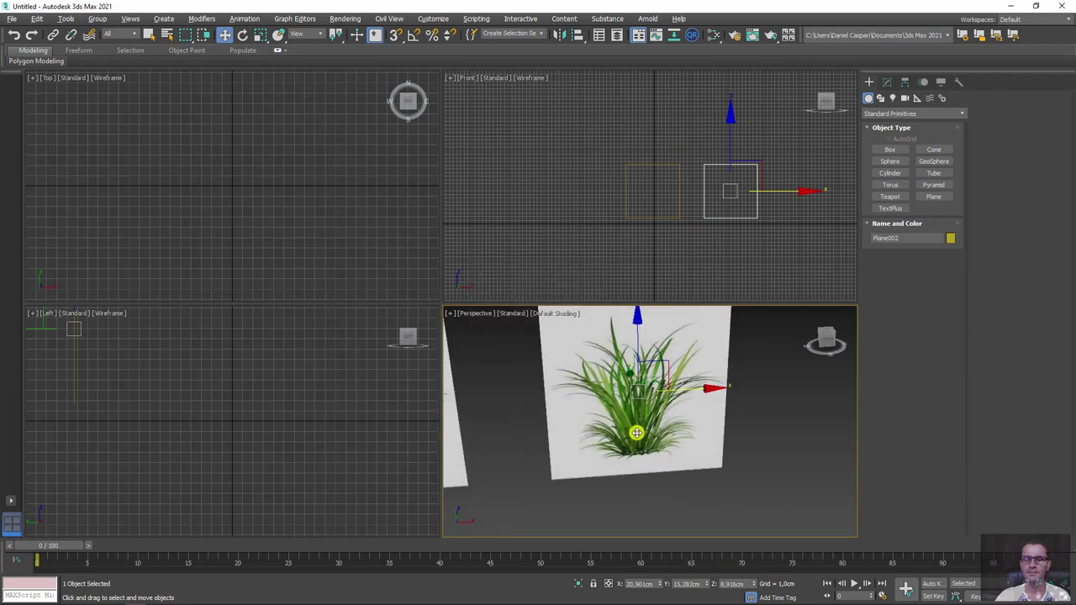
# Step: Set Plane002's Width Segs to 4, checking it in wireframe before returning to shaded view
pyautogui.press('F3')
pyautogui.click(887, 81)
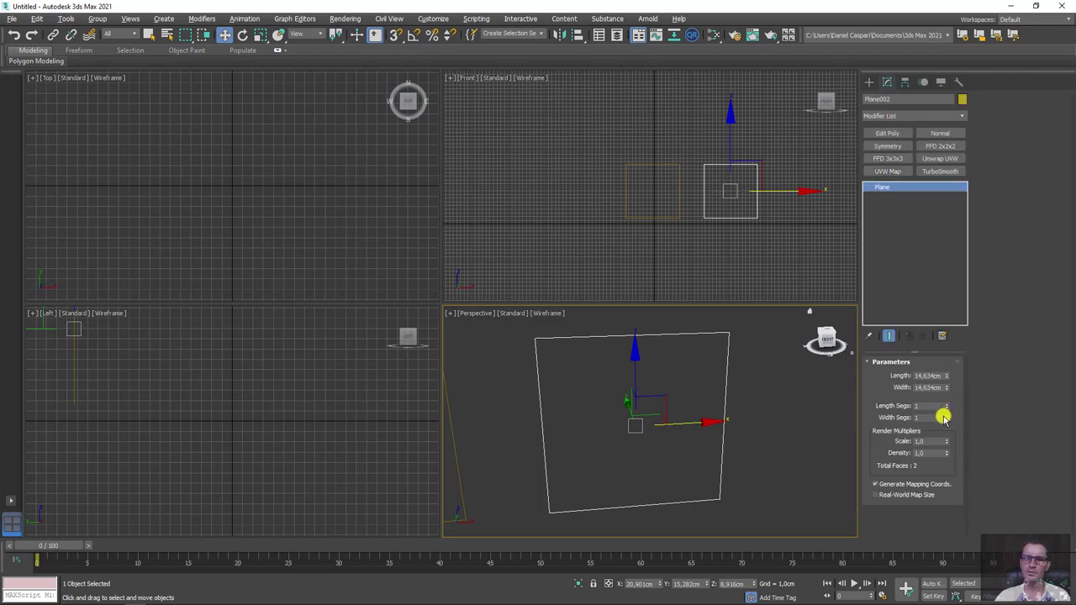
pyautogui.click(945, 415)
pyautogui.click(946, 415)
pyautogui.click(946, 415)
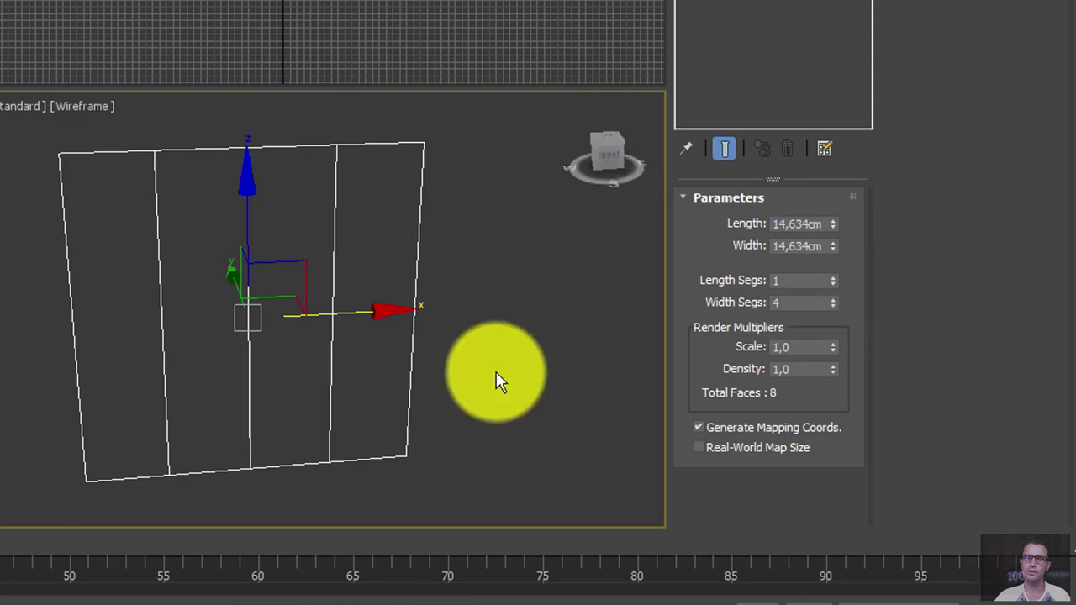
pyautogui.keyDown('alt'); pyautogui.moveTo(496, 380); pyautogui.dragTo(487, 338, button='middle'); pyautogui.keyUp('alt')
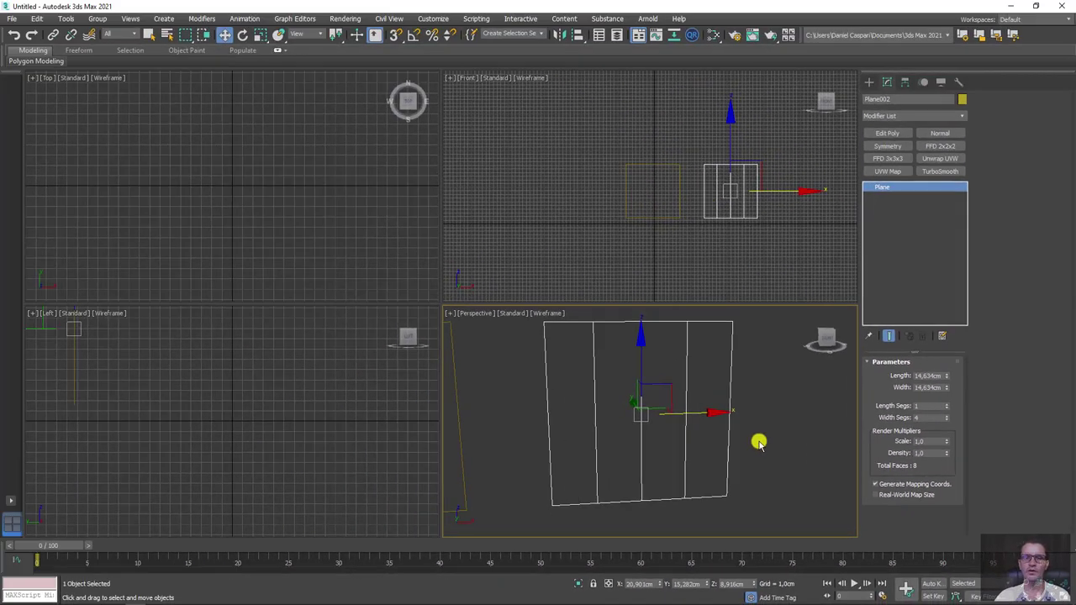
pyautogui.press('F3')
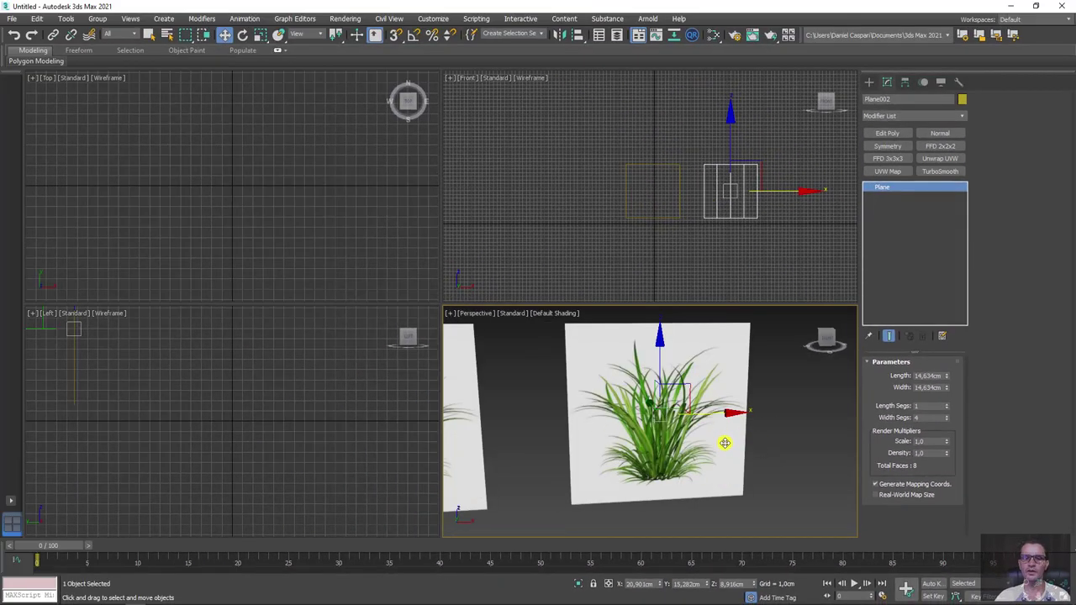
# Step: Drag the TexturaFolha blade texture onto Plane002 and turn on edged-faces display
pyautogui.click(101, 590)
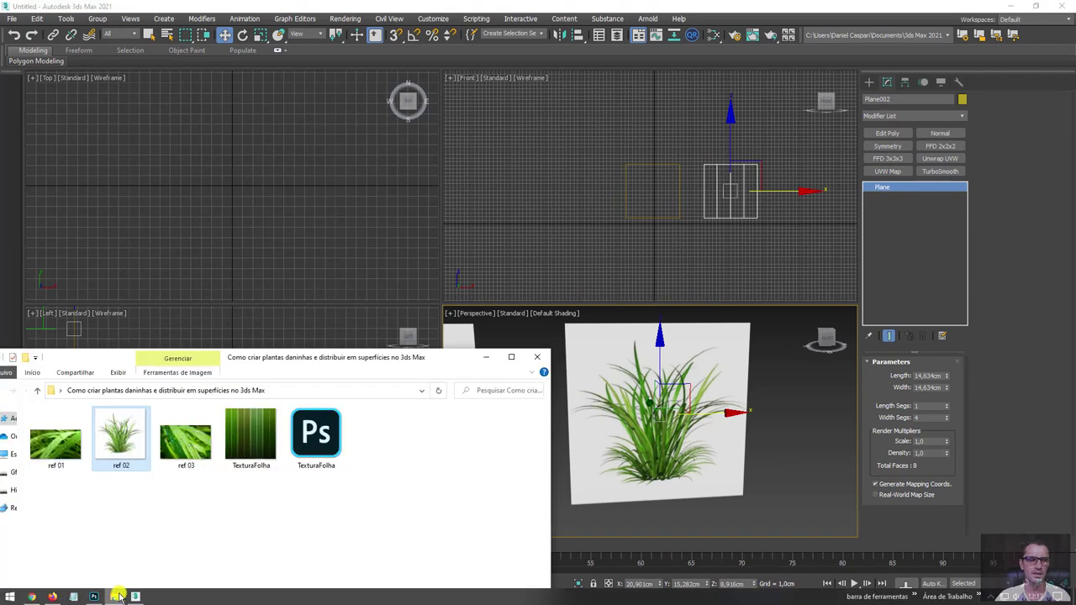
pyautogui.moveTo(251, 437)
pyautogui.mouseDown()
pyautogui.moveTo(687, 419)
pyautogui.moveTo(689, 437)
pyautogui.mouseUp()
pyautogui.click(745, 496)
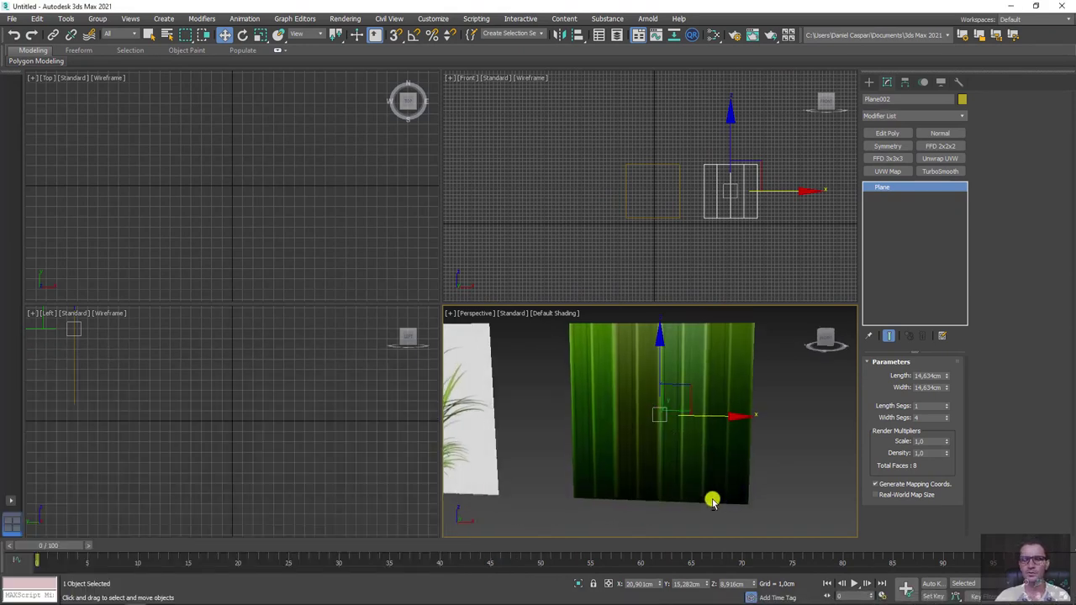
pyautogui.press('F4')
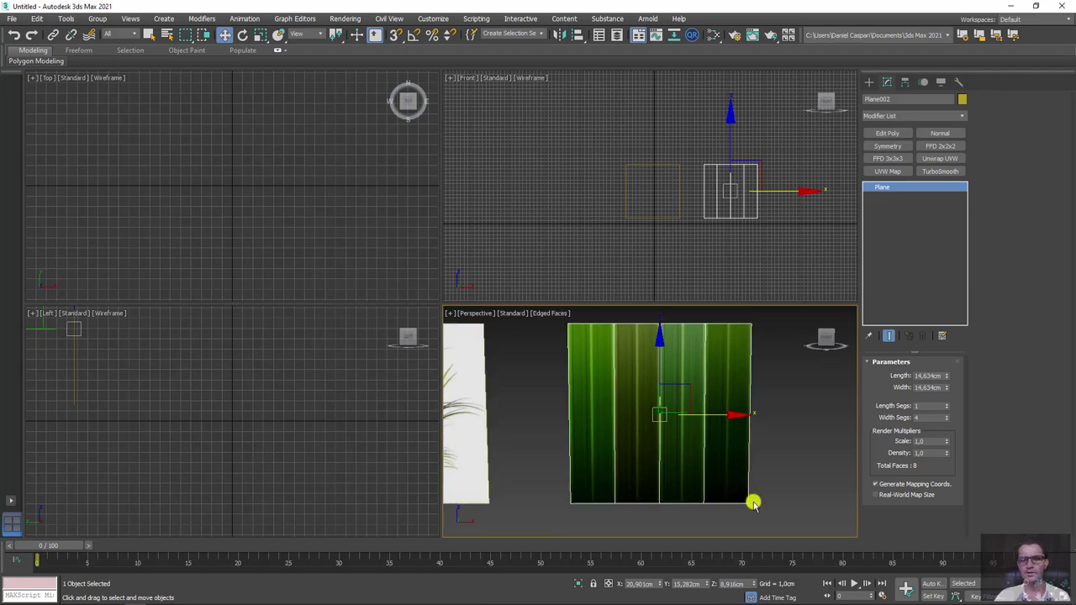
# Step: Zoom and orbit the view to inspect the textured plane's four strips at an angle
pyautogui.scroll(3, 610, 345)
pyautogui.scroll(2, 631, 378)
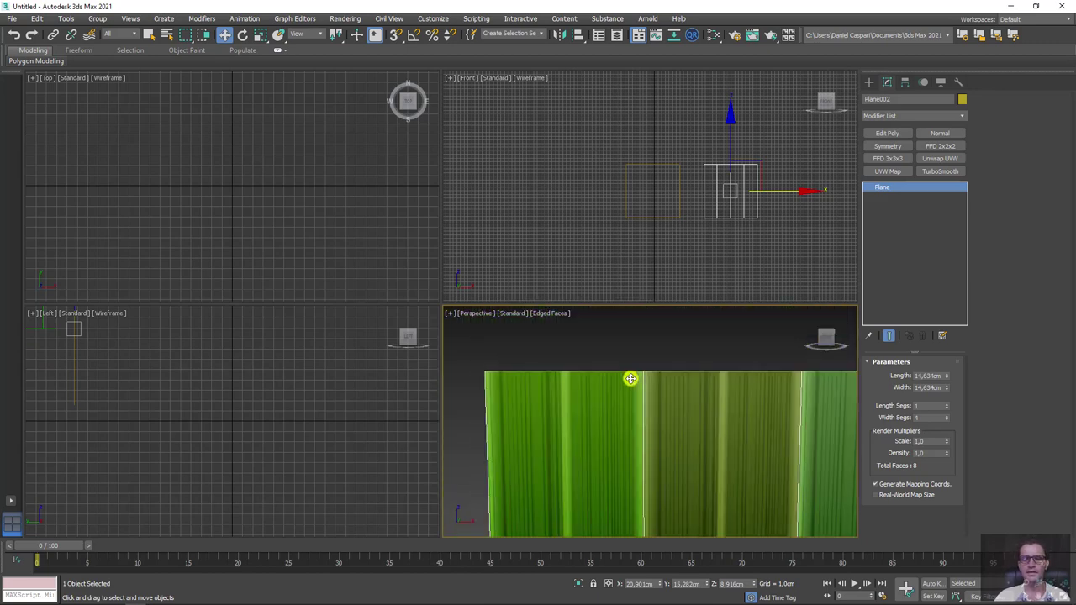
pyautogui.scroll(2, 630, 378)
pyautogui.scroll(-1, 816, 456)
pyautogui.scroll(-1, 680, 384)
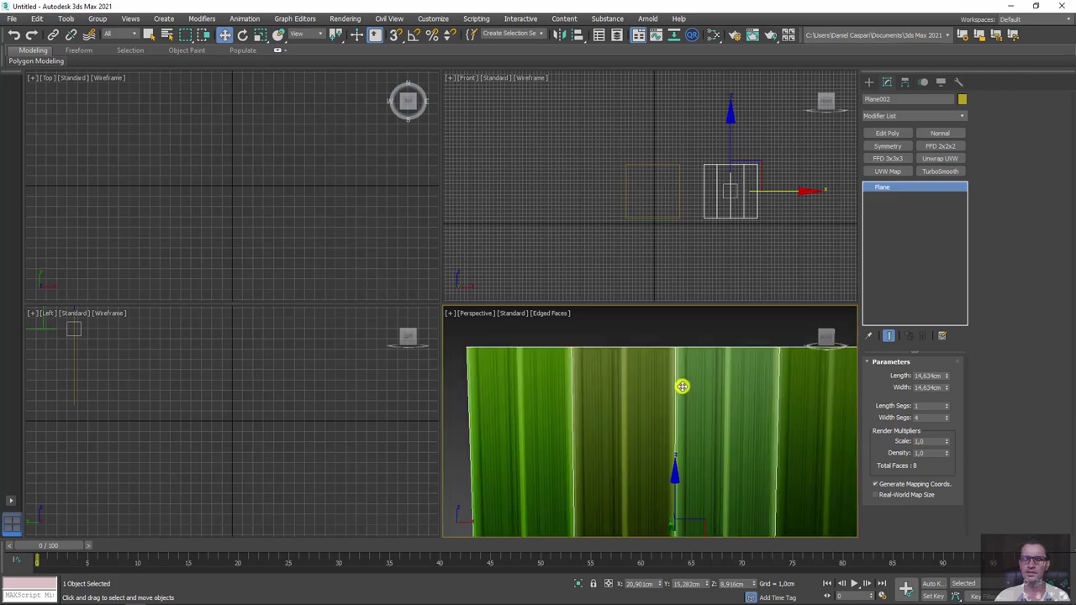
pyautogui.scroll(-1, 681, 394)
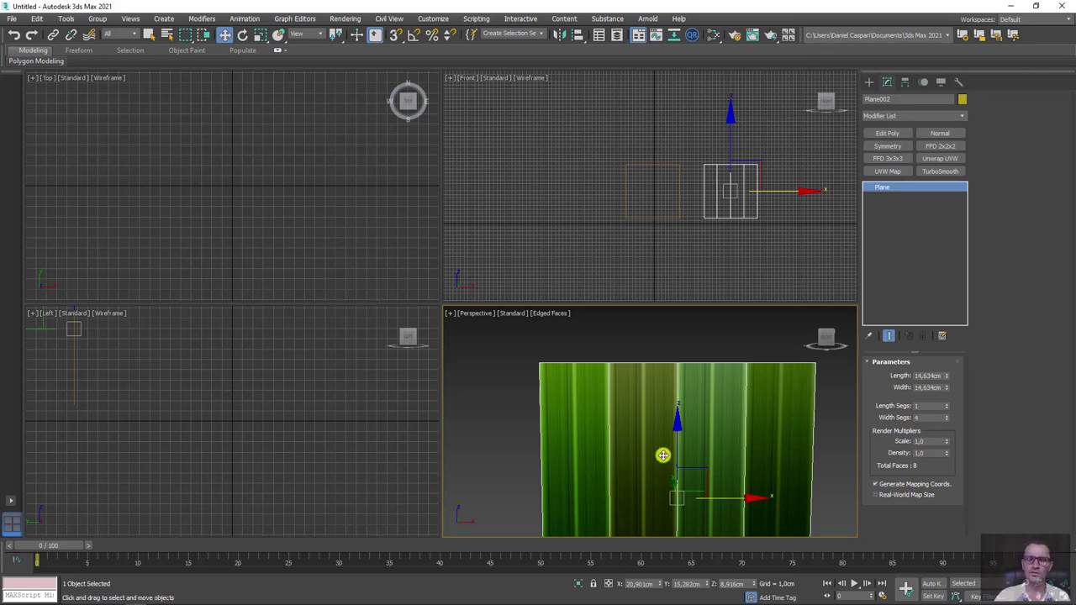
pyautogui.scroll(1, 639, 442)
pyautogui.scroll(-3, 613, 428)
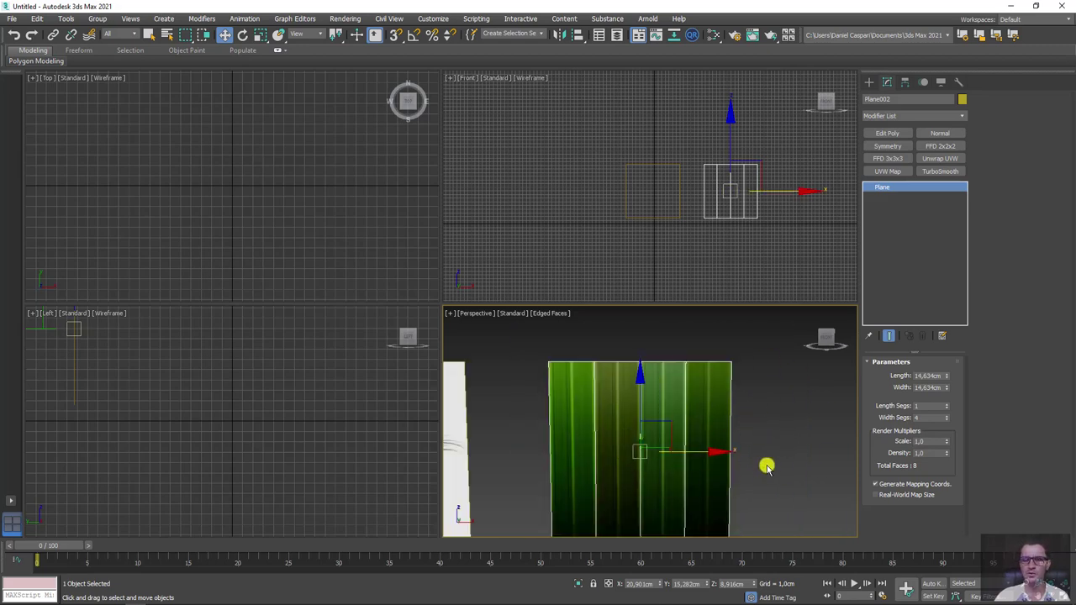
pyautogui.moveTo(712, 490)
pyautogui.keyDown('alt'); pyautogui.mouseDown(button='middle')
pyautogui.moveTo(713, 459)
pyautogui.moveTo(718, 479)
pyautogui.moveTo(704, 480)
pyautogui.mouseUp(button='middle'); pyautogui.keyUp('alt')
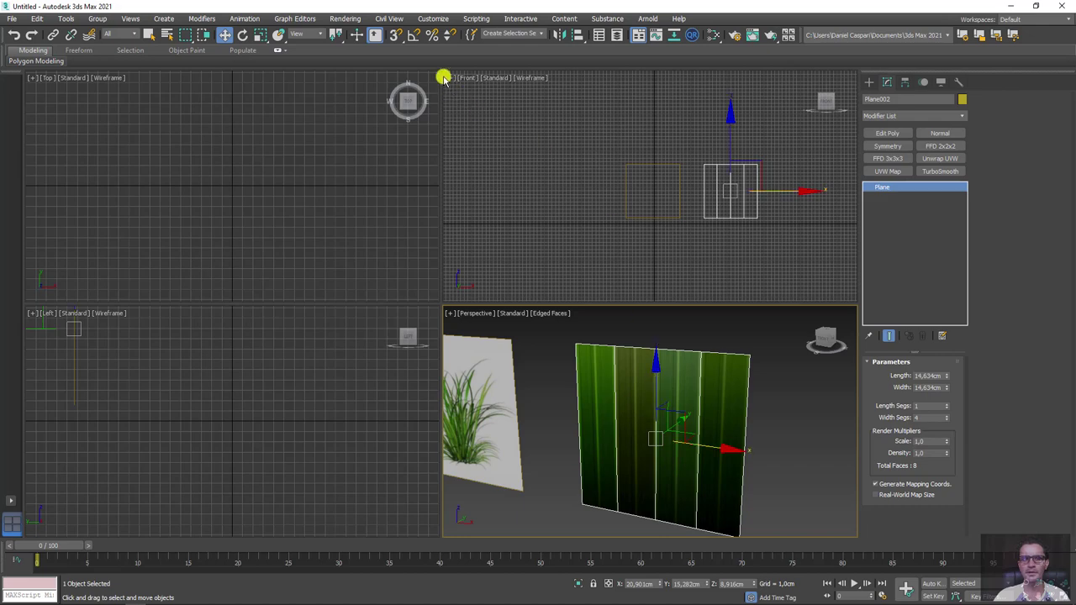
# Step: Switch the reference coordinate system to Local
pyautogui.click(315, 37)
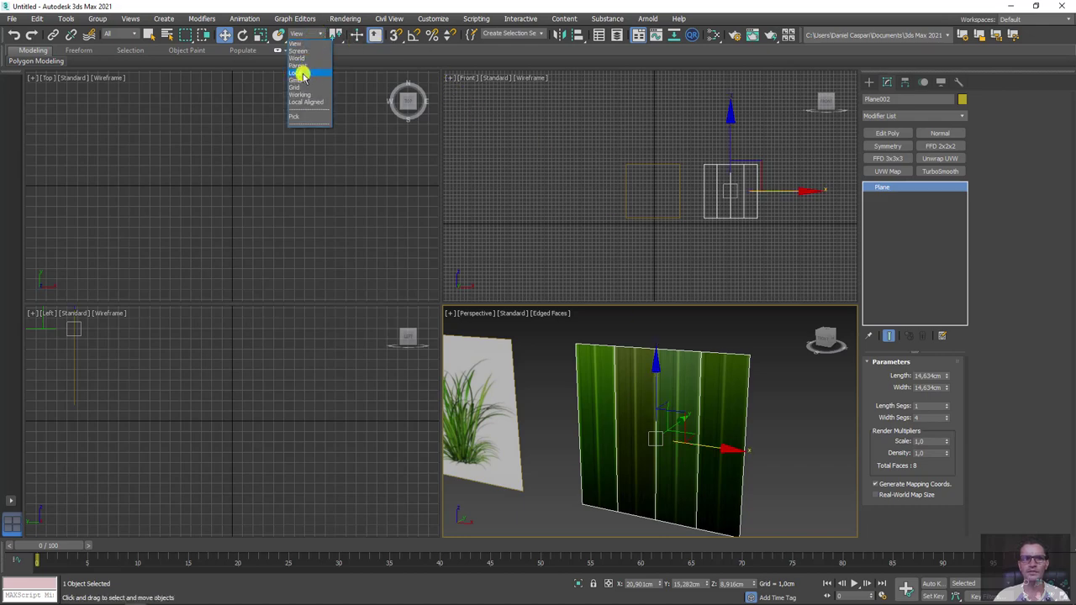
pyautogui.click(301, 73)
pyautogui.keyDown('alt'); pyautogui.moveTo(706, 459); pyautogui.dragTo(611, 457, button='middle'); pyautogui.keyUp('alt')
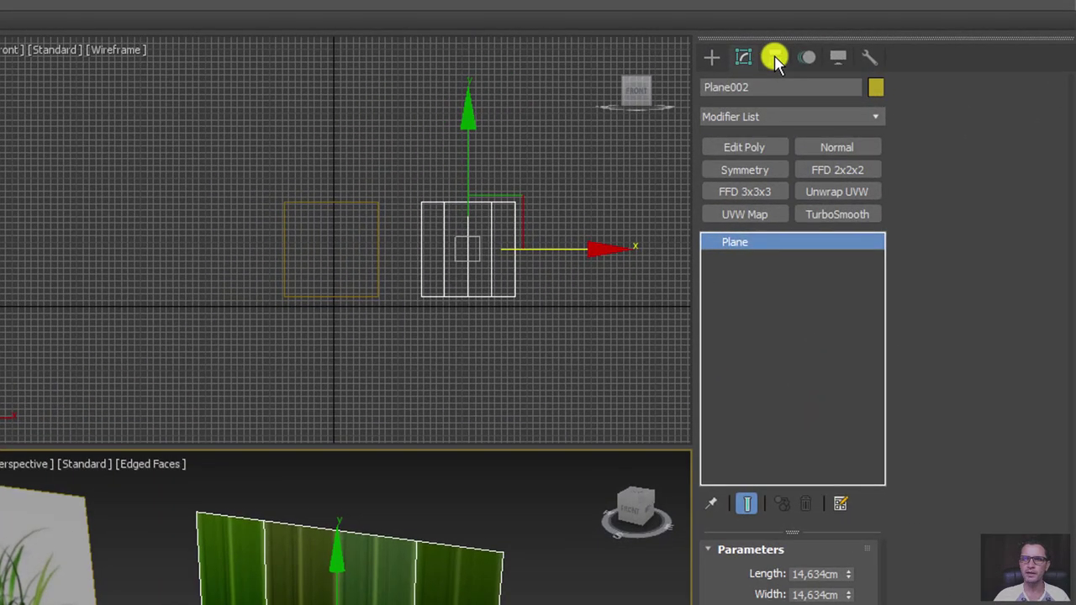
# Step: With Affect Pivot Only on, move Plane002's pivot down onto its bottom edge
pyautogui.click(775, 57)
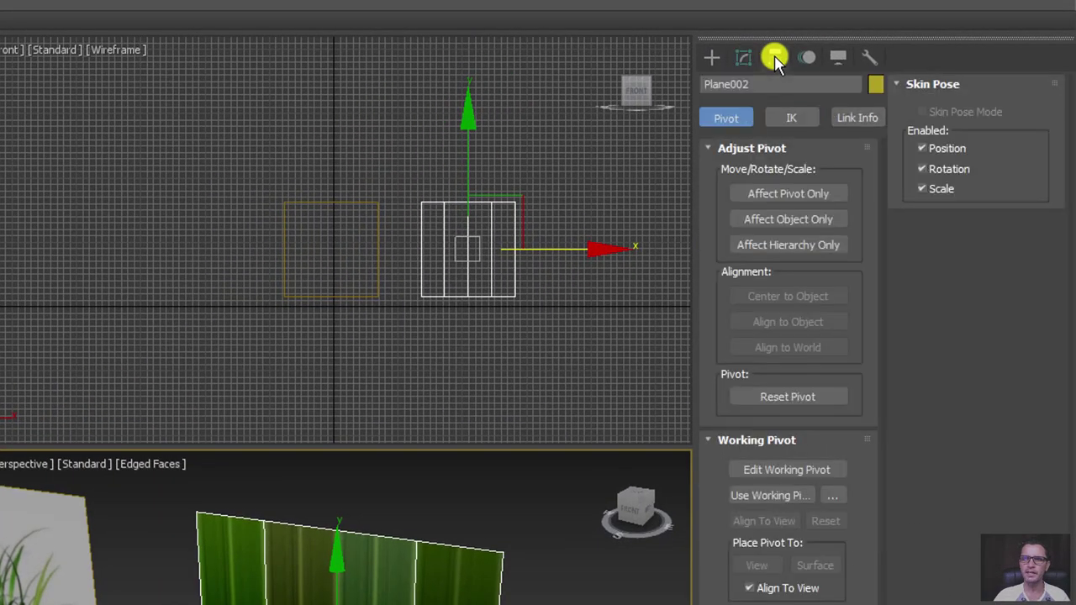
pyautogui.click(786, 193)
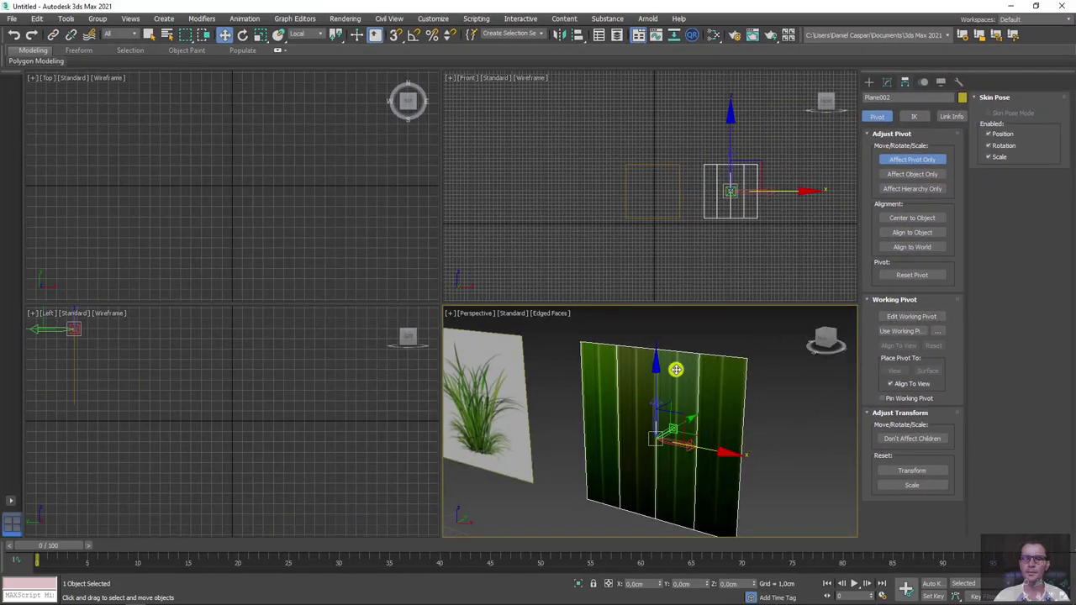
pyautogui.moveTo(660, 370); pyautogui.dragTo(660, 453)
pyautogui.scroll(5, 749, 240)
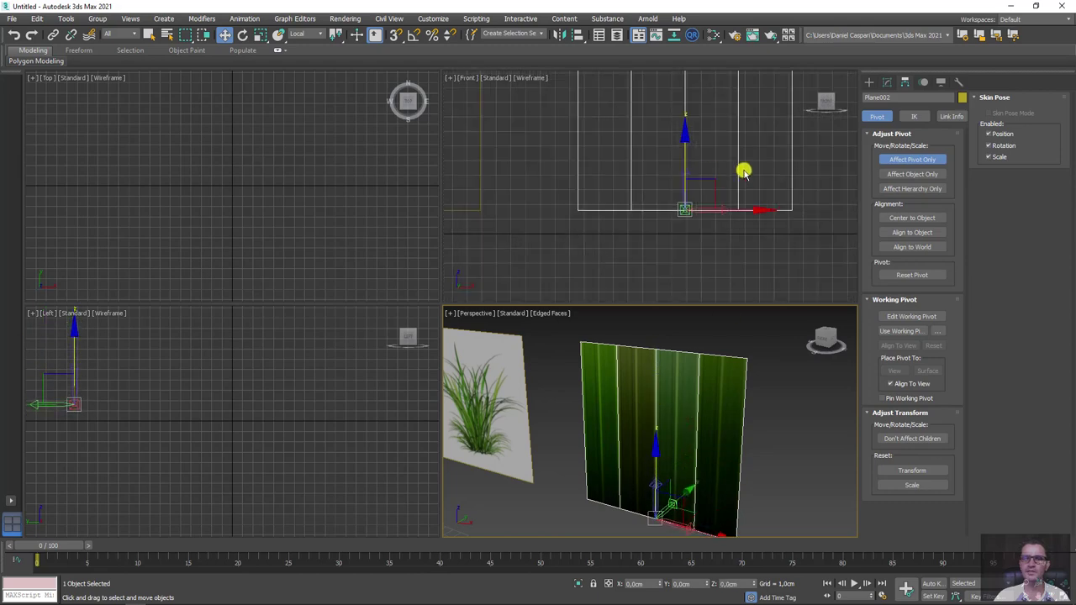
pyautogui.scroll(2, 682, 186)
pyautogui.scroll(2, 677, 202)
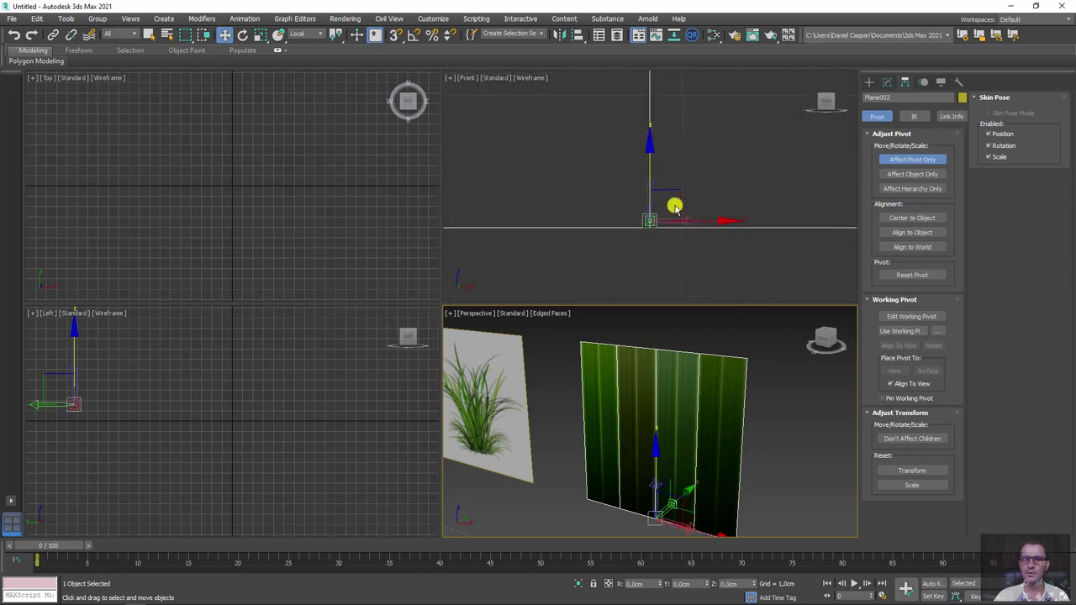
pyautogui.moveTo(650, 175); pyautogui.dragTo(647, 120, button='middle')
pyautogui.scroll(2, 622, 160)
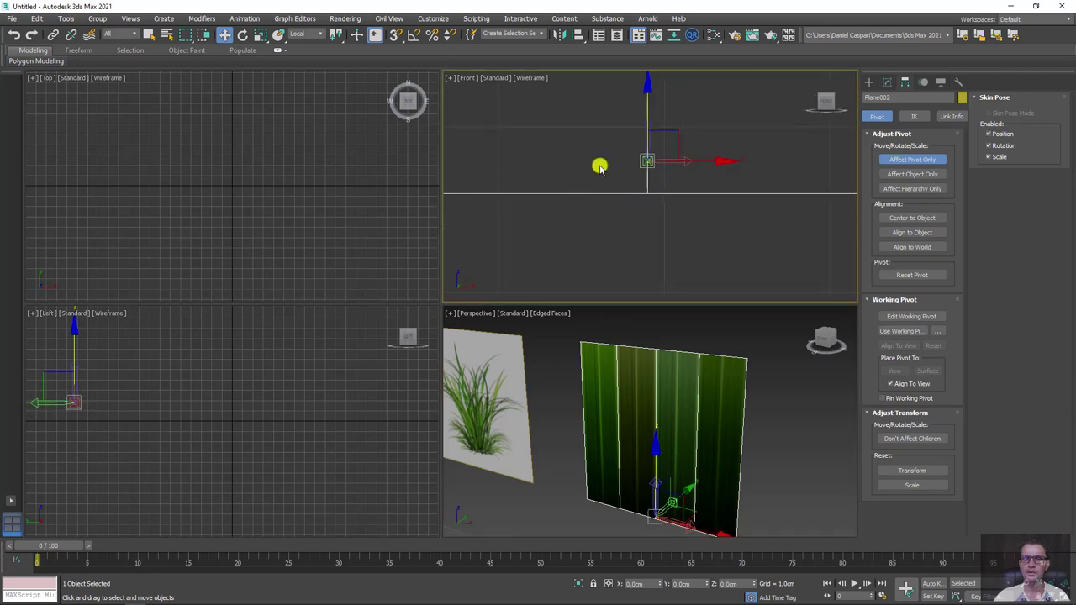
pyautogui.moveTo(672, 211); pyautogui.dragTo(648, 221, button='middle')
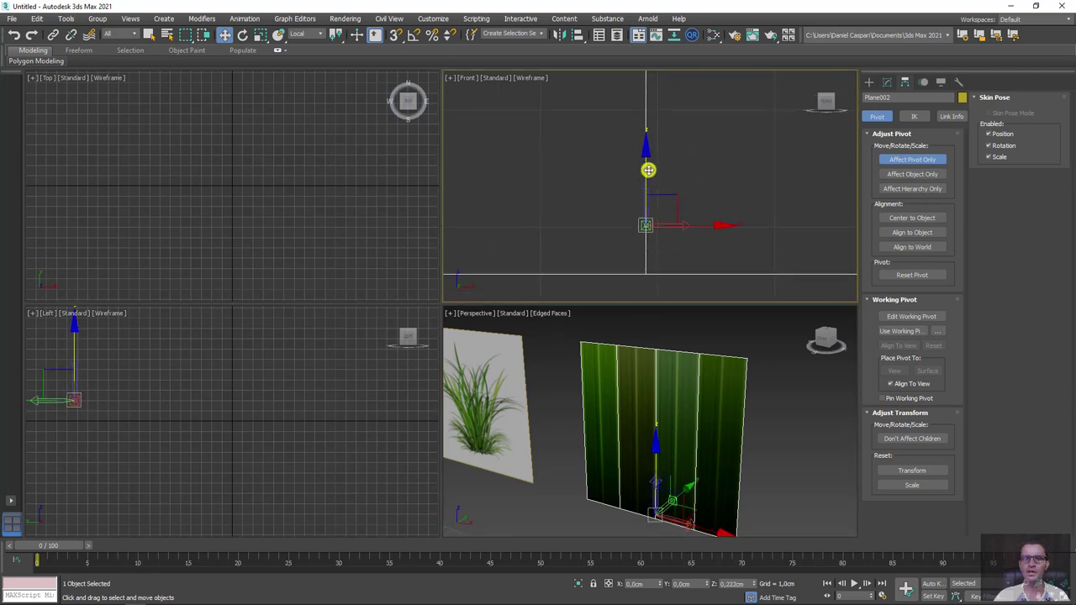
pyautogui.moveTo(658, 187); pyautogui.dragTo(650, 188)
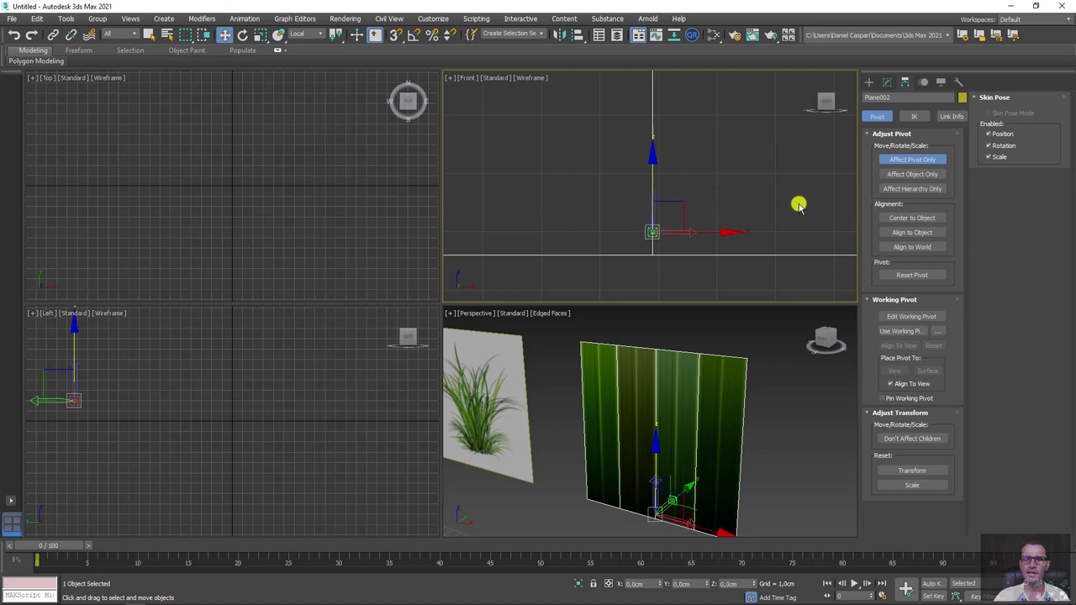
# Step: Turn off Affect Pivot Only, maximize the Perspective view, and raise Plane002's Length to about 35,415cm
pyautogui.click(910, 160)
pyautogui.scroll(-5, 664, 421)
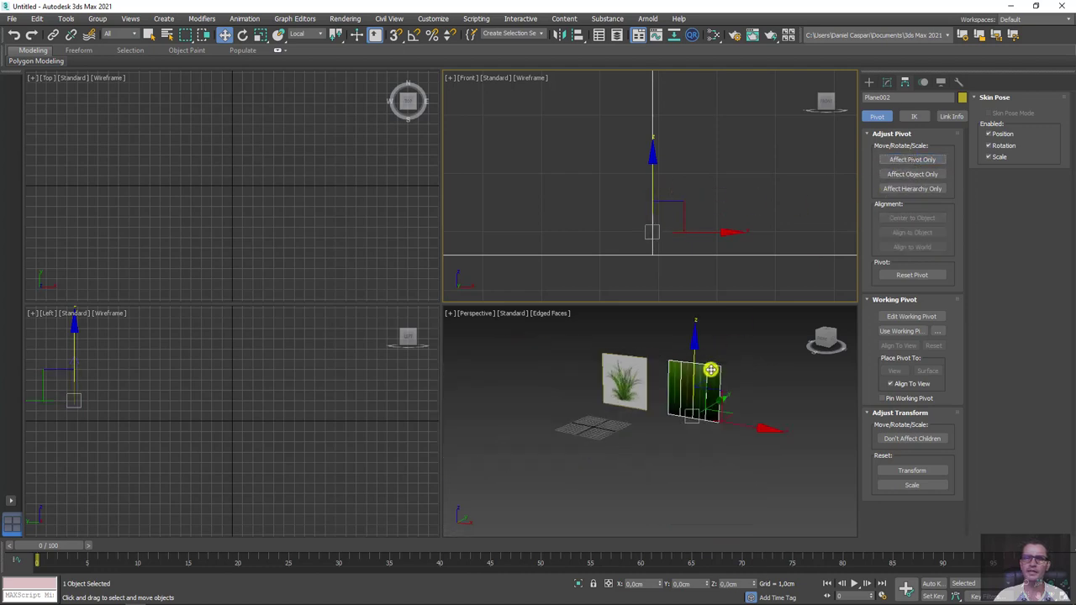
pyautogui.keyDown('alt'); pyautogui.moveTo(715, 421); pyautogui.dragTo(753, 431, button='middle'); pyautogui.keyUp('alt')
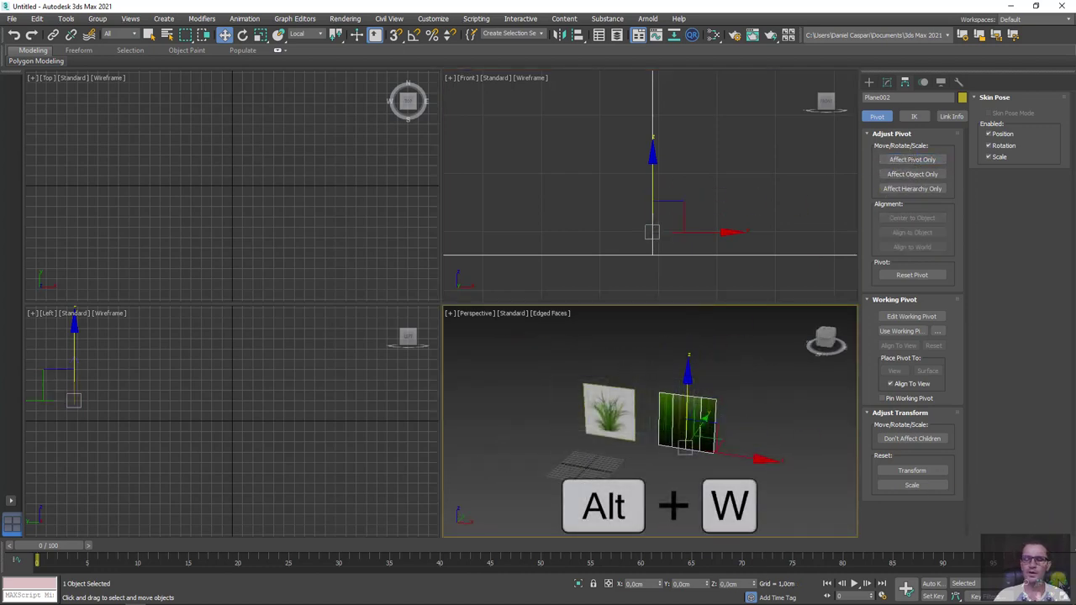
pyautogui.hotkey('alt', 'w')
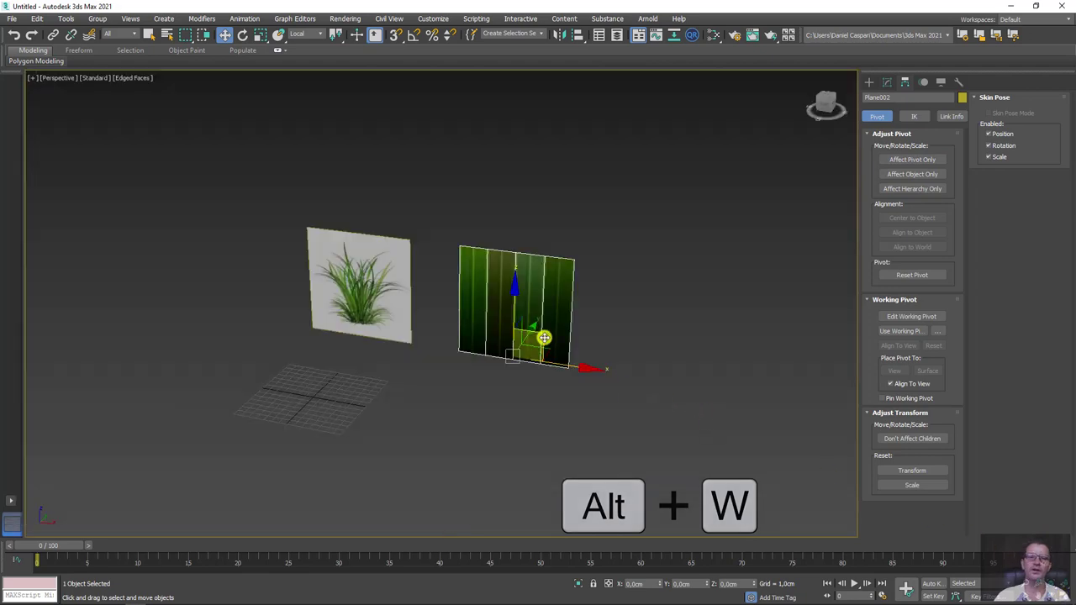
pyautogui.keyDown('alt'); pyautogui.moveTo(555, 354); pyautogui.dragTo(479, 327, button='middle'); pyautogui.keyUp('alt')
pyautogui.scroll(2, 480, 326)
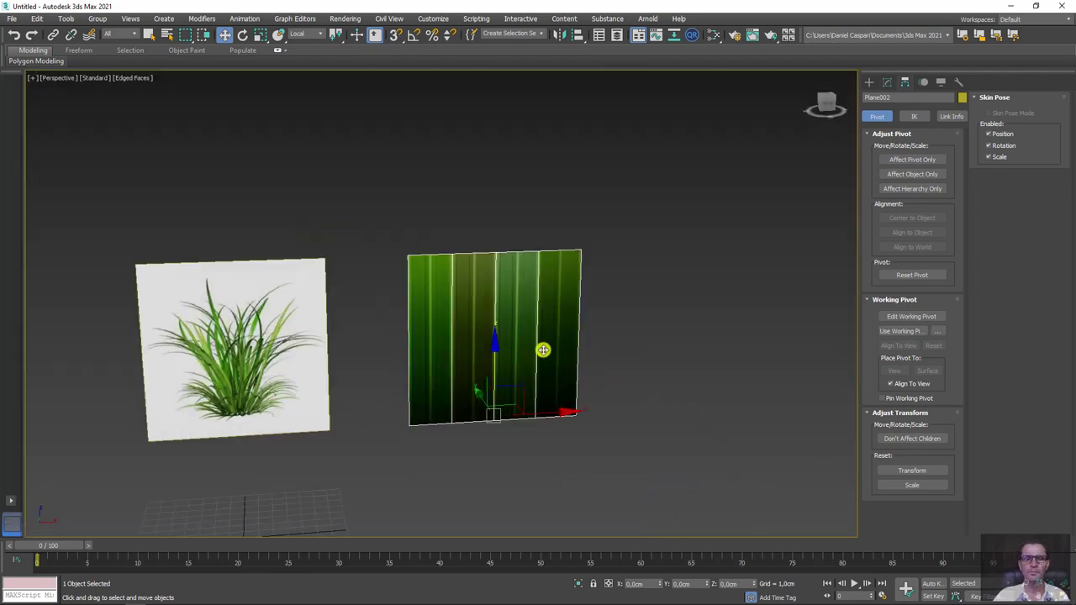
pyautogui.keyDown('alt'); pyautogui.moveTo(541, 350); pyautogui.dragTo(518, 311, button='middle'); pyautogui.keyUp('alt')
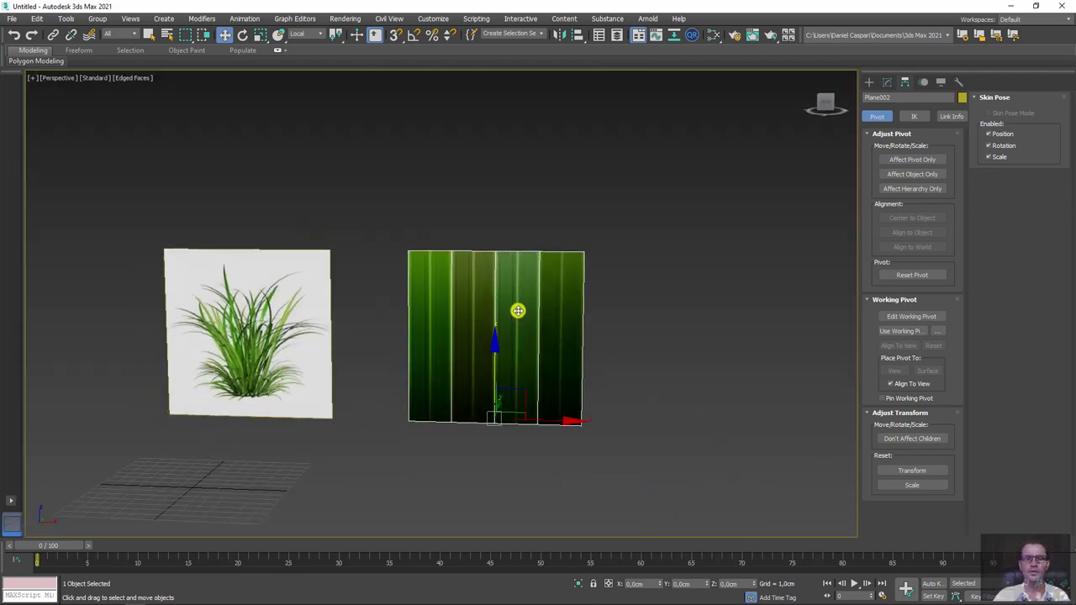
pyautogui.click(885, 85)
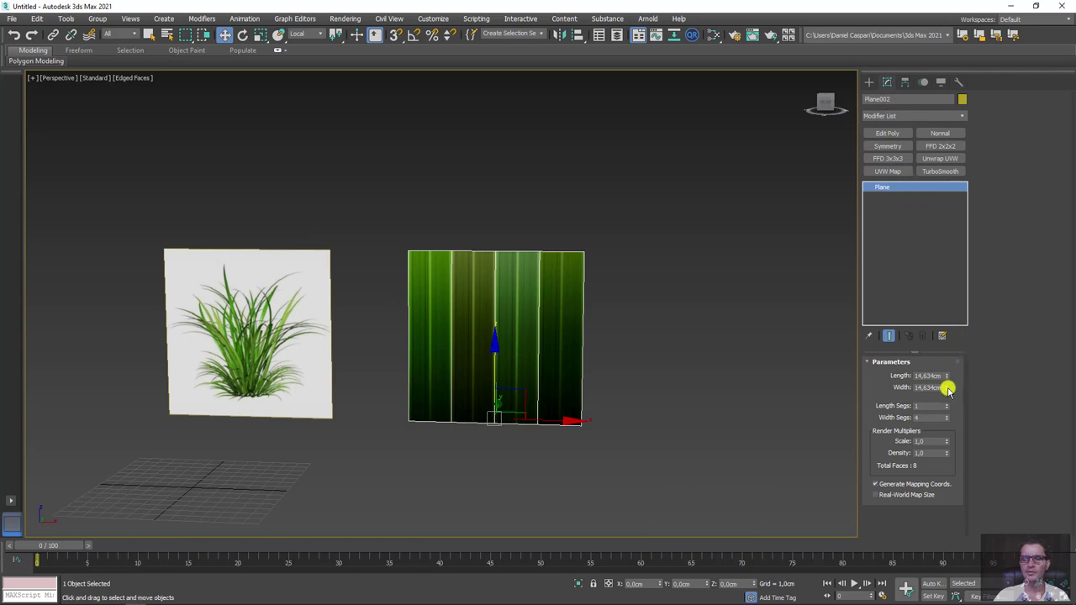
pyautogui.moveTo(947, 390); pyautogui.dragTo(922, 297)
# Step: Use Affect Pivot Only to drag the taller plane's pivot back to its bottom edge
pyautogui.moveTo(497, 344)
pyautogui.keyDown('alt'); pyautogui.mouseDown(button='middle')
pyautogui.moveTo(492, 312)
pyautogui.moveTo(524, 269)
pyautogui.moveTo(767, 203)
pyautogui.mouseUp(button='middle'); pyautogui.keyUp('alt')
pyautogui.click(905, 83)
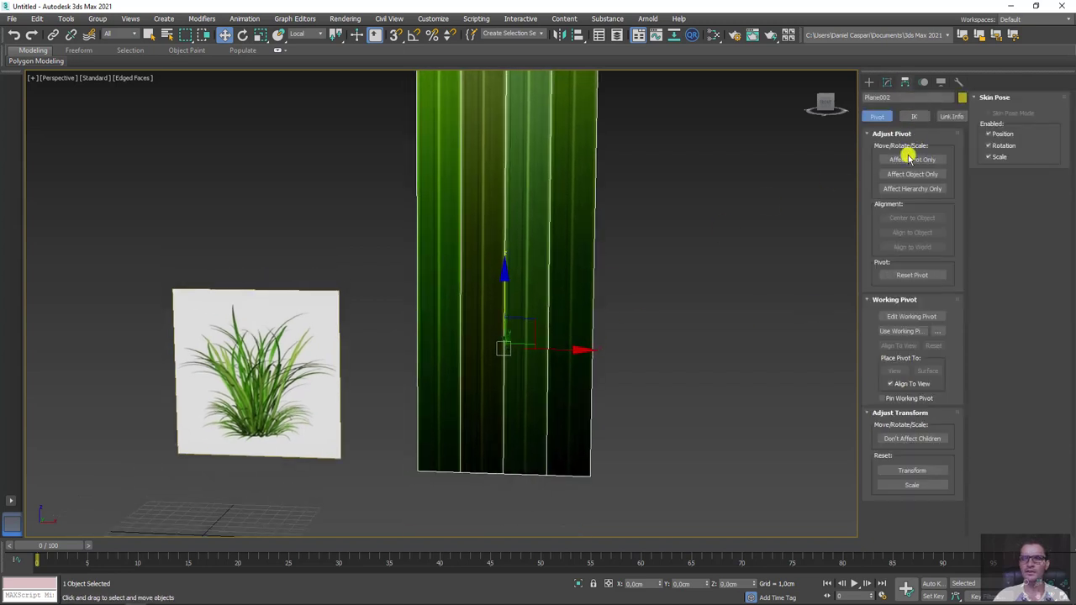
pyautogui.click(912, 158)
pyautogui.moveTo(499, 282); pyautogui.dragTo(510, 405)
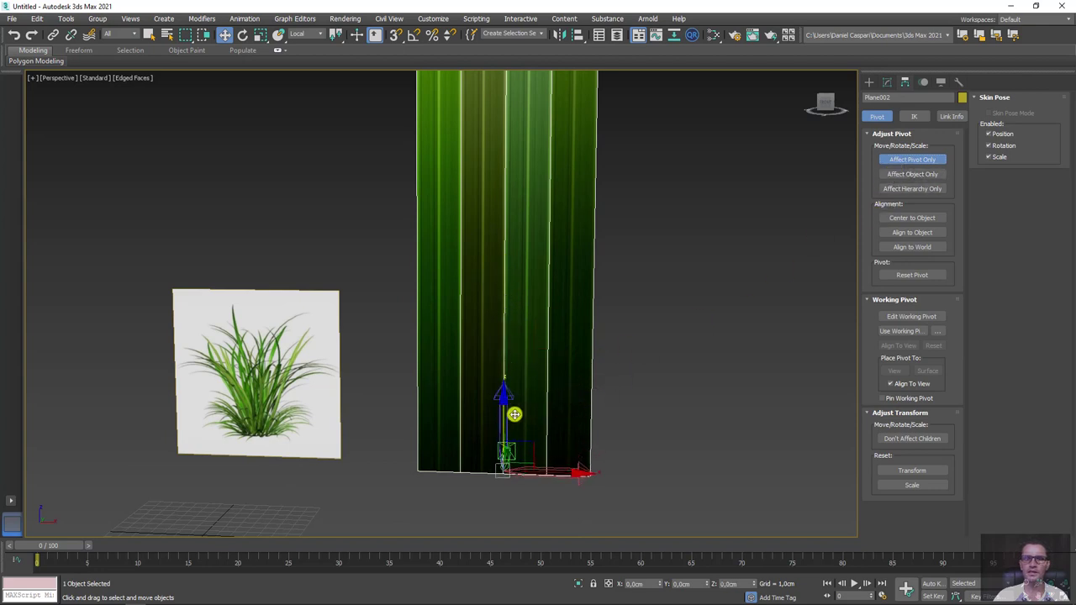
pyautogui.click(902, 160)
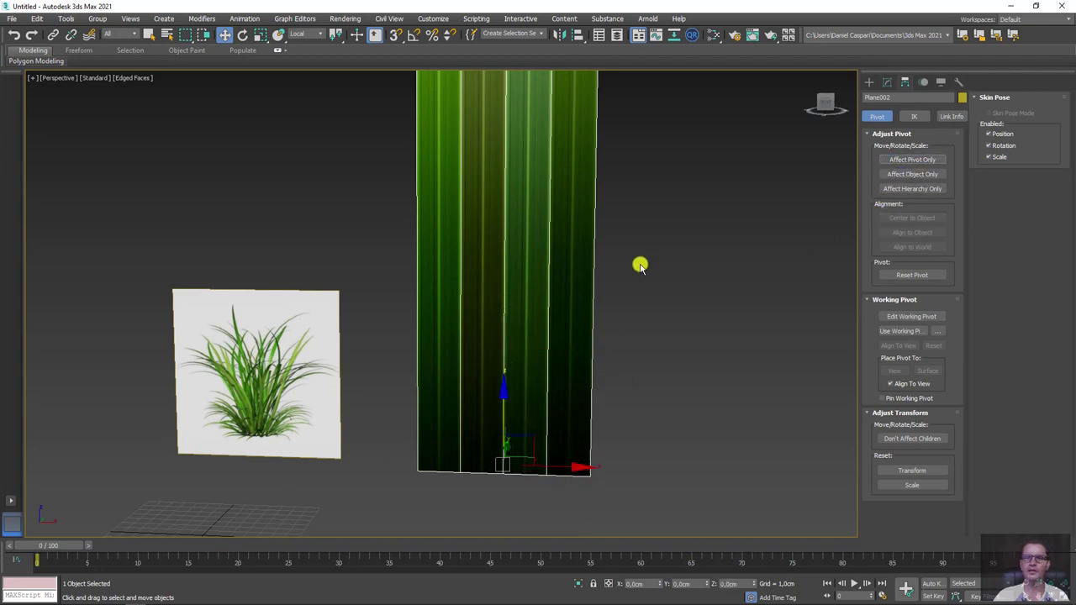
pyautogui.scroll(-5, 608, 269)
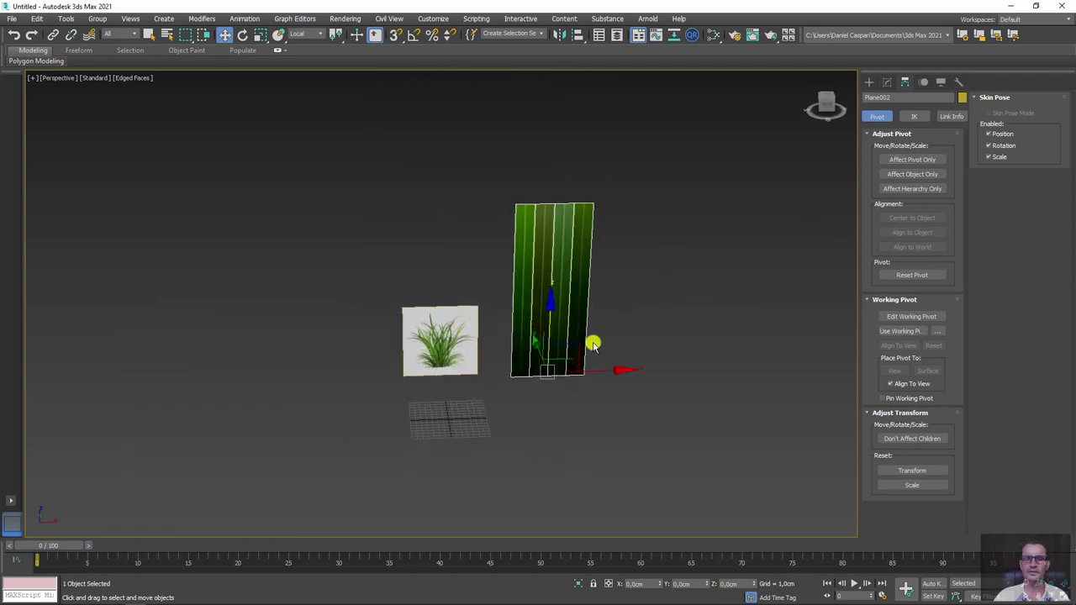
pyautogui.scroll(4, 582, 336)
# Step: In Polygon mode, select two blade strips of Plane002 and detach them as separate elements
pyautogui.click(887, 82)
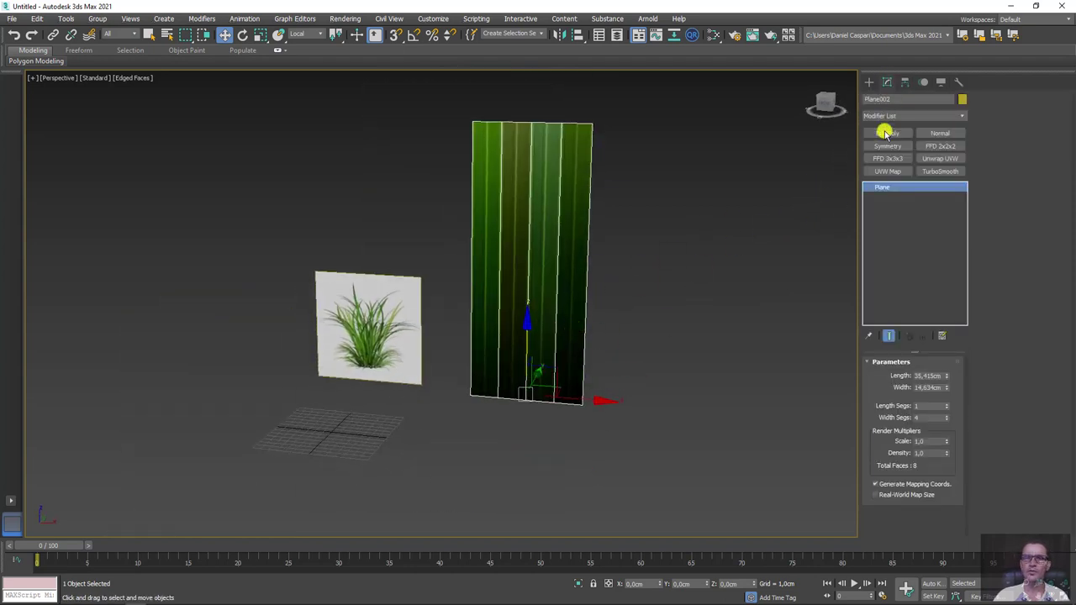
pyautogui.moveTo(596, 286); pyautogui.dragTo(638, 300, button='middle')
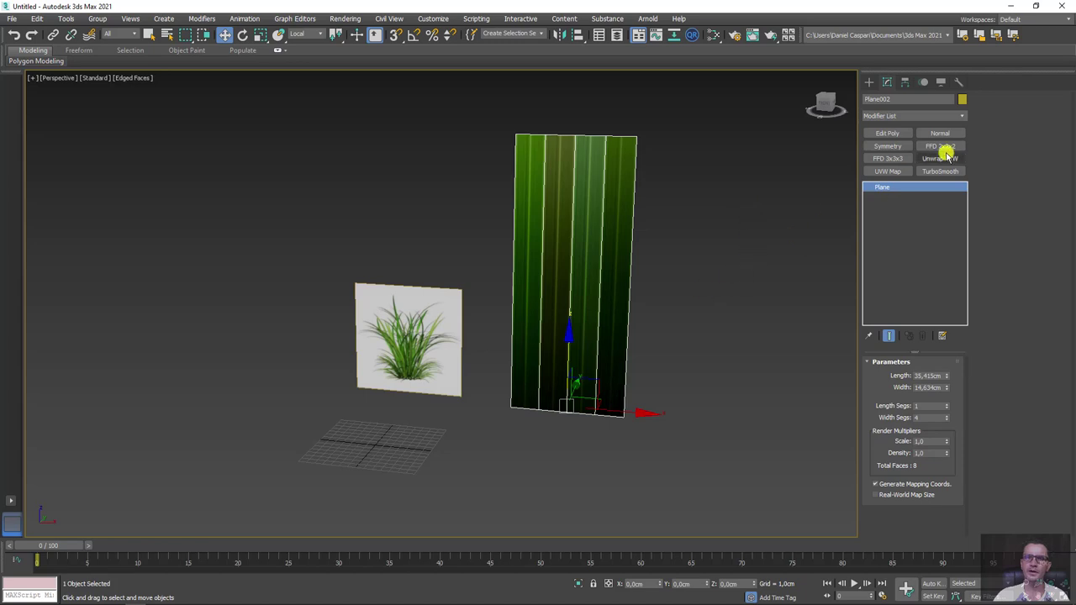
pyautogui.scroll(3, 757, 321)
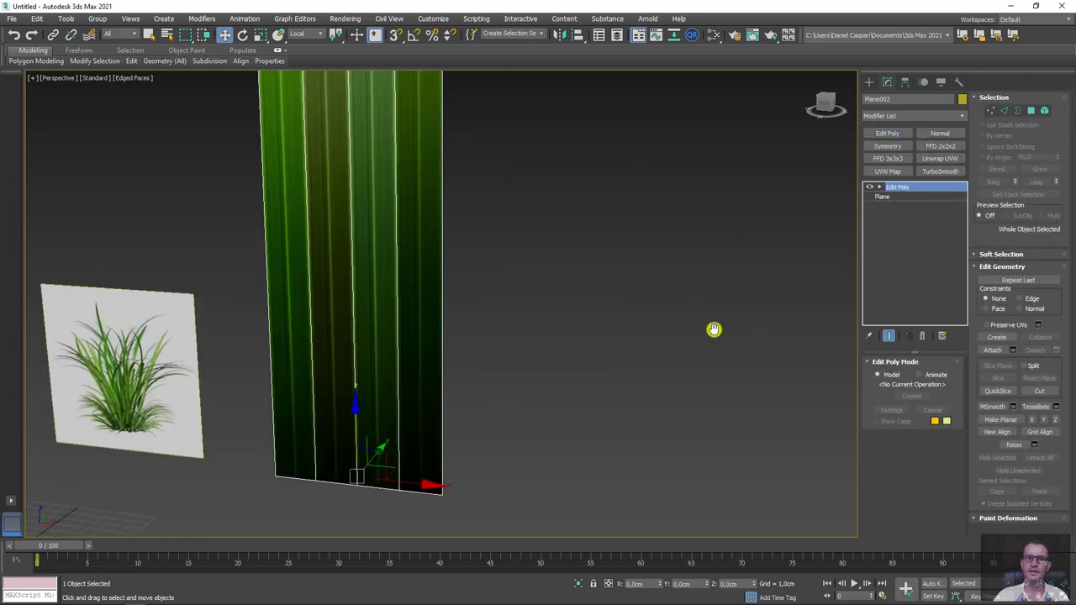
pyautogui.click(1030, 111)
pyautogui.scroll(-3, 345, 250)
pyautogui.click(370, 253)
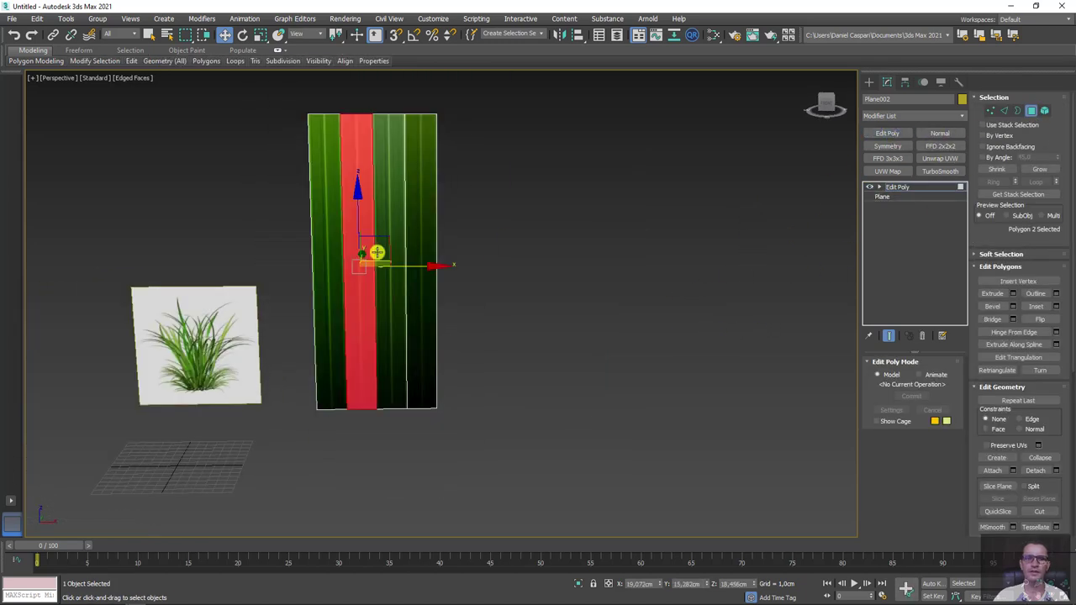
pyautogui.keyDown('ctrl'); pyautogui.click(418, 238); pyautogui.keyUp('ctrl')
pyautogui.moveTo(418, 238); pyautogui.dragTo(533, 307, button='middle')
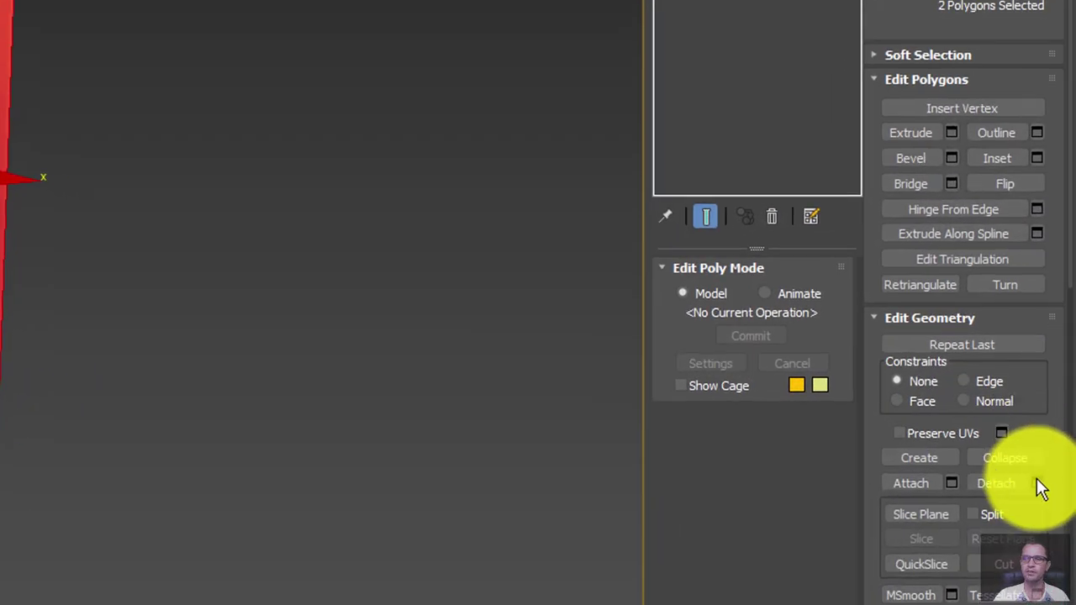
pyautogui.click(1037, 481)
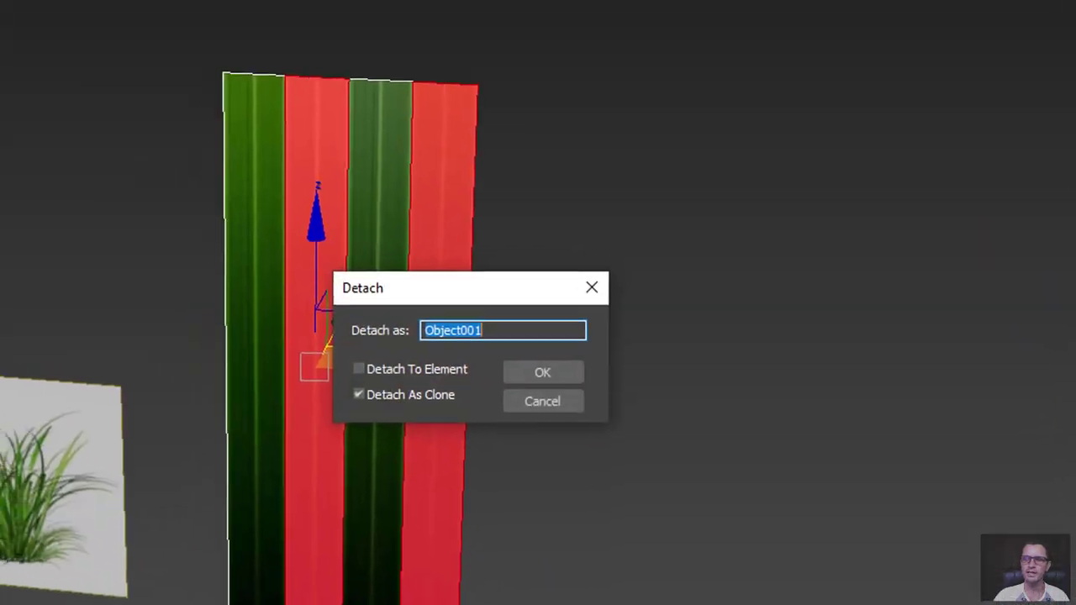
pyautogui.moveTo(449, 291); pyautogui.dragTo(634, 194)
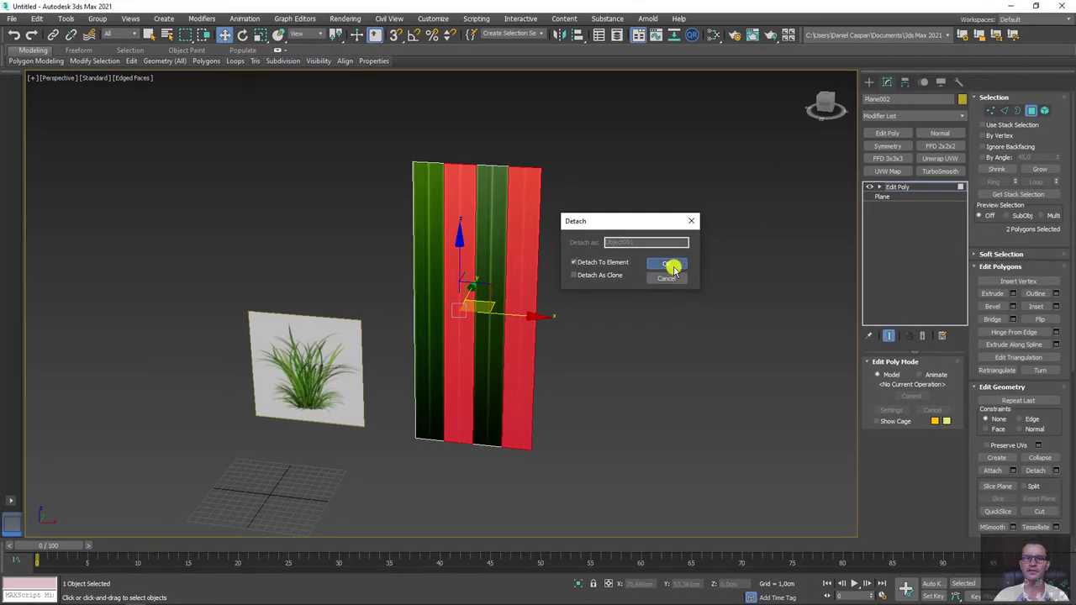
pyautogui.click(729, 277)
# Step: Move a detached strip flush against the plane's left edge and exit polygon mode
pyautogui.click(523, 288)
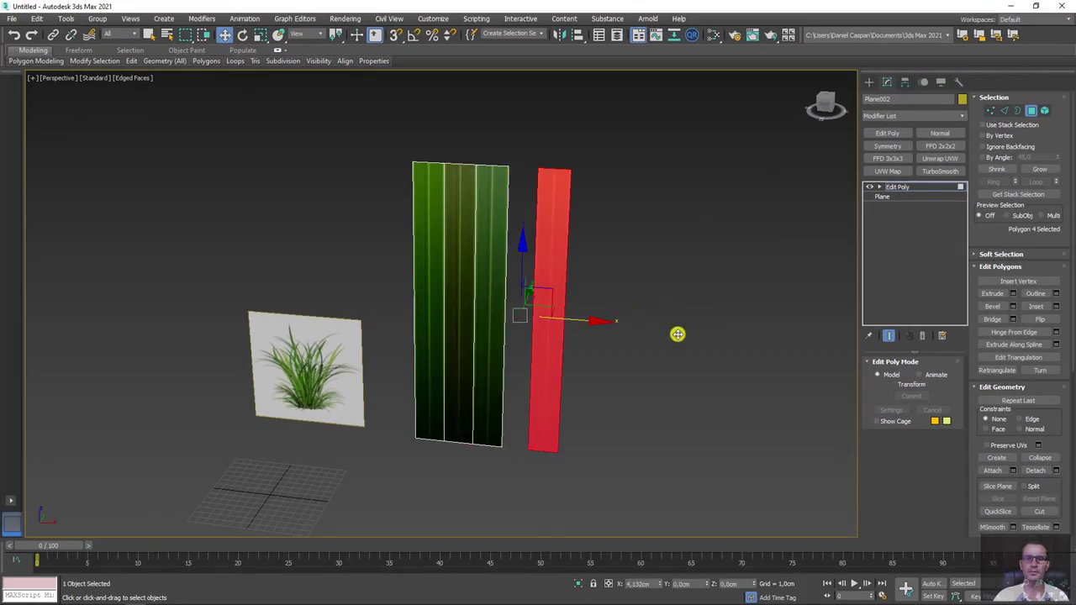
pyautogui.click(486, 320)
pyautogui.moveTo(533, 315)
pyautogui.mouseDown()
pyautogui.moveTo(726, 329)
pyautogui.moveTo(487, 322)
pyautogui.mouseUp()
pyautogui.moveTo(558, 310); pyautogui.dragTo(437, 314)
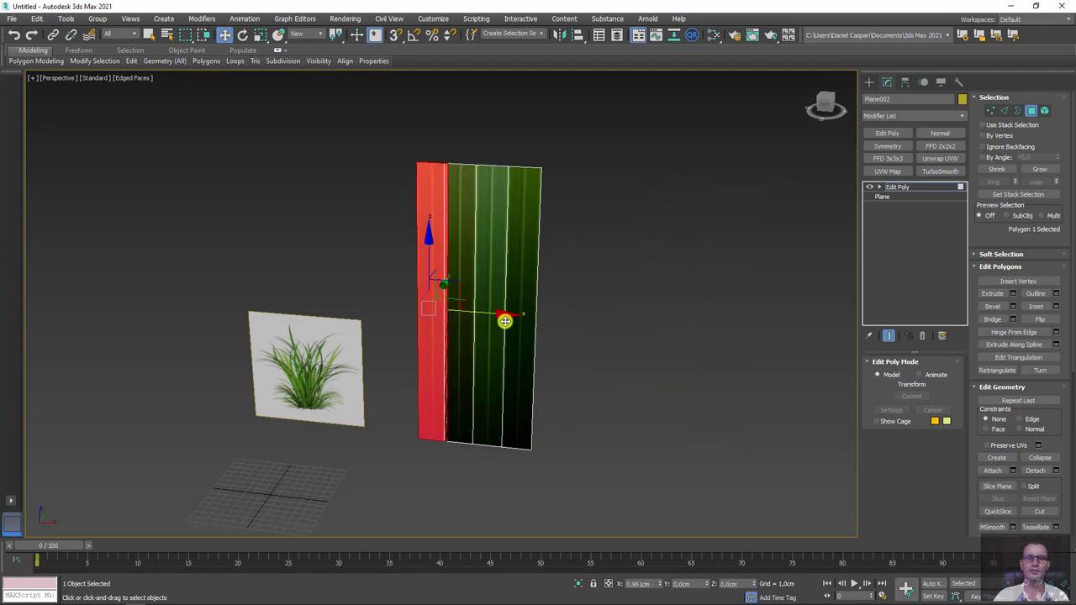
pyautogui.moveTo(596, 355); pyautogui.dragTo(673, 341, button='middle')
pyautogui.click(891, 187)
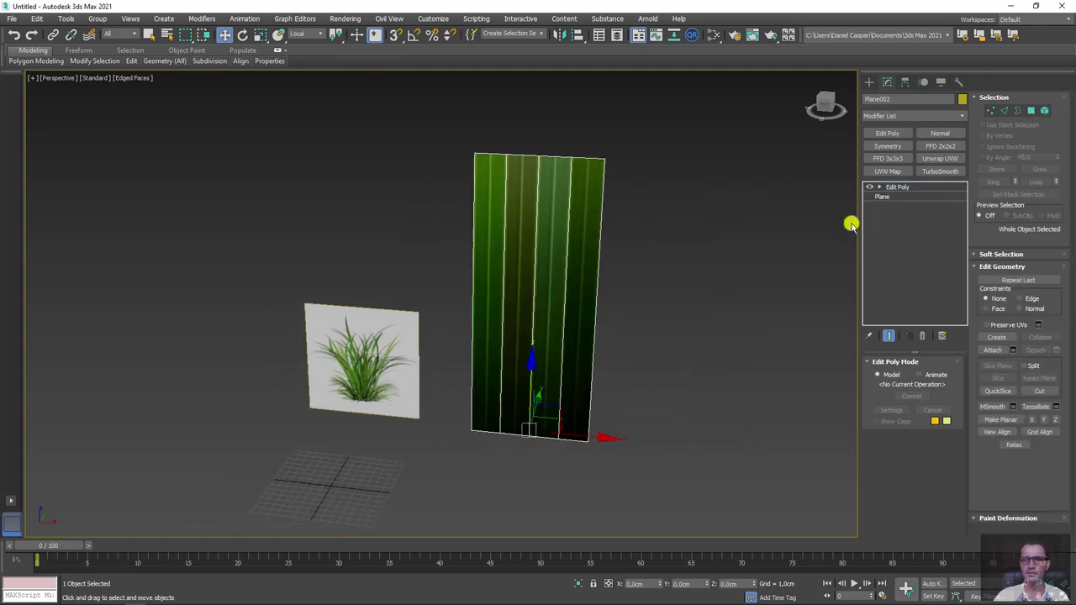
pyautogui.moveTo(709, 378)
pyautogui.keyDown('alt'); pyautogui.mouseDown(button='middle')
pyautogui.moveTo(675, 348)
pyautogui.moveTo(721, 364)
pyautogui.mouseUp(button='middle'); pyautogui.keyUp('alt')
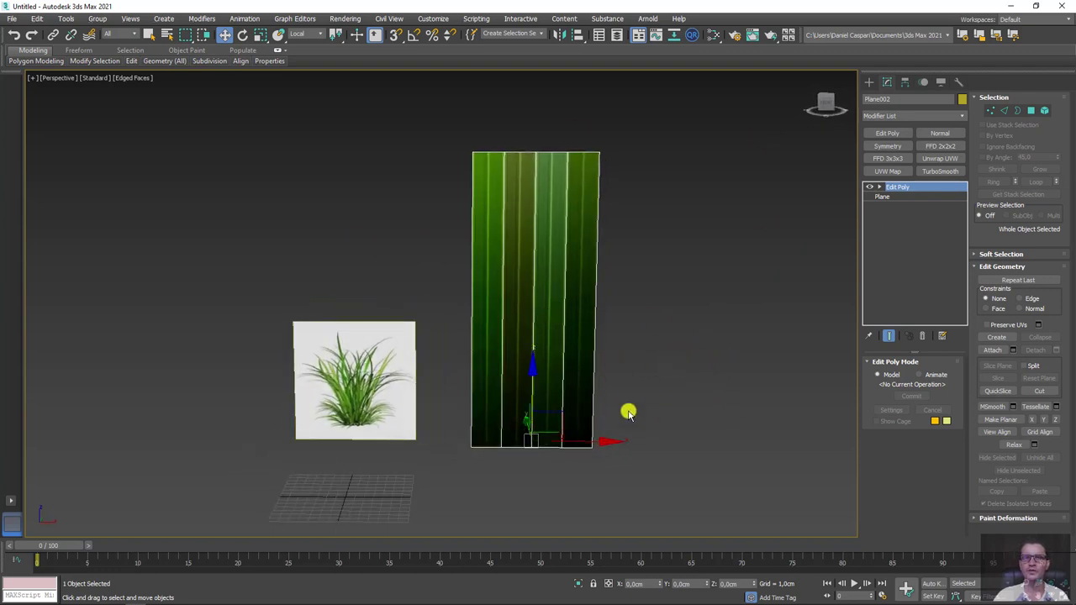
pyautogui.moveTo(589, 439); pyautogui.dragTo(721, 428)
pyautogui.rightClick(779, 372)
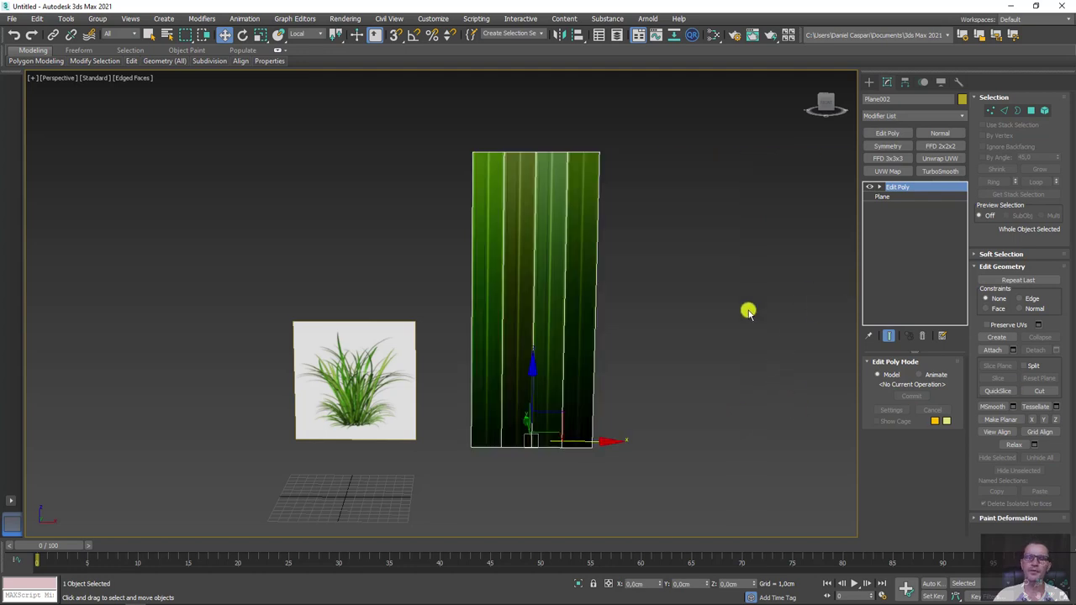
pyautogui.scroll(5, 403, 403)
pyautogui.scroll(3, 377, 404)
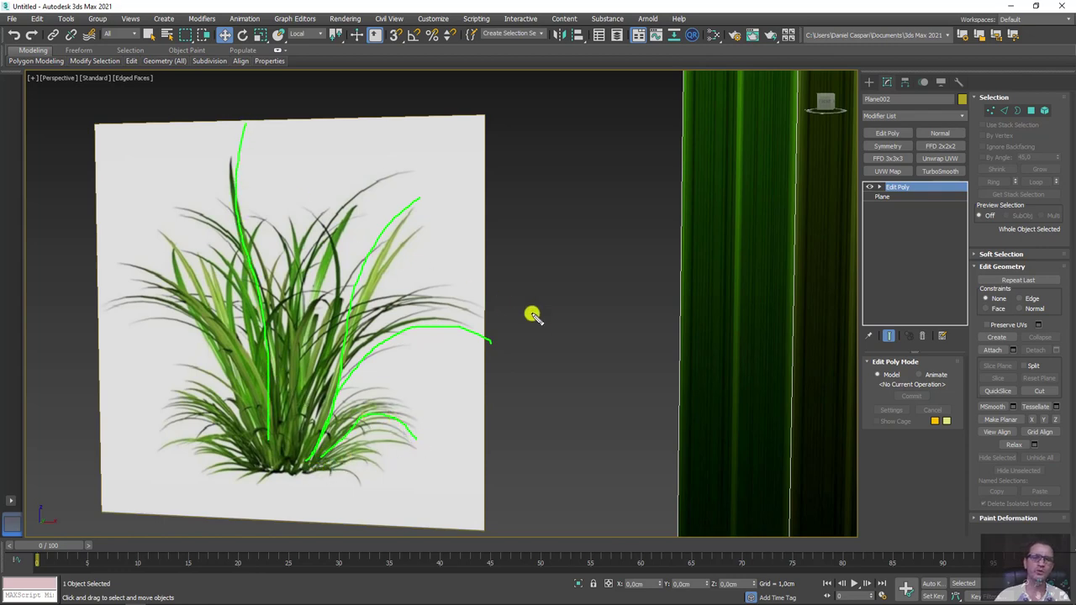
pyautogui.scroll(-5, 551, 321)
pyautogui.moveTo(684, 324)
pyautogui.mouseDown(button='middle')
pyautogui.moveTo(507, 361)
pyautogui.moveTo(617, 398)
pyautogui.mouseUp(button='middle')
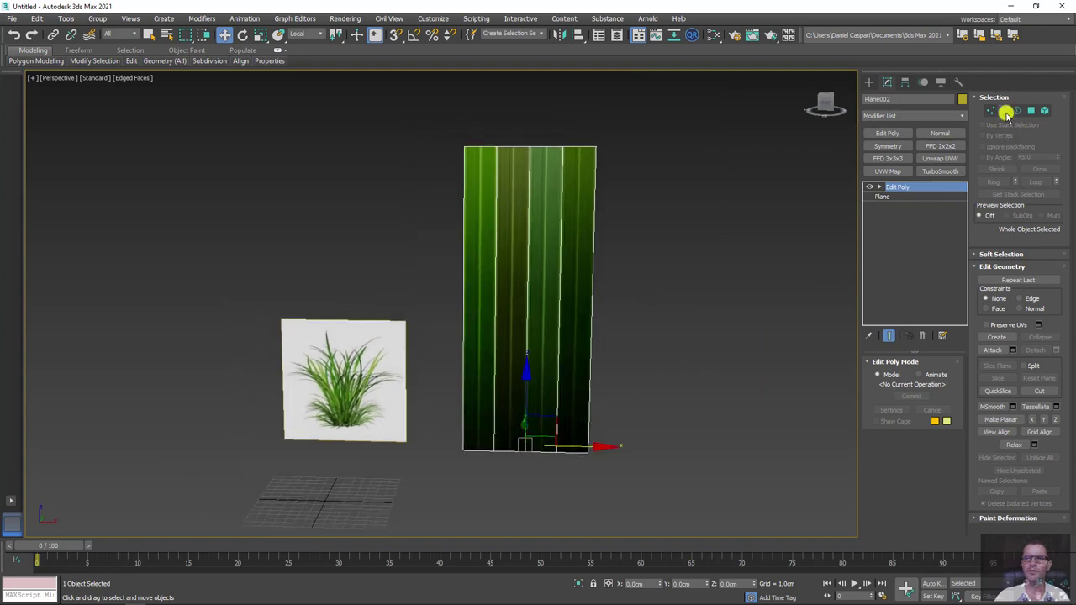
# Step: Connect the plane's vertical edges to add horizontal edge loops across the blade strips
pyautogui.click(1004, 112)
pyautogui.moveTo(418, 319); pyautogui.dragTo(425, 337)
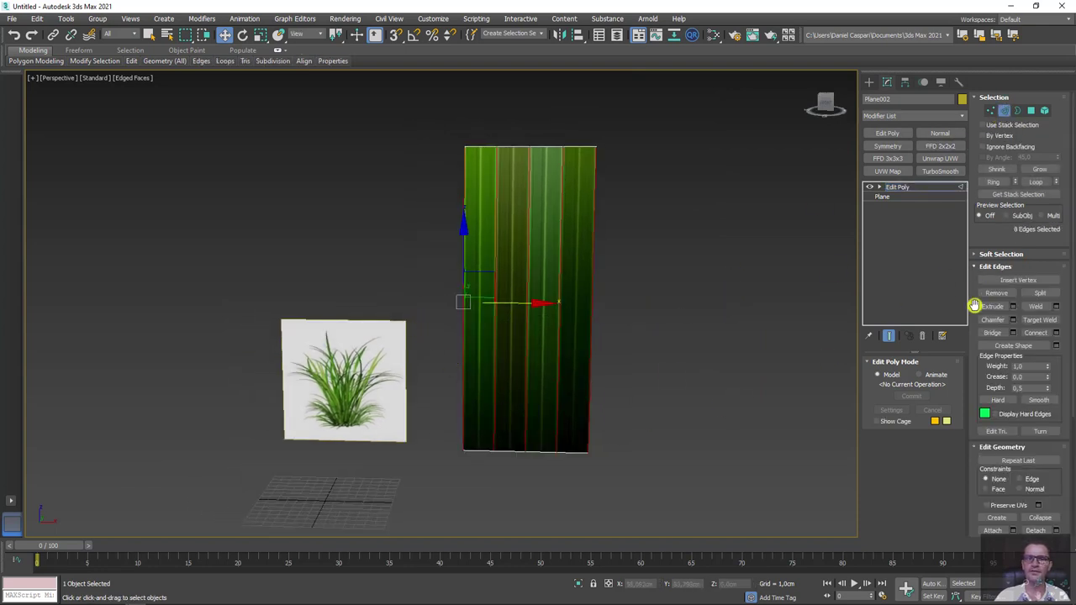
pyautogui.click(1057, 333)
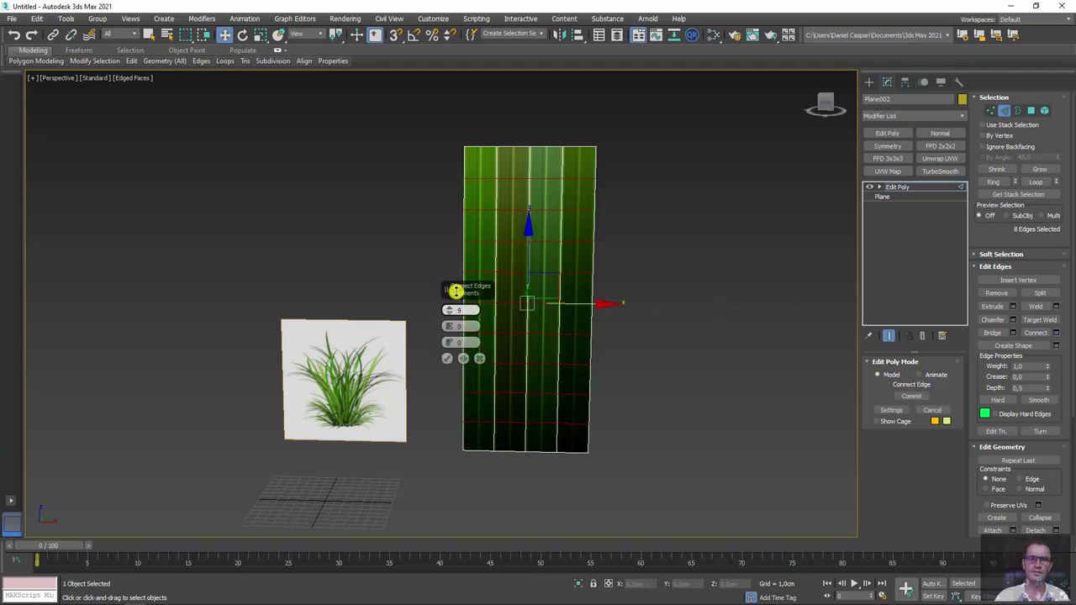
pyautogui.click(449, 359)
# Step: Ring-select from the bottom edge and connect it to add vertical edge loops
pyautogui.click(486, 496)
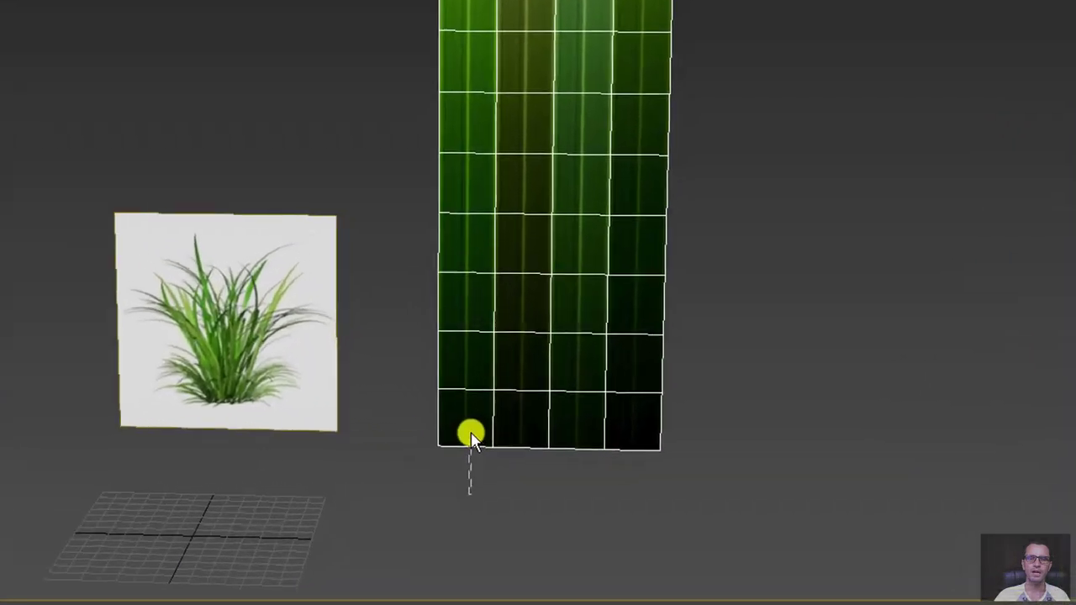
pyautogui.click(481, 449)
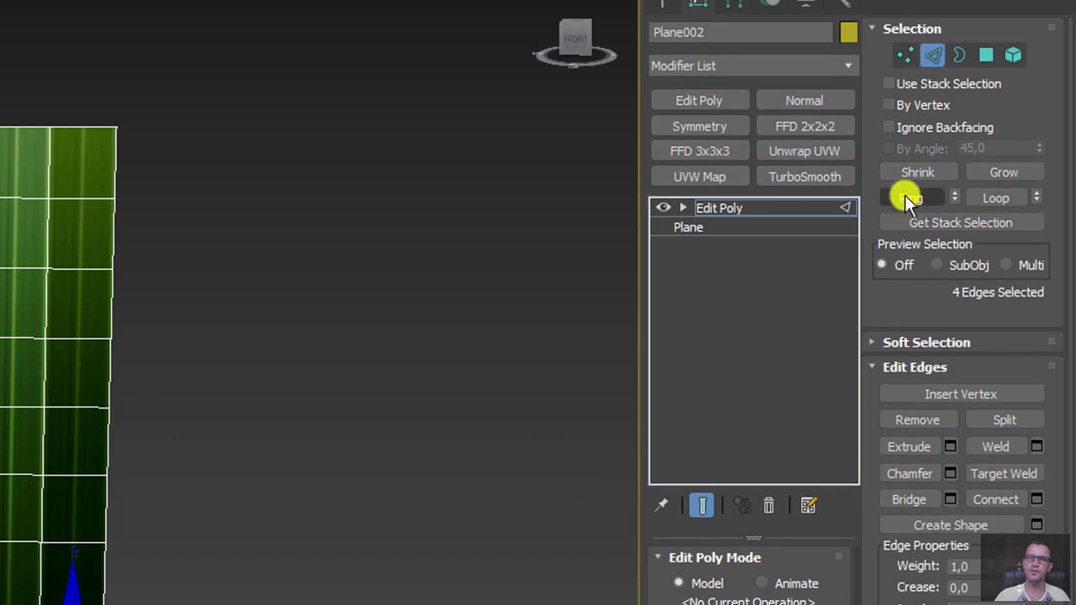
pyautogui.click(905, 196)
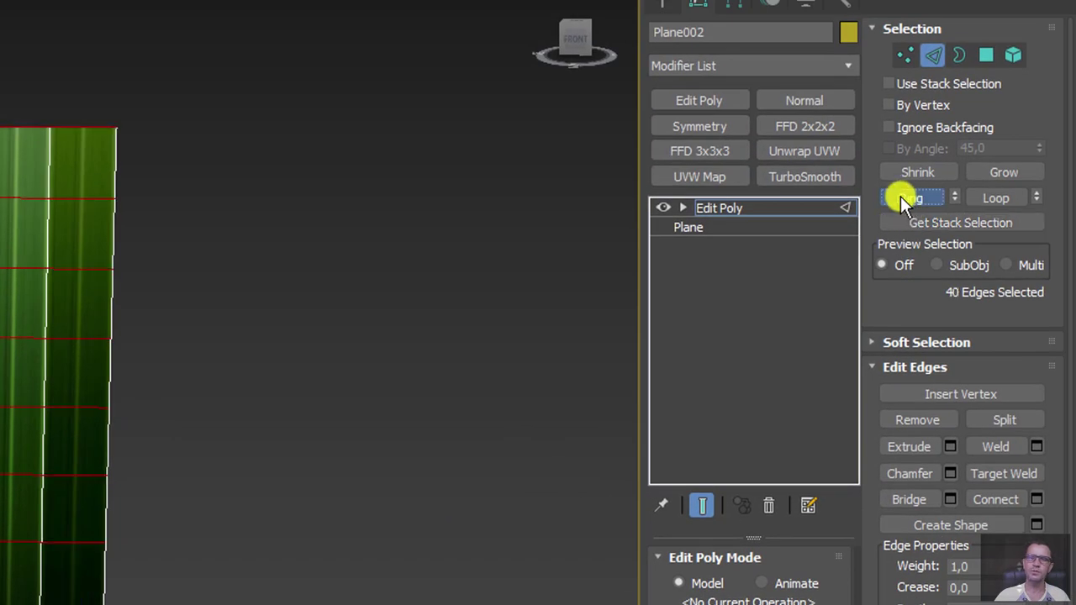
pyautogui.click(1032, 504)
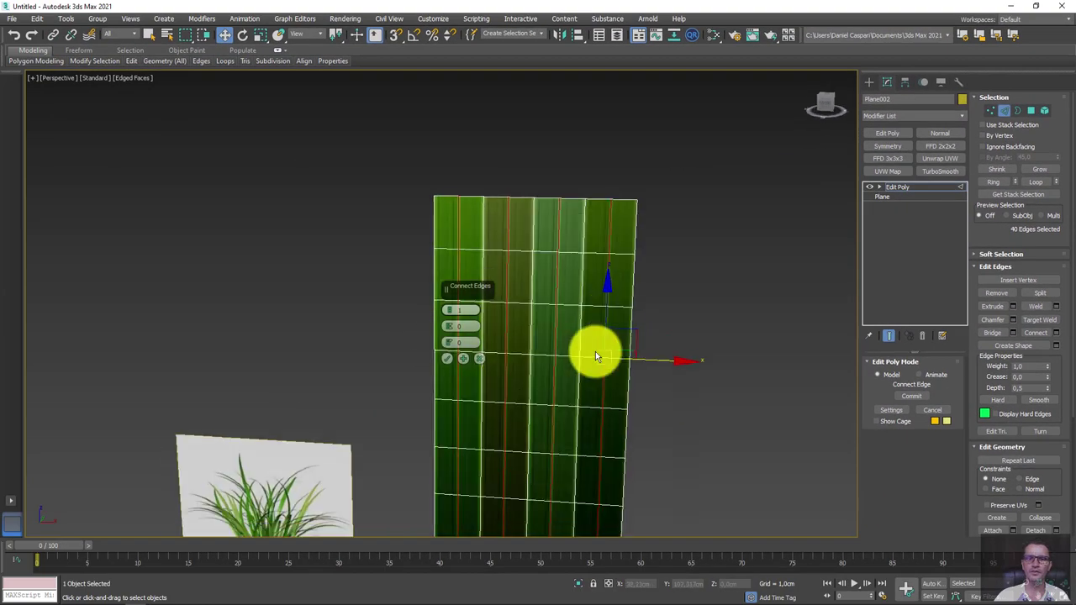
pyautogui.keyDown('alt'); pyautogui.moveTo(596, 353); pyautogui.dragTo(447, 337, button='middle'); pyautogui.keyUp('alt')
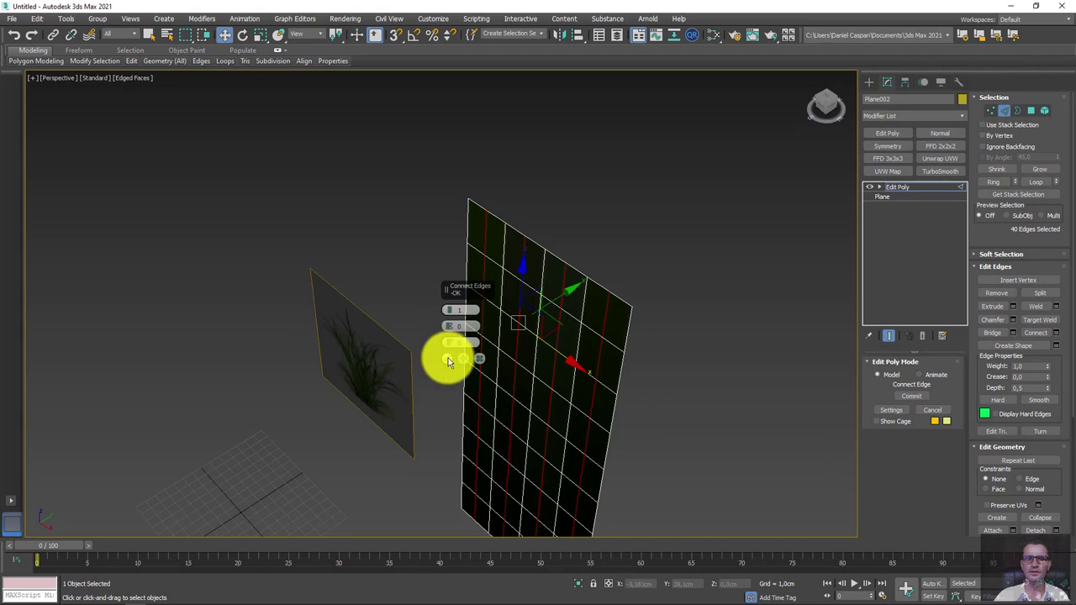
pyautogui.click(445, 359)
pyautogui.moveTo(501, 368)
pyautogui.keyDown('alt'); pyautogui.mouseDown(button='middle')
pyautogui.moveTo(533, 378)
pyautogui.moveTo(557, 370)
pyautogui.moveTo(533, 360)
pyautogui.mouseUp(button='middle'); pyautogui.keyUp('alt')
pyautogui.scroll(6, 523, 384)
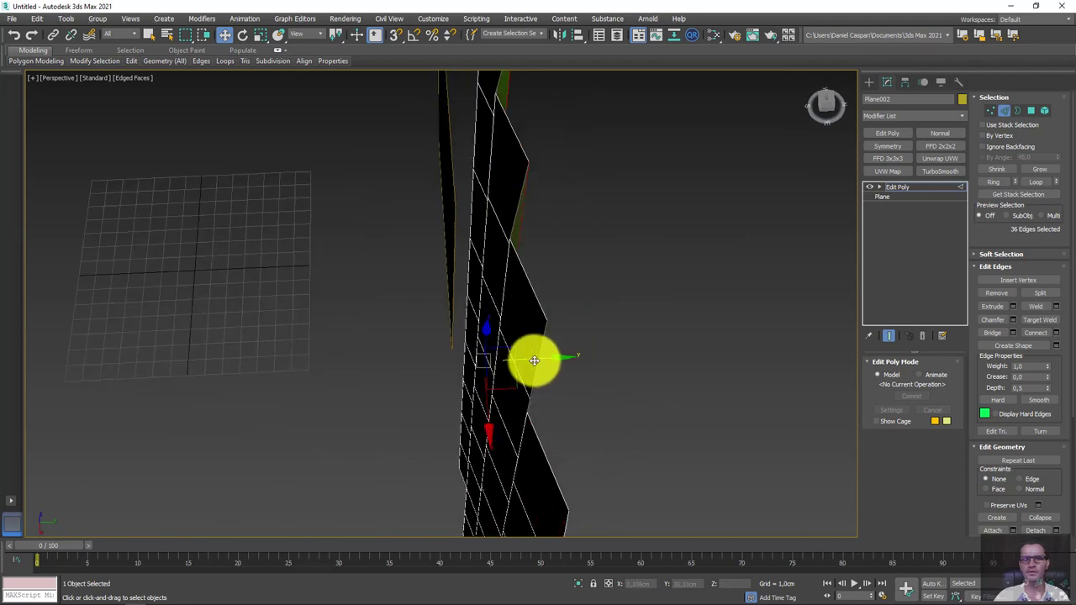
# Step: Shift the selected edges along Y to give the plane a slight bend
pyautogui.moveTo(533, 360); pyautogui.dragTo(539, 359)
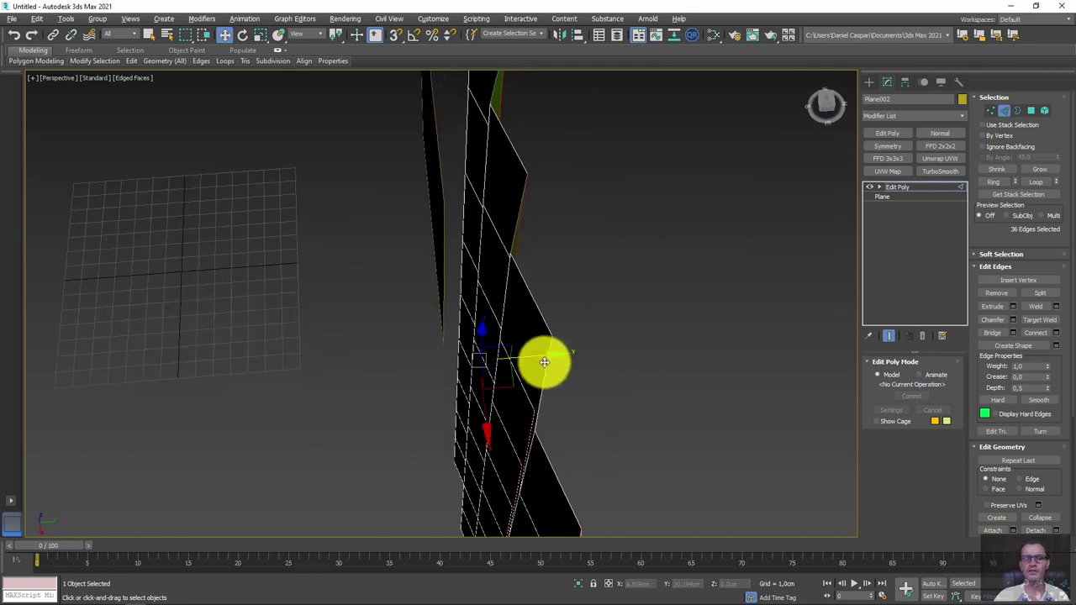
pyautogui.moveTo(540, 358)
pyautogui.keyDown('alt'); pyautogui.mouseDown(button='middle')
pyautogui.moveTo(625, 345)
pyautogui.moveTo(577, 344)
pyautogui.moveTo(544, 326)
pyautogui.mouseUp(button='middle'); pyautogui.keyUp('alt')
pyautogui.scroll(-3, 577, 344)
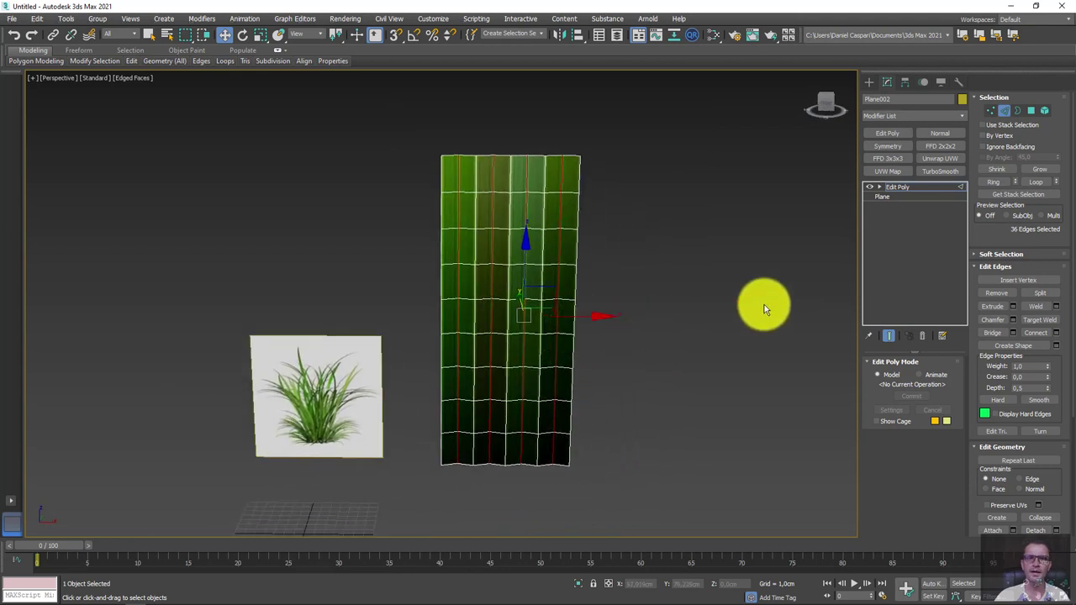
# Step: Move the strip elements to the right, Shift-cloning an extra copy of a strip
pyautogui.click(1044, 110)
pyautogui.click(574, 343)
pyautogui.moveTo(605, 328); pyautogui.dragTo(685, 319)
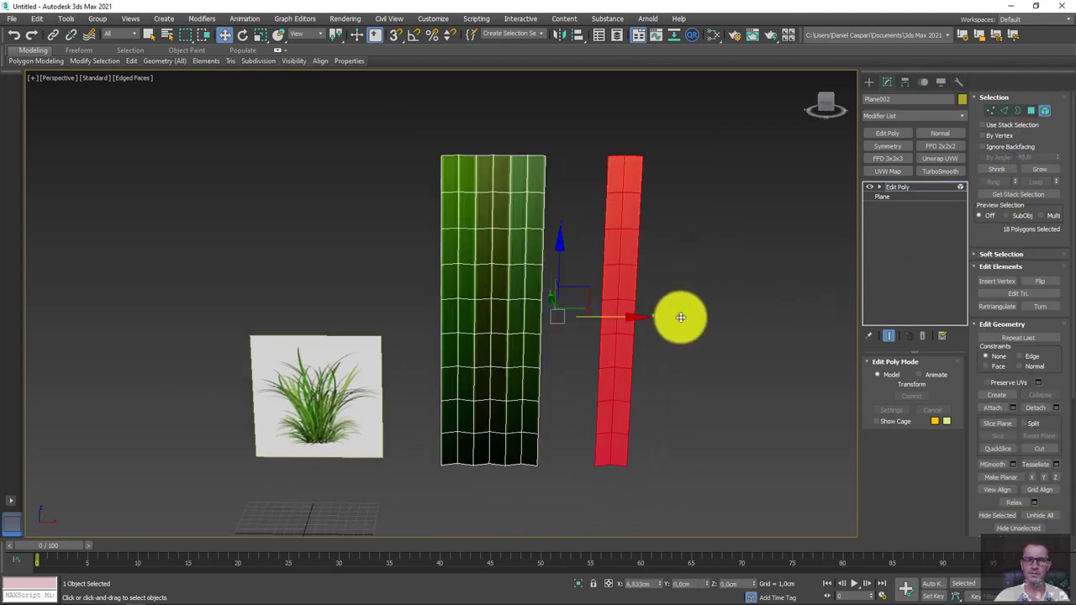
pyautogui.keyDown('ctrl'); pyautogui.click(542, 402); pyautogui.keyUp('ctrl')
pyautogui.moveTo(577, 328)
pyautogui.keyDown('shift'); pyautogui.mouseDown()
pyautogui.moveTo(603, 321)
pyautogui.moveTo(528, 343)
pyautogui.mouseUp(); pyautogui.keyUp('shift')
pyautogui.keyDown('ctrl'); pyautogui.click(499, 373); pyautogui.keyUp('ctrl')
pyautogui.moveTo(608, 317); pyautogui.dragTo(646, 376)
# Step: Move the rightmost strip back to the left so four blades stand side by side
pyautogui.click(646, 375)
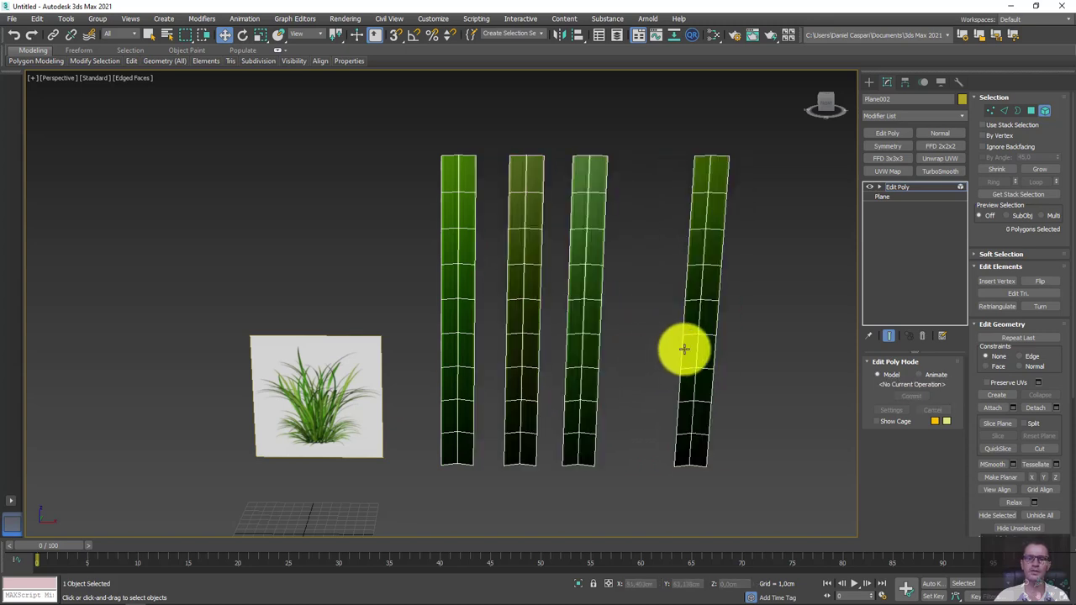
pyautogui.click(687, 348)
pyautogui.moveTo(757, 319); pyautogui.dragTo(724, 322)
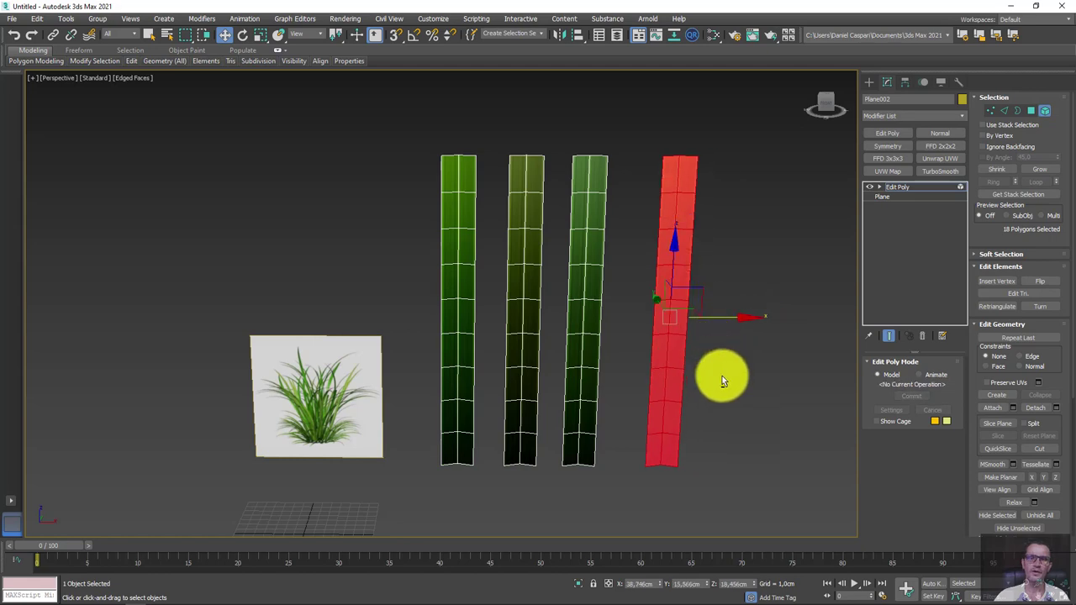
pyautogui.moveTo(716, 377)
pyautogui.keyDown('alt'); pyautogui.mouseDown(button='middle')
pyautogui.moveTo(373, 420)
pyautogui.moveTo(463, 365)
pyautogui.moveTo(626, 370)
pyautogui.moveTo(564, 396)
pyautogui.mouseUp(button='middle'); pyautogui.keyUp('alt')
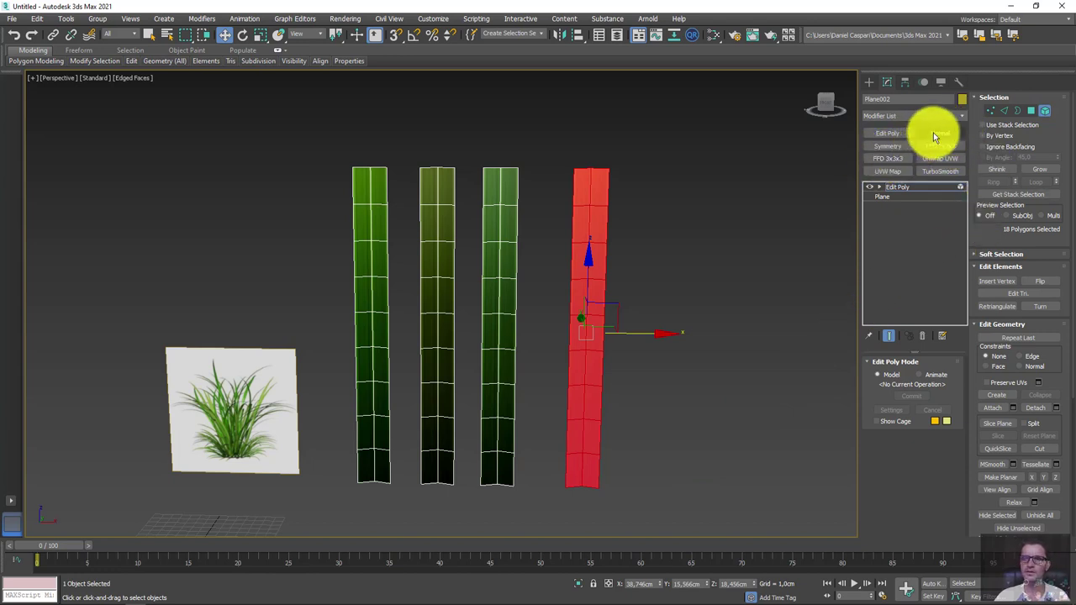
# Step: Add an FFD 3x3x3 to the rightmost strip and scale its top control points into a point
pyautogui.click(961, 116)
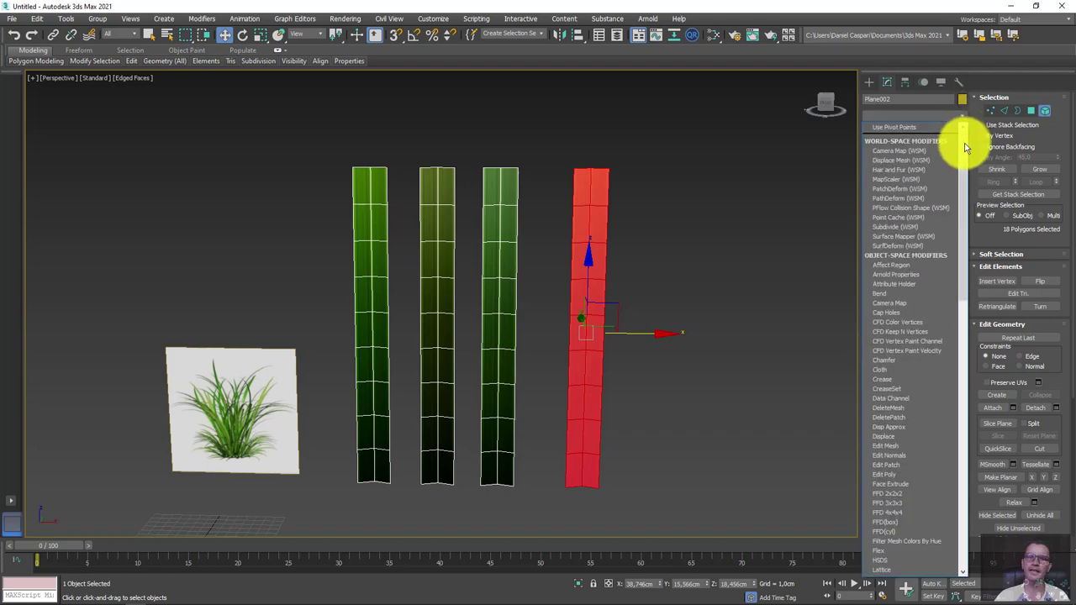
pyautogui.moveTo(961, 139); pyautogui.dragTo(960, 233)
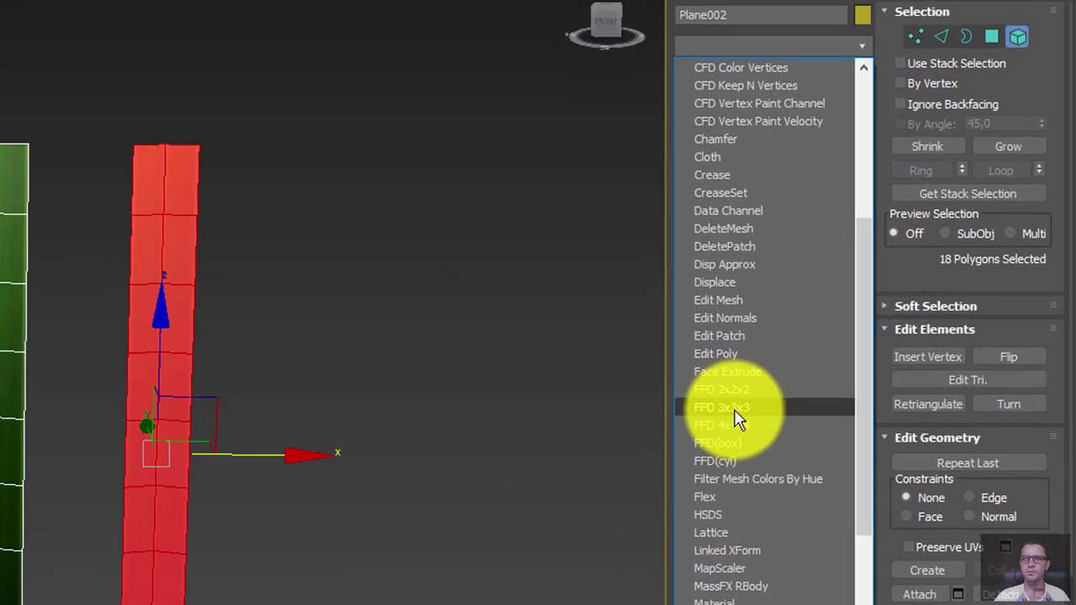
pyautogui.click(889, 337)
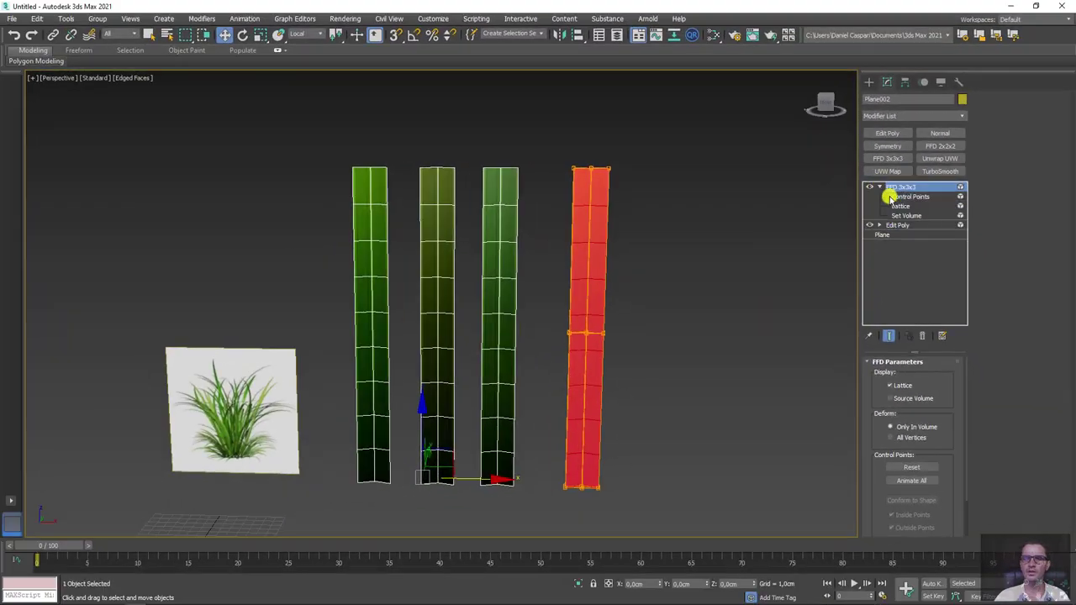
pyautogui.click(899, 195)
pyautogui.moveTo(603, 190); pyautogui.dragTo(619, 192)
pyautogui.press('r')
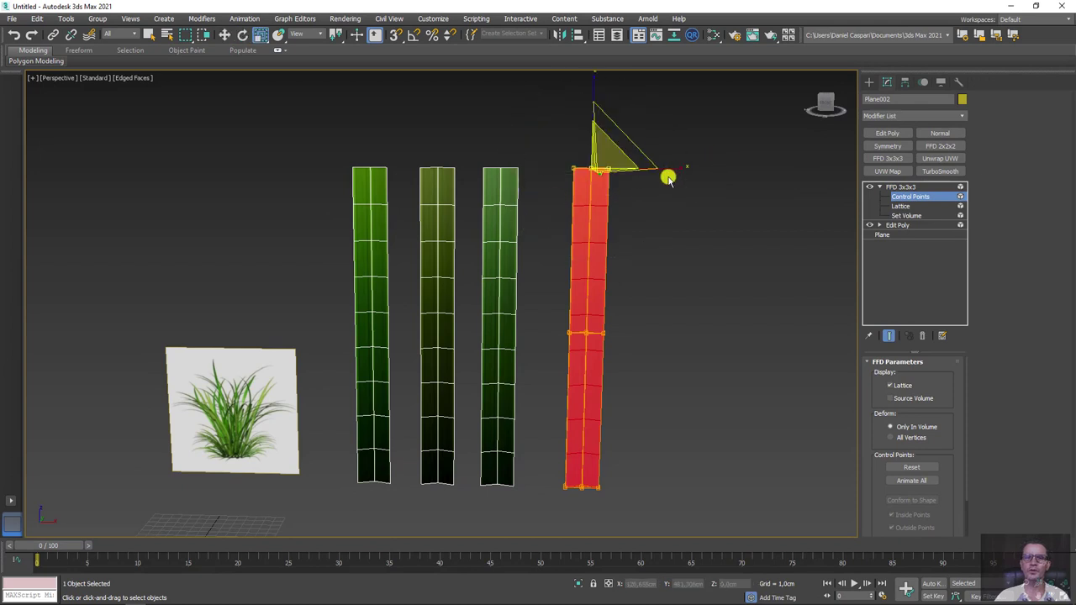
pyautogui.moveTo(675, 168); pyautogui.dragTo(523, 167)
pyautogui.hotkey('ctrl', 'z')
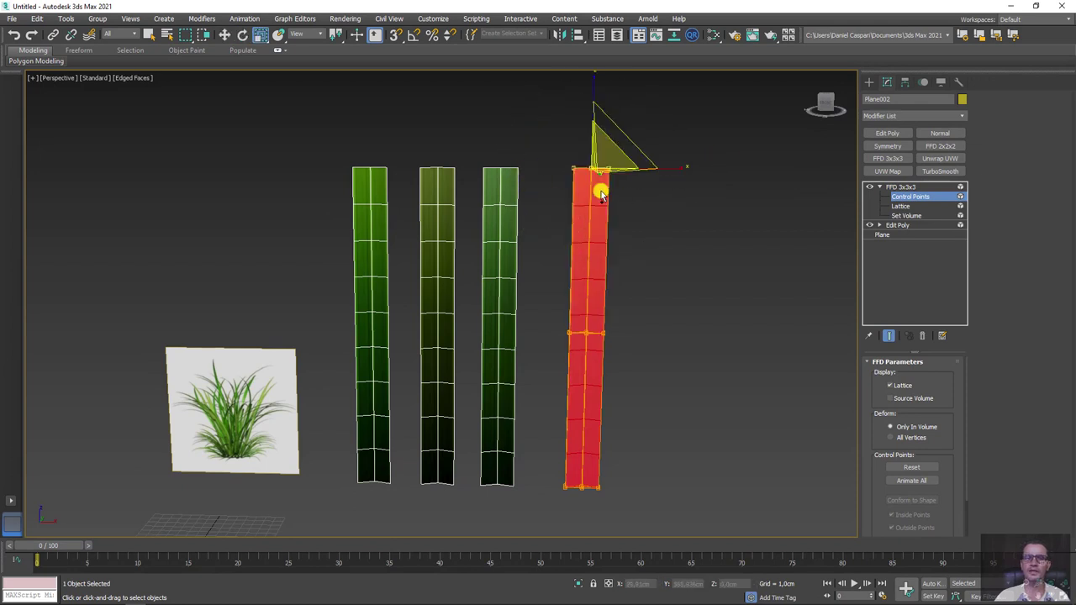
pyautogui.moveTo(600, 185); pyautogui.dragTo(577, 238, button='middle')
pyautogui.scroll(2, 591, 233)
pyautogui.scroll(5, 606, 238)
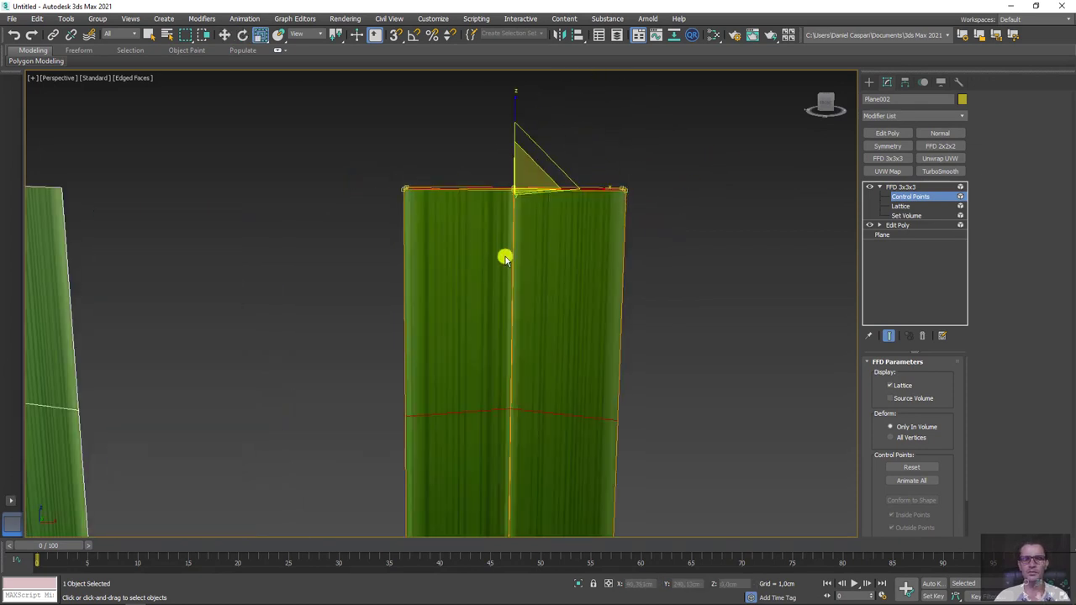
pyautogui.scroll(4, 528, 228)
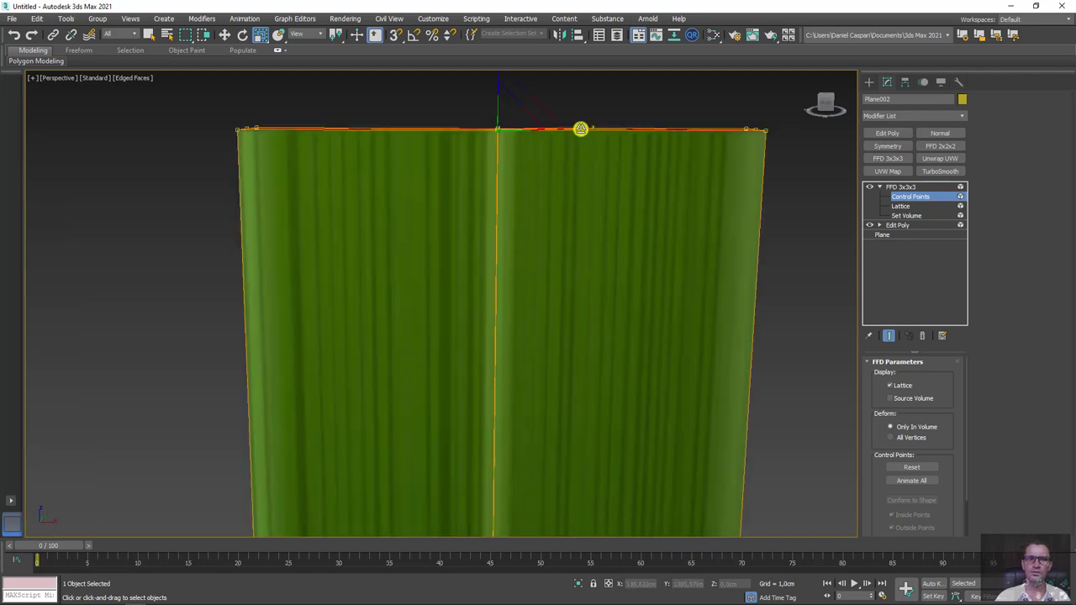
pyautogui.moveTo(581, 127); pyautogui.dragTo(8, 148)
pyautogui.moveTo(336, 84); pyautogui.dragTo(388, 155, button='middle')
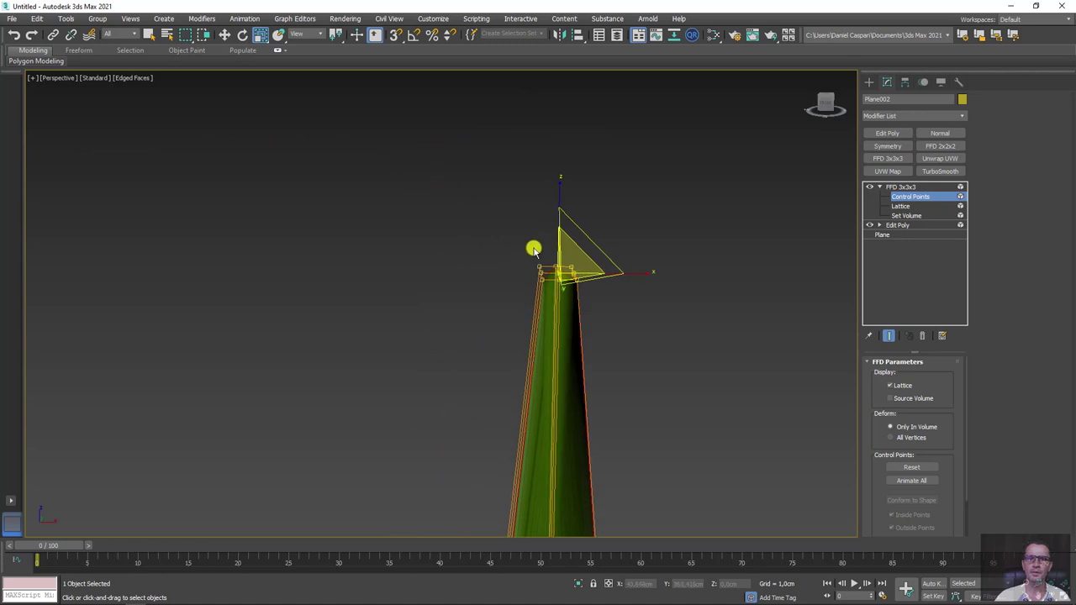
# Step: Move the top control points far up along Z to stretch the blade tip
pyautogui.moveTo(533, 247)
pyautogui.keyDown('alt'); pyautogui.mouseDown(button='middle')
pyautogui.moveTo(742, 351)
pyautogui.moveTo(612, 286)
pyautogui.mouseUp(button='middle'); pyautogui.keyUp('alt')
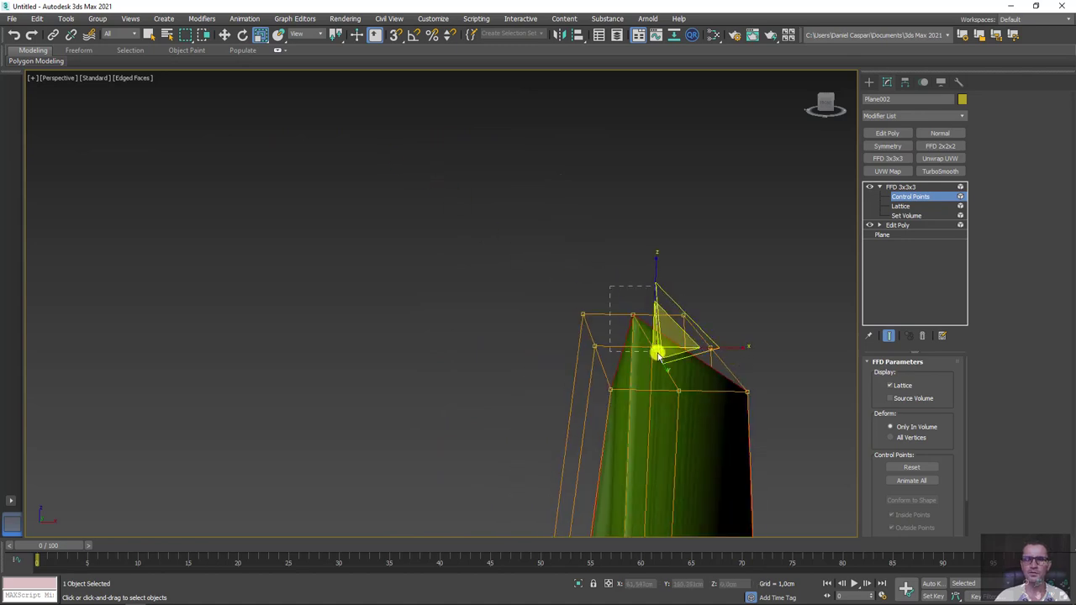
pyautogui.keyDown('alt'); pyautogui.moveTo(660, 353); pyautogui.dragTo(662, 359, button='middle'); pyautogui.keyUp('alt')
pyautogui.press('w')
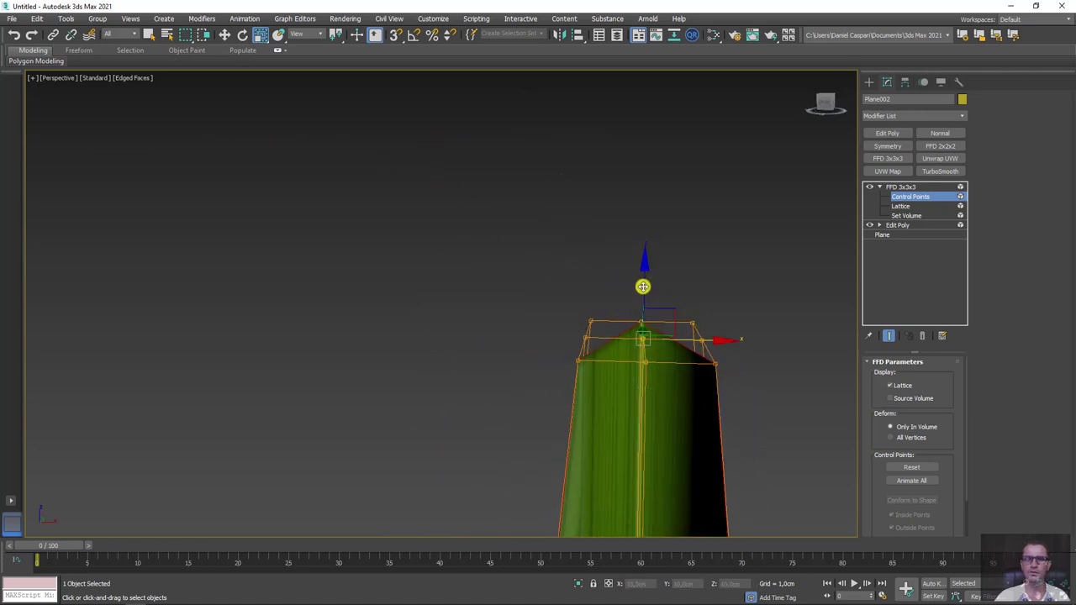
pyautogui.moveTo(642, 283); pyautogui.dragTo(637, 2)
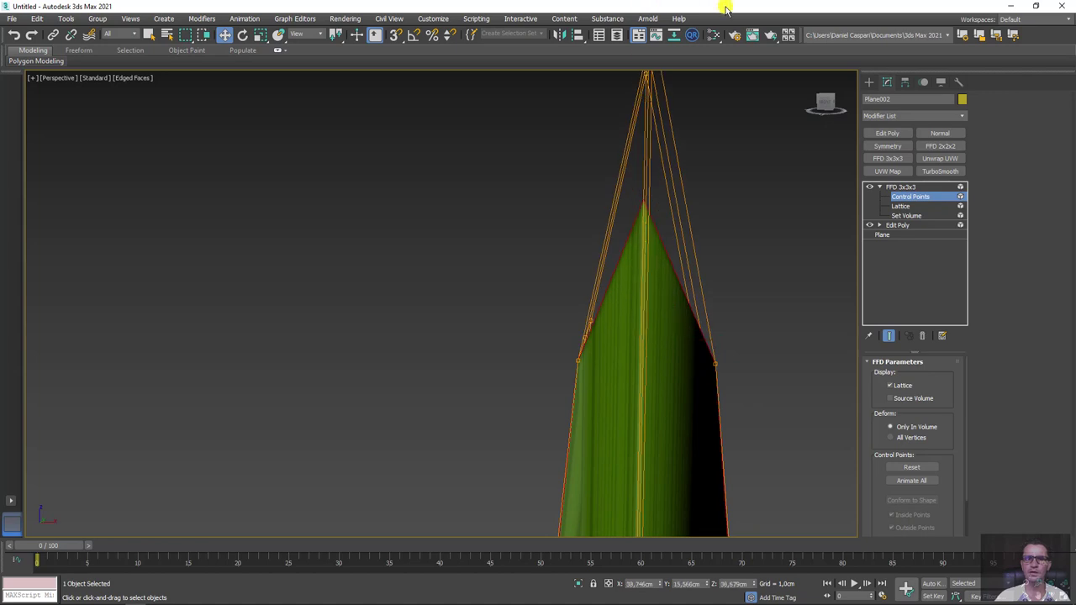
pyautogui.scroll(-5, 703, 281)
pyautogui.scroll(-3, 689, 320)
pyautogui.scroll(-2, 627, 216)
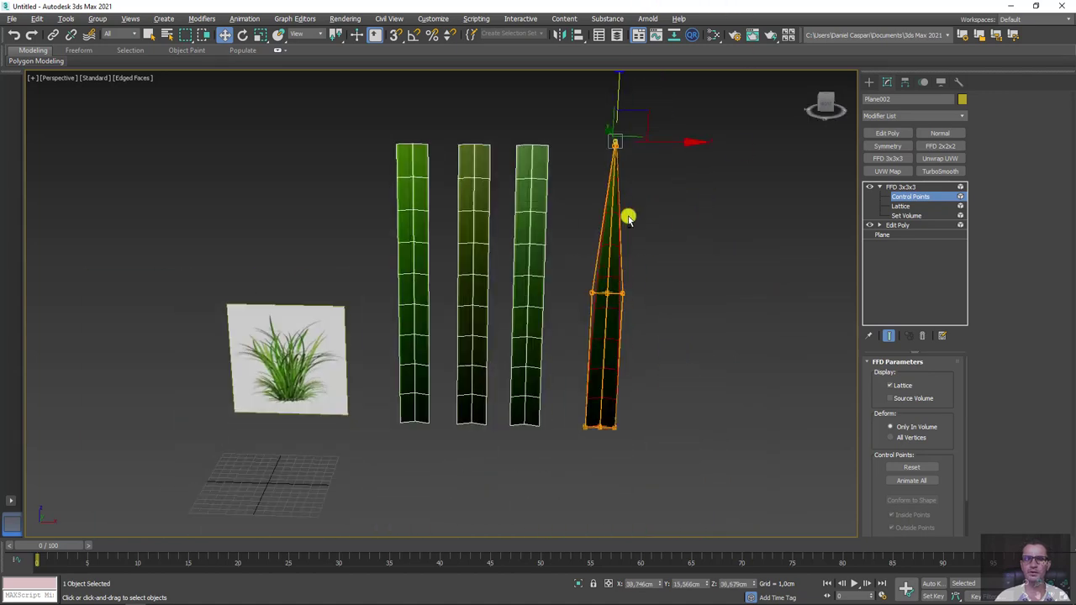
# Step: Copy the FFD 3x3x3 modifier and add a new Edit Poly on top
pyautogui.click(892, 187)
pyautogui.click(879, 187)
pyautogui.rightClick(898, 190)
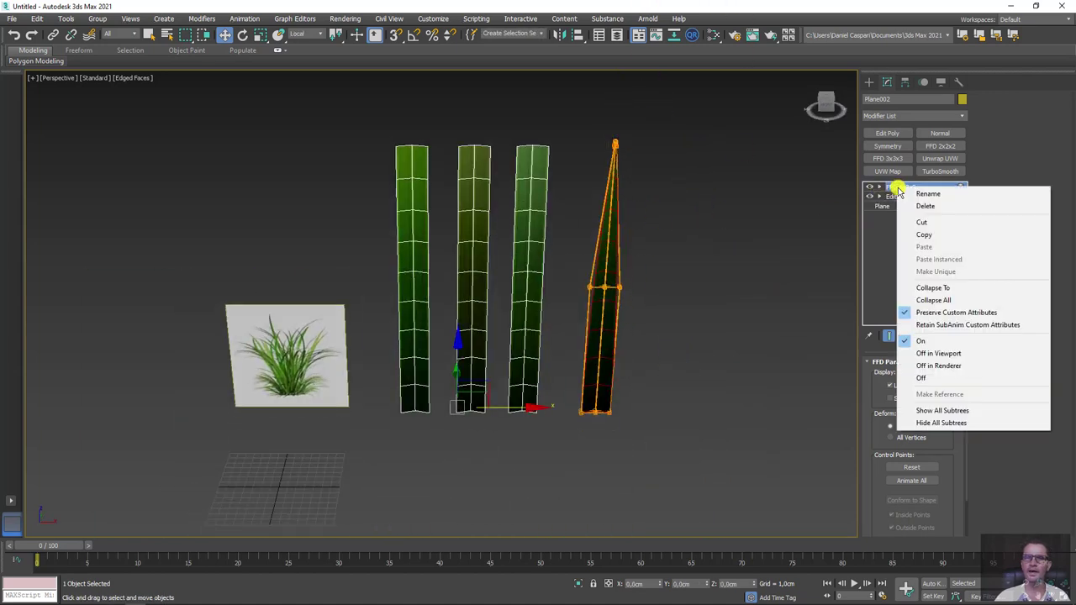
pyautogui.click(923, 234)
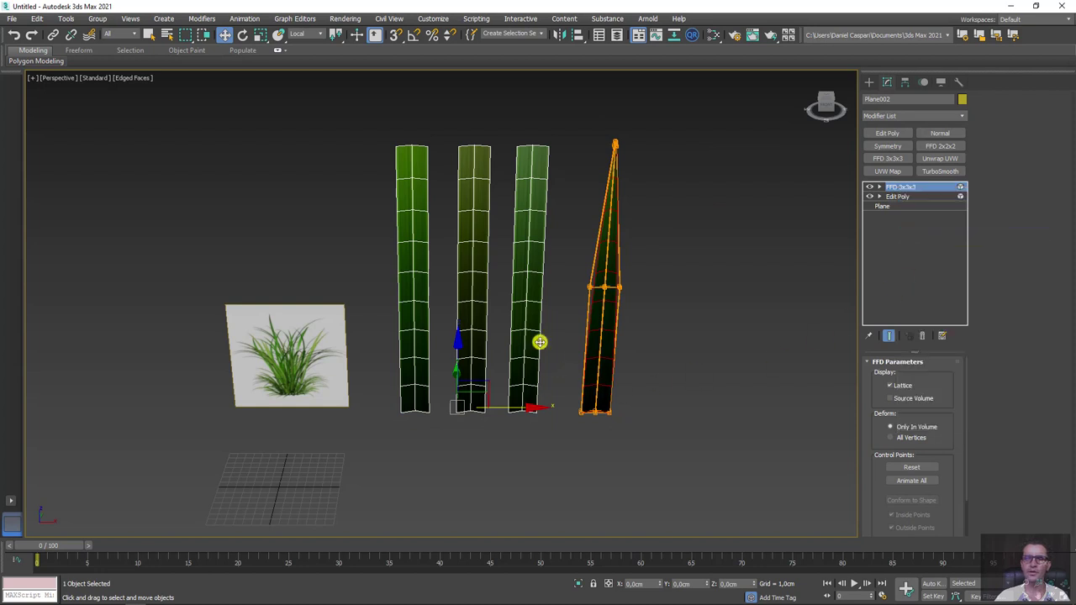
pyautogui.click(887, 132)
# Step: Select the third blade element and give it a fresh FFD 3x3x3 modifier
pyautogui.click(1043, 112)
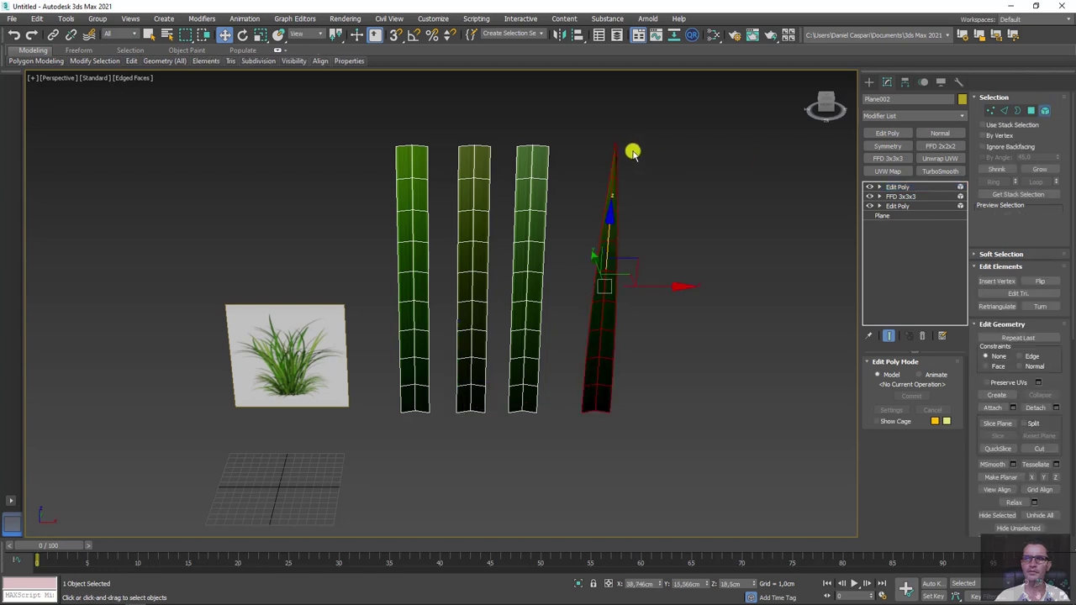
pyautogui.click(546, 193)
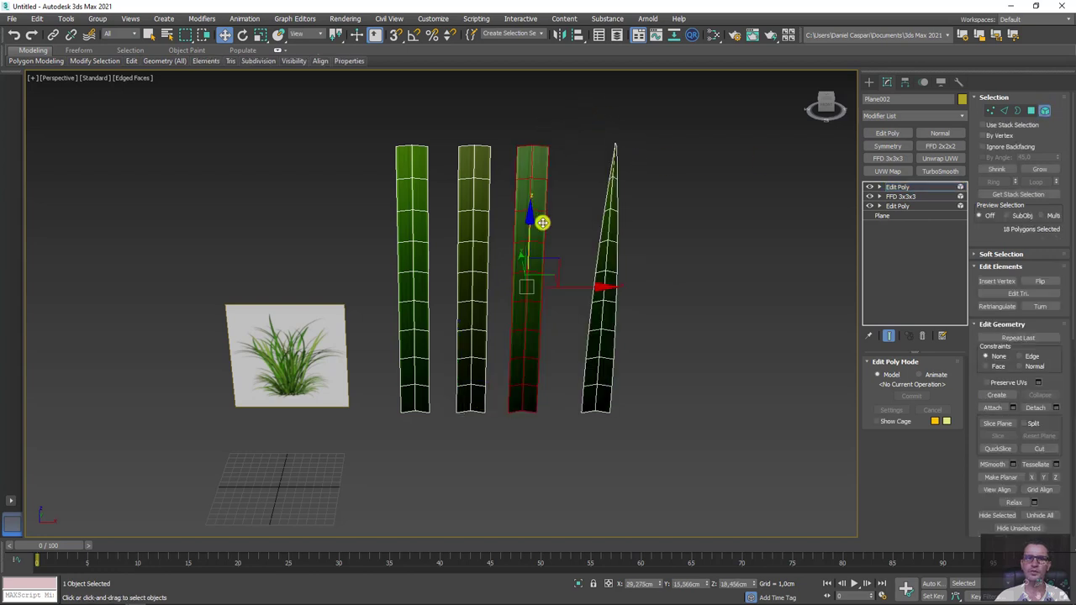
pyautogui.rightClick(904, 186)
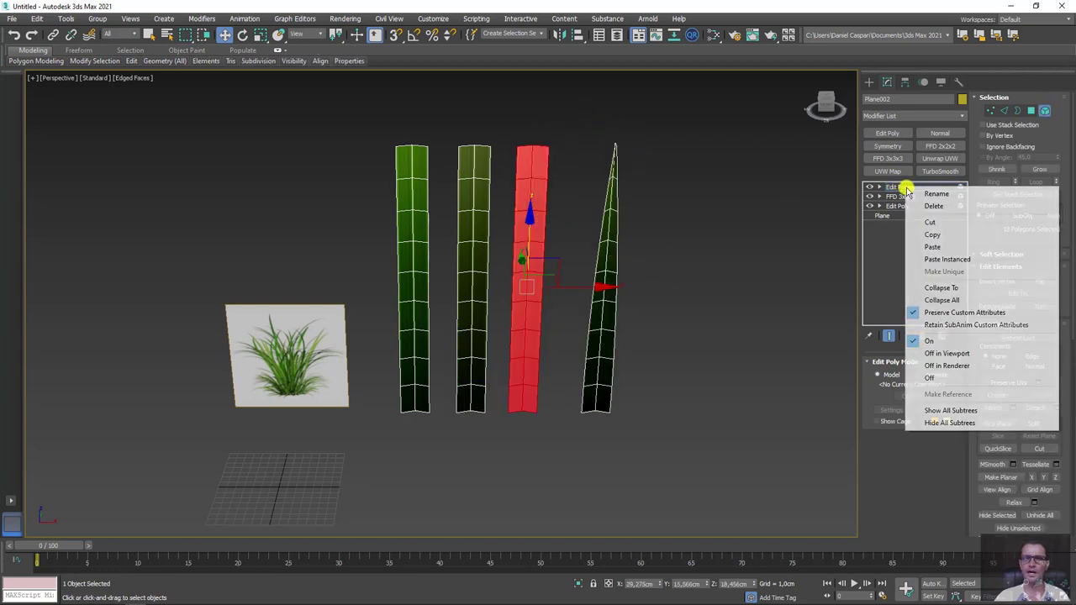
pyautogui.click(933, 246)
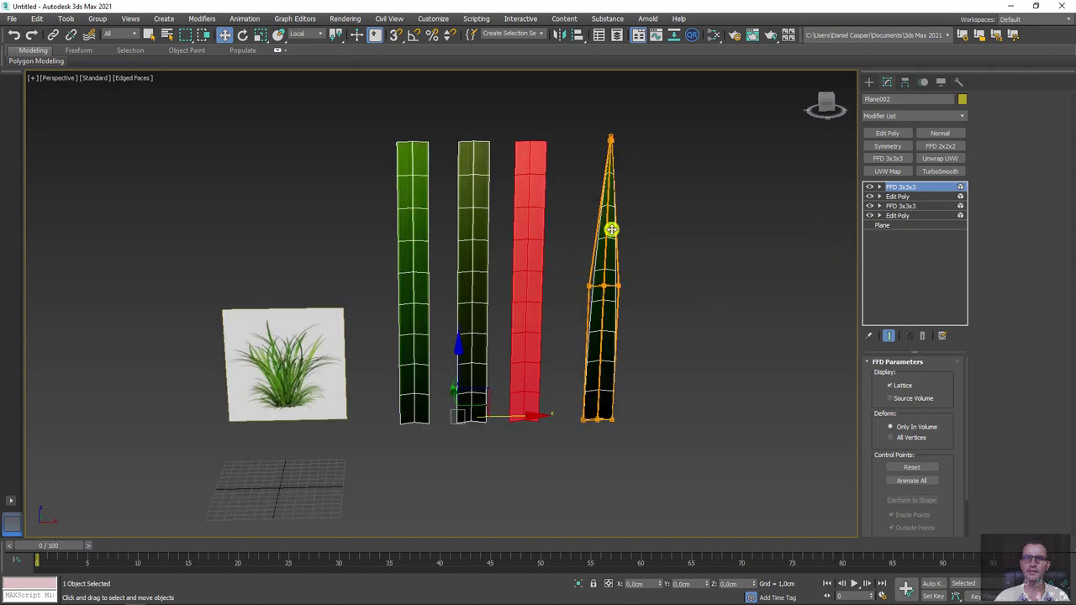
pyautogui.click(922, 337)
pyautogui.click(894, 158)
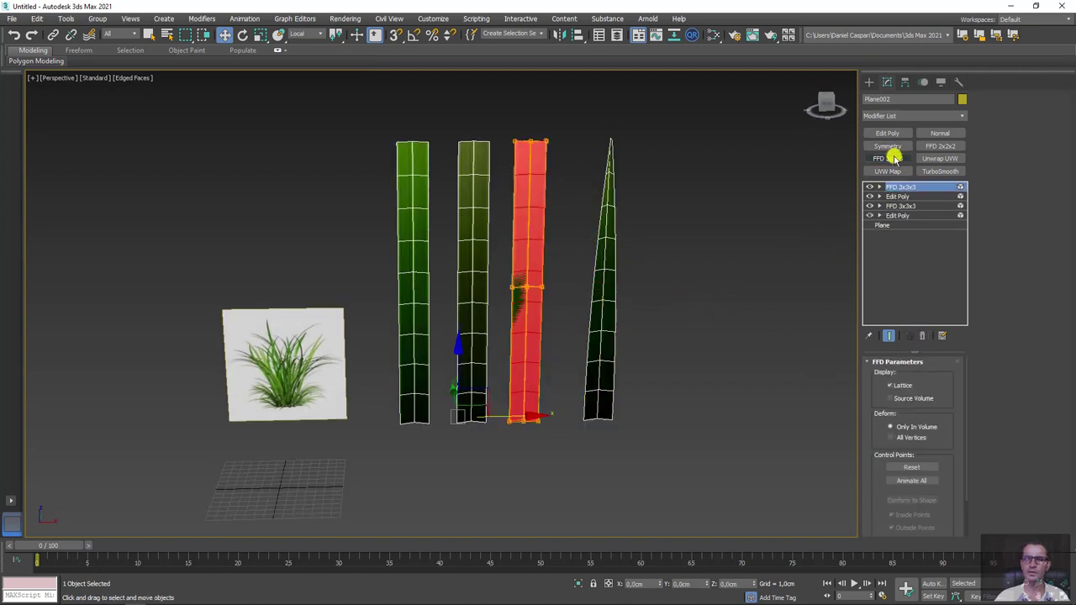
pyautogui.click(879, 186)
pyautogui.click(877, 196)
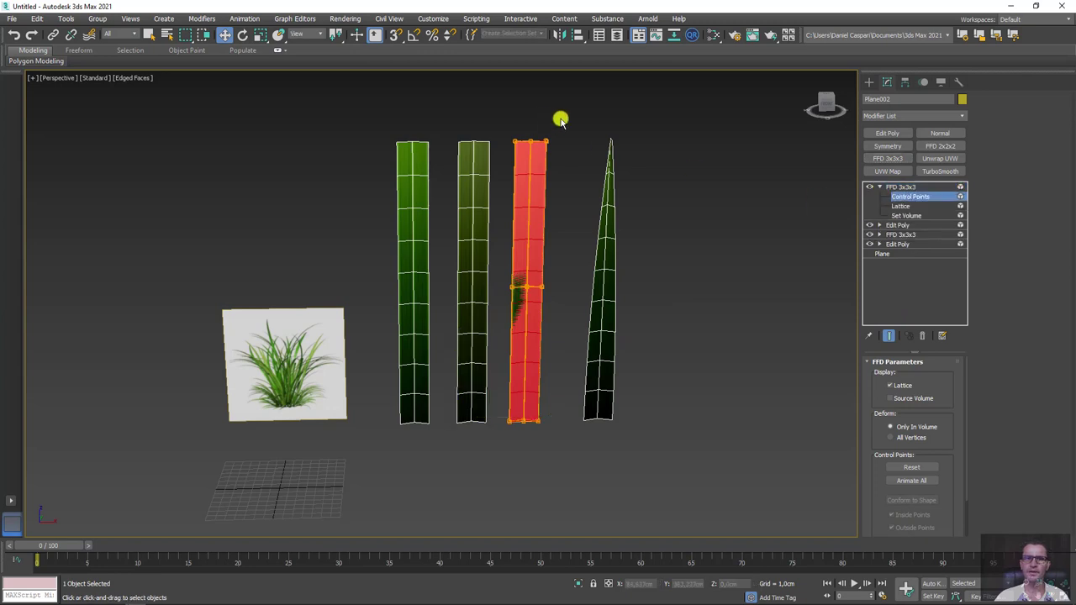
# Step: Scale the third blade's top control points inward and raise them into a pointed tip
pyautogui.moveTo(560, 115); pyautogui.dragTo(516, 149)
pyautogui.scroll(4, 516, 149)
pyautogui.press('r')
pyautogui.moveTo(600, 185); pyautogui.dragTo(607, 185)
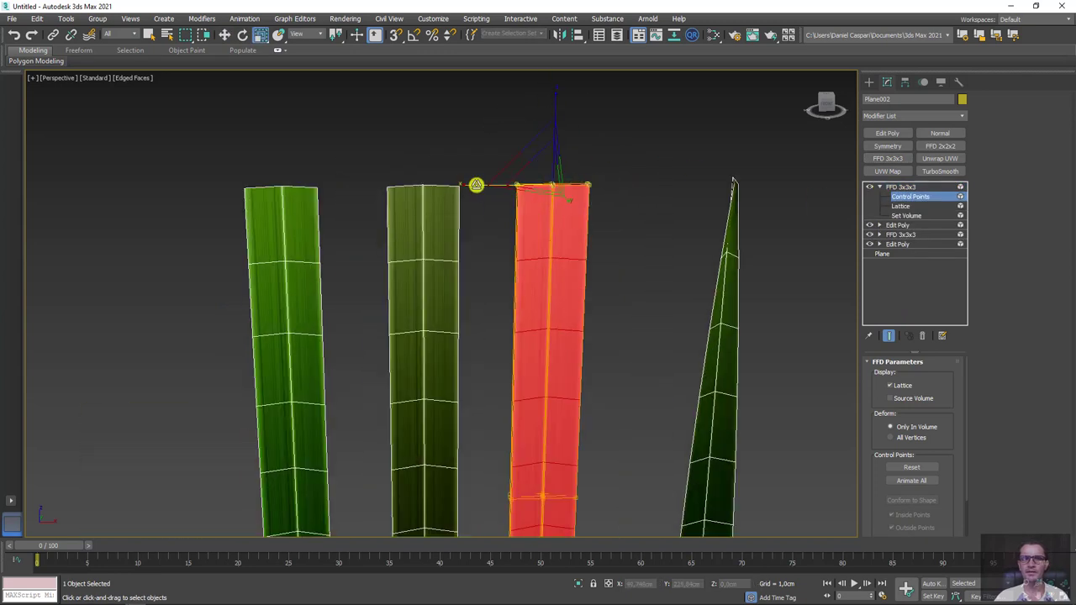
pyautogui.scroll(3, 588, 178)
pyautogui.scroll(3, 394, 197)
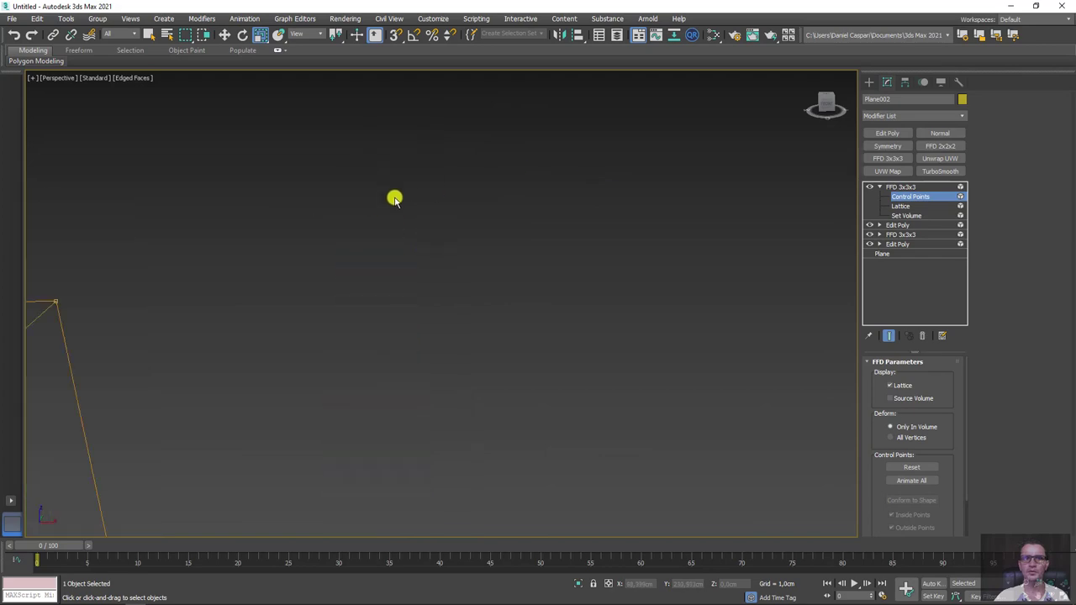
pyautogui.scroll(-4, 325, 227)
pyautogui.press('w')
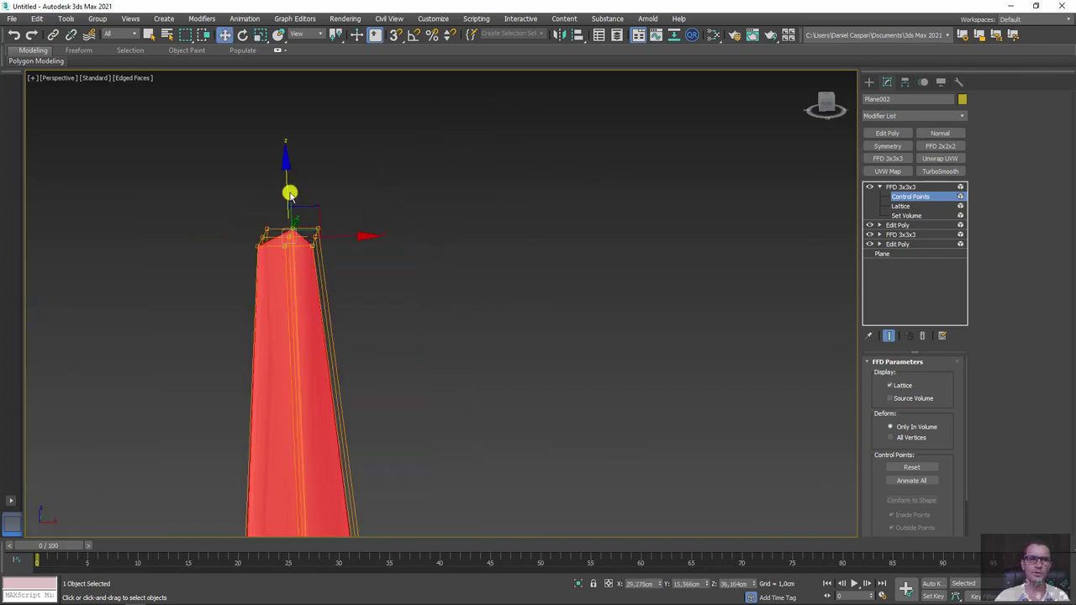
pyautogui.moveTo(288, 190); pyautogui.dragTo(284, 151)
pyautogui.scroll(-4, 516, 154)
pyautogui.scroll(-2, 516, 154)
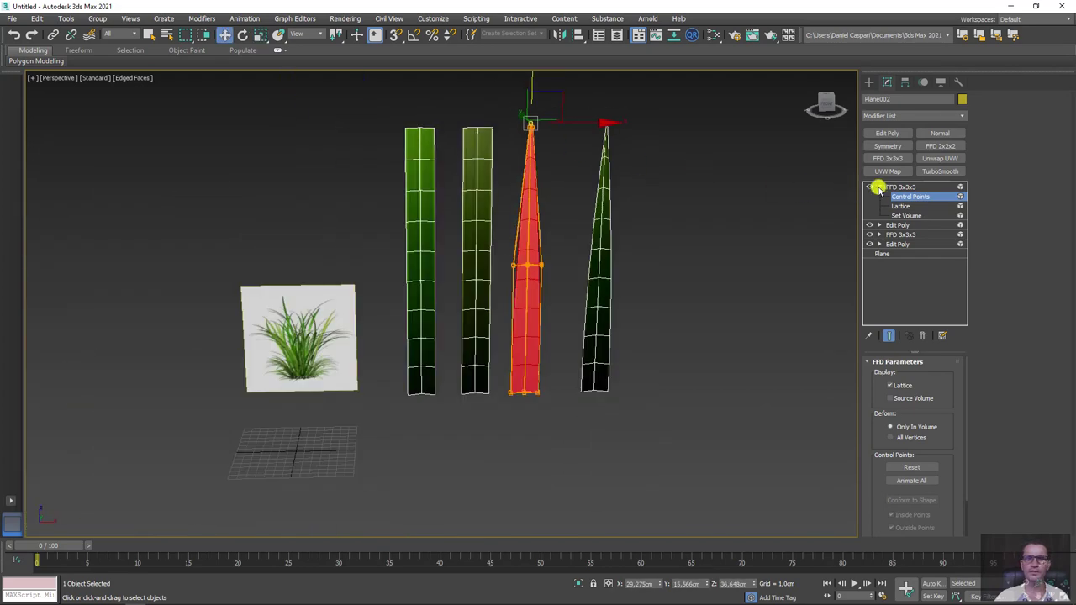
pyautogui.click(900, 186)
# Step: Add a new Edit Poly, select the second blade and apply another FFD 3x3x3
pyautogui.hotkey('ctrl', 'e')
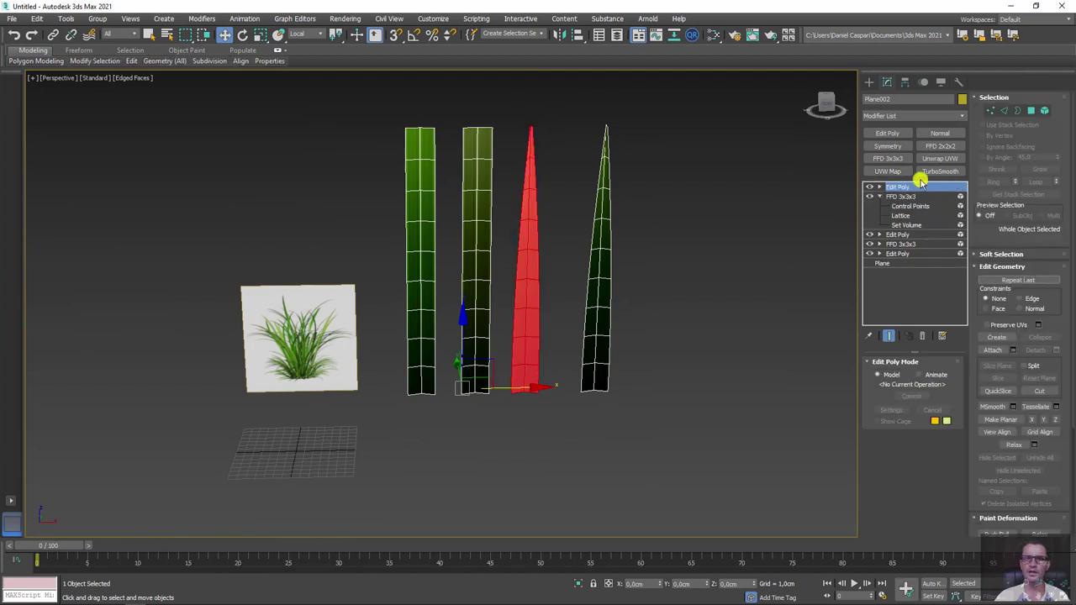
pyautogui.click(1043, 108)
pyautogui.click(485, 211)
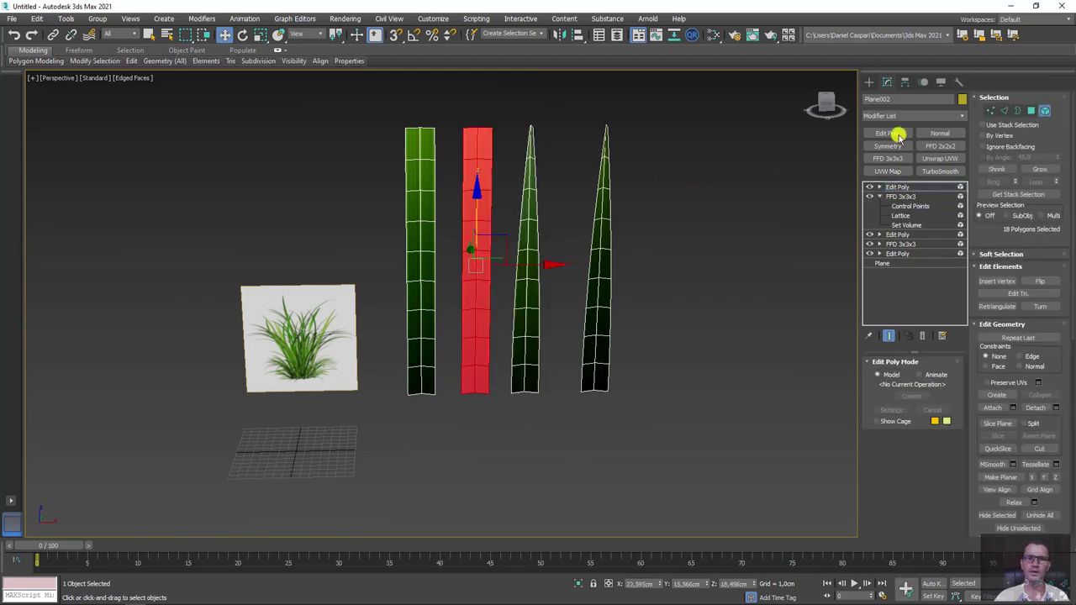
pyautogui.click(897, 159)
pyautogui.click(879, 186)
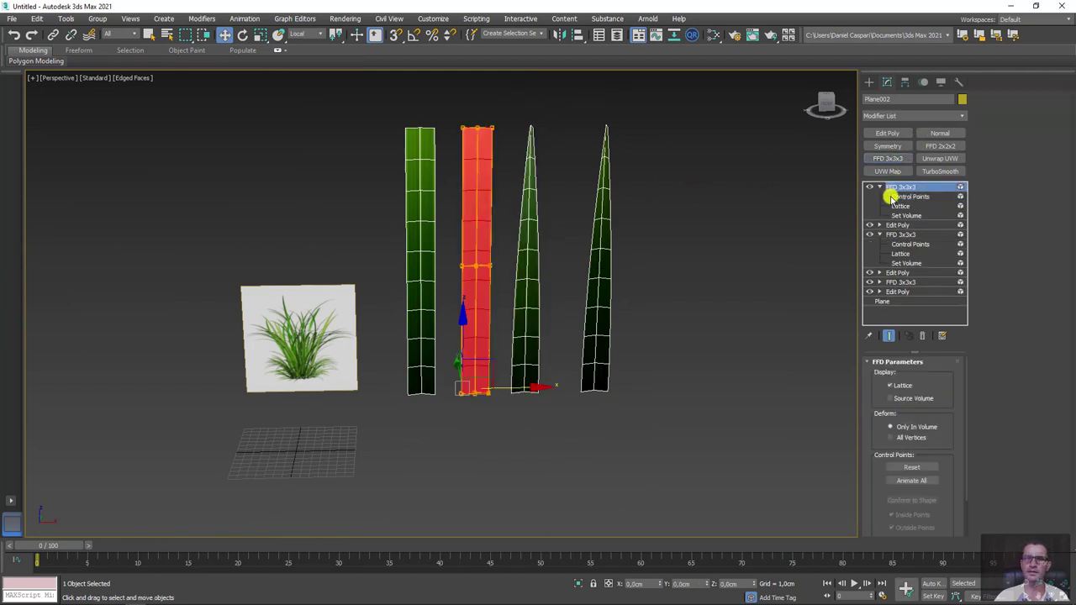
pyautogui.press('1')
# Step: Raise the second blade's top-middle control point into a peak
pyautogui.moveTo(507, 112); pyautogui.dragTo(450, 145)
pyautogui.scroll(3, 496, 115)
pyautogui.scroll(3, 529, 154)
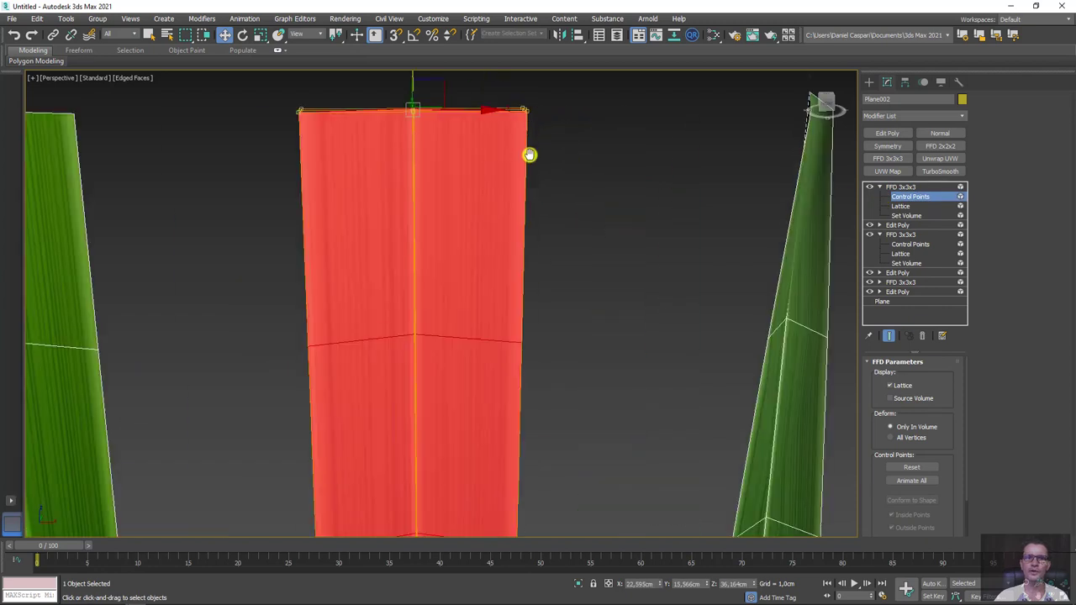
pyautogui.moveTo(529, 153); pyautogui.dragTo(532, 246, button='middle')
pyautogui.press('e')
pyautogui.moveTo(451, 140); pyautogui.dragTo(421, 256)
pyautogui.press('w')
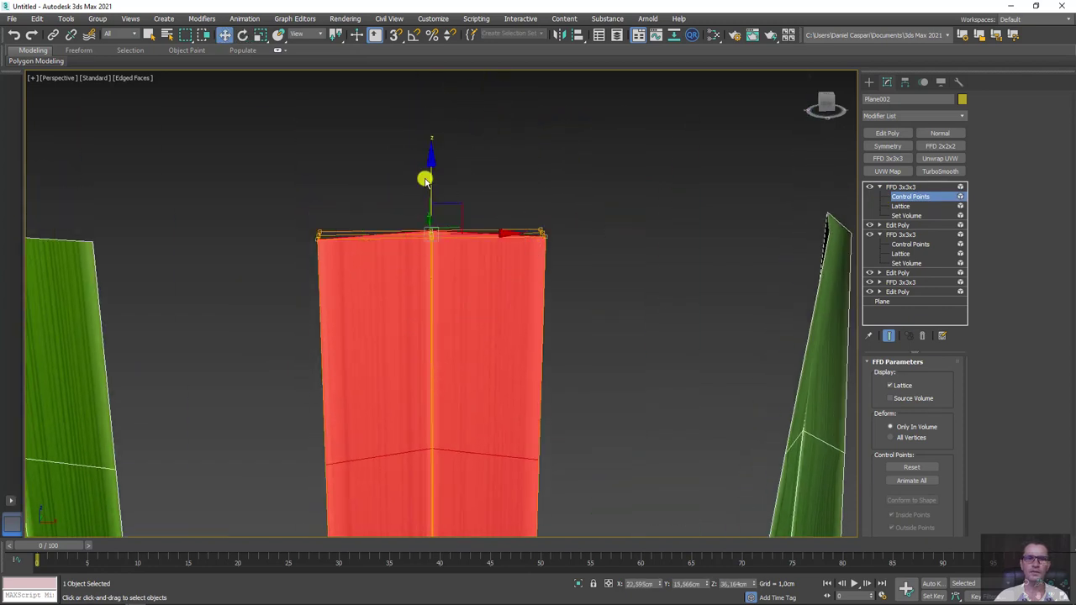
pyautogui.moveTo(431, 148); pyautogui.dragTo(431, 101)
pyautogui.press('r')
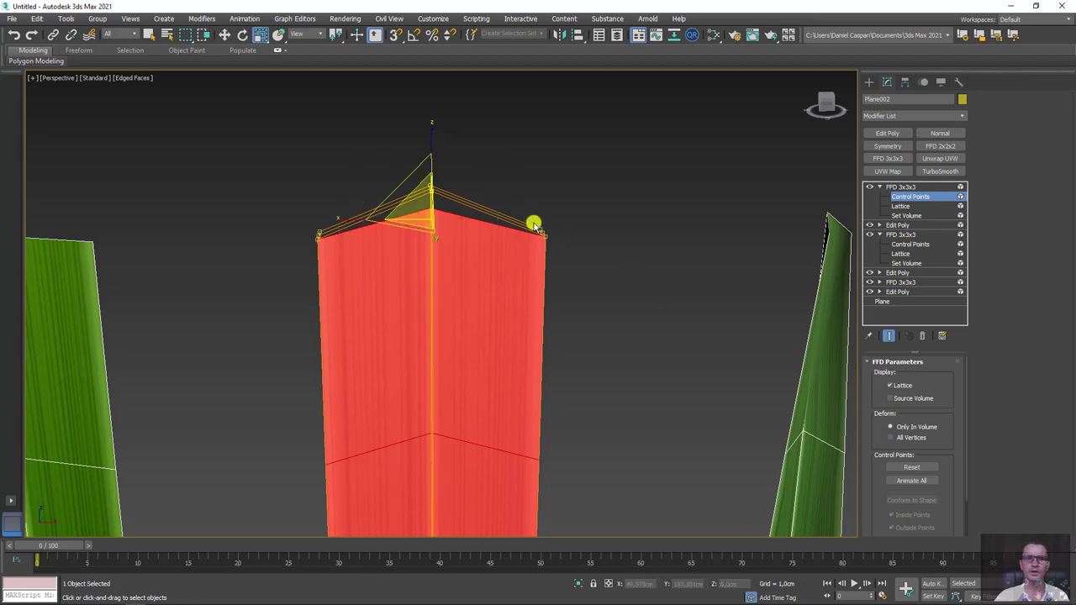
pyautogui.scroll(-3, 432, 252)
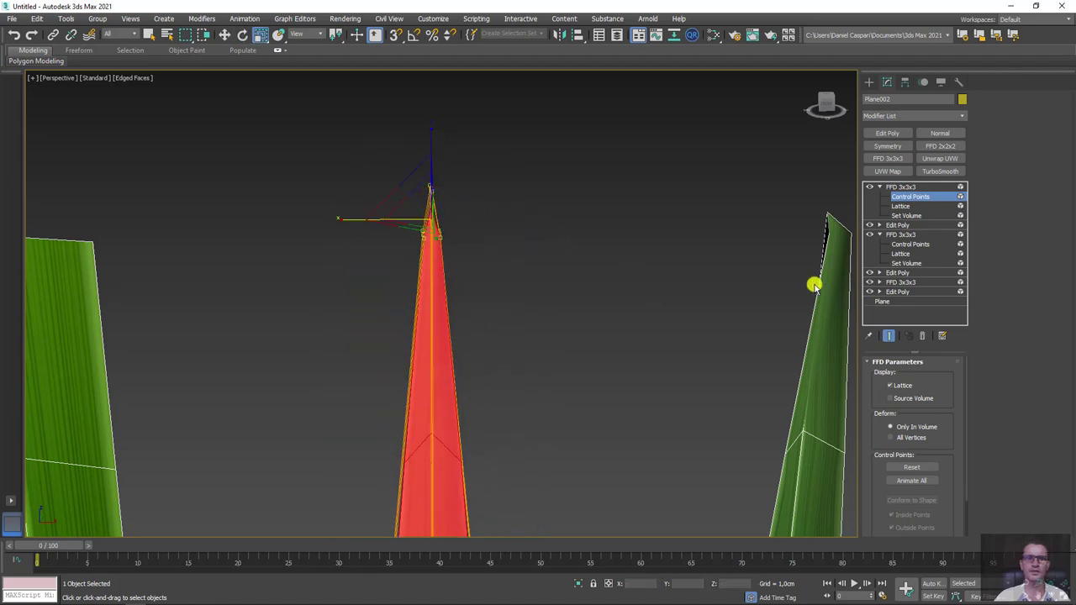
pyautogui.scroll(-4, 815, 284)
pyautogui.click(897, 187)
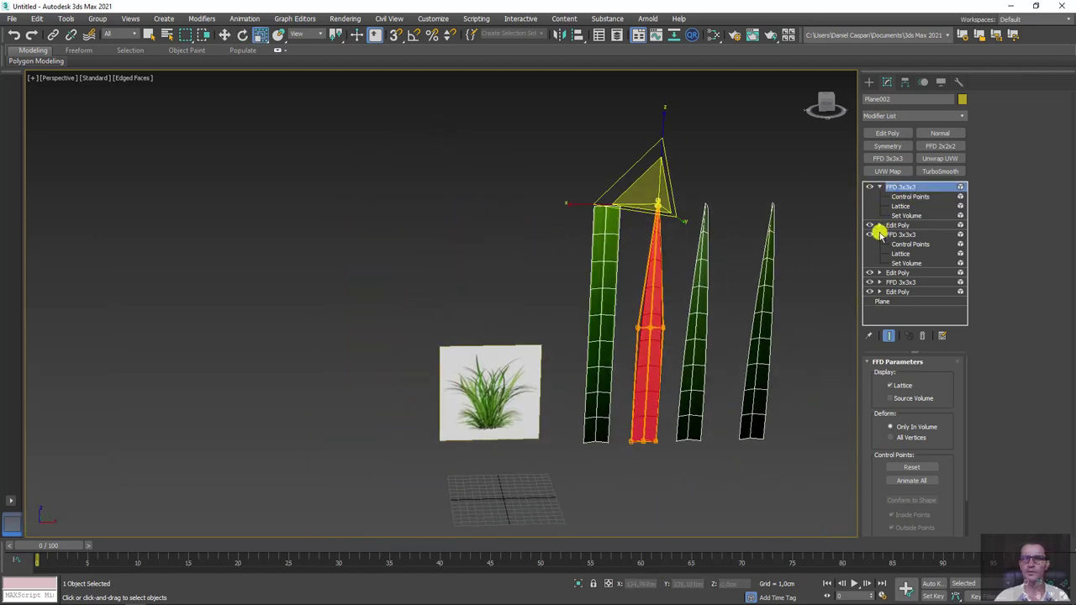
# Step: Add an Edit Poly, select the first straight blade and apply a fourth FFD 3x3x3
pyautogui.click(880, 234)
pyautogui.click(880, 186)
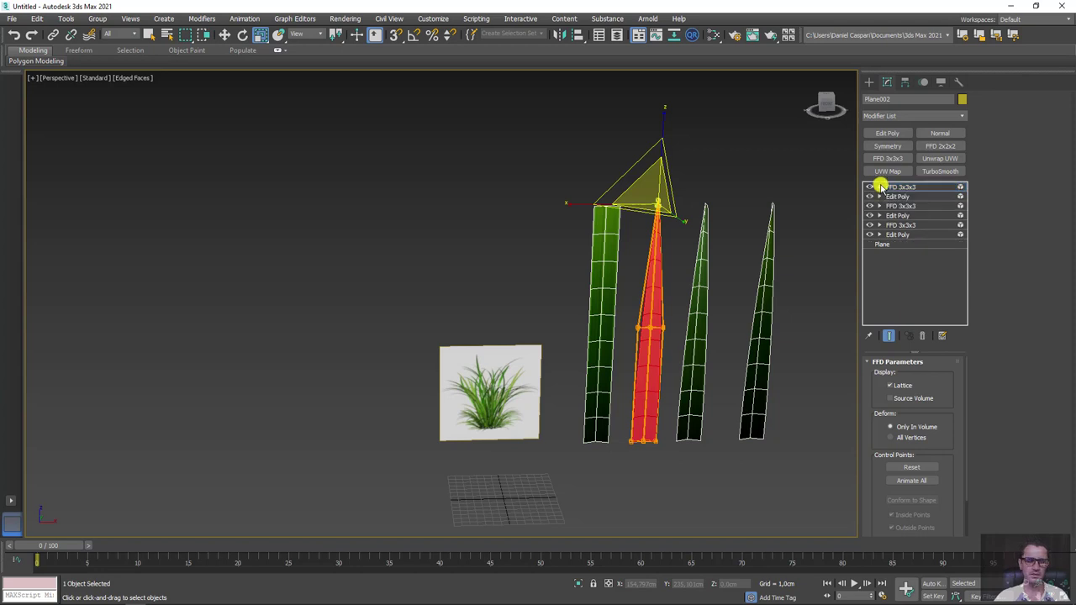
pyautogui.click(887, 133)
pyautogui.click(1044, 110)
pyautogui.click(654, 252)
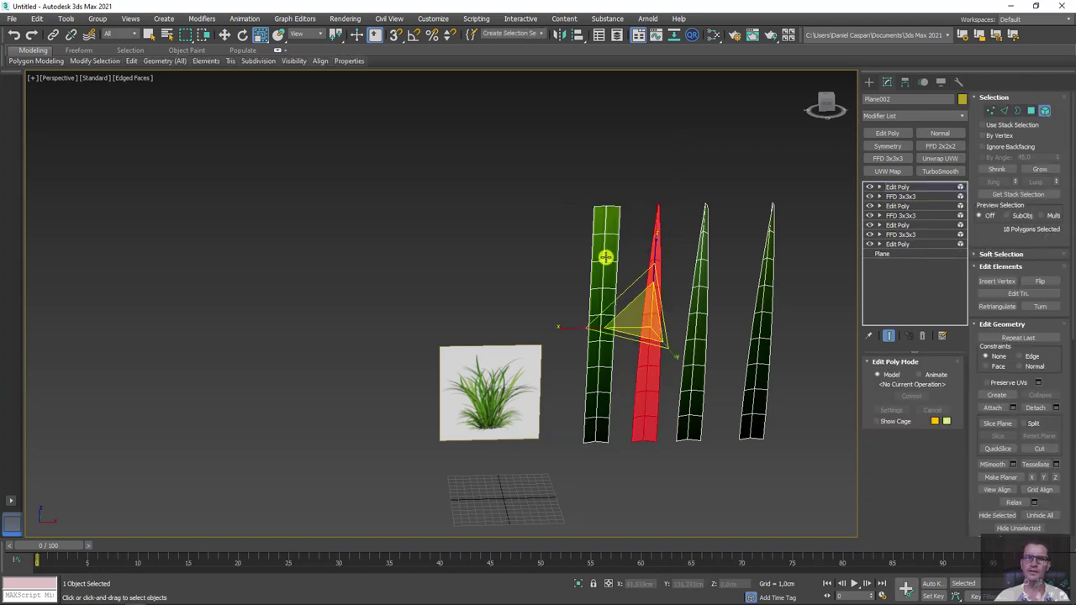
pyautogui.click(605, 254)
pyautogui.click(893, 159)
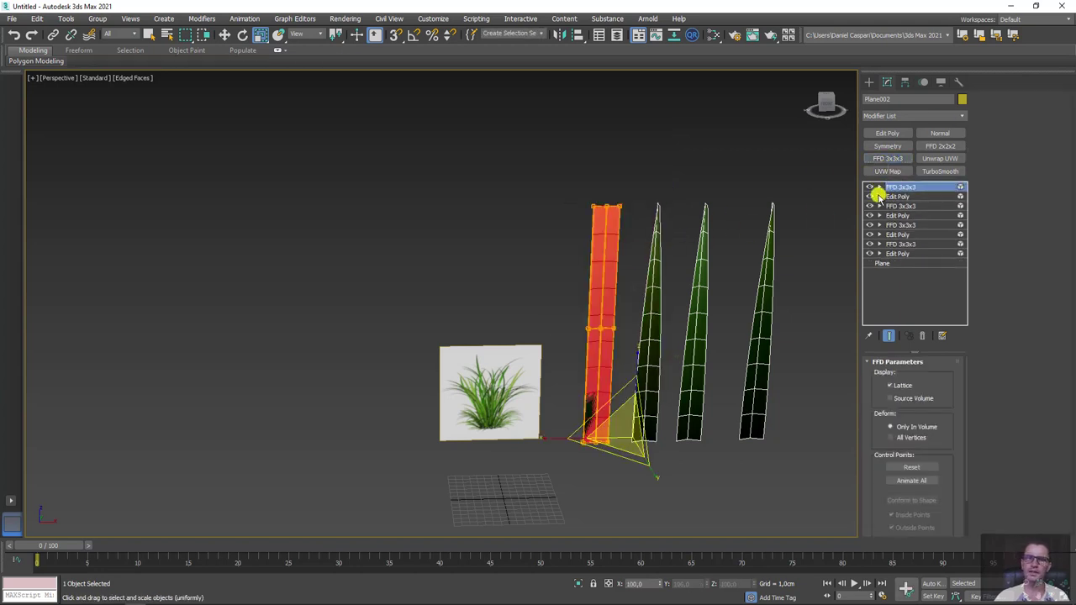
pyautogui.click(879, 187)
pyautogui.click(910, 196)
# Step: Raise and scale the first blade's top control points inward into a sharp tip
pyautogui.moveTo(669, 160); pyautogui.dragTo(562, 236)
pyautogui.scroll(5, 586, 180)
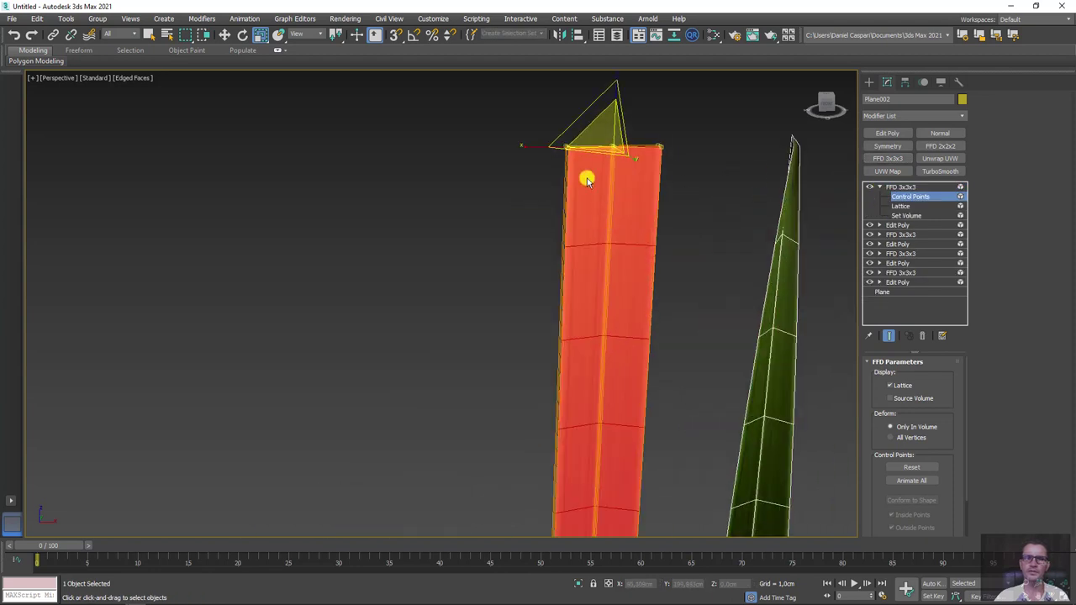
pyautogui.moveTo(614, 149); pyautogui.dragTo(601, 238, button='middle')
pyautogui.press('w')
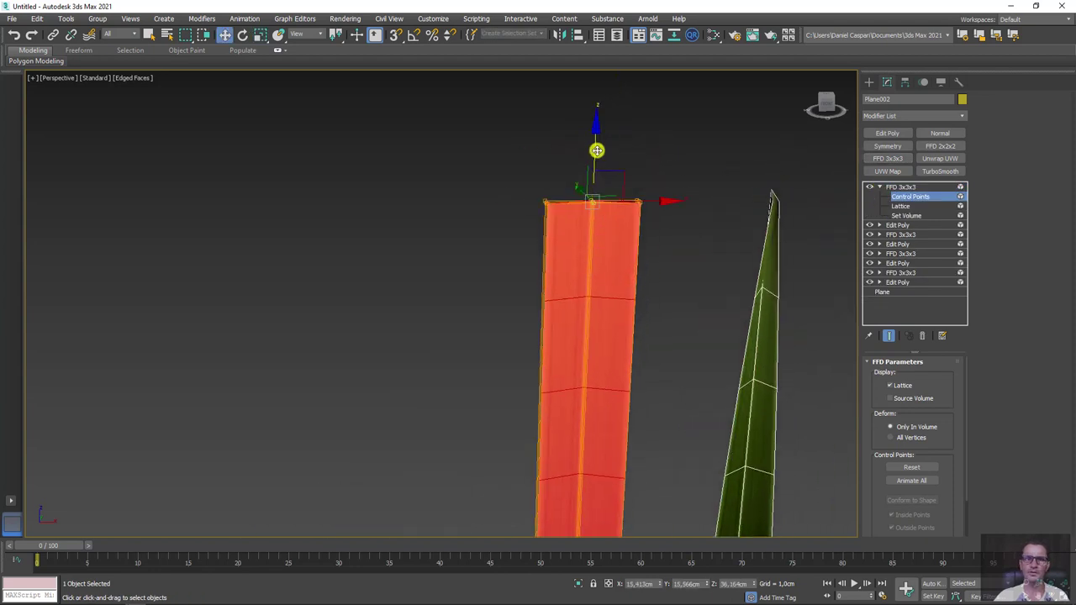
pyautogui.moveTo(597, 151); pyautogui.dragTo(490, 144)
pyautogui.press('r')
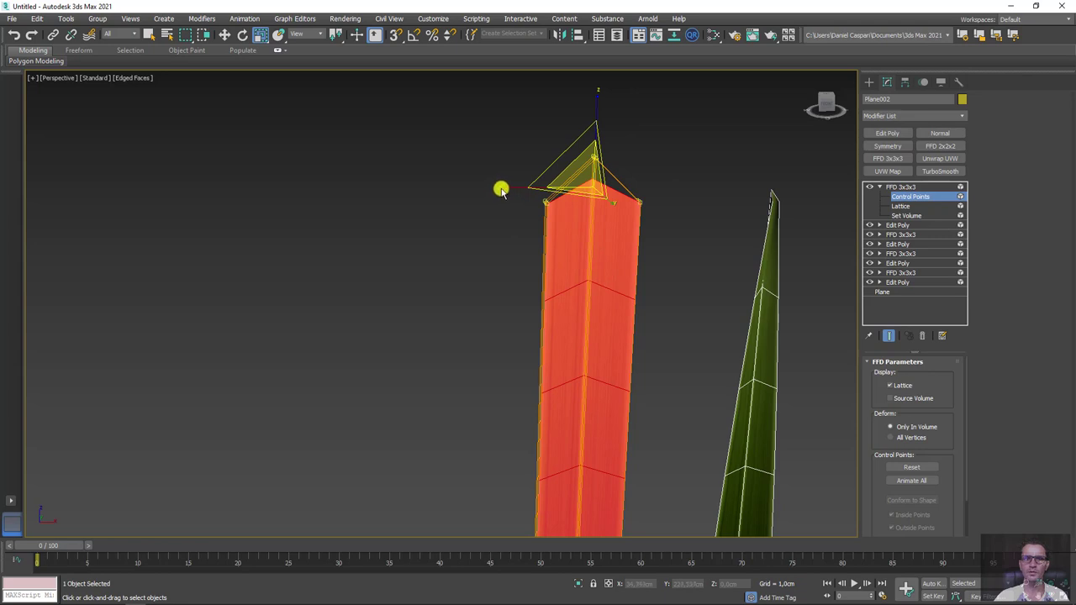
pyautogui.moveTo(509, 185); pyautogui.dragTo(865, 243)
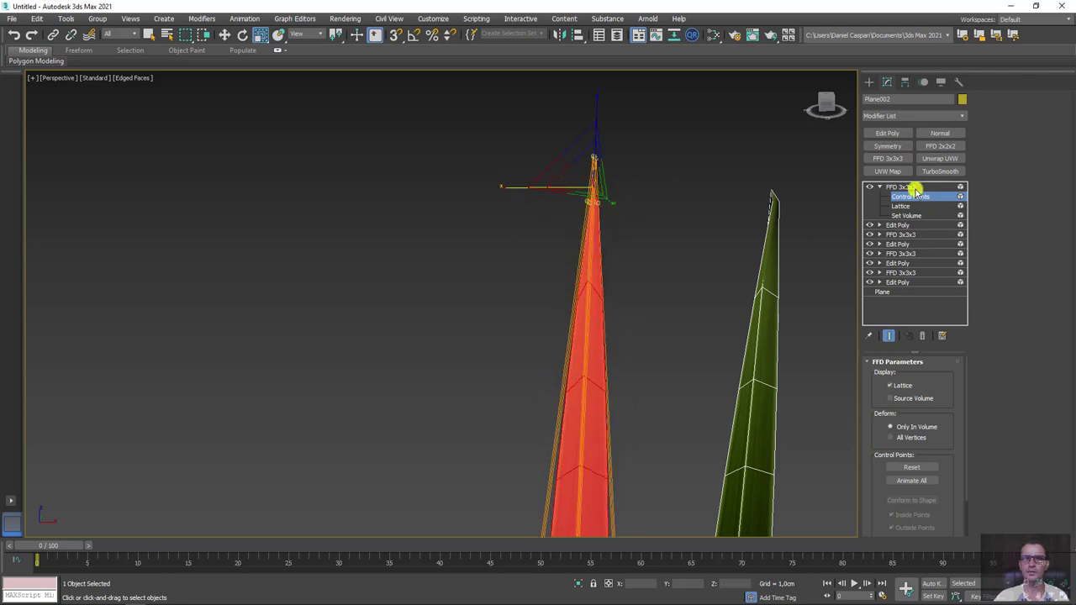
pyautogui.click(877, 189)
# Step: Zoom out and add an Edit Poly modifier on top of the stack
pyautogui.scroll(-5, 745, 315)
pyautogui.scroll(-2, 523, 295)
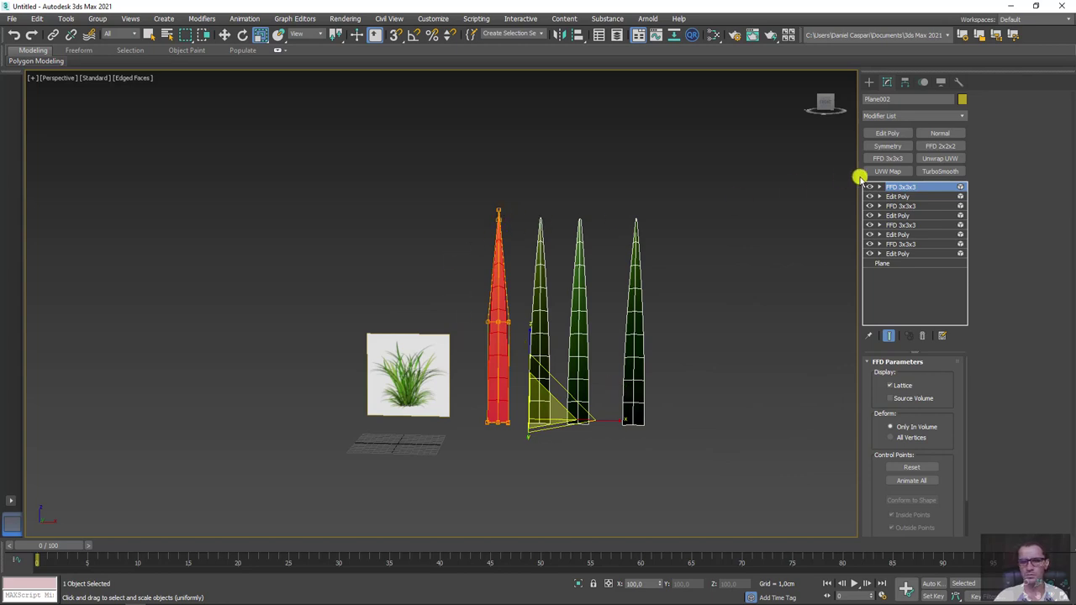
pyautogui.click(888, 133)
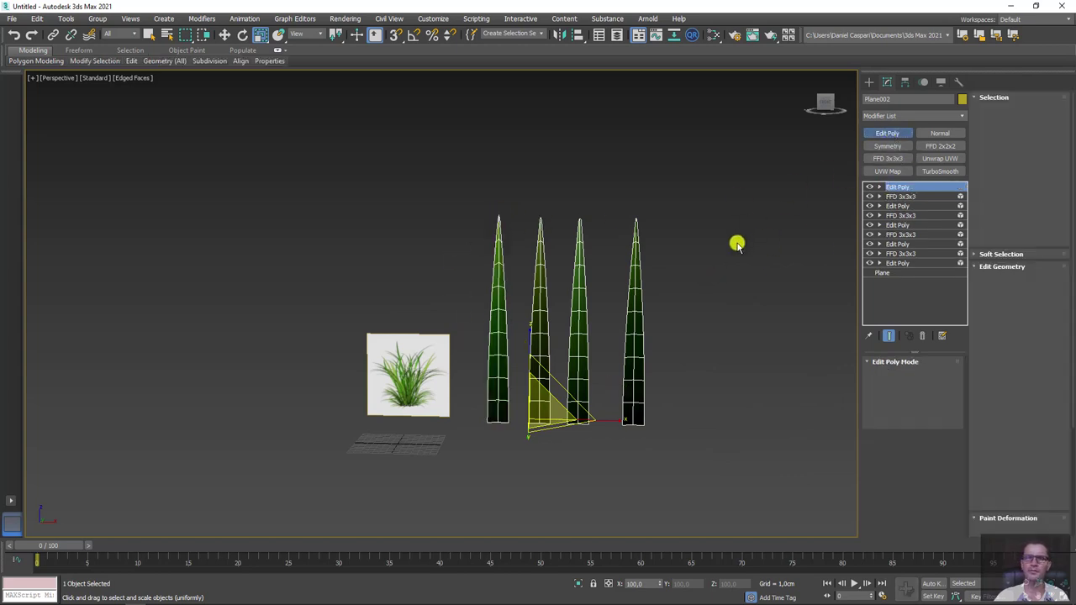
# Step: Collapse All the modifier stack into a single Editable Poly
pyautogui.rightClick(898, 187)
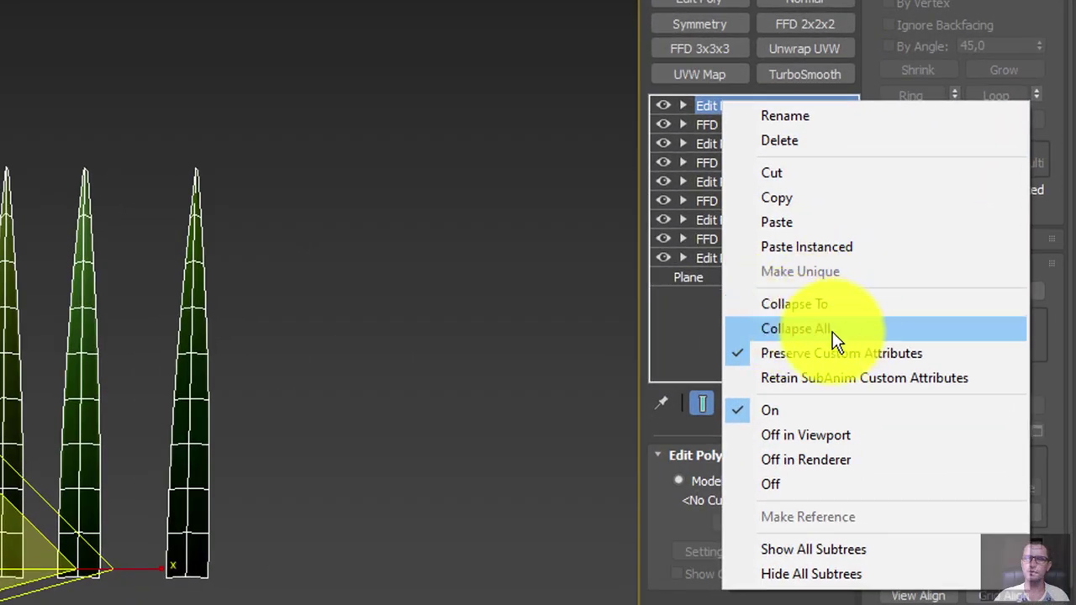
pyautogui.click(830, 333)
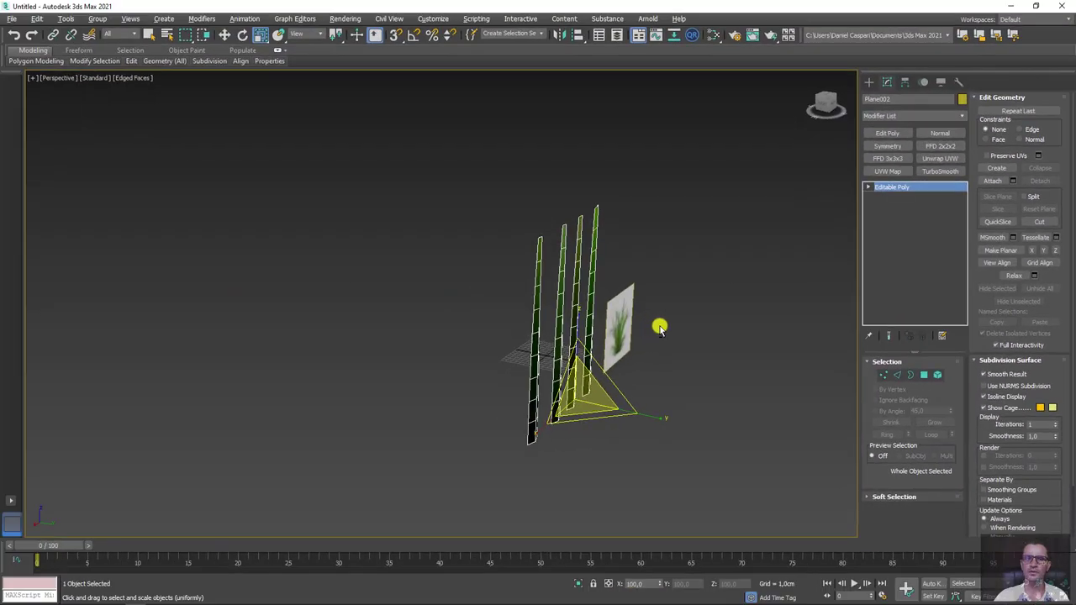
pyautogui.click(938, 376)
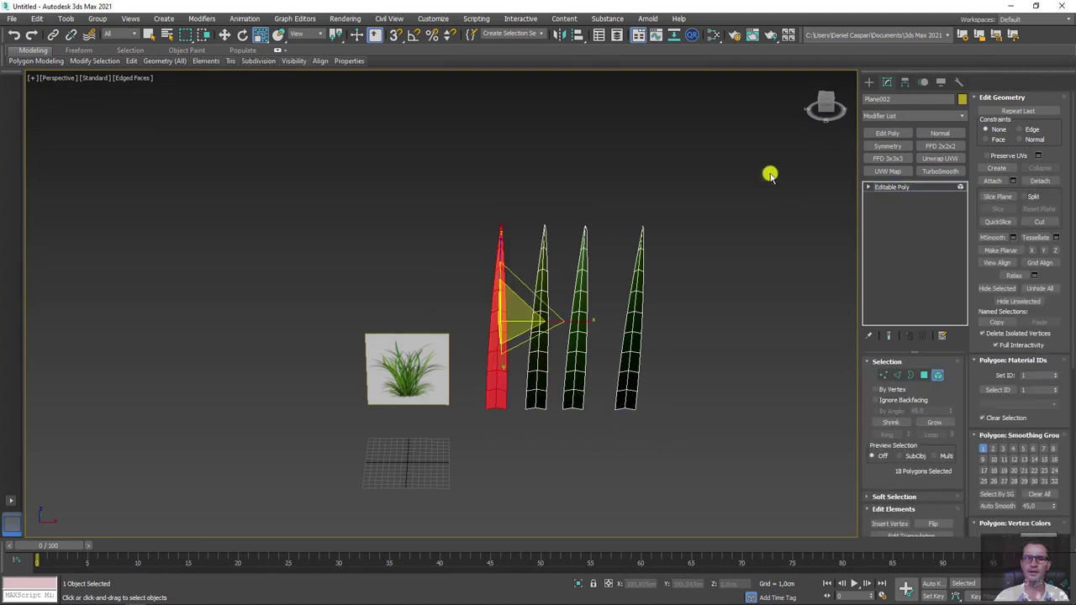
# Step: Select all four blade elements with Ctrl+A in Element mode
pyautogui.moveTo(639, 473); pyautogui.dragTo(602, 517)
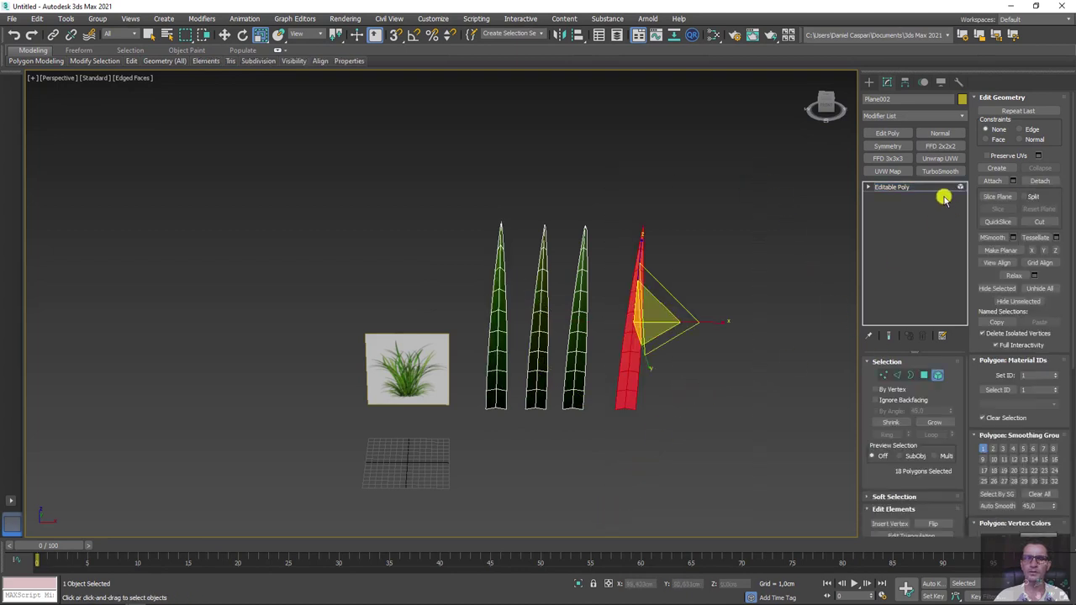
pyautogui.moveTo(768, 272)
pyautogui.keyDown('alt'); pyautogui.mouseDown(button='middle')
pyautogui.moveTo(639, 289)
pyautogui.moveTo(679, 314)
pyautogui.moveTo(737, 294)
pyautogui.mouseUp(button='middle'); pyautogui.keyUp('alt')
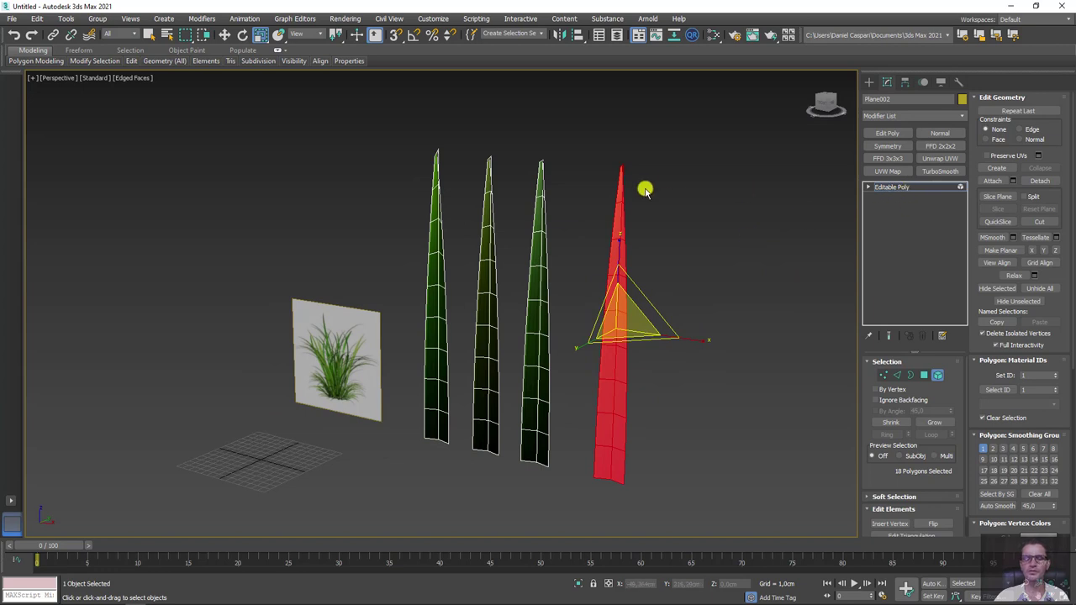
pyautogui.keyDown('alt'); pyautogui.moveTo(645, 189); pyautogui.dragTo(750, 234, button='middle'); pyautogui.keyUp('alt')
pyautogui.hotkey('ctrl', 'a')
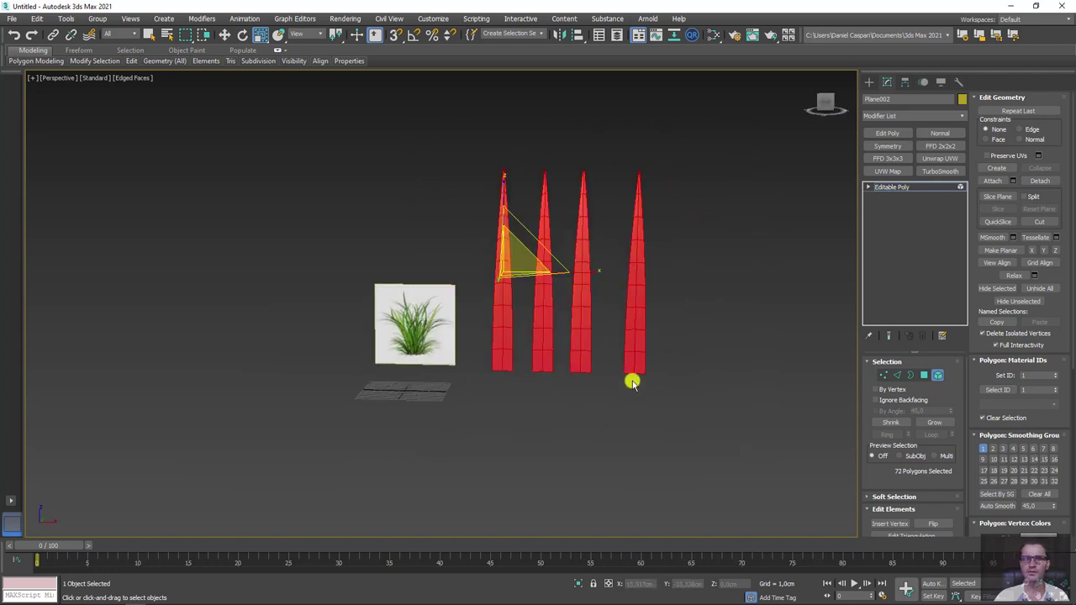
pyautogui.moveTo(632, 379); pyautogui.dragTo(635, 429, button='middle')
# Step: Wrap all four blades in an FFD 3x3x3 lattice
pyautogui.click(897, 158)
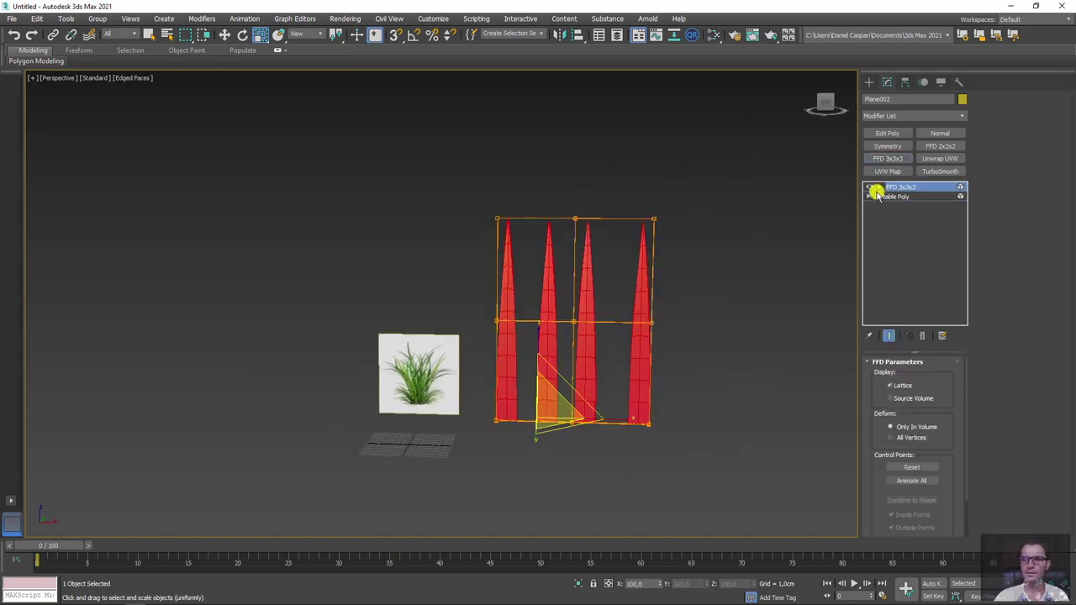
pyautogui.click(879, 186)
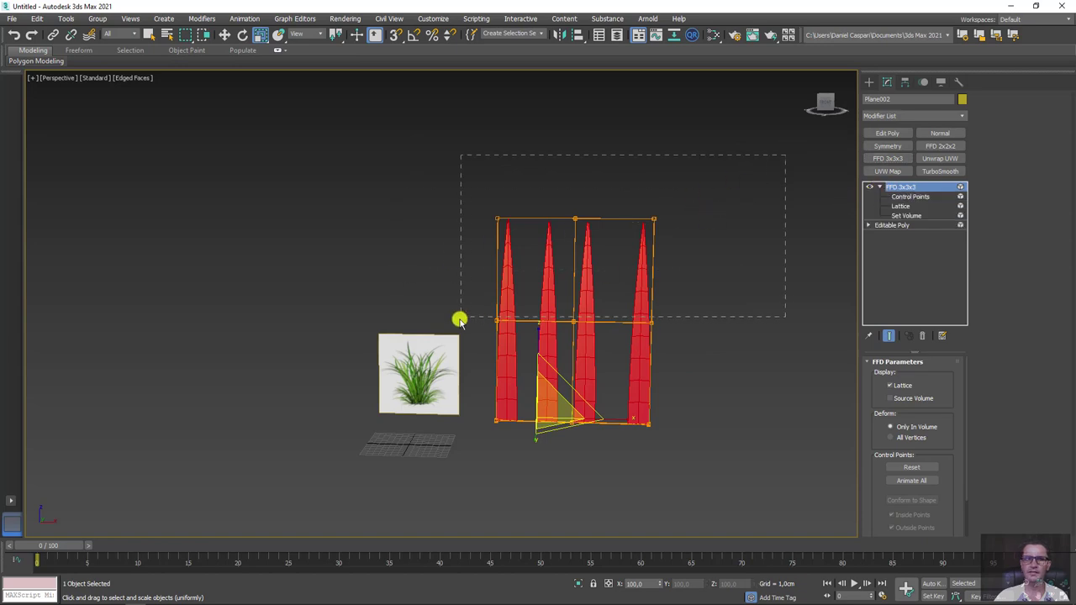
pyautogui.press('w')
pyautogui.scroll(-4, 611, 286)
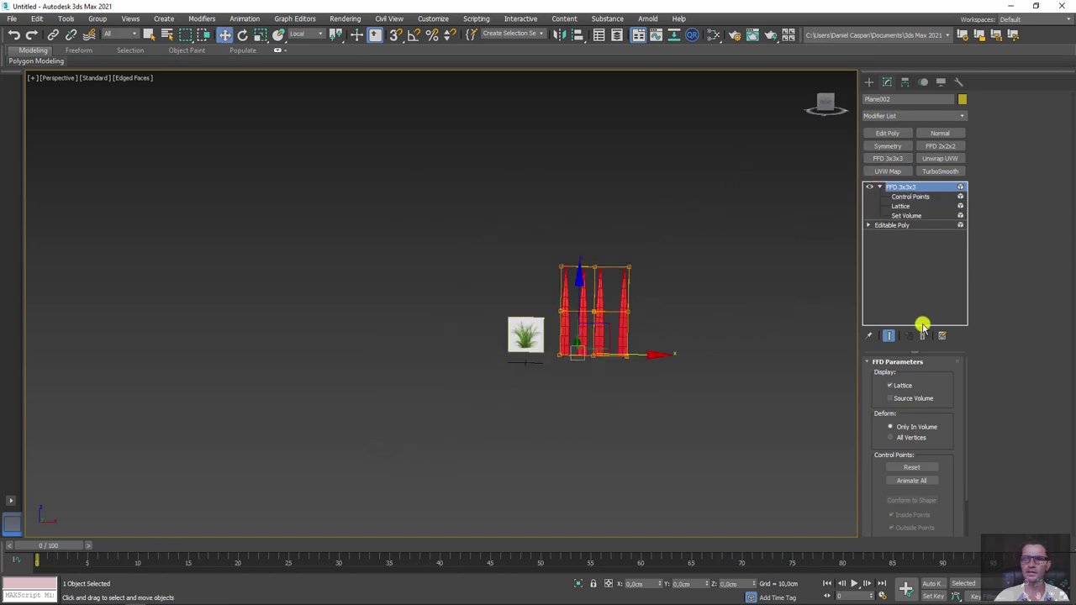
# Step: Swap the FFD 3x3x3 for an FFD 2x2x2 and raise its top points to stretch the blades taller
pyautogui.click(922, 334)
pyautogui.click(939, 146)
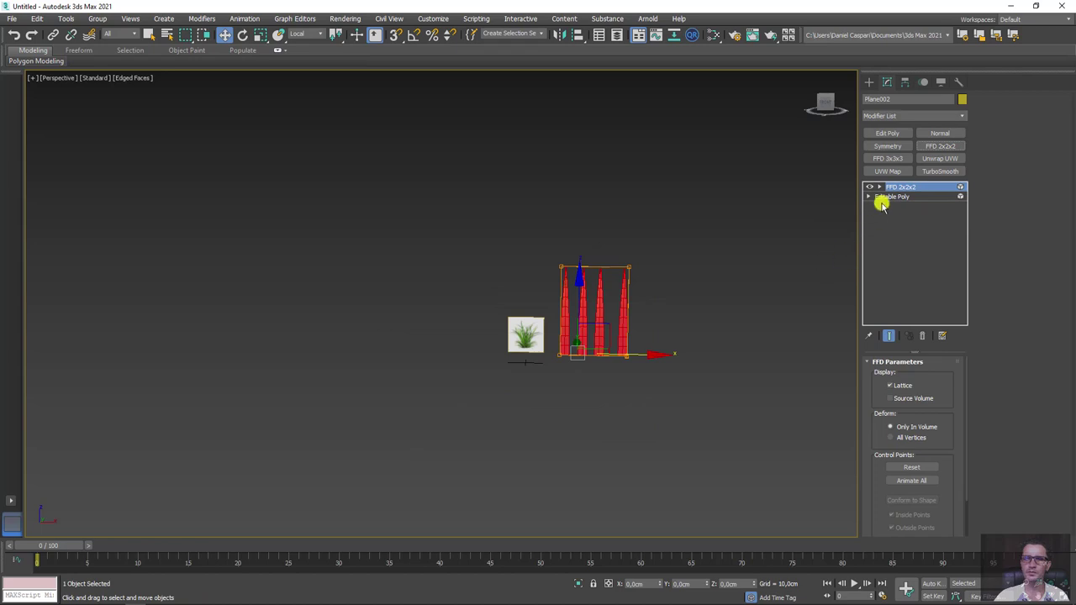
pyautogui.press('1')
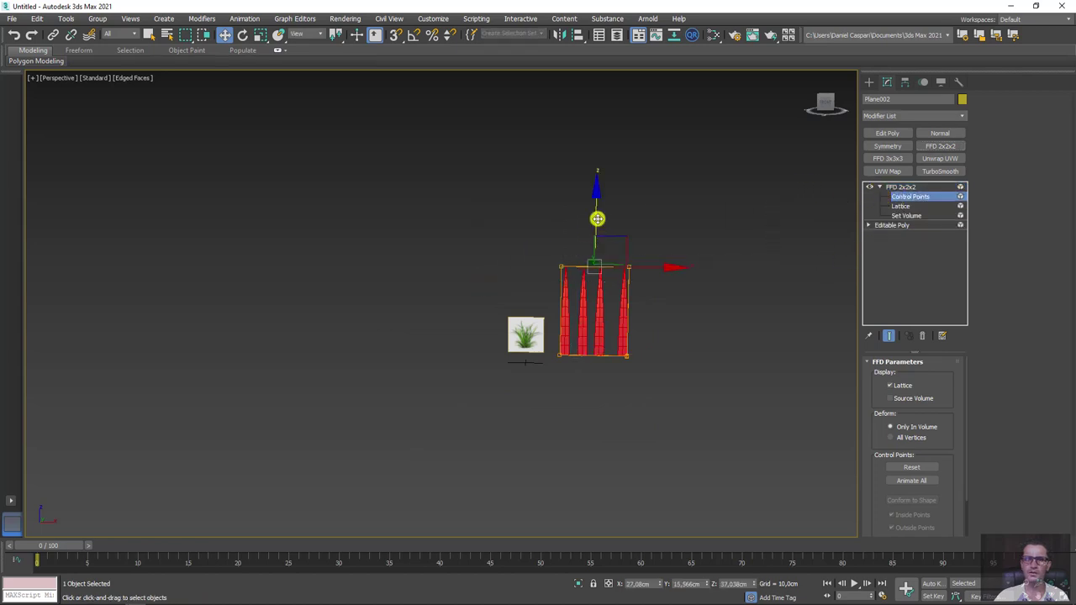
pyautogui.moveTo(597, 219); pyautogui.dragTo(618, 71)
pyautogui.moveTo(618, 74); pyautogui.dragTo(622, 158, button='middle')
pyautogui.moveTo(670, 235); pyautogui.dragTo(553, 147)
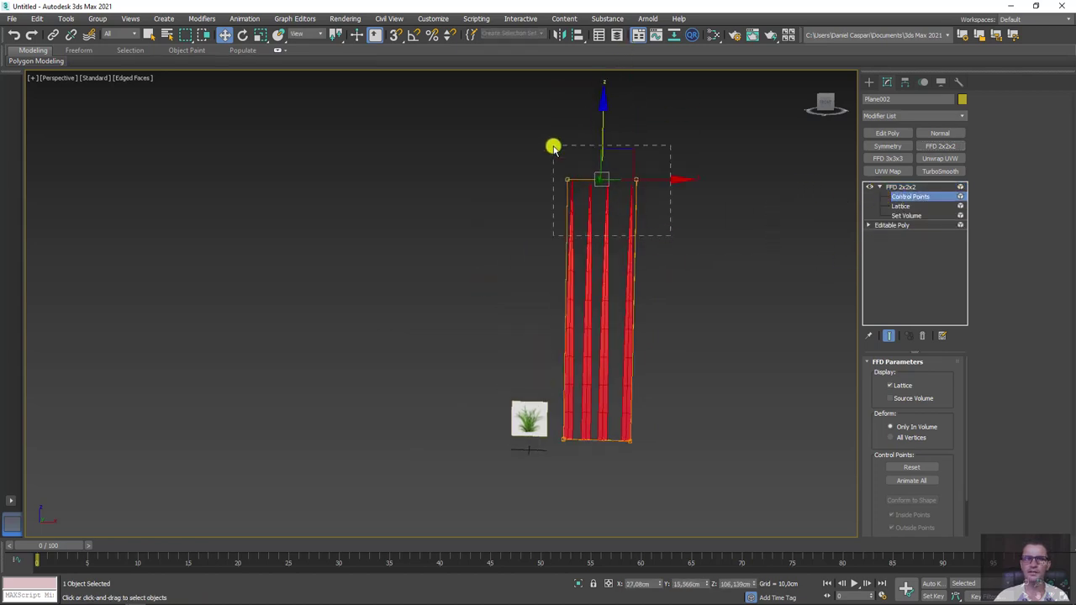
pyautogui.click(900, 187)
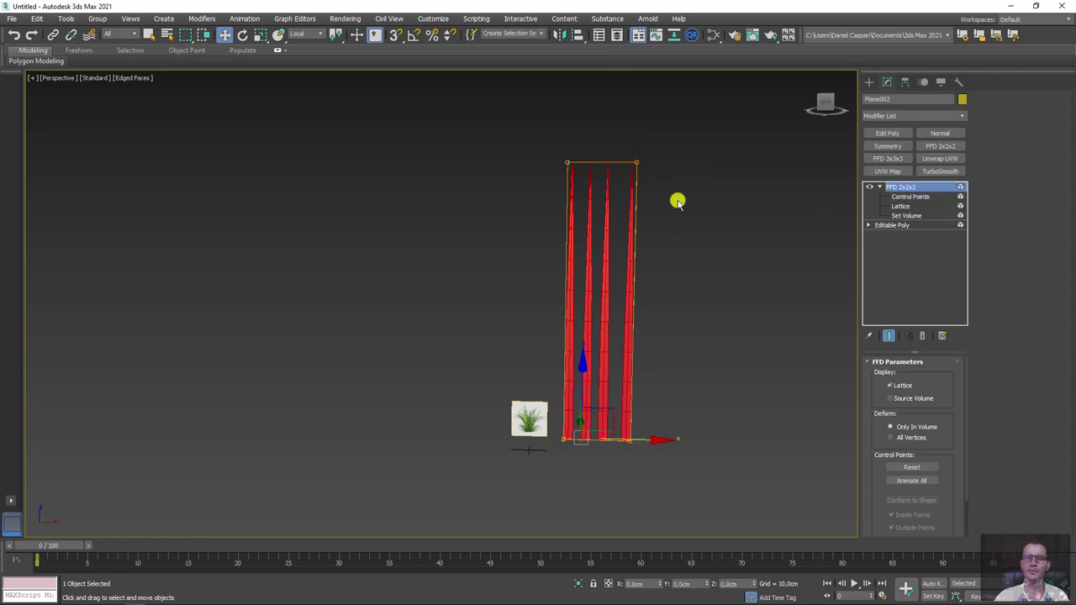
pyautogui.keyDown('alt'); pyautogui.moveTo(679, 199); pyautogui.dragTo(596, 243, button='middle'); pyautogui.keyUp('alt')
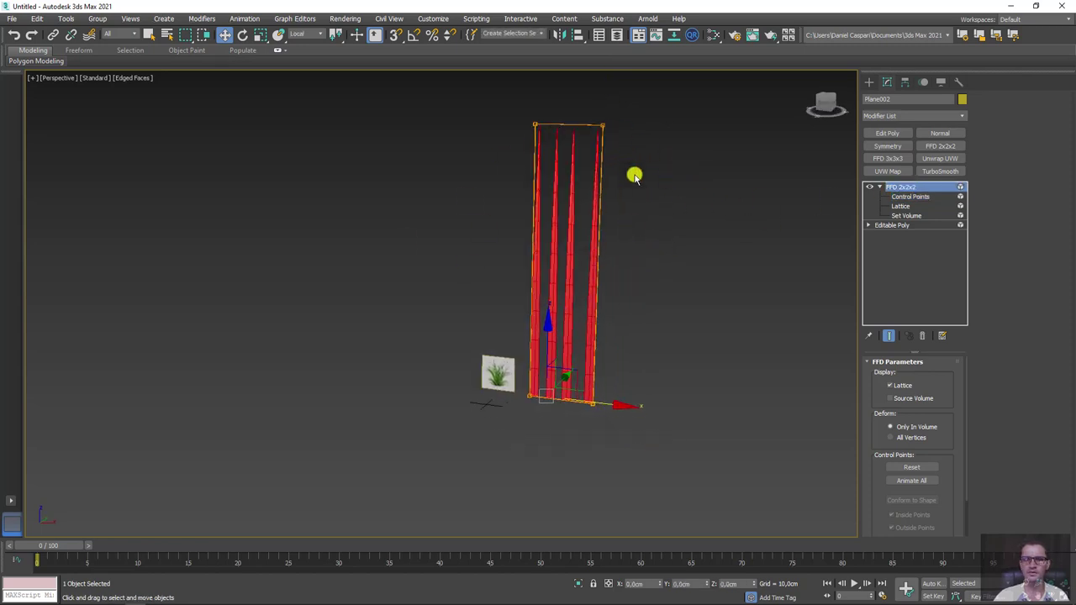
# Step: Convert the grass blades to an editable poly and select the rightmost blade element
pyautogui.rightClick(594, 225)
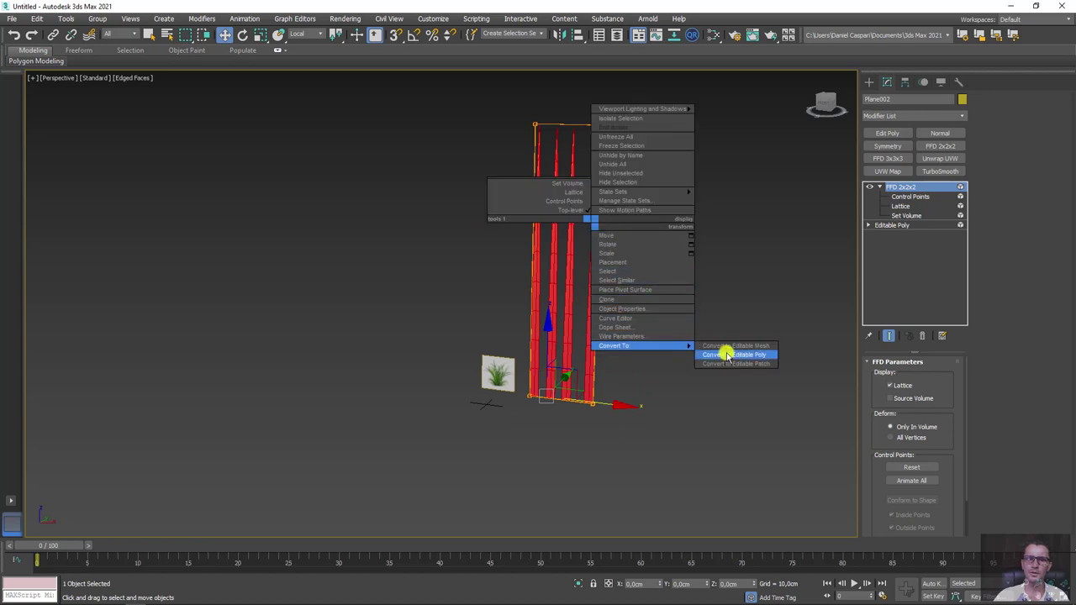
pyautogui.click(728, 356)
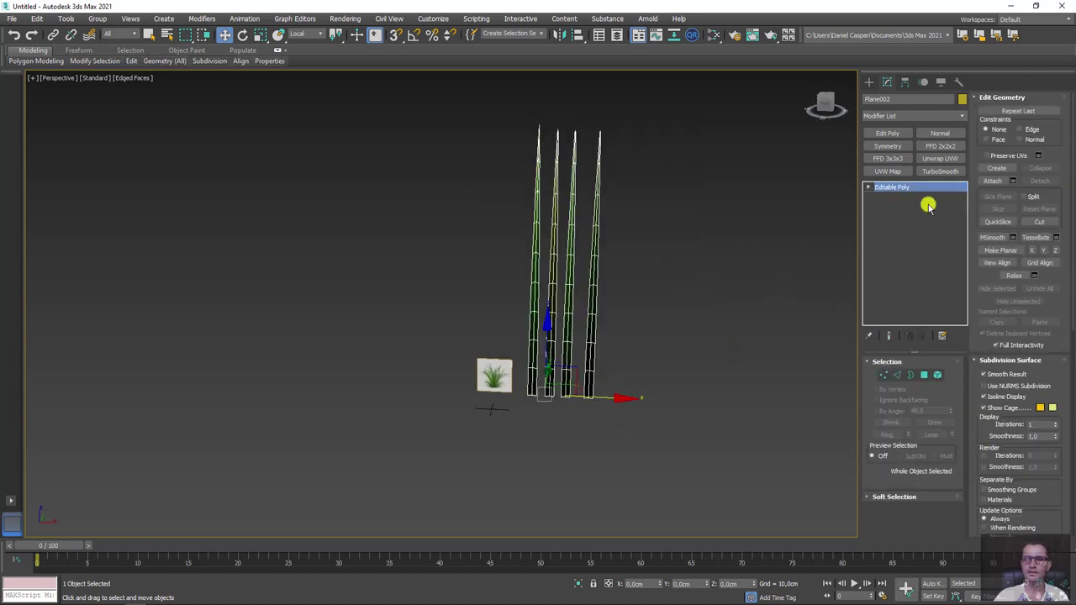
pyautogui.click(940, 375)
pyautogui.moveTo(689, 216); pyautogui.dragTo(589, 348)
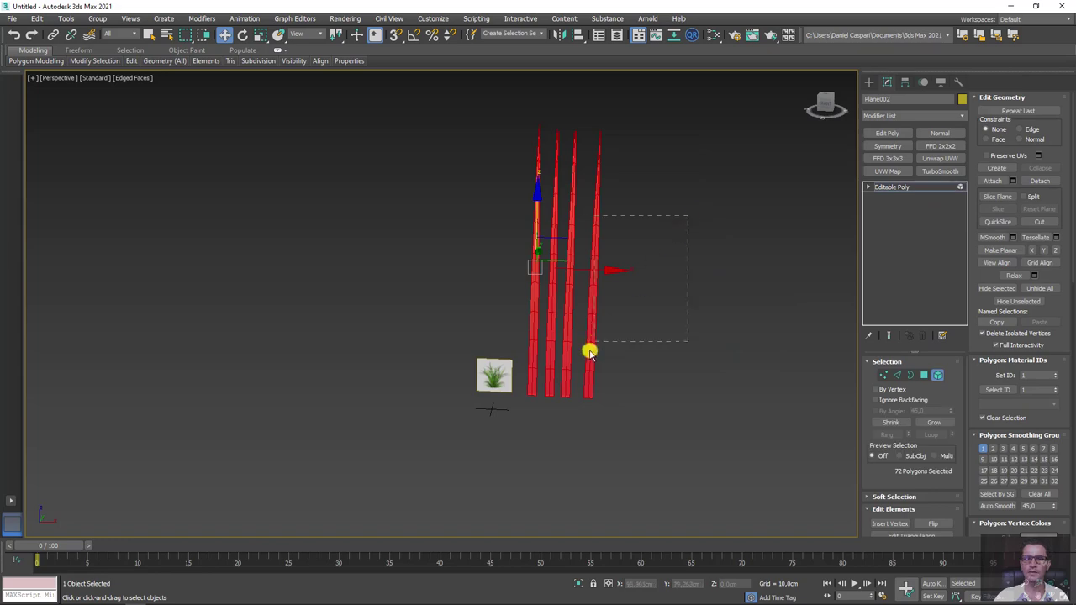
pyautogui.moveTo(588, 348); pyautogui.dragTo(737, 365, button='middle')
# Step: Add a Bend modifier to the blade with angle 164 on the Y axis
pyautogui.click(961, 116)
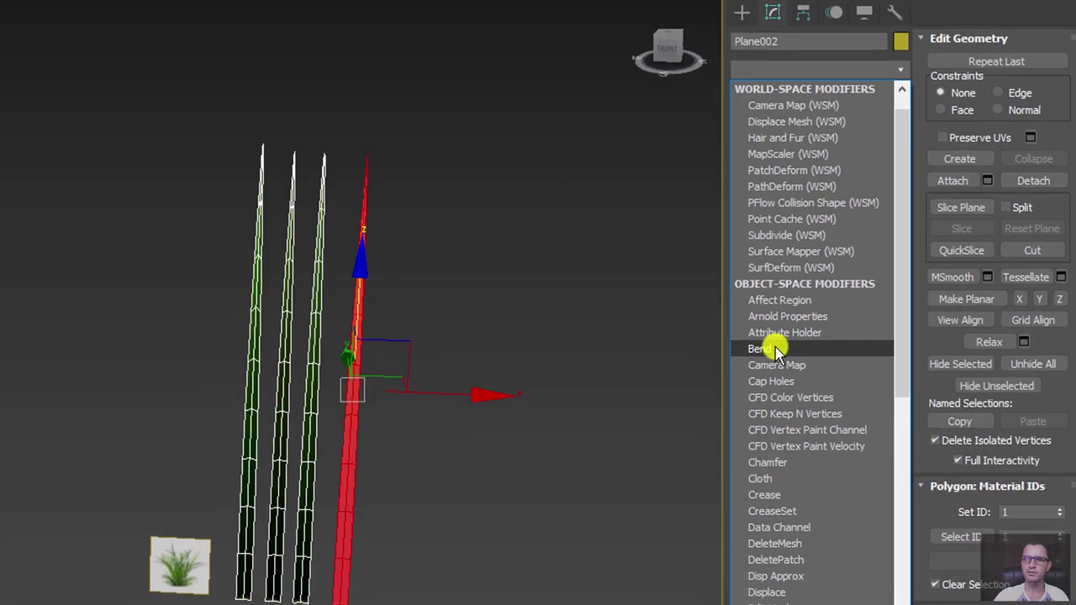
pyautogui.click(865, 298)
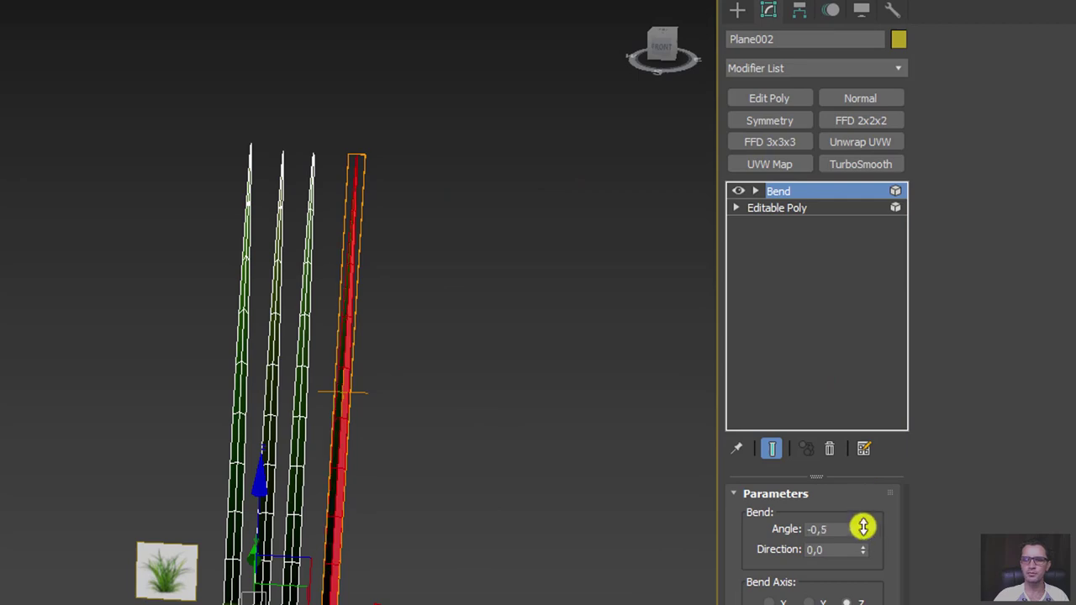
pyautogui.moveTo(861, 527); pyautogui.dragTo(816, 344)
pyautogui.keyDown('alt'); pyautogui.moveTo(557, 339); pyautogui.dragTo(446, 339, button='middle'); pyautogui.keyUp('alt')
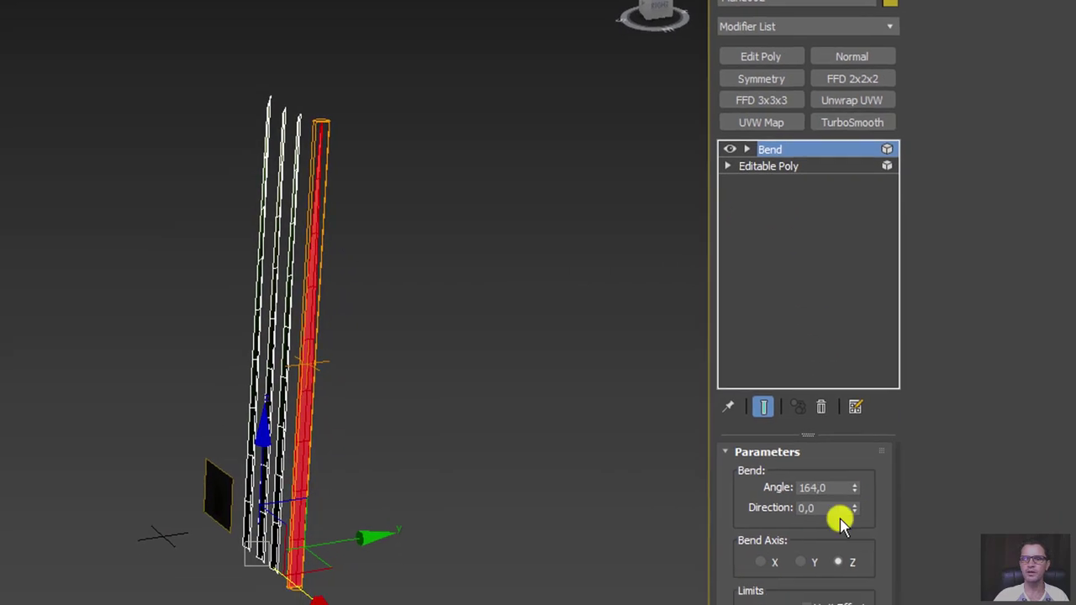
pyautogui.click(788, 509)
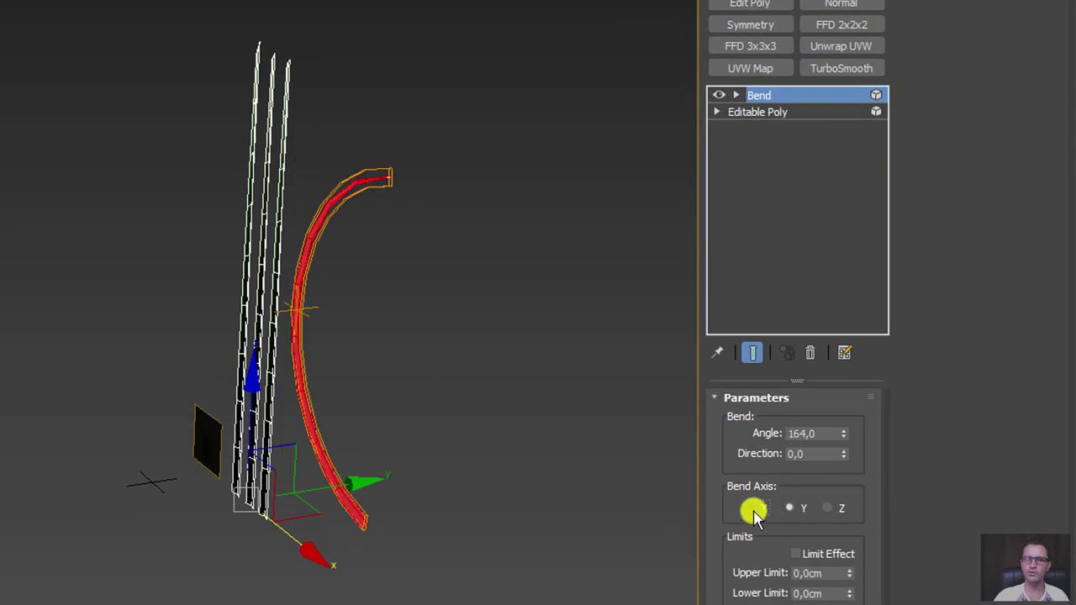
pyautogui.click(751, 510)
pyautogui.click(789, 508)
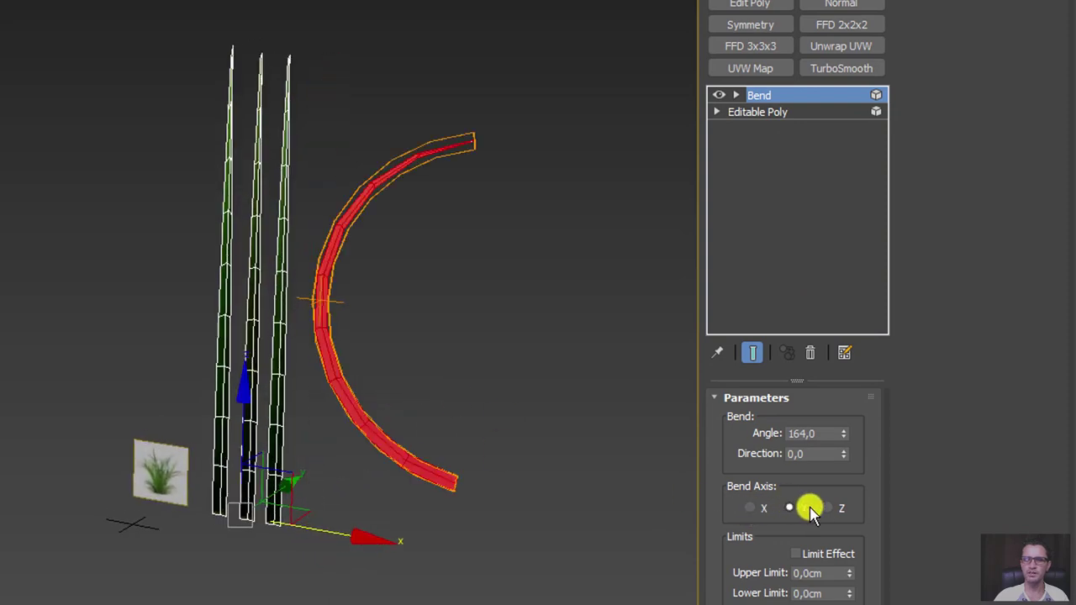
pyautogui.click(823, 508)
pyautogui.click(788, 508)
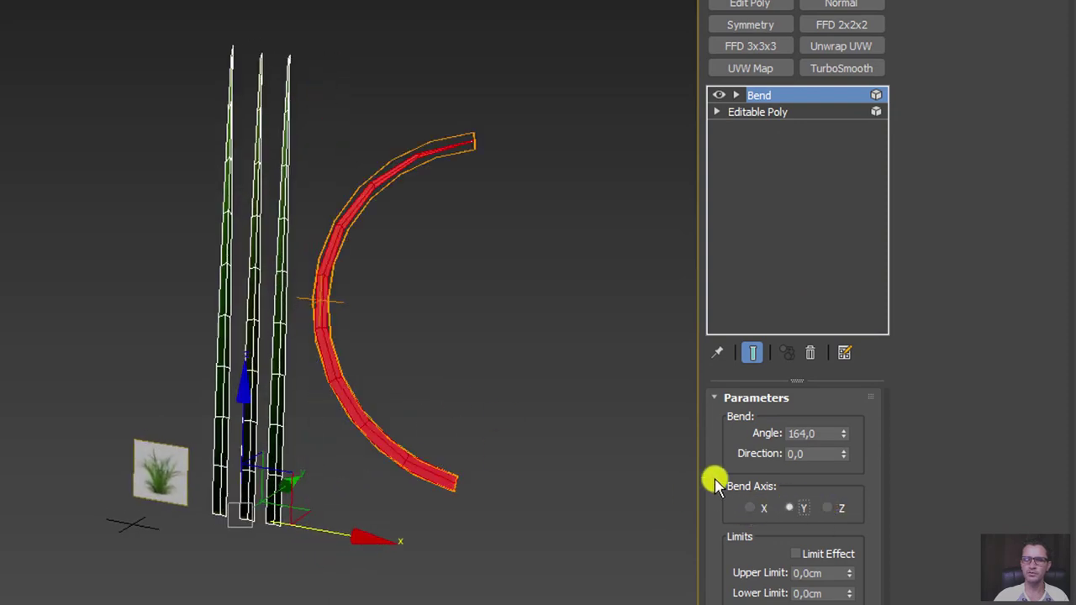
# Step: Set the bend direction to -90
pyautogui.scroll(1, 550, 358)
pyautogui.scroll(2, 471, 386)
pyautogui.scroll(2, 370, 389)
pyautogui.scroll(2, 370, 389)
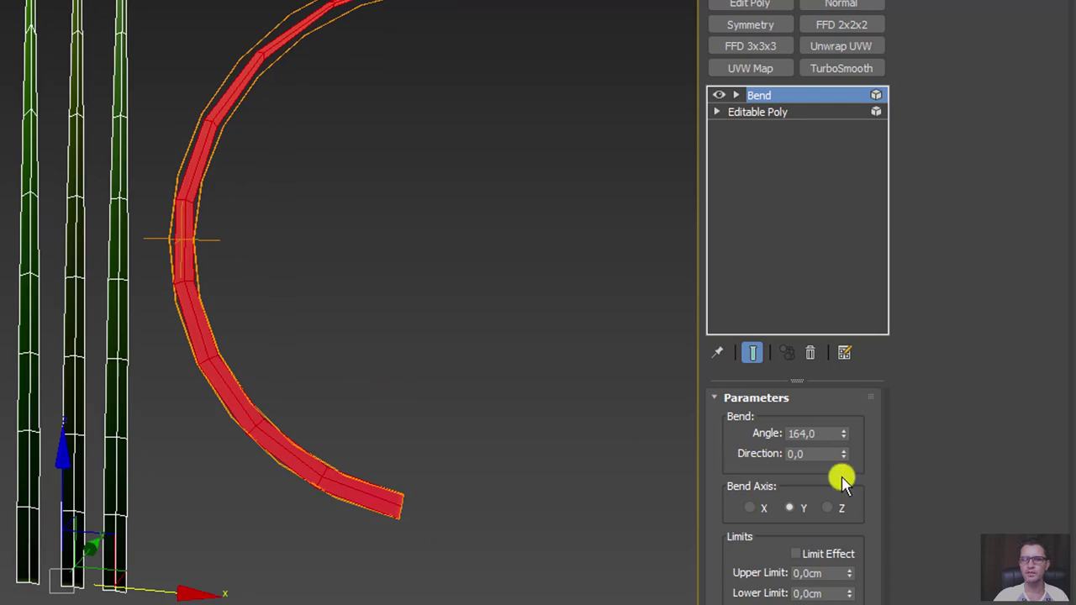
pyautogui.moveTo(843, 453); pyautogui.dragTo(838, 329)
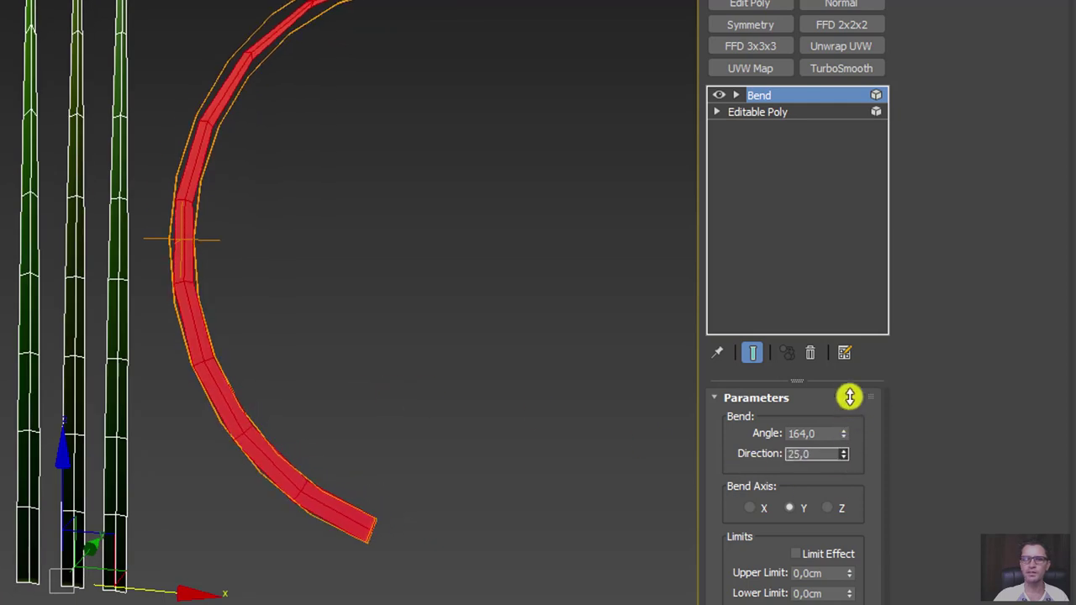
pyautogui.doubleClick(835, 454)
pyautogui.write('90')
pyautogui.press('Return')
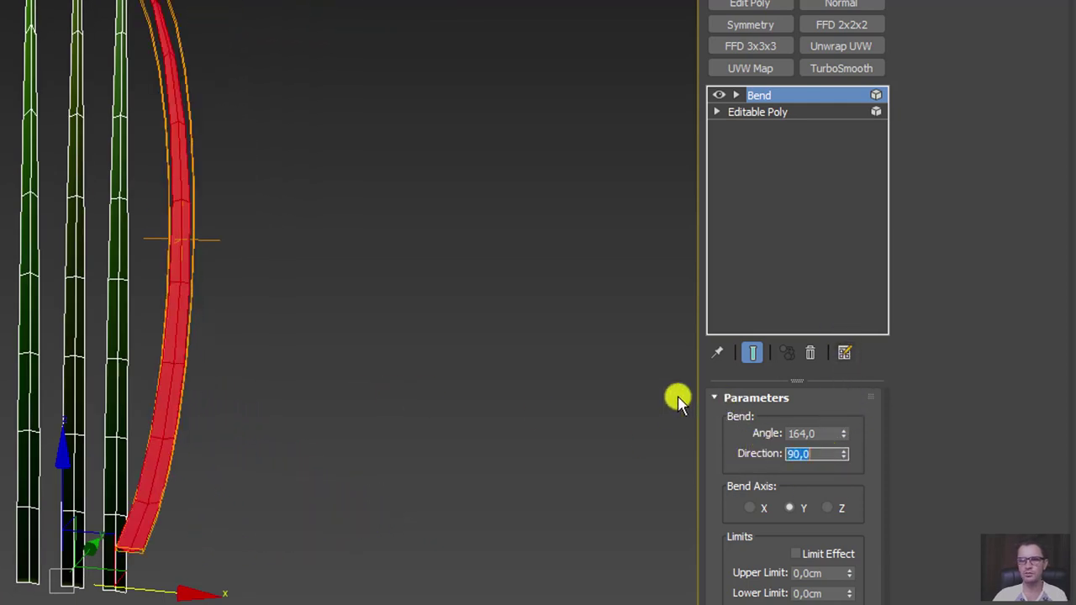
pyautogui.moveTo(495, 367)
pyautogui.keyDown('alt'); pyautogui.mouseDown(button='middle')
pyautogui.moveTo(375, 396)
pyautogui.moveTo(492, 441)
pyautogui.mouseUp(button='middle'); pyautogui.keyUp('alt')
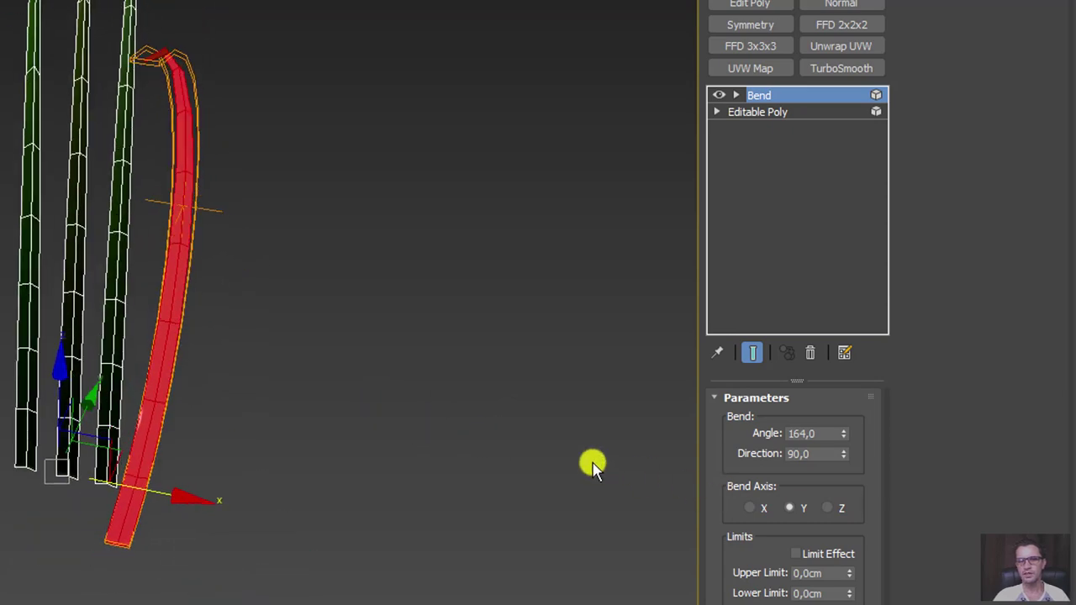
pyautogui.keyDown('alt'); pyautogui.moveTo(593, 465); pyautogui.dragTo(656, 467, button='middle'); pyautogui.keyUp('alt')
pyautogui.doubleClick(811, 454)
pyautogui.write('-')
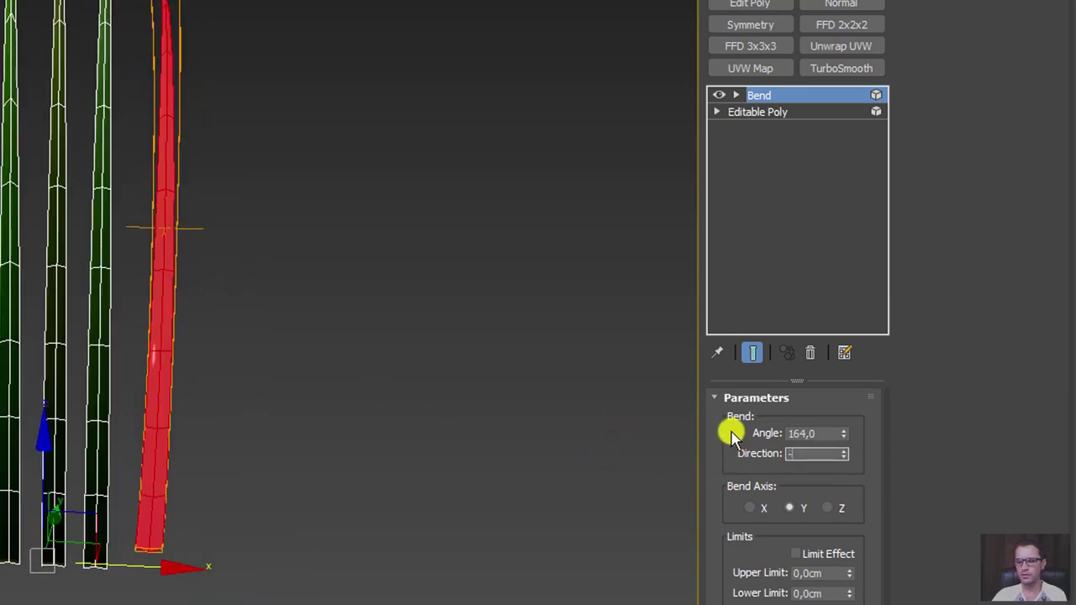
pyautogui.press('Return')
pyautogui.moveTo(392, 372)
pyautogui.keyDown('alt'); pyautogui.mouseDown(button='middle')
pyautogui.moveTo(344, 396)
pyautogui.moveTo(290, 394)
pyautogui.moveTo(683, 251)
pyautogui.mouseUp(button='middle'); pyautogui.keyUp('alt')
# Step: Move the Bend Gizmo and Center sub-objects to reshape the blade's arch
pyautogui.click(737, 95)
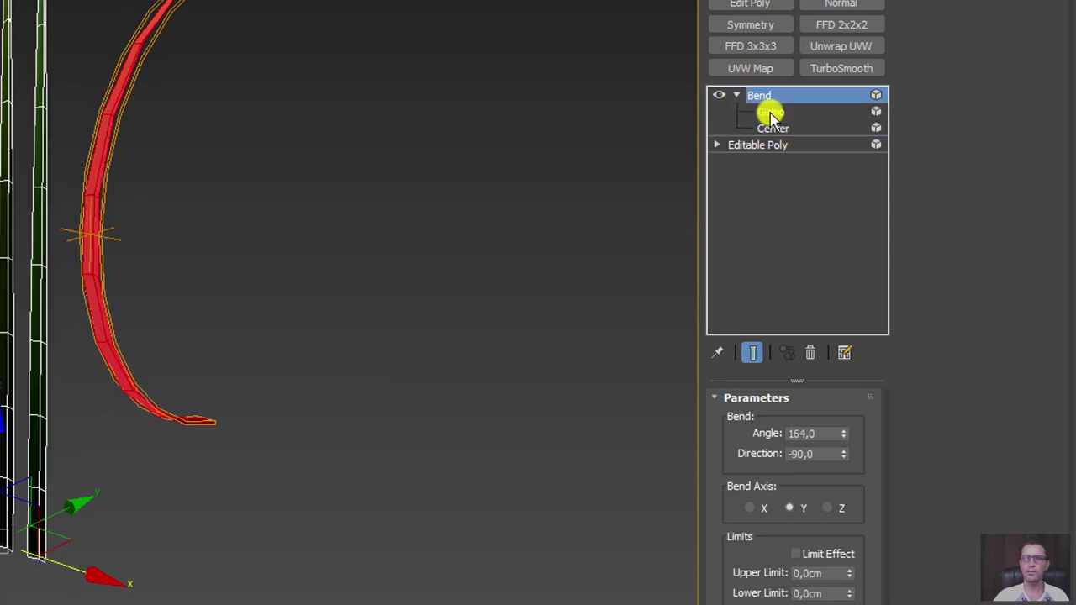
pyautogui.click(770, 112)
pyautogui.moveTo(91, 121)
pyautogui.mouseDown()
pyautogui.moveTo(84, 252)
pyautogui.moveTo(753, 95)
pyautogui.mouseUp()
pyautogui.moveTo(95, 124)
pyautogui.mouseDown()
pyautogui.moveTo(89, 109)
pyautogui.moveTo(298, 189)
pyautogui.mouseUp()
pyautogui.click(773, 128)
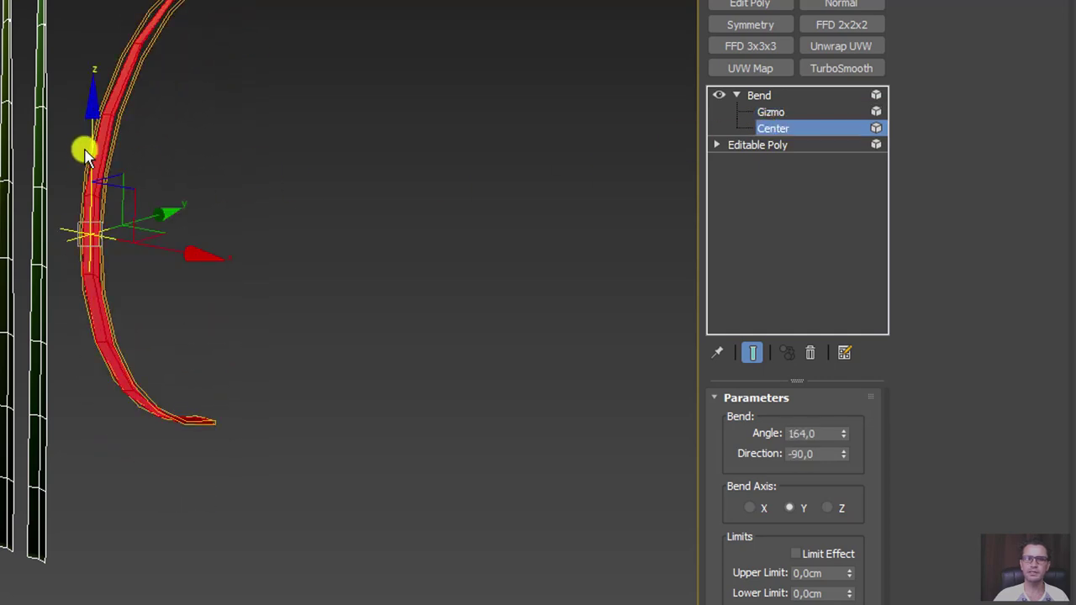
pyautogui.moveTo(84, 151)
pyautogui.mouseDown()
pyautogui.moveTo(100, 445)
pyautogui.moveTo(86, 478)
pyautogui.moveTo(108, 480)
pyautogui.moveTo(72, 546)
pyautogui.mouseUp()
pyautogui.moveTo(409, 529)
pyautogui.mouseDown(button='middle')
pyautogui.moveTo(348, 509)
pyautogui.moveTo(312, 480)
pyautogui.moveTo(375, 435)
pyautogui.mouseUp(button='middle')
pyautogui.click(759, 95)
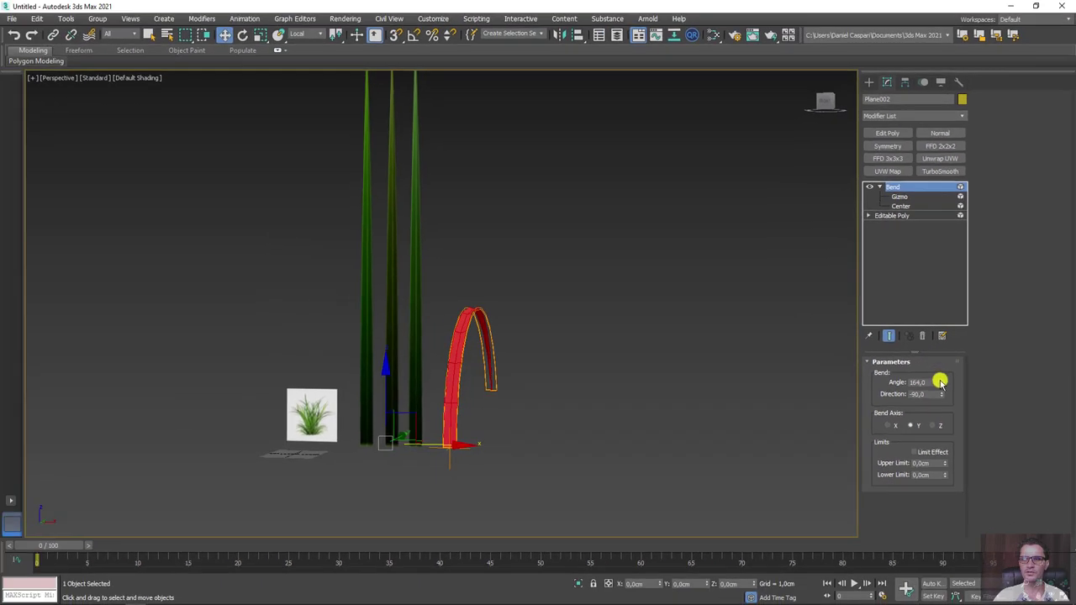
# Step: Lower the bend angle from 164 to 99 and collapse the Bend sub-objects
pyautogui.moveTo(940, 382); pyautogui.dragTo(946, 461)
pyautogui.moveTo(631, 370)
pyautogui.keyDown('alt'); pyautogui.mouseDown(button='middle')
pyautogui.moveTo(518, 377)
pyautogui.moveTo(626, 395)
pyautogui.mouseUp(button='middle'); pyautogui.keyUp('alt')
pyautogui.click(879, 187)
pyautogui.moveTo(422, 208)
pyautogui.keyDown('alt'); pyautogui.mouseDown(button='middle')
pyautogui.moveTo(471, 219)
pyautogui.moveTo(425, 312)
pyautogui.mouseUp(button='middle'); pyautogui.keyUp('alt')
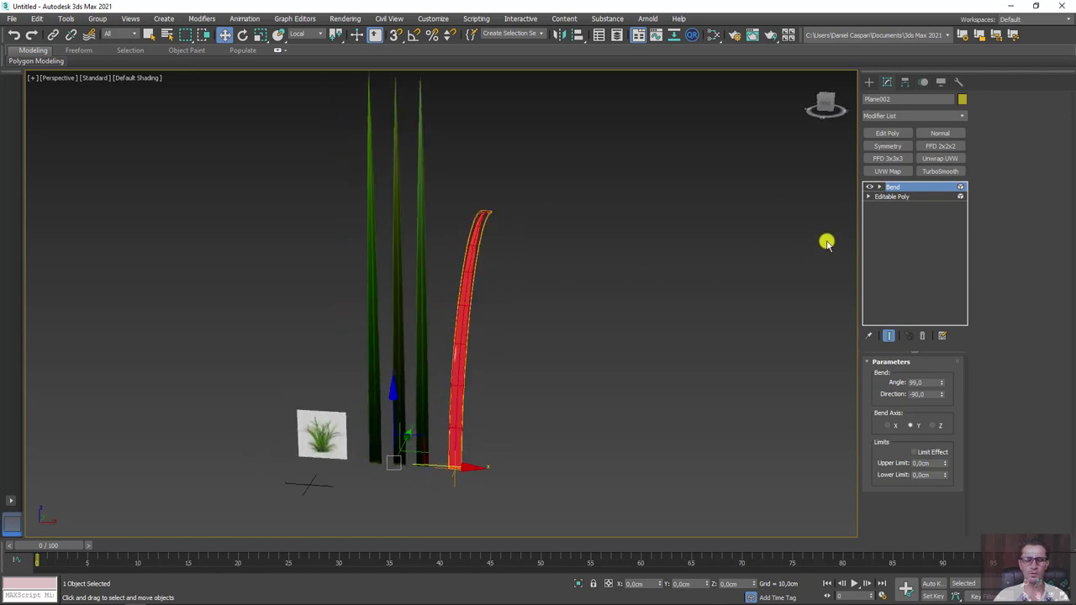
# Step: Add Edit Poly, pick another blade element, and bend it with the centre at its base
pyautogui.click(887, 133)
pyautogui.click(1045, 110)
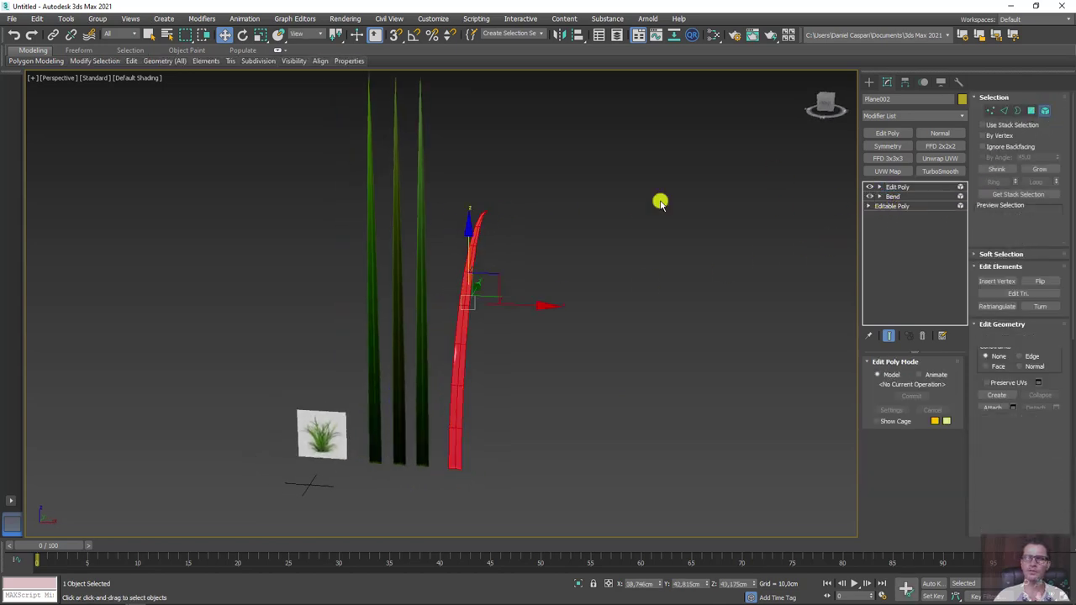
pyautogui.moveTo(435, 281)
pyautogui.keyDown('alt'); pyautogui.mouseDown(button='middle')
pyautogui.moveTo(415, 291)
pyautogui.moveTo(577, 347)
pyautogui.moveTo(613, 337)
pyautogui.mouseUp(button='middle'); pyautogui.keyUp('alt')
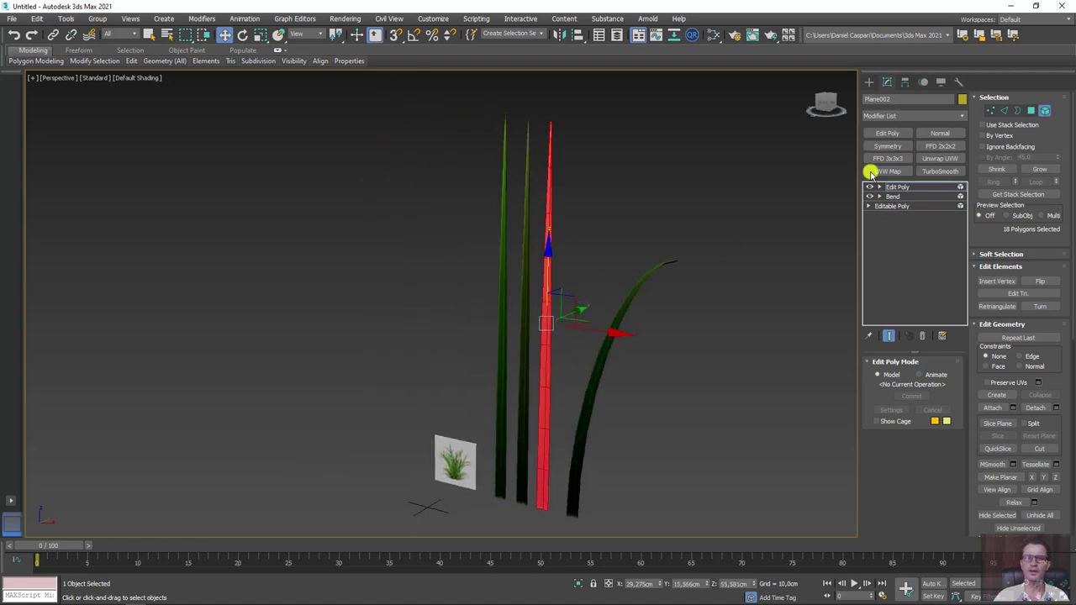
pyautogui.click(962, 116)
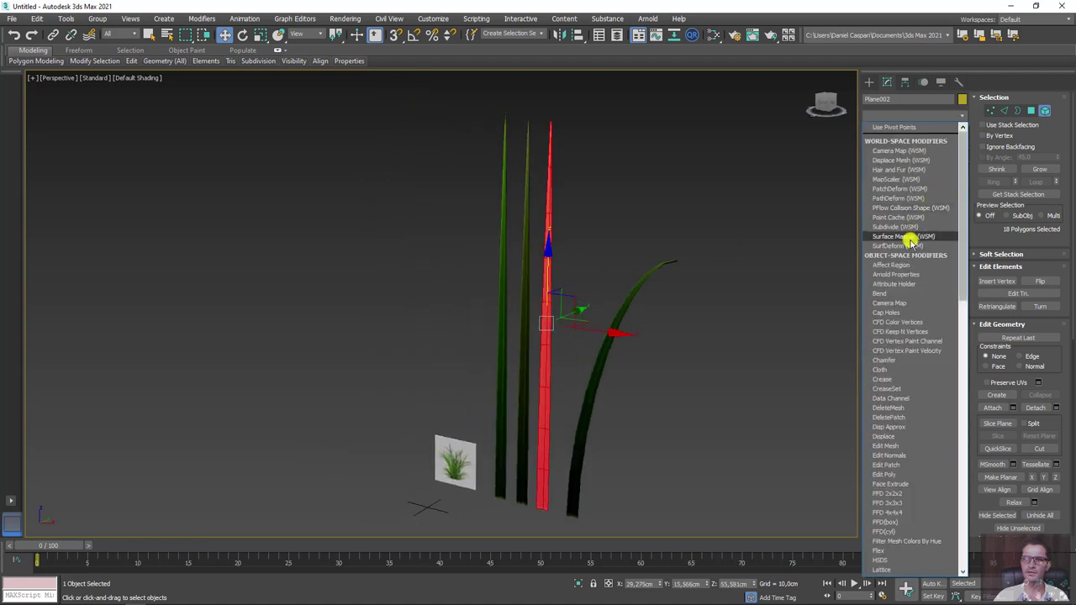
pyautogui.click(889, 296)
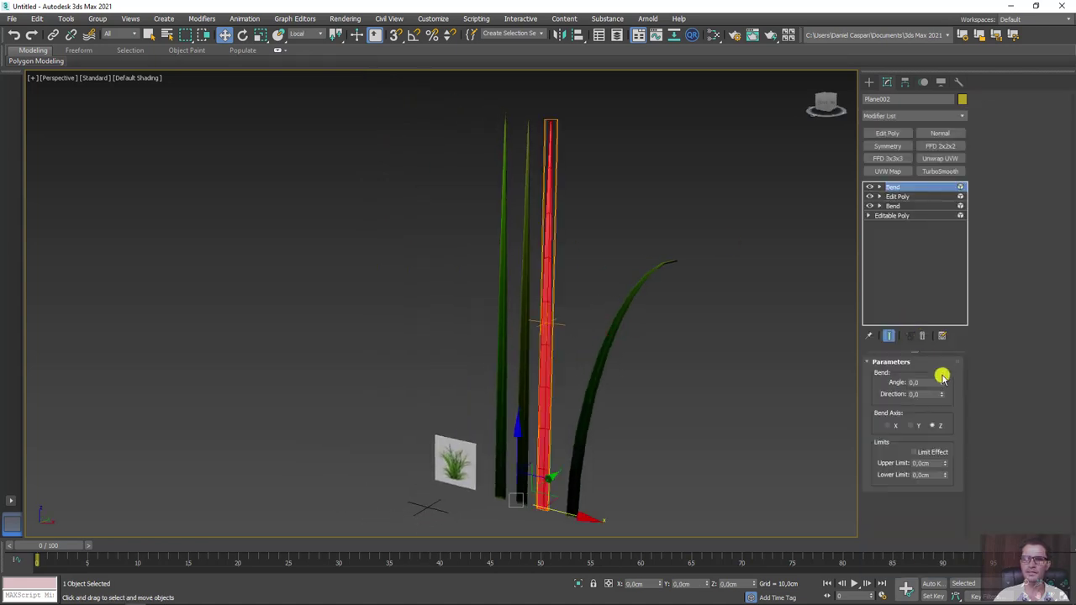
pyautogui.click(880, 186)
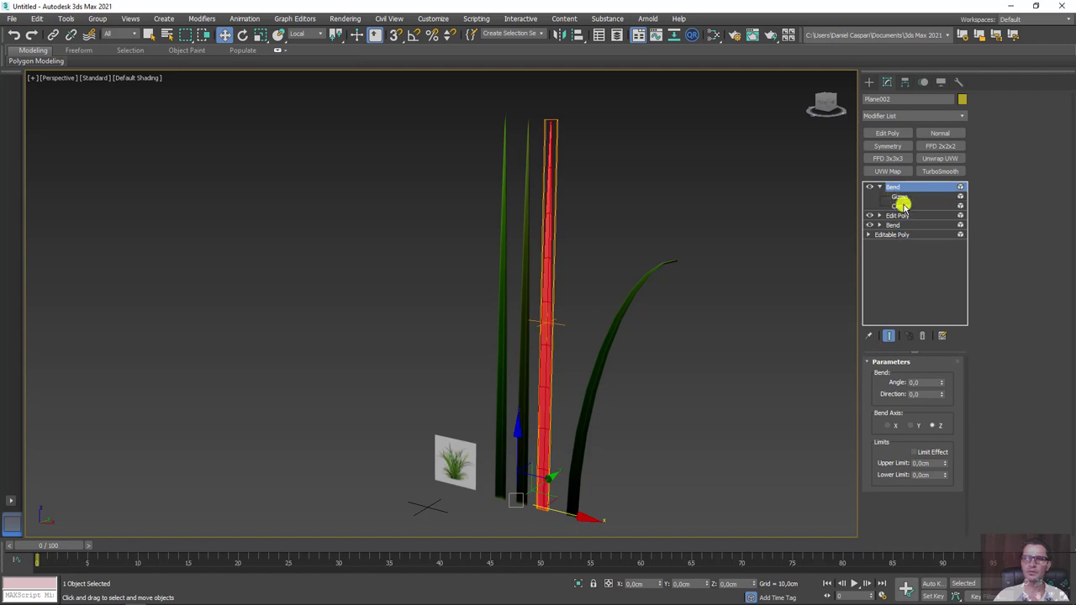
pyautogui.click(899, 206)
pyautogui.moveTo(546, 261); pyautogui.dragTo(540, 444)
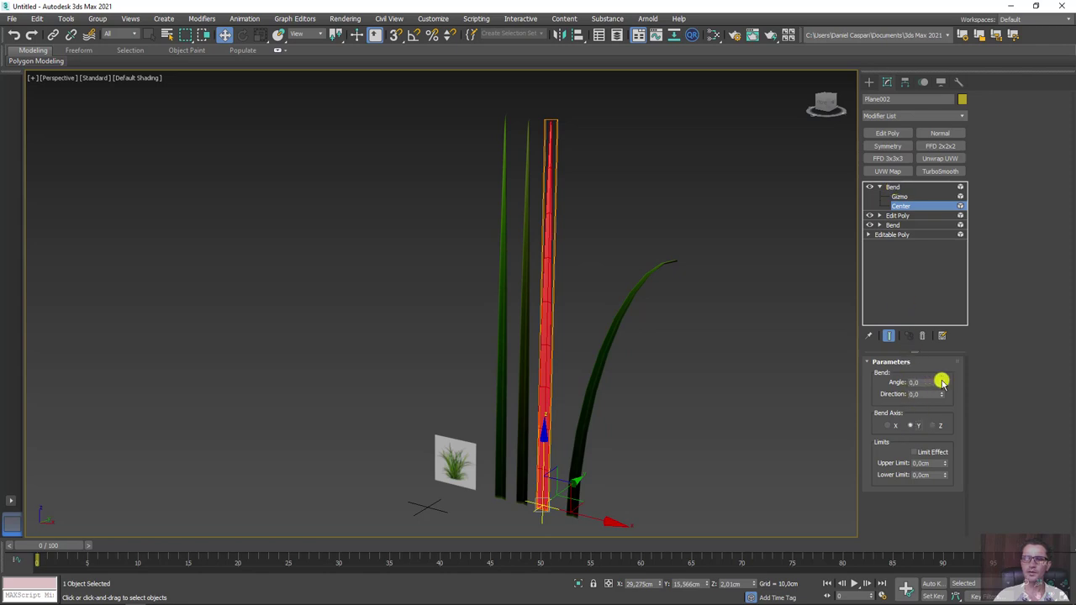
# Step: Set the bend to angle 74.5 and direction -90, then add a new Edit Poly on top
pyautogui.moveTo(942, 383); pyautogui.dragTo(944, 318)
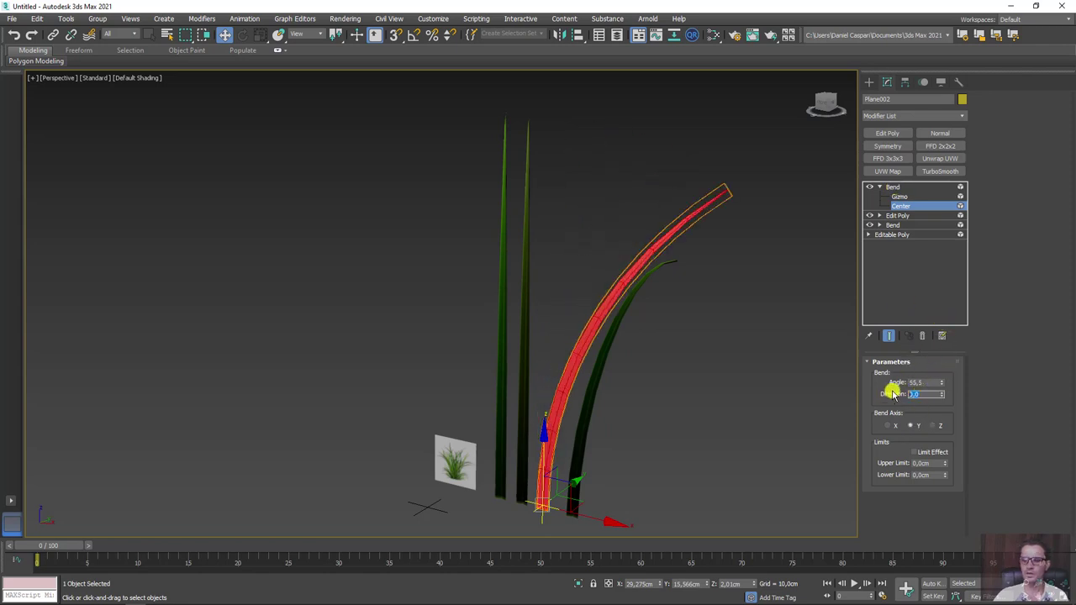
pyautogui.write('-5')
pyautogui.write('-90')
pyautogui.press('Return')
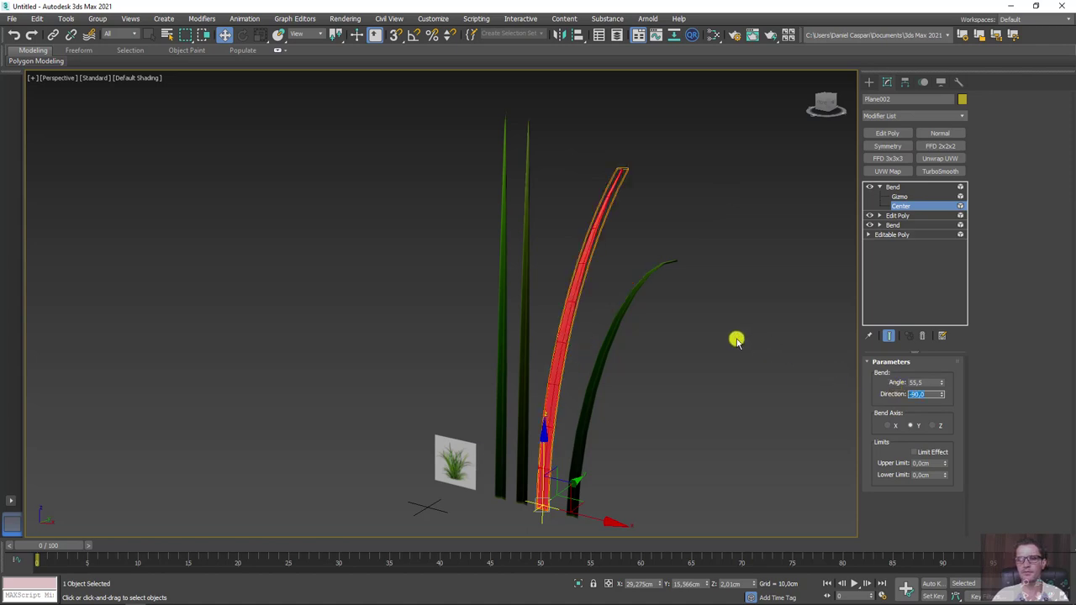
pyautogui.moveTo(735, 339)
pyautogui.keyDown('alt'); pyautogui.mouseDown(button='middle')
pyautogui.moveTo(682, 348)
pyautogui.moveTo(663, 314)
pyautogui.moveTo(762, 348)
pyautogui.moveTo(732, 356)
pyautogui.mouseUp(button='middle'); pyautogui.keyUp('alt')
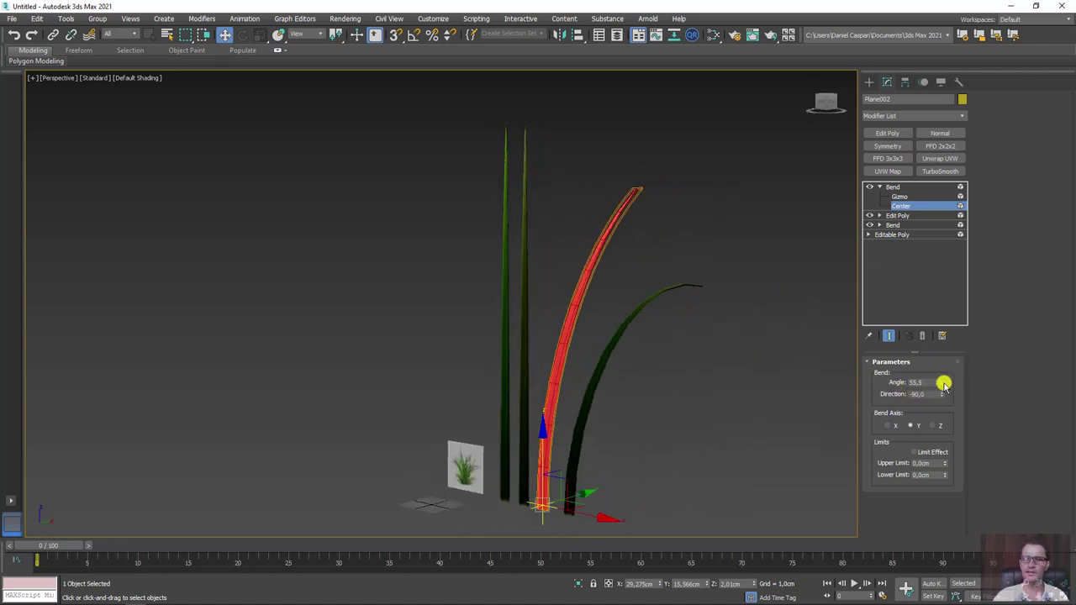
pyautogui.moveTo(943, 384); pyautogui.dragTo(944, 359)
pyautogui.moveTo(768, 334)
pyautogui.keyDown('alt'); pyautogui.mouseDown(button='middle')
pyautogui.moveTo(731, 356)
pyautogui.moveTo(899, 197)
pyautogui.mouseUp(button='middle'); pyautogui.keyUp('alt')
pyautogui.click(896, 185)
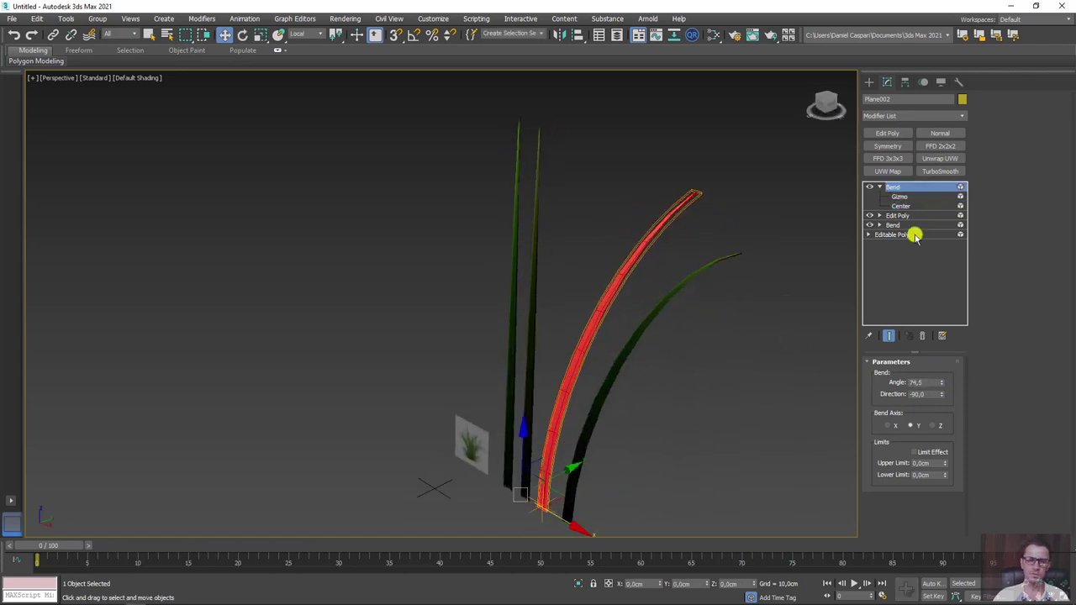
pyautogui.click(1043, 112)
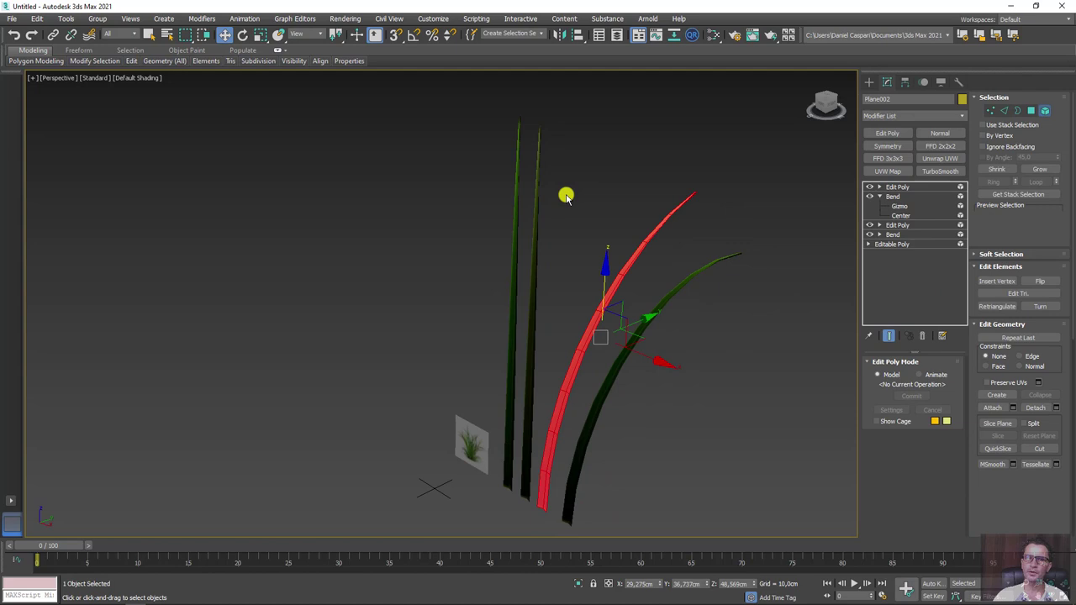
# Step: Select the next blade, add a Bend with its centre at the base, and set angle 31
pyautogui.click(533, 260)
pyautogui.keyDown('alt'); pyautogui.moveTo(542, 277); pyautogui.dragTo(889, 179, button='middle'); pyautogui.keyUp('alt')
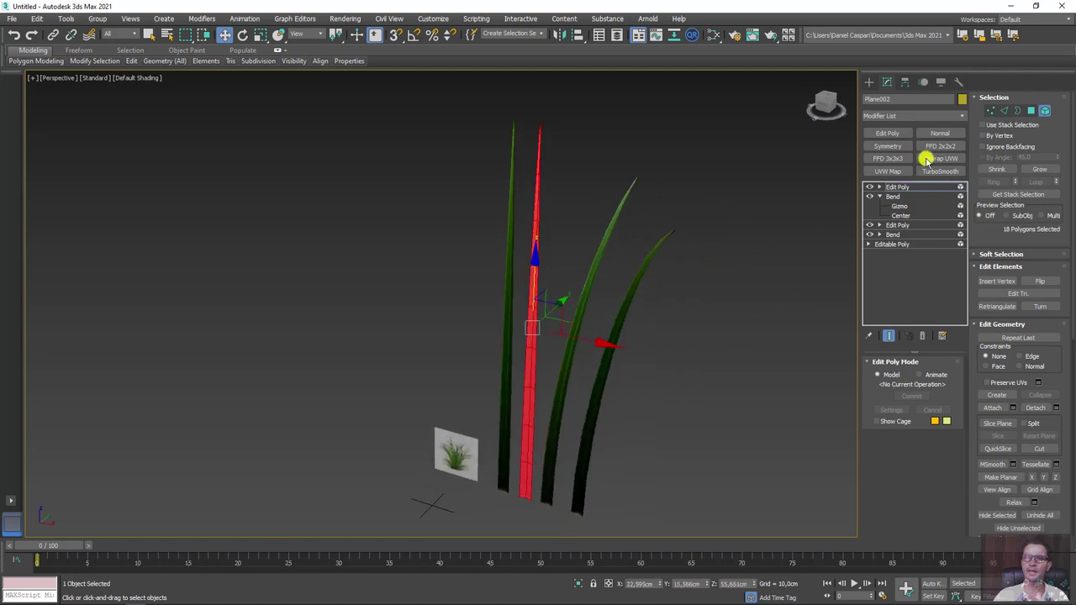
pyautogui.click(950, 122)
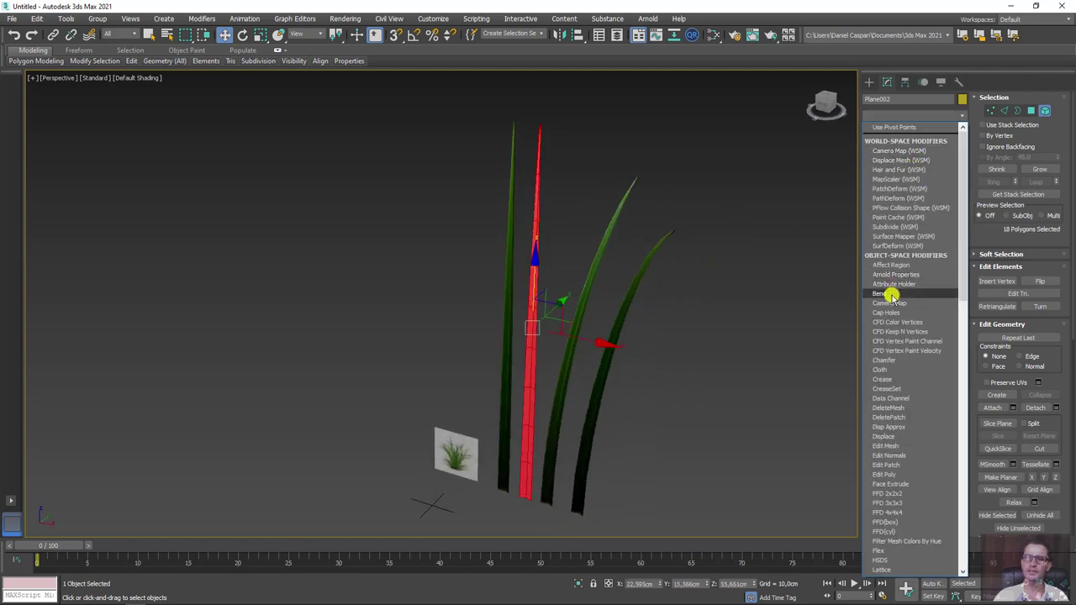
pyautogui.click(889, 293)
pyautogui.click(880, 187)
pyautogui.click(899, 206)
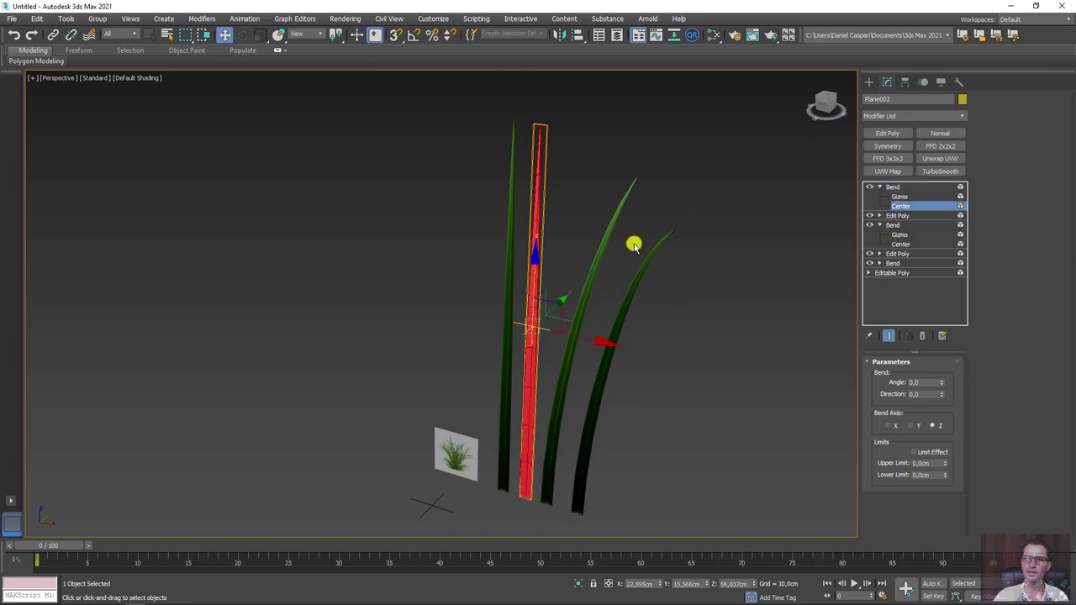
pyautogui.moveTo(534, 276); pyautogui.dragTo(527, 432)
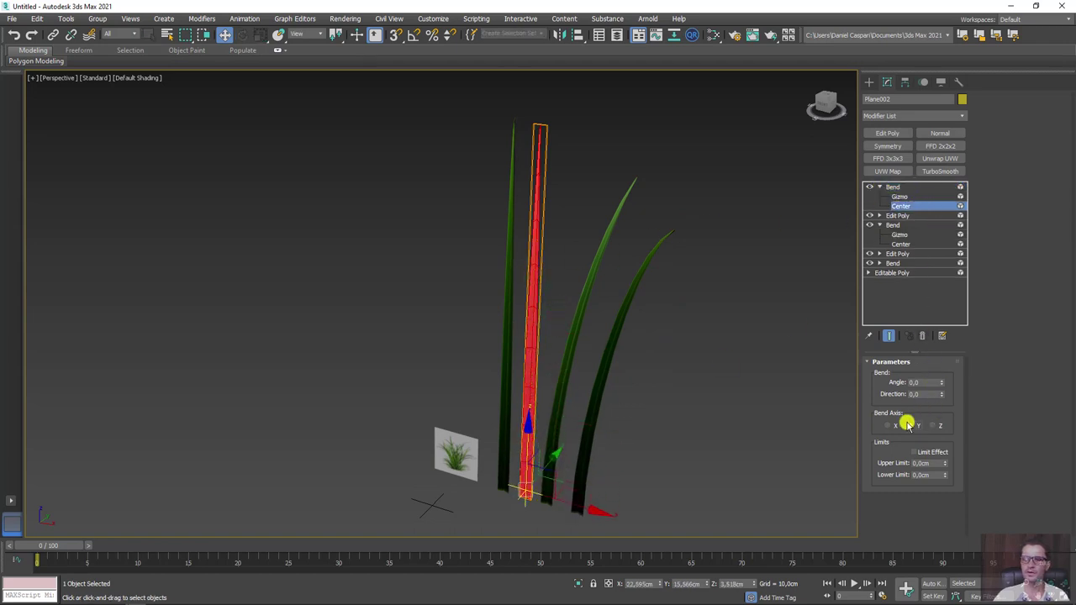
pyautogui.moveTo(941, 383); pyautogui.dragTo(928, 395)
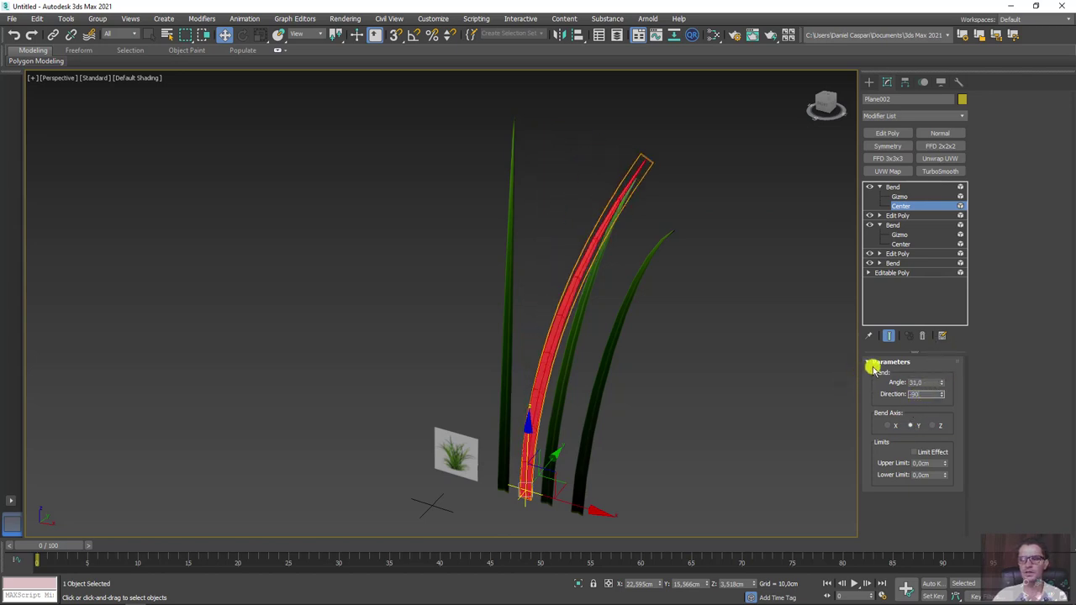
pyautogui.moveTo(625, 250)
pyautogui.keyDown('alt'); pyautogui.mouseDown(button='middle')
pyautogui.moveTo(574, 241)
pyautogui.moveTo(516, 267)
pyautogui.moveTo(511, 294)
pyautogui.mouseUp(button='middle'); pyautogui.keyUp('alt')
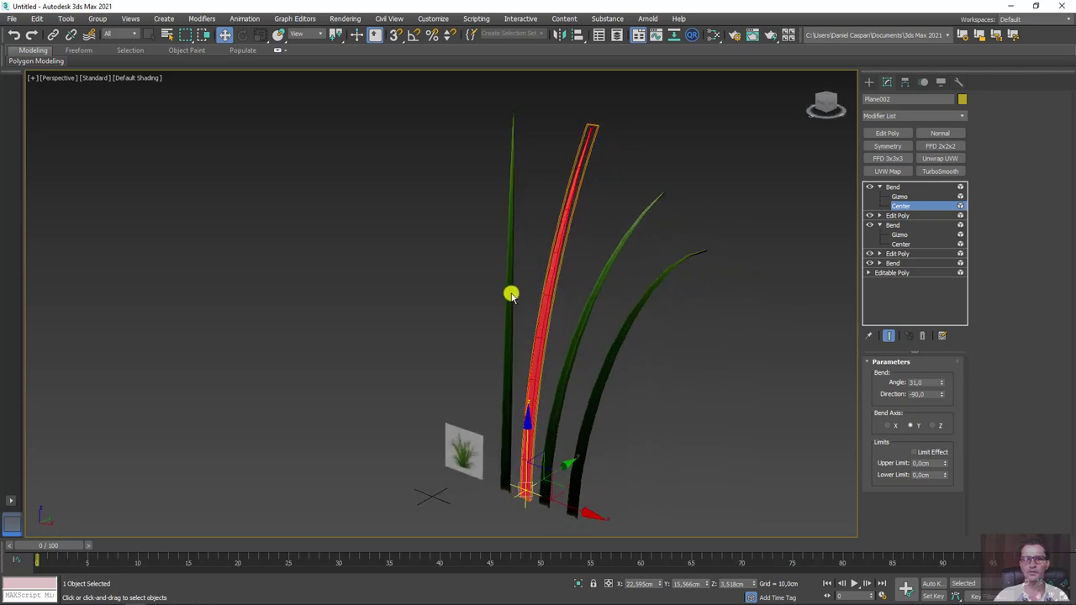
pyautogui.click(898, 186)
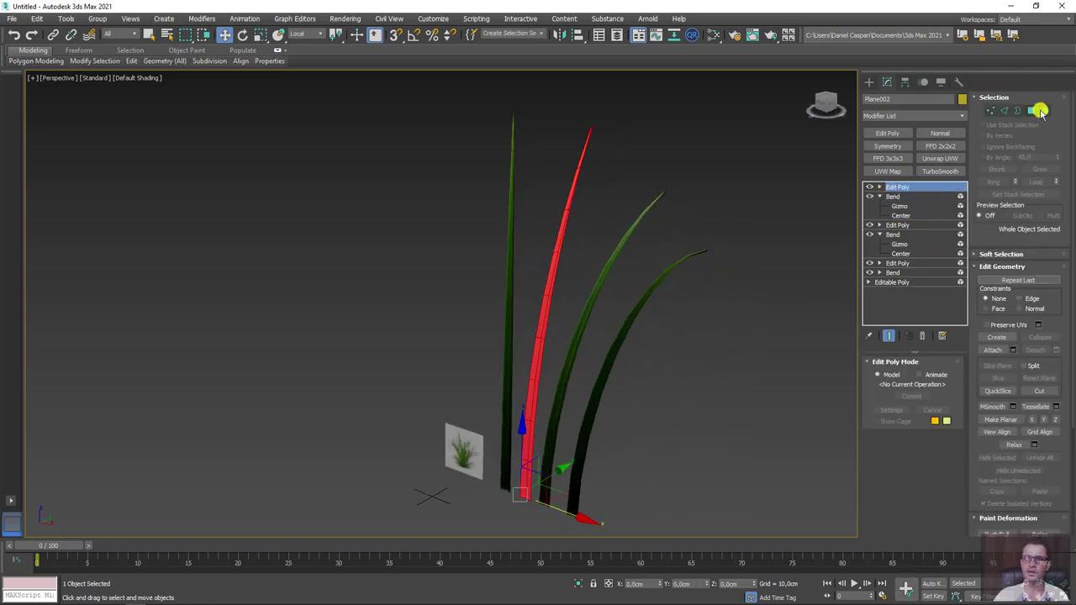
# Step: Select only the leftmost straight blade element and add a Bend modifier to it
pyautogui.click(1042, 111)
pyautogui.hotkey('ctrl', 'a')
pyautogui.click(512, 201)
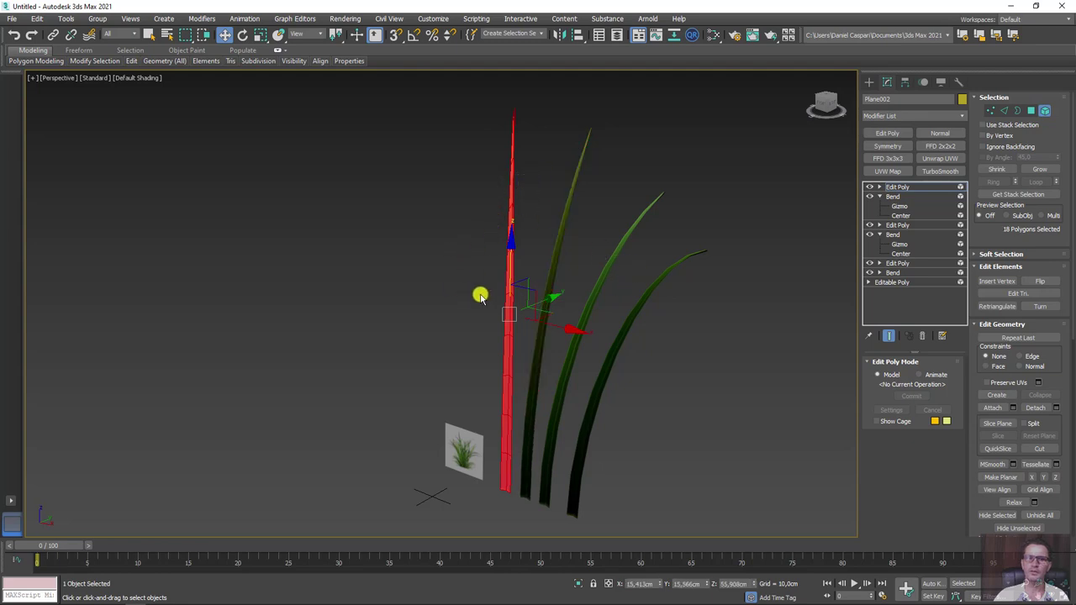
pyautogui.keyDown('alt'); pyautogui.moveTo(480, 294); pyautogui.dragTo(852, 217, button='middle'); pyautogui.keyUp('alt')
pyautogui.click(967, 117)
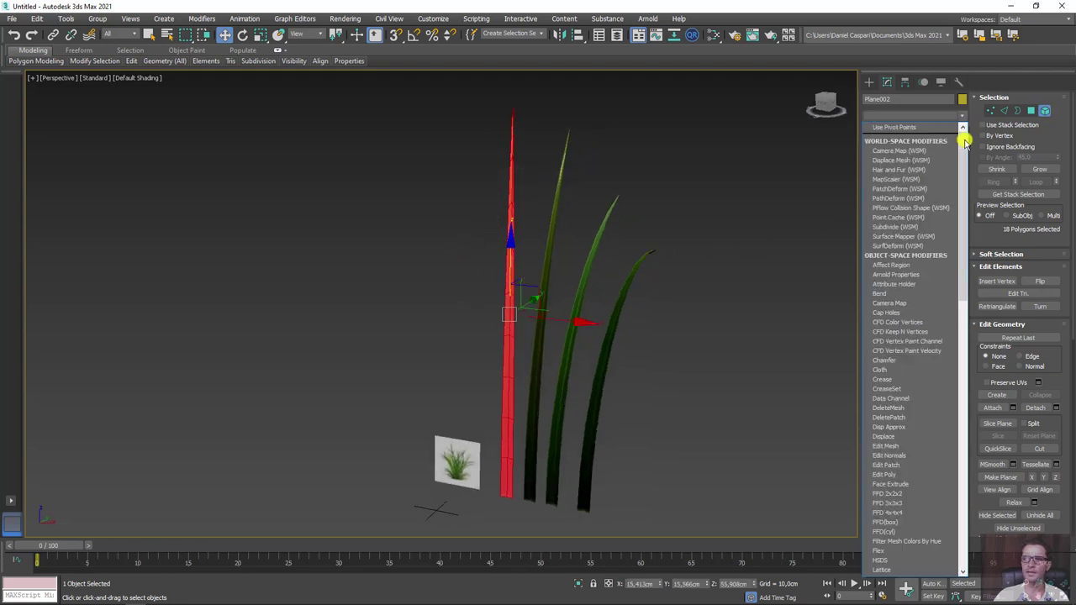
pyautogui.moveTo(963, 139); pyautogui.dragTo(963, 180)
pyautogui.click(892, 232)
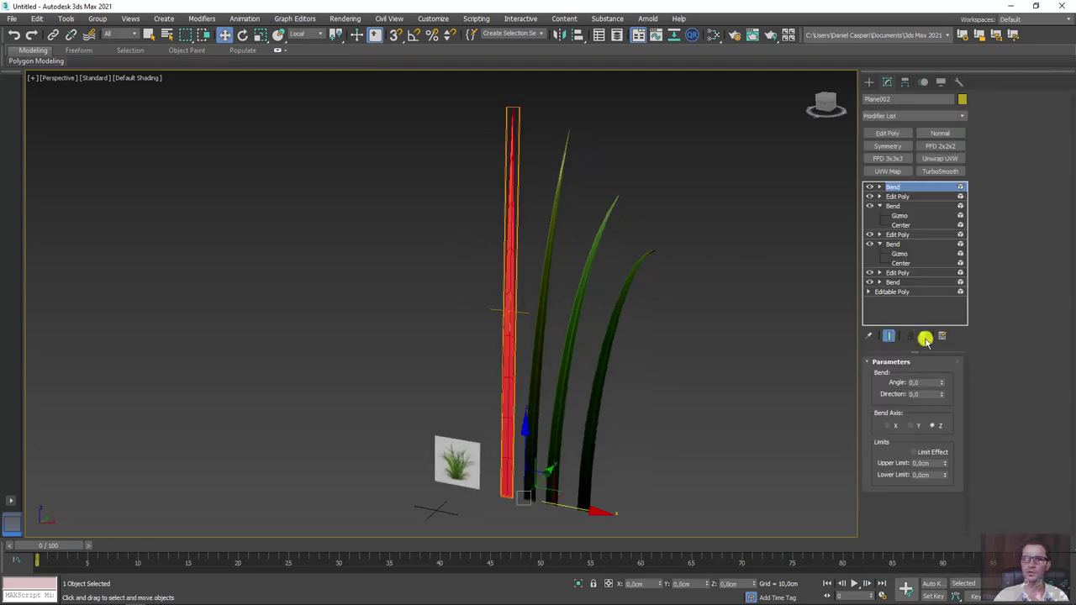
# Step: Move the bend centre to the blade base and set angle 24.5, Y axis, direction -90
pyautogui.click(880, 186)
pyautogui.click(901, 206)
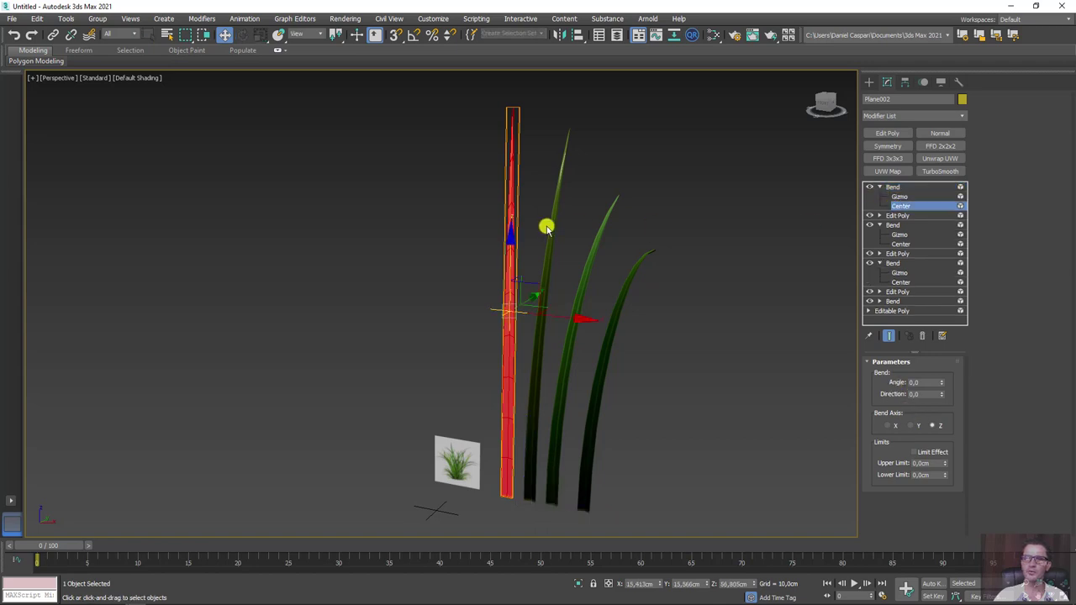
pyautogui.moveTo(513, 259); pyautogui.dragTo(520, 437)
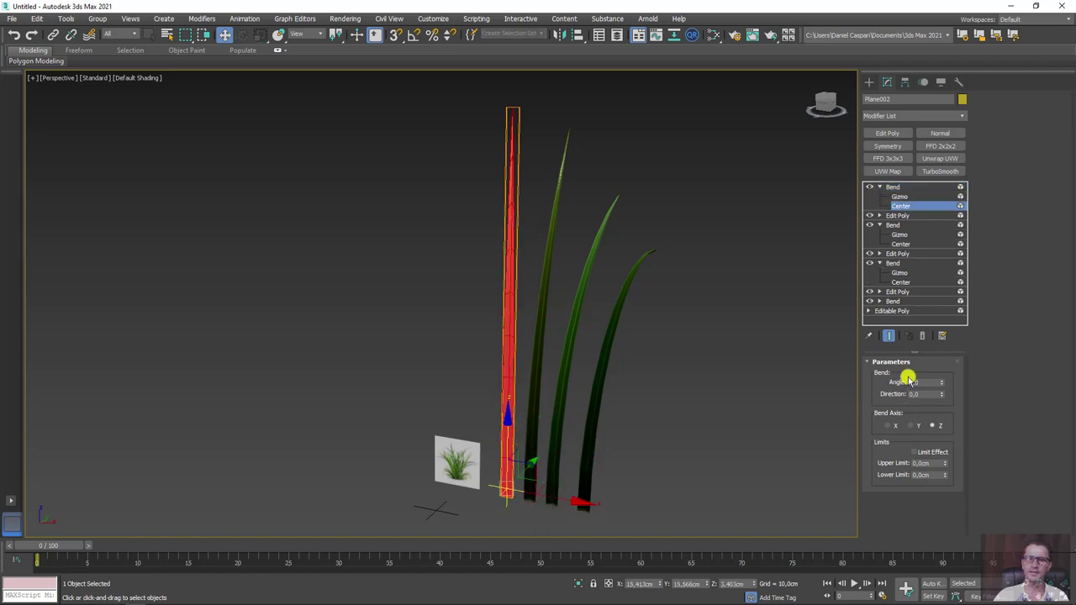
pyautogui.moveTo(940, 361); pyautogui.dragTo(935, 422)
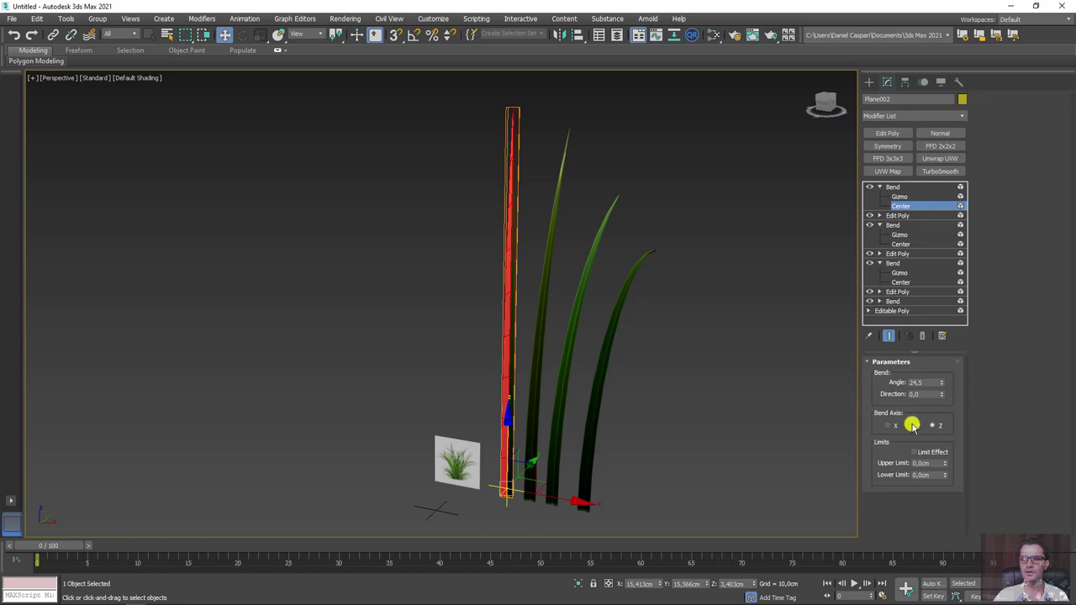
pyautogui.click(911, 424)
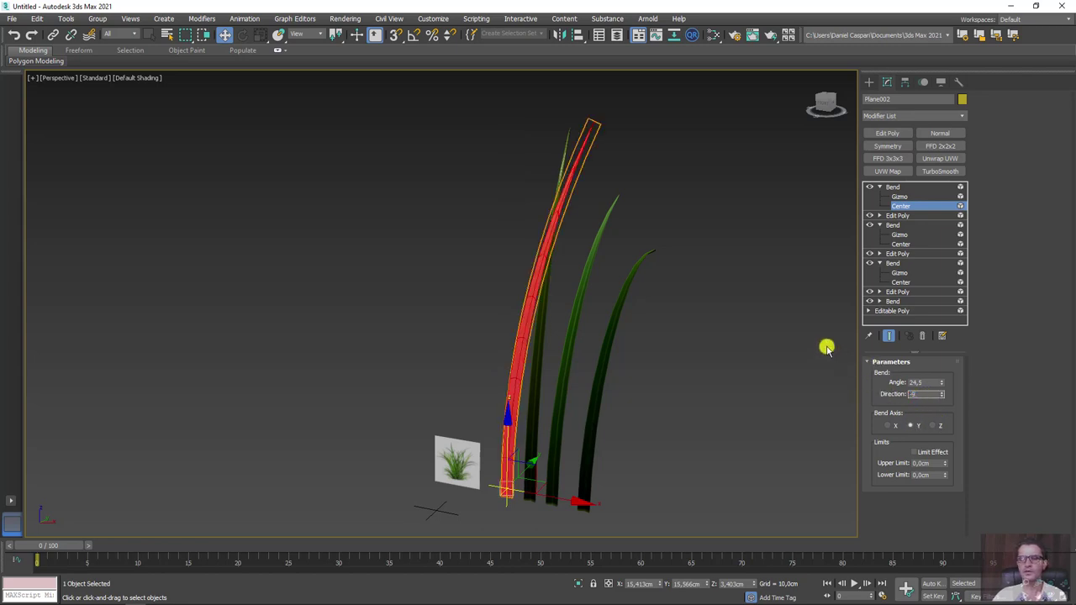
pyautogui.write('90')
pyautogui.press('Return')
pyautogui.keyDown('alt'); pyautogui.moveTo(728, 306); pyautogui.dragTo(708, 308, button='middle'); pyautogui.keyUp('alt')
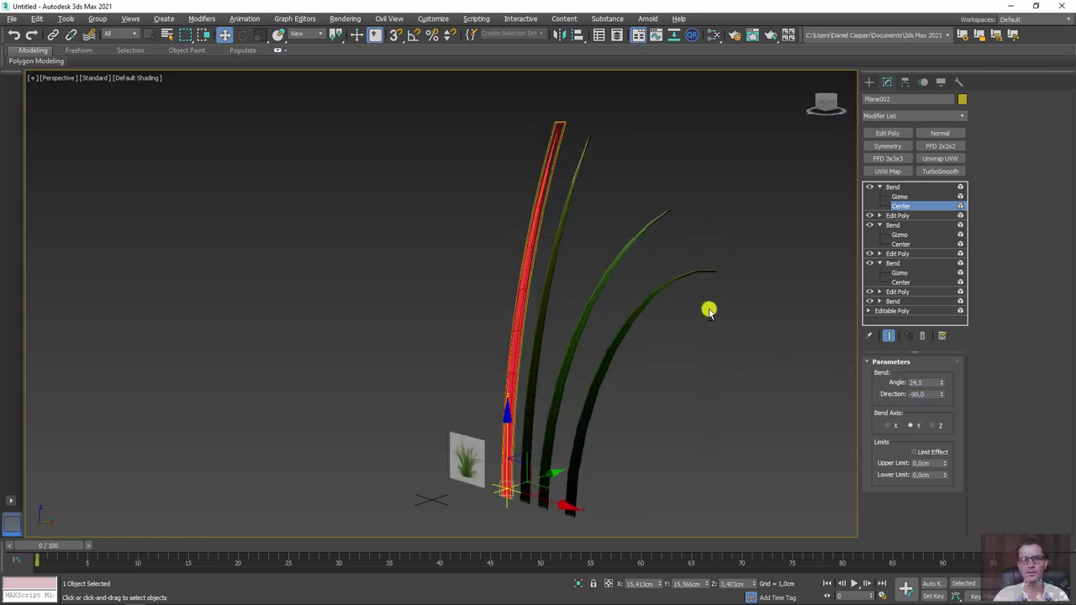
# Step: Collapse the expanded Bend entries in the modifier stack
pyautogui.click(888, 185)
pyautogui.click(879, 187)
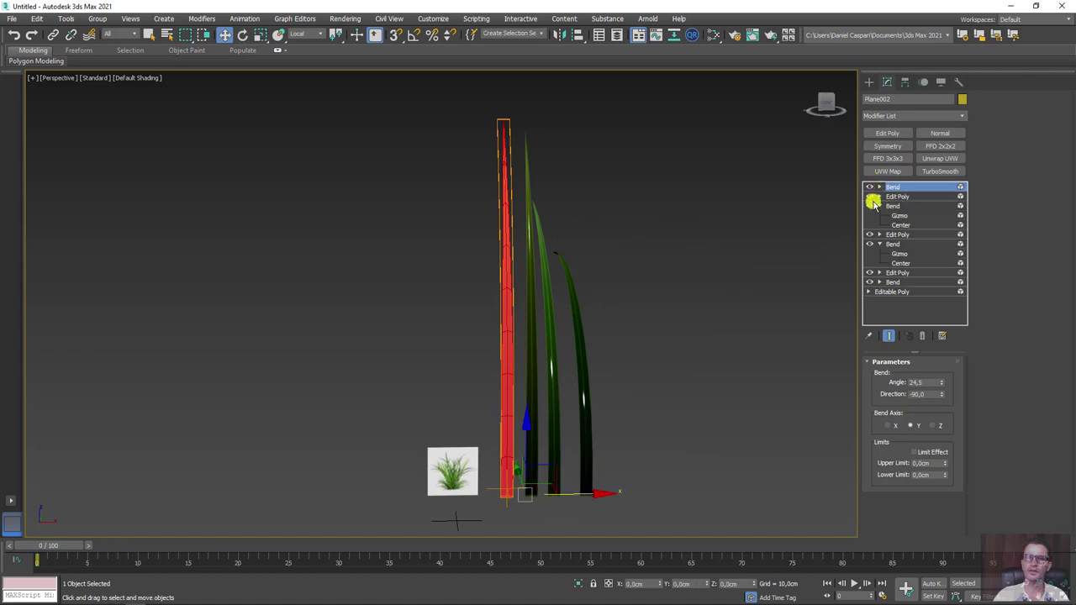
pyautogui.click(879, 206)
pyautogui.click(879, 225)
pyautogui.keyDown('alt'); pyautogui.moveTo(564, 319); pyautogui.dragTo(525, 315, button='middle'); pyautogui.keyUp('alt')
# Step: Convert the grass to an Editable Poly, deselect it, and zoom out to check the reference plane
pyautogui.rightClick(525, 314)
pyautogui.moveTo(559, 433)
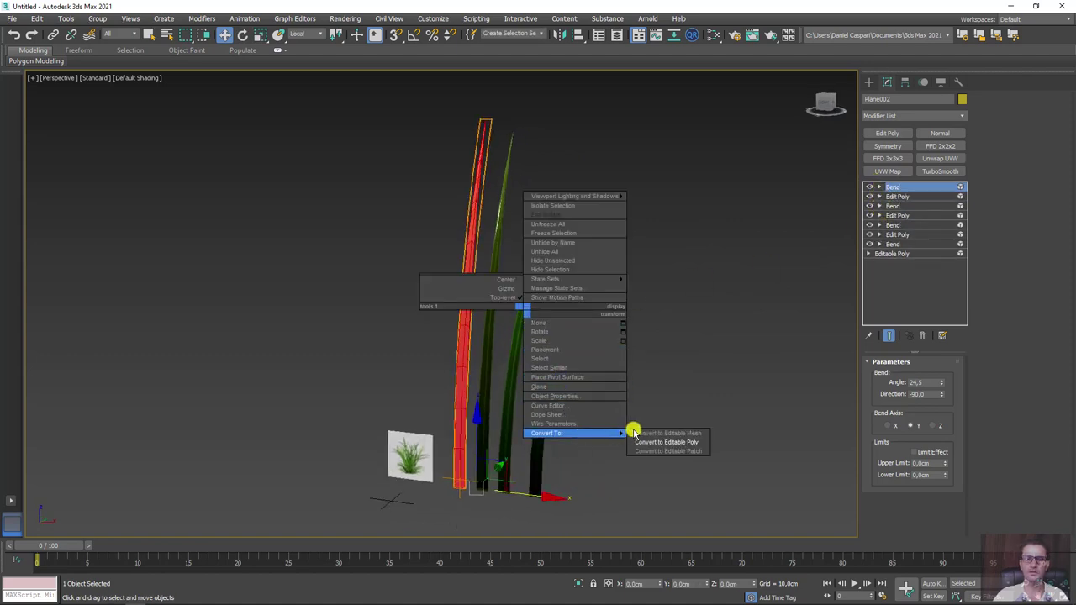
pyautogui.click(666, 442)
pyautogui.click(654, 447)
pyautogui.keyDown('alt'); pyautogui.moveTo(653, 446); pyautogui.dragTo(650, 423, button='middle'); pyautogui.keyUp('alt')
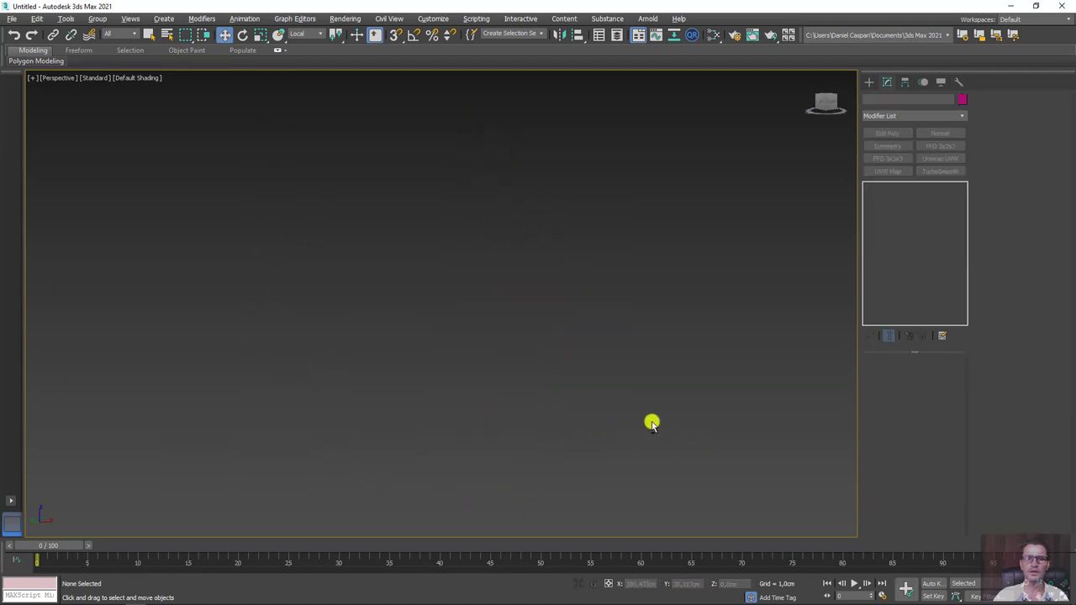
pyautogui.scroll(3, 552, 356)
pyautogui.scroll(1, 505, 349)
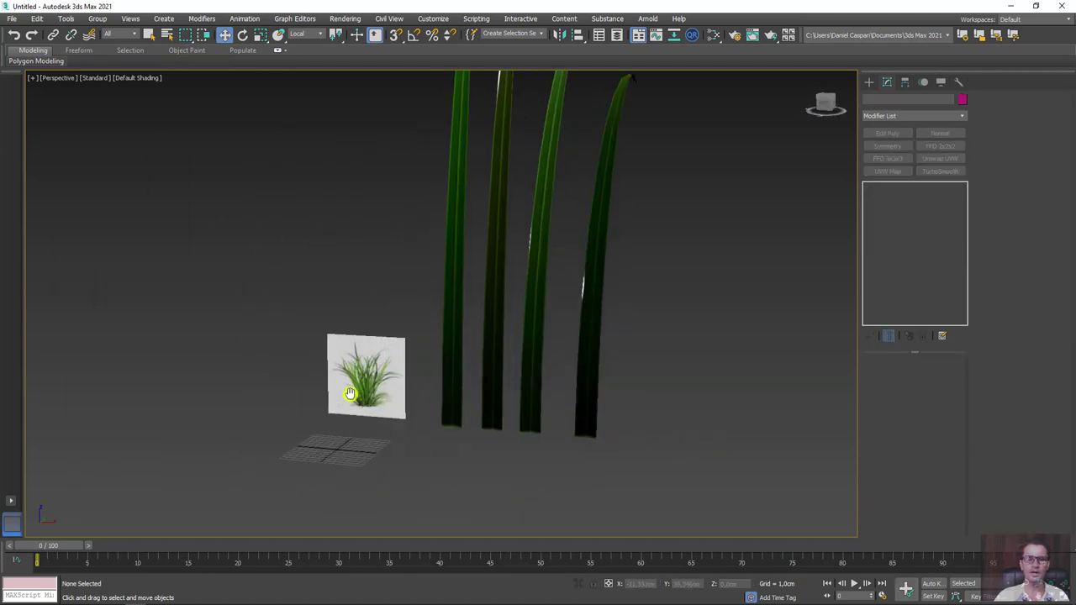
pyautogui.scroll(3, 439, 343)
pyautogui.scroll(3, 438, 343)
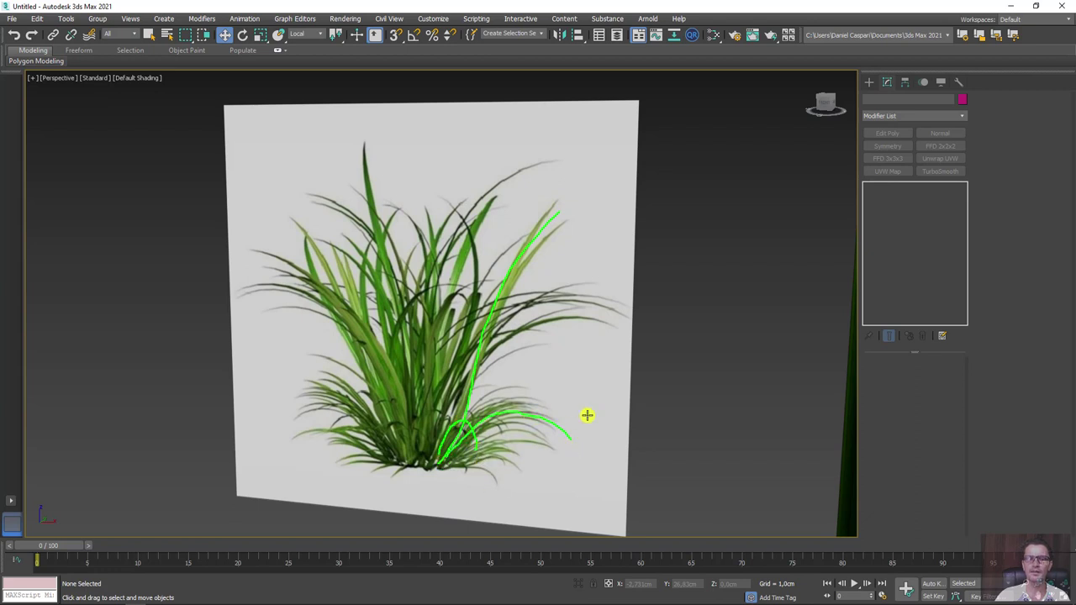
pyautogui.scroll(-5, 586, 416)
pyautogui.moveTo(690, 372)
pyautogui.keyDown('alt'); pyautogui.mouseDown(button='middle')
pyautogui.moveTo(611, 408)
pyautogui.moveTo(595, 403)
pyautogui.mouseUp(button='middle'); pyautogui.keyUp('alt')
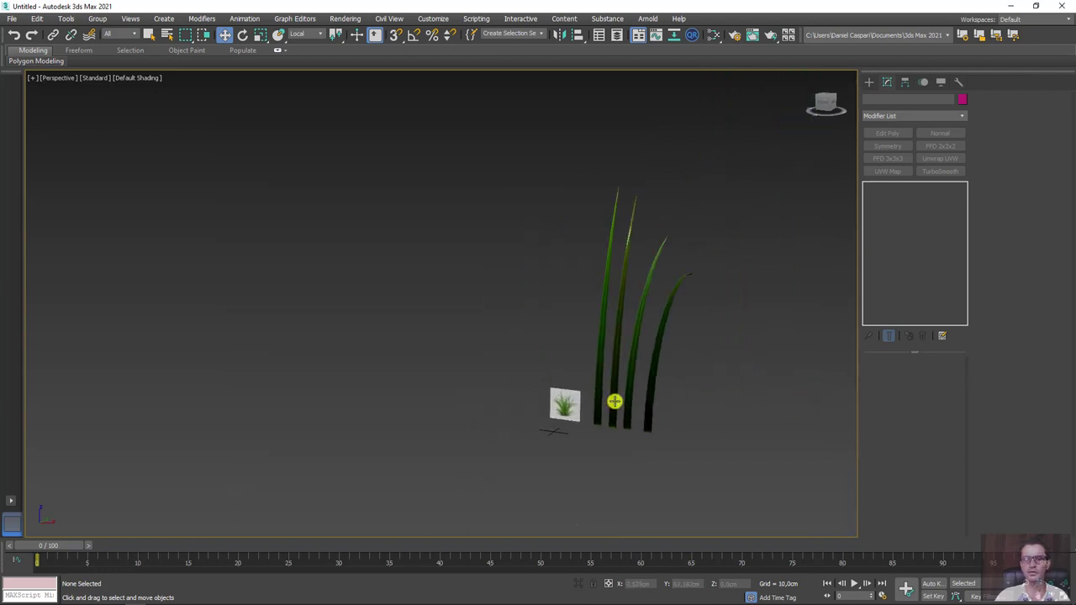
# Step: Reselect the grass object and pick its leftmost blade in Element mode
pyautogui.click(611, 400)
pyautogui.keyDown('alt'); pyautogui.moveTo(610, 353); pyautogui.dragTo(555, 425, button='middle'); pyautogui.keyUp('alt')
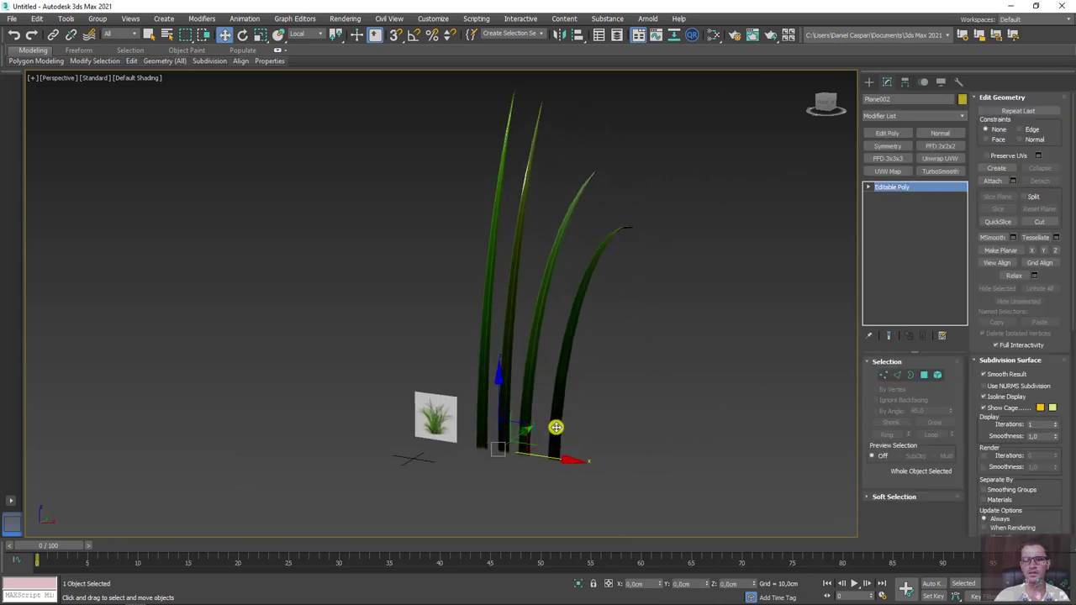
pyautogui.click(938, 376)
pyautogui.click(520, 395)
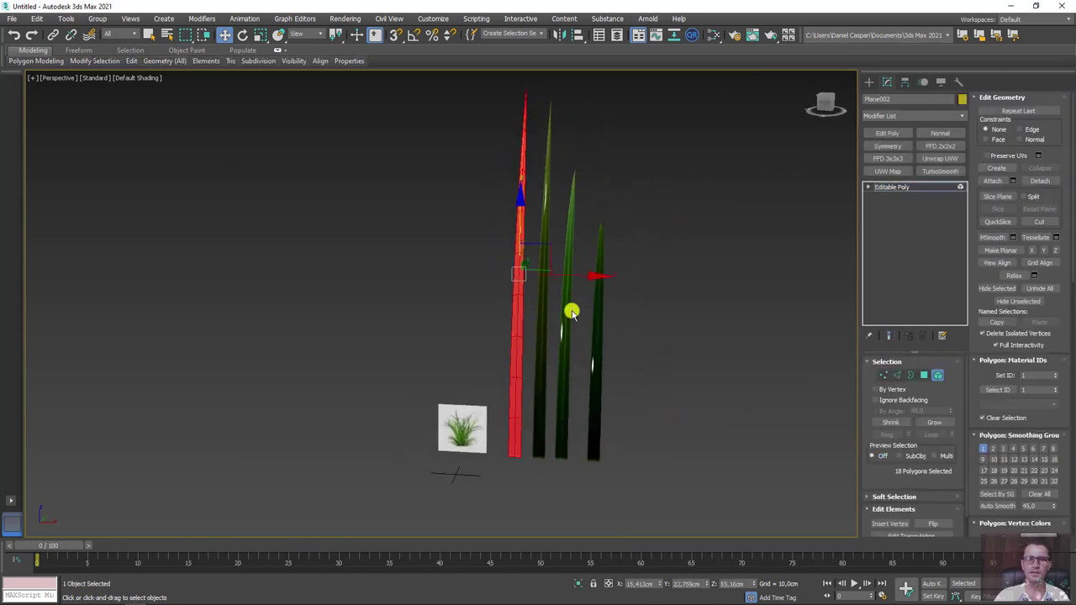
# Step: Clone the leftmost blade to the right as a new element and switch to Left view
pyautogui.keyDown('shift'); pyautogui.moveTo(580, 276); pyautogui.dragTo(764, 291); pyautogui.keyUp('shift')
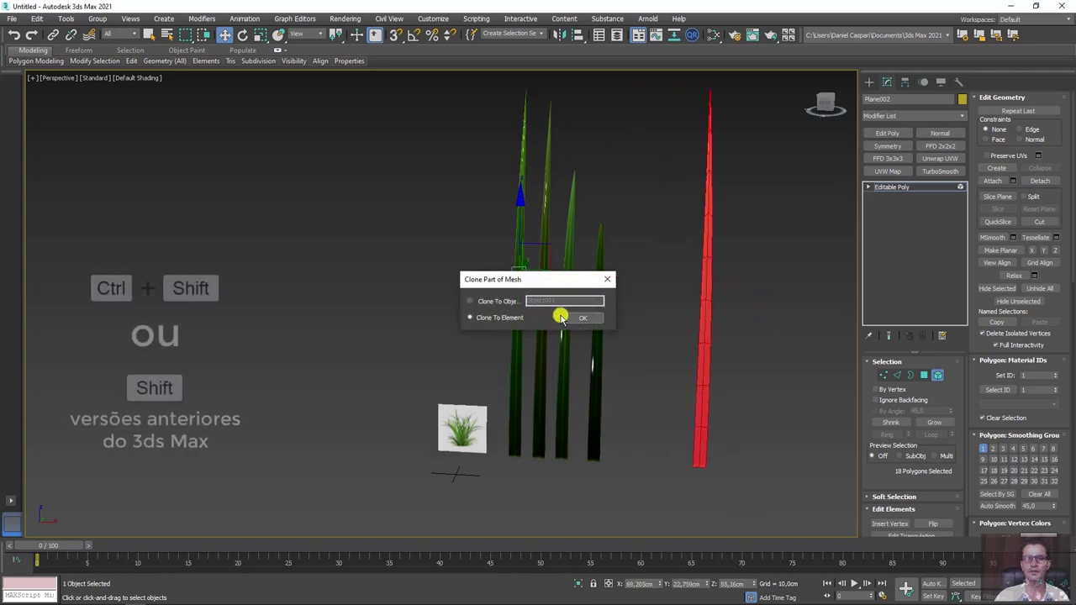
pyautogui.click(583, 318)
pyautogui.moveTo(586, 318)
pyautogui.keyDown('alt'); pyautogui.mouseDown(button='middle')
pyautogui.moveTo(646, 361)
pyautogui.moveTo(520, 397)
pyautogui.moveTo(696, 348)
pyautogui.moveTo(829, 295)
pyautogui.mouseUp(button='middle'); pyautogui.keyUp('alt')
pyautogui.moveTo(751, 395)
pyautogui.keyDown('alt'); pyautogui.mouseDown(button='middle')
pyautogui.moveTo(709, 391)
pyautogui.moveTo(694, 368)
pyautogui.mouseUp(button='middle'); pyautogui.keyUp('alt')
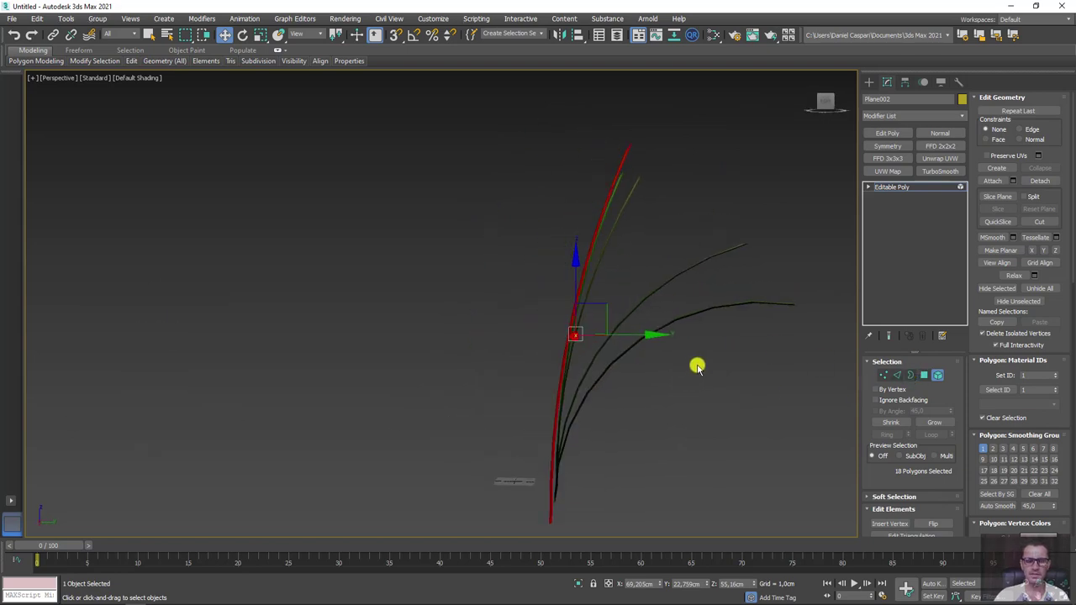
pyautogui.press('l')
pyautogui.moveTo(509, 331); pyautogui.dragTo(490, 307, button='middle')
pyautogui.scroll(2, 439, 314)
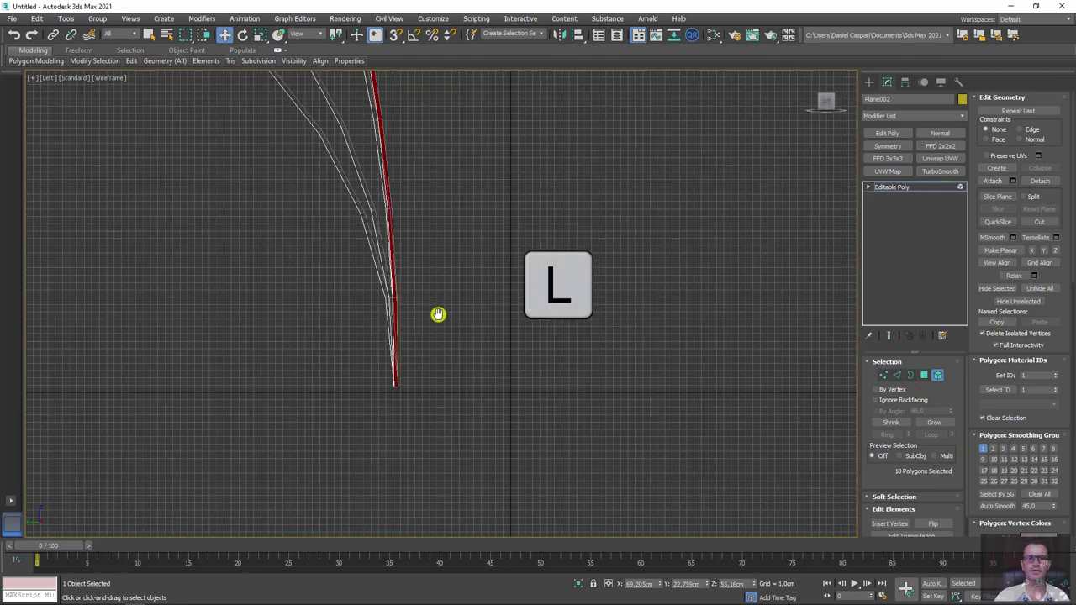
pyautogui.scroll(2, 459, 389)
pyautogui.scroll(-2, 459, 389)
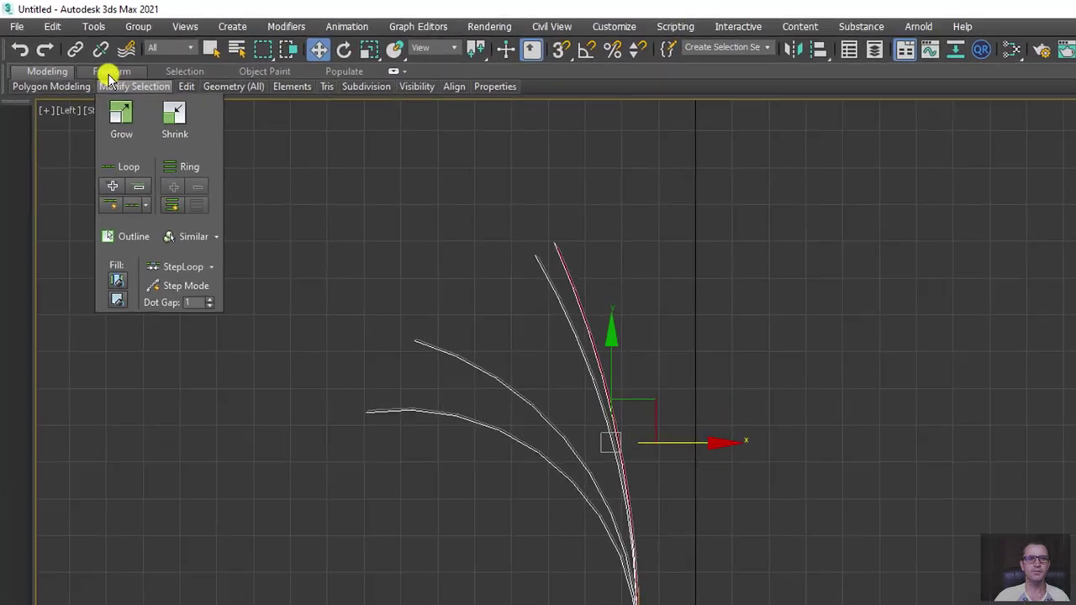
# Step: Reshape the copied blade with the Paint Deform Shift brush
pyautogui.click(114, 72)
pyautogui.moveTo(108, 106)
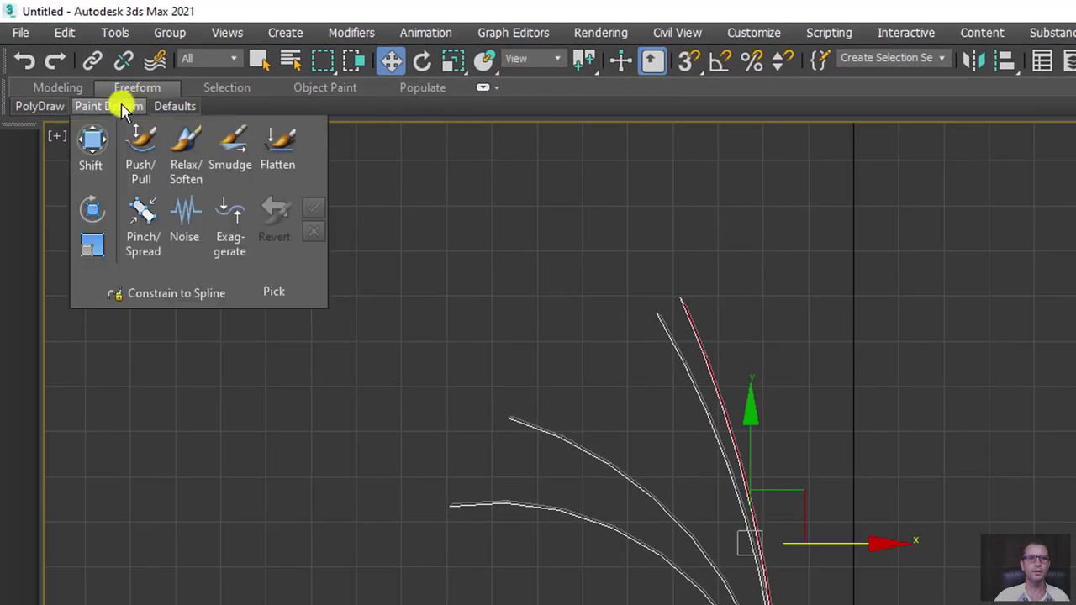
pyautogui.click(91, 145)
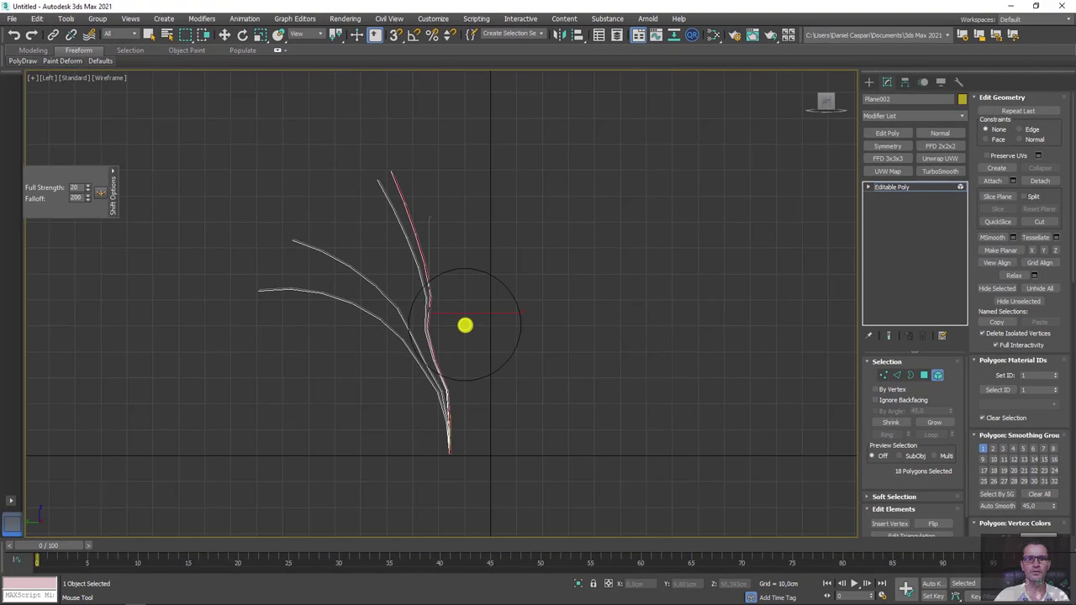
pyautogui.moveTo(464, 324)
pyautogui.mouseDown()
pyautogui.moveTo(424, 329)
pyautogui.moveTo(437, 249)
pyautogui.moveTo(497, 347)
pyautogui.mouseUp()
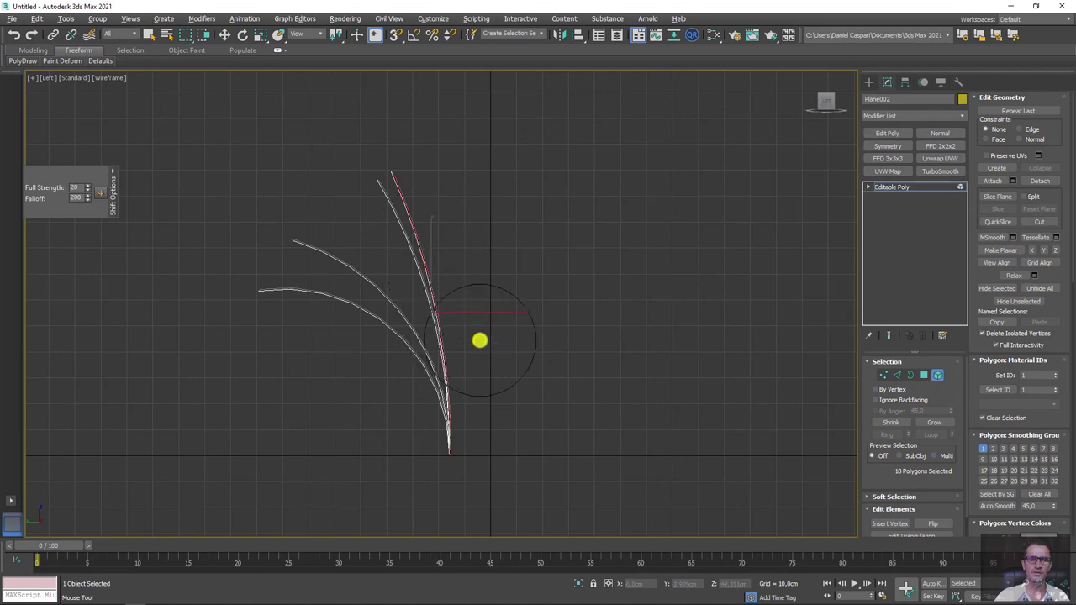
pyautogui.keyDown('alt'); pyautogui.moveTo(479, 340); pyautogui.dragTo(494, 352, button='middle'); pyautogui.keyUp('alt')
pyautogui.moveTo(430, 368)
pyautogui.mouseDown()
pyautogui.moveTo(413, 389)
pyautogui.moveTo(430, 377)
pyautogui.mouseUp()
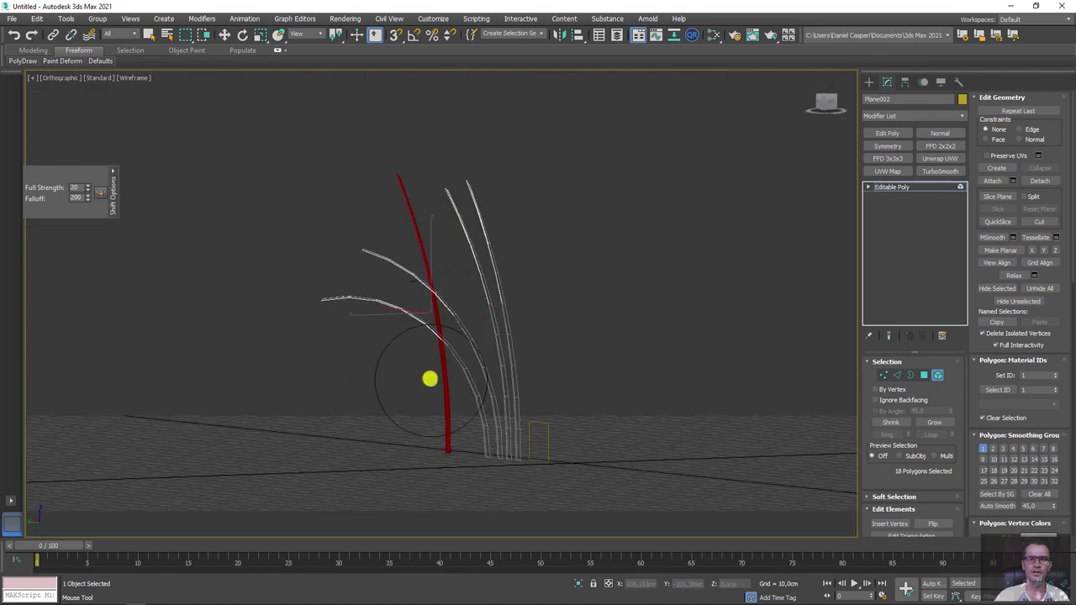
pyautogui.moveTo(430, 378)
pyautogui.keyDown('alt'); pyautogui.mouseDown(button='middle')
pyautogui.moveTo(516, 385)
pyautogui.moveTo(589, 348)
pyautogui.moveTo(645, 357)
pyautogui.mouseUp(button='middle'); pyautogui.keyUp('alt')
pyautogui.press('w')
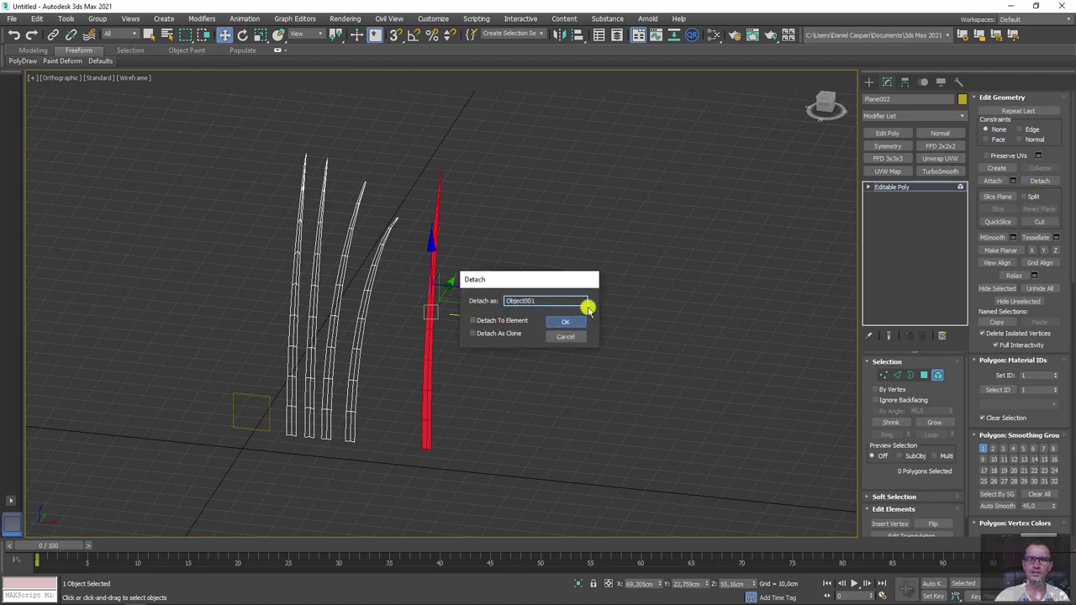
# Step: Detach the copied blade as Object001 and select it
pyautogui.click(565, 322)
pyautogui.click(886, 186)
pyautogui.moveTo(425, 418); pyautogui.dragTo(426, 418)
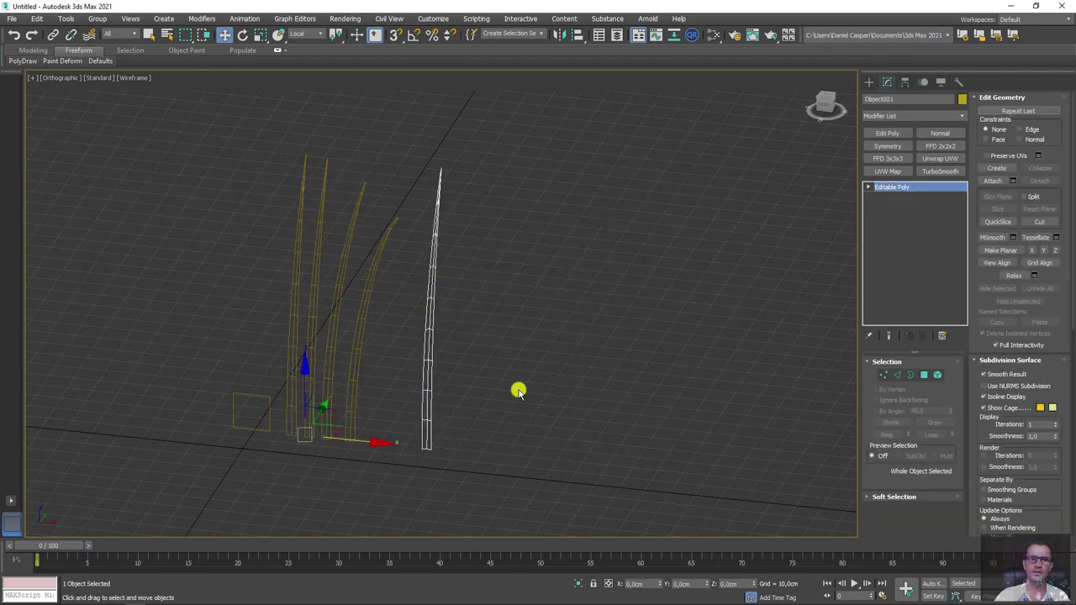
# Step: Curve Object001's middle and tip with the Paint Deform Shift brush in Left view
pyautogui.click(69, 61)
pyautogui.click(50, 84)
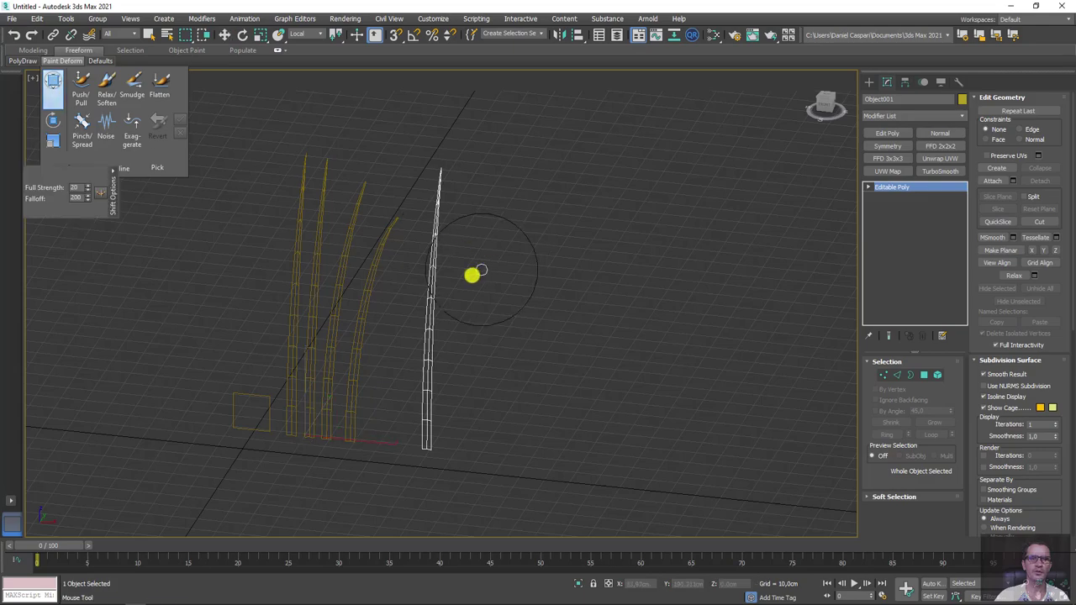
pyautogui.keyDown('alt'); pyautogui.moveTo(473, 274); pyautogui.dragTo(402, 274, button='middle'); pyautogui.keyUp('alt')
pyautogui.press('l')
pyautogui.press('z')
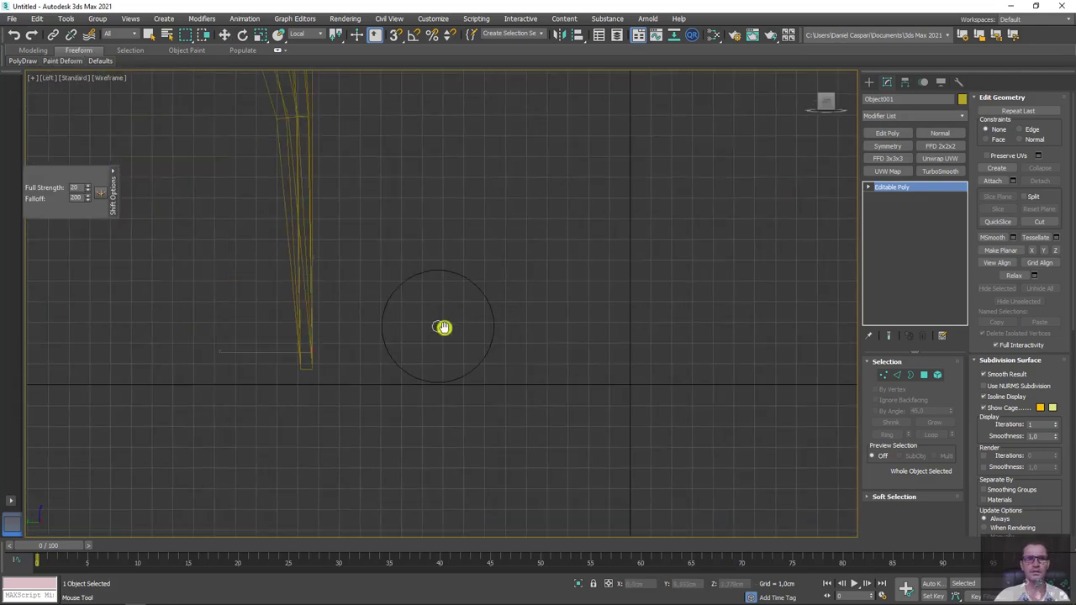
pyautogui.scroll(-3, 441, 315)
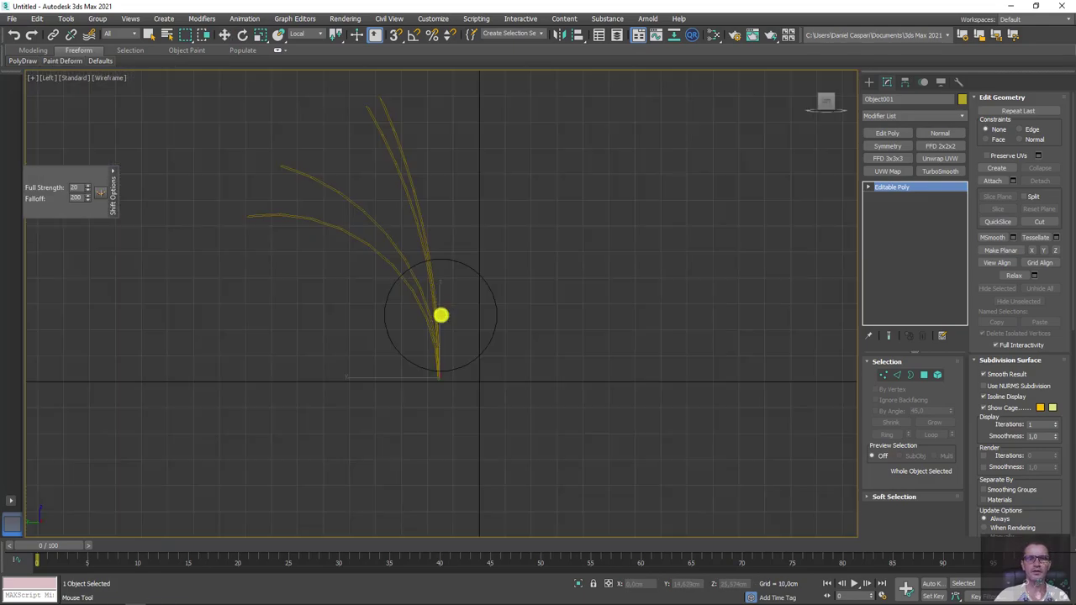
pyautogui.moveTo(455, 374)
pyautogui.mouseDown()
pyautogui.moveTo(446, 389)
pyautogui.moveTo(425, 319)
pyautogui.mouseUp()
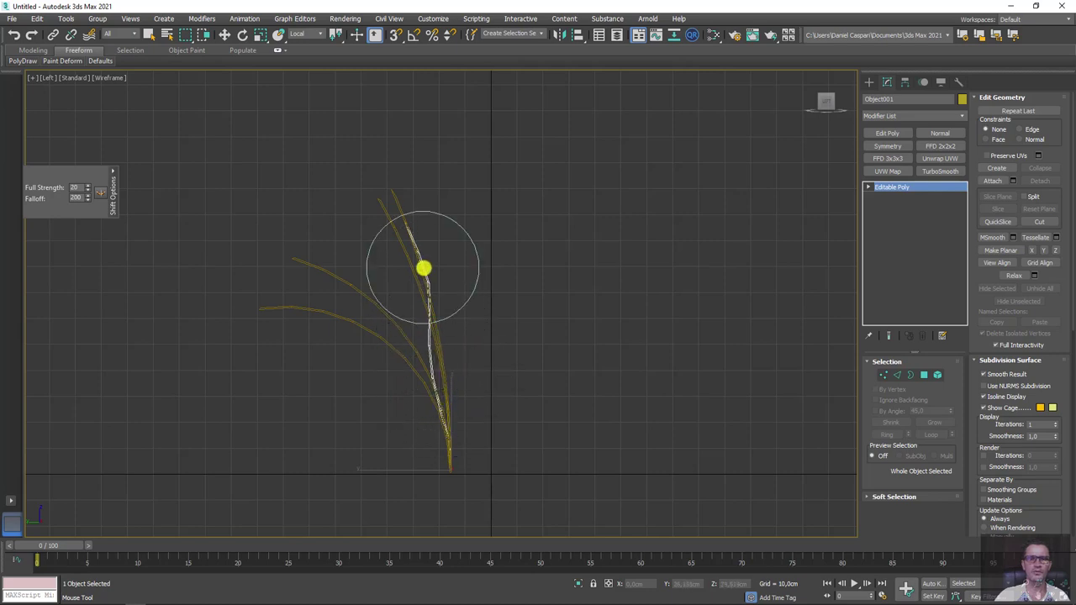
pyautogui.moveTo(426, 250)
pyautogui.mouseDown()
pyautogui.moveTo(406, 194)
pyautogui.moveTo(412, 183)
pyautogui.moveTo(432, 252)
pyautogui.mouseUp()
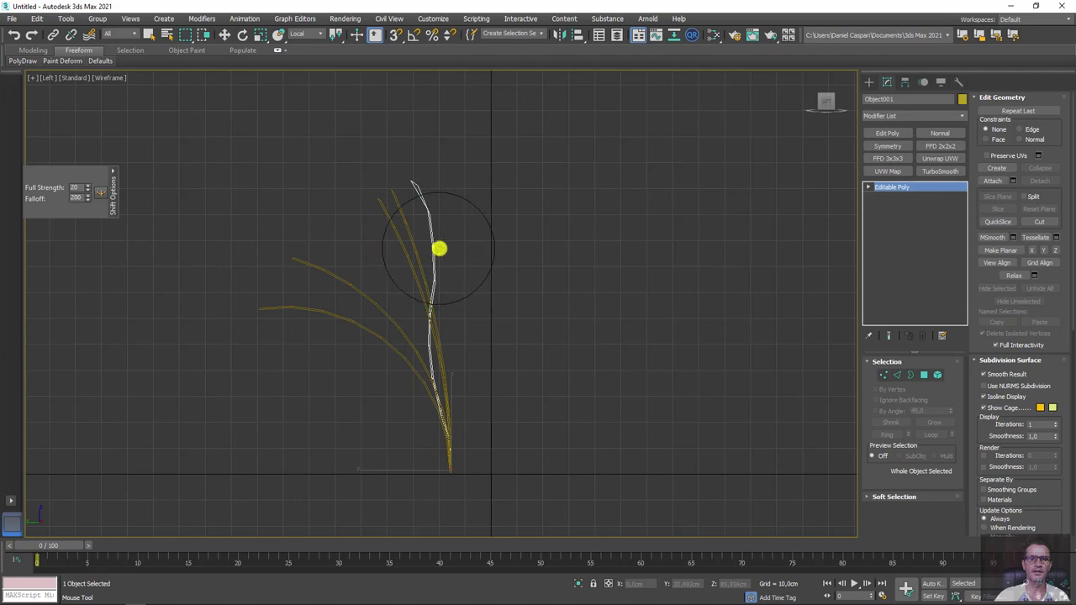
pyautogui.press('w')
pyautogui.moveTo(439, 248)
pyautogui.keyDown('alt'); pyautogui.mouseDown(button='middle')
pyautogui.moveTo(442, 294)
pyautogui.moveTo(372, 306)
pyautogui.moveTo(444, 294)
pyautogui.moveTo(440, 390)
pyautogui.moveTo(442, 362)
pyautogui.moveTo(471, 361)
pyautogui.moveTo(454, 313)
pyautogui.mouseUp(button='middle'); pyautogui.keyUp('alt')
# Step: Reselect Plane002 and pick one of its blades in Element mode
pyautogui.click(430, 361)
pyautogui.click(937, 375)
pyautogui.click(411, 372)
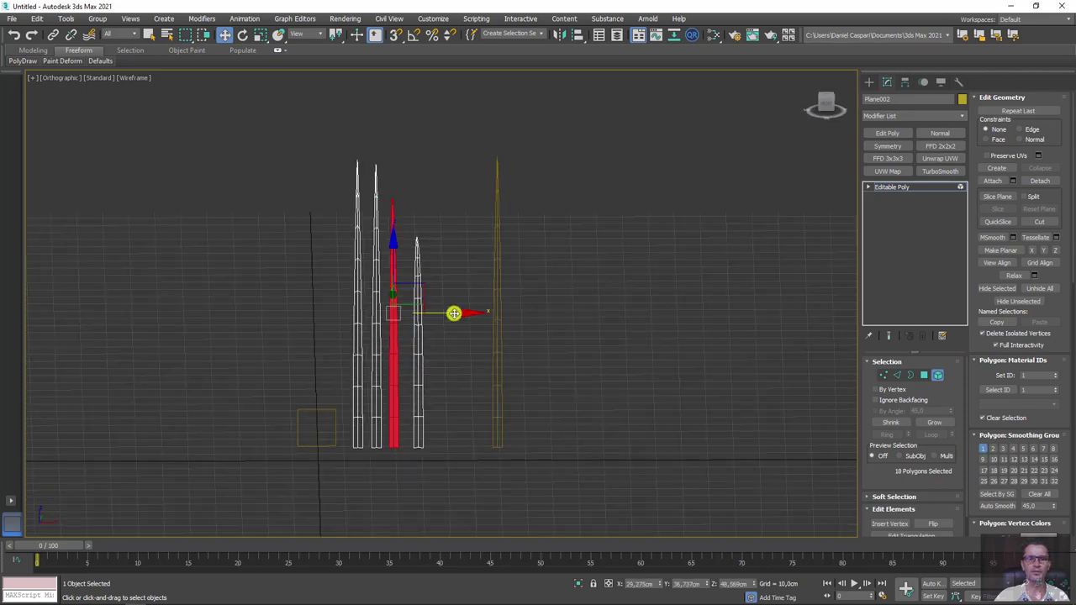
# Step: Clone the blade off to the right as a separate object, Object002, and select it
pyautogui.keyDown('shift'); pyautogui.moveTo(451, 313); pyautogui.dragTo(632, 313); pyautogui.keyUp('shift')
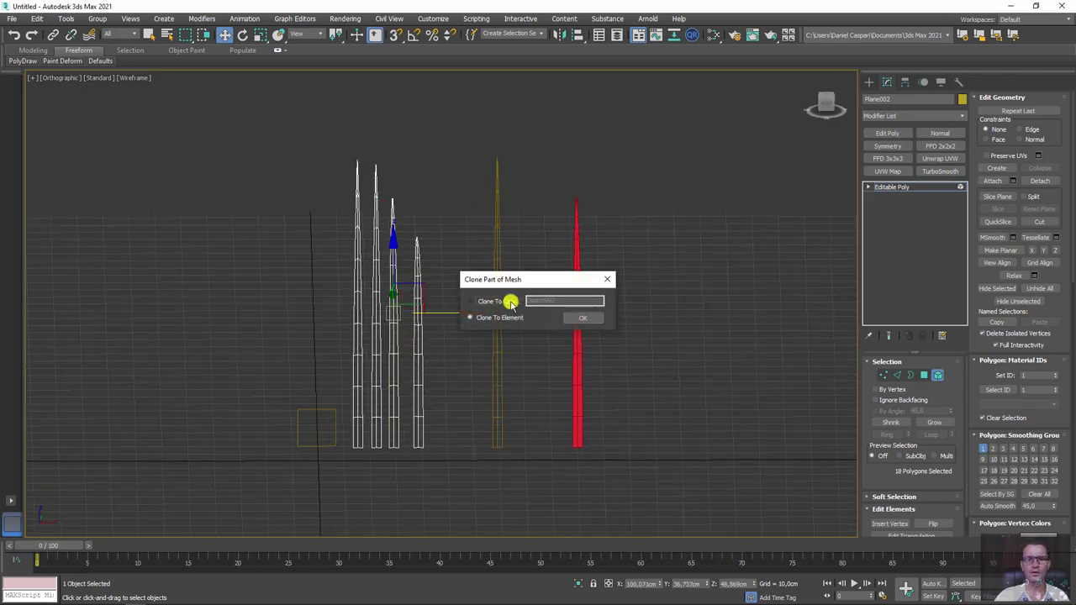
pyautogui.click(580, 317)
pyautogui.click(913, 187)
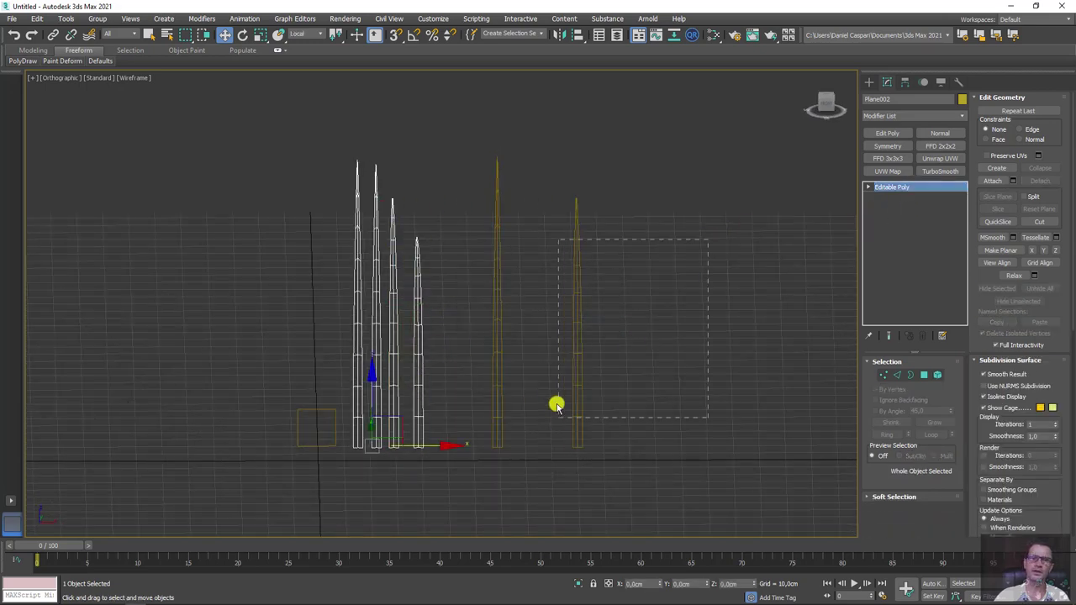
pyautogui.moveTo(557, 405); pyautogui.dragTo(558, 415)
# Step: In Left view, brush the blade's tip with Paint Deform Shift into a hooked curve
pyautogui.click(63, 60)
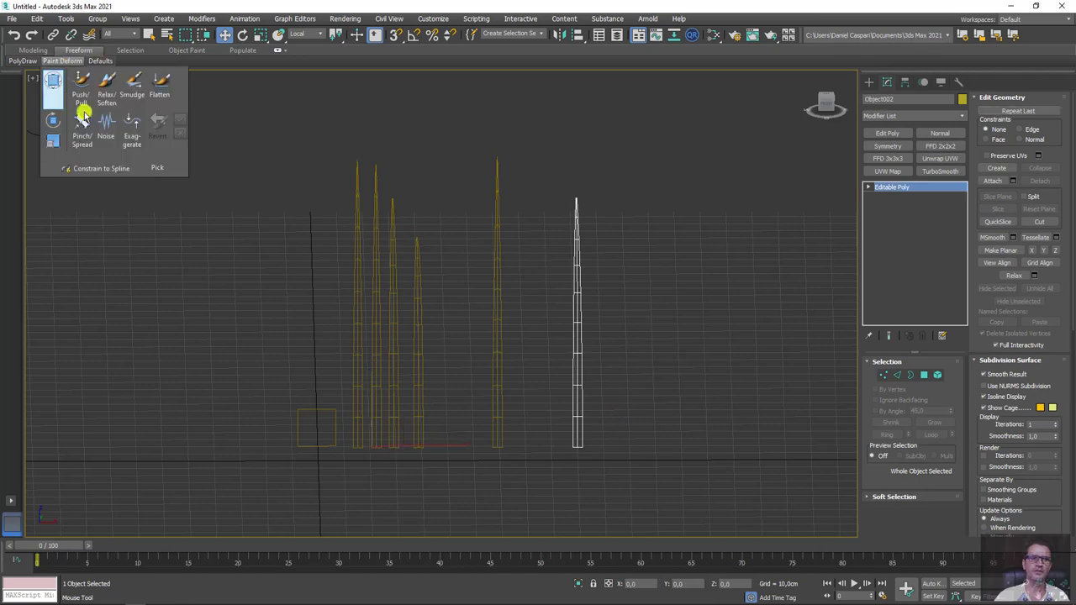
pyautogui.click(53, 90)
pyautogui.press('l')
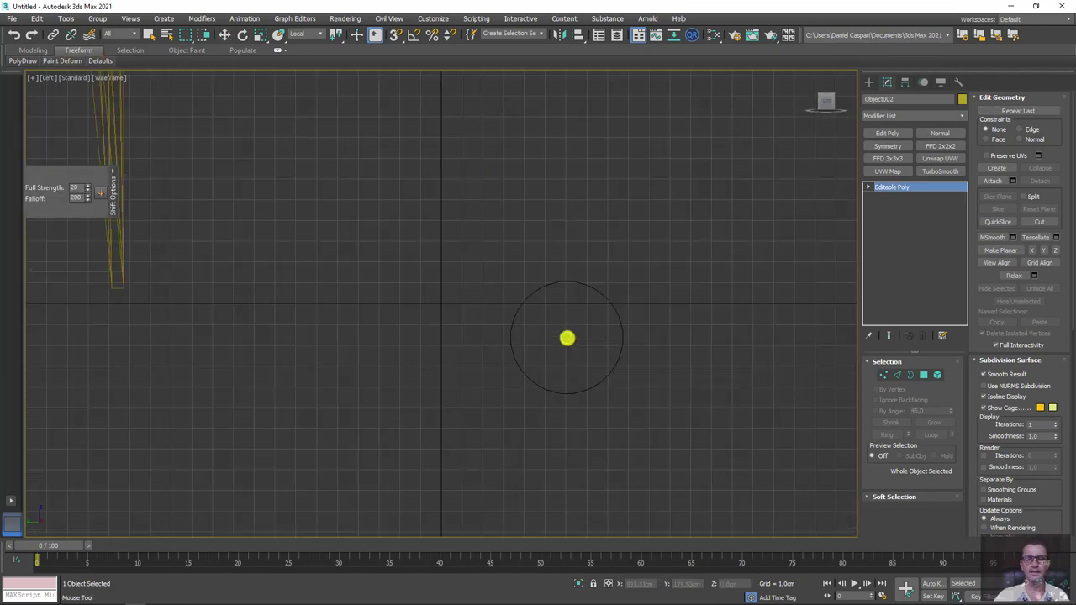
pyautogui.scroll(3, 566, 338)
pyautogui.moveTo(353, 271); pyautogui.dragTo(574, 377, button='middle')
pyautogui.scroll(-3, 516, 233)
pyautogui.moveTo(516, 233); pyautogui.dragTo(517, 317, button='middle')
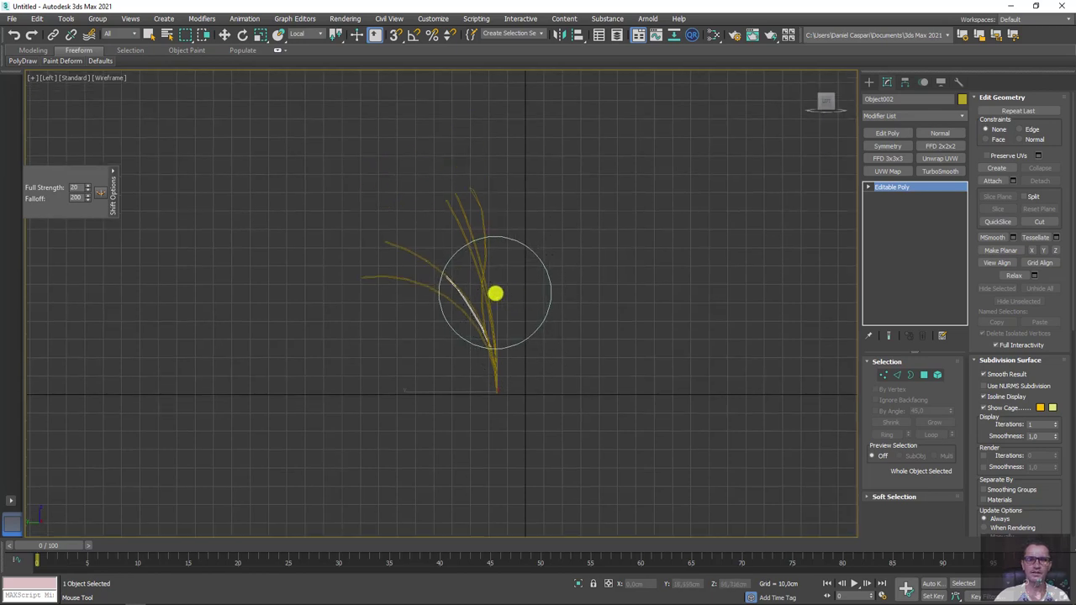
pyautogui.moveTo(496, 293)
pyautogui.mouseDown()
pyautogui.moveTo(363, 258)
pyautogui.moveTo(387, 292)
pyautogui.moveTo(515, 335)
pyautogui.mouseUp()
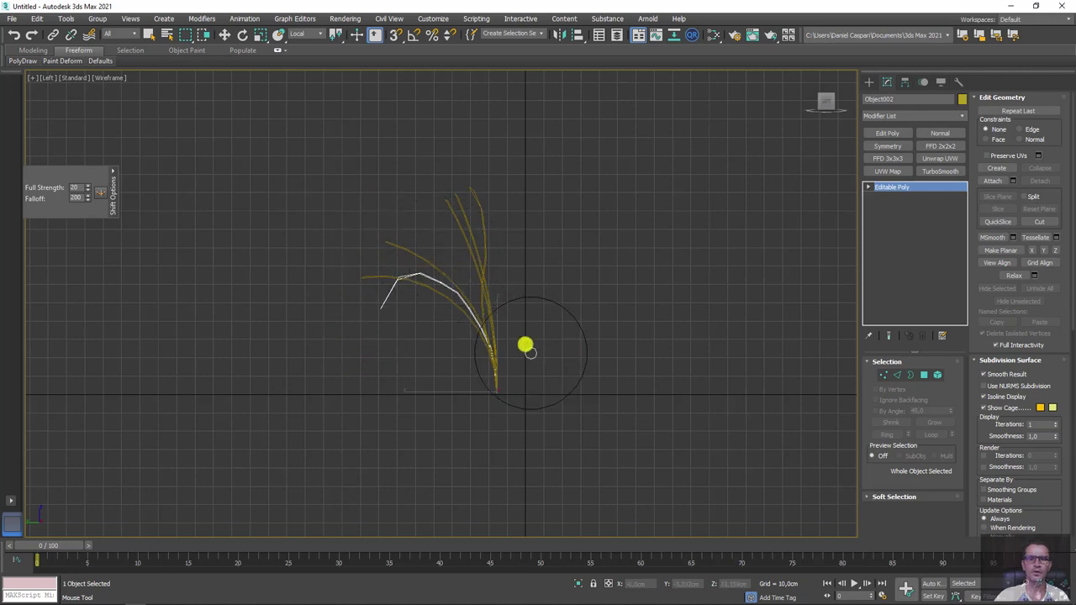
pyautogui.press('w')
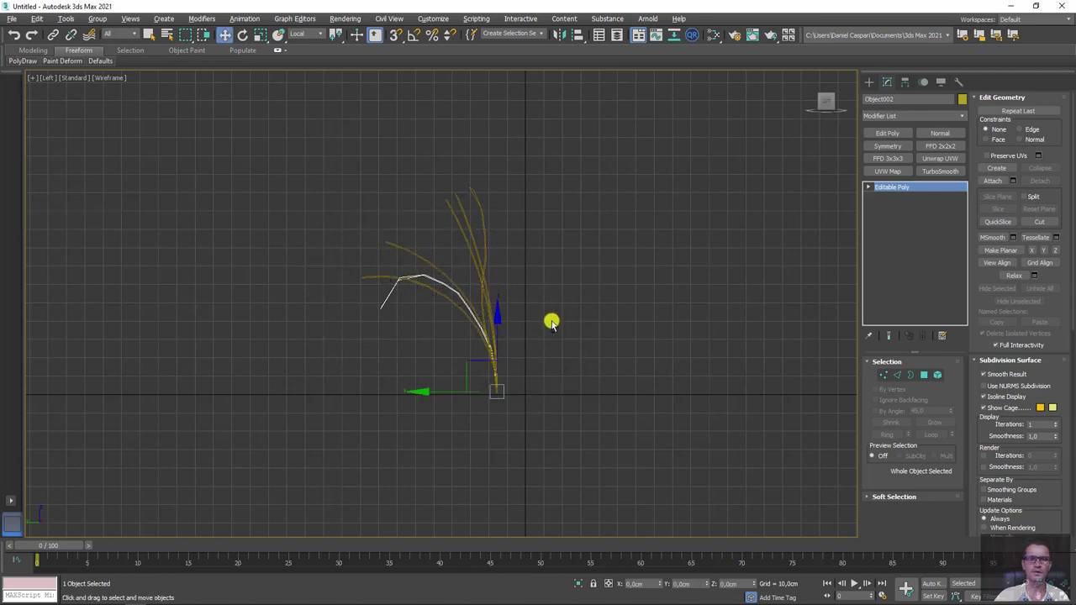
# Step: Select the four-blade plane and switch to Element sub-object mode
pyautogui.moveTo(552, 320)
pyautogui.keyDown('alt'); pyautogui.mouseDown(button='middle')
pyautogui.moveTo(401, 336)
pyautogui.moveTo(432, 340)
pyautogui.mouseUp(button='middle'); pyautogui.keyUp('alt')
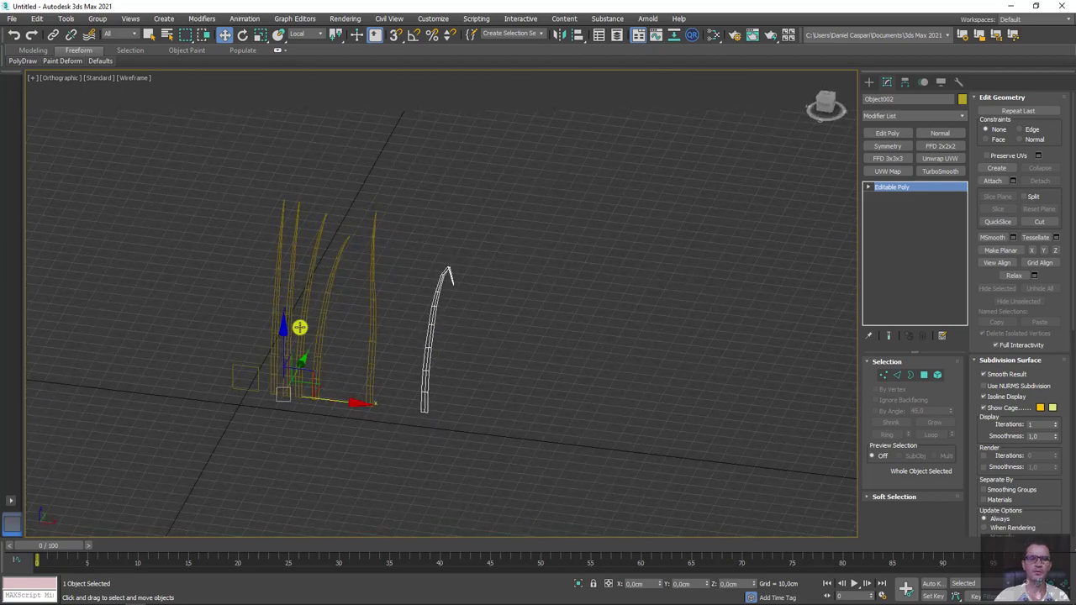
pyautogui.click(300, 327)
pyautogui.click(934, 375)
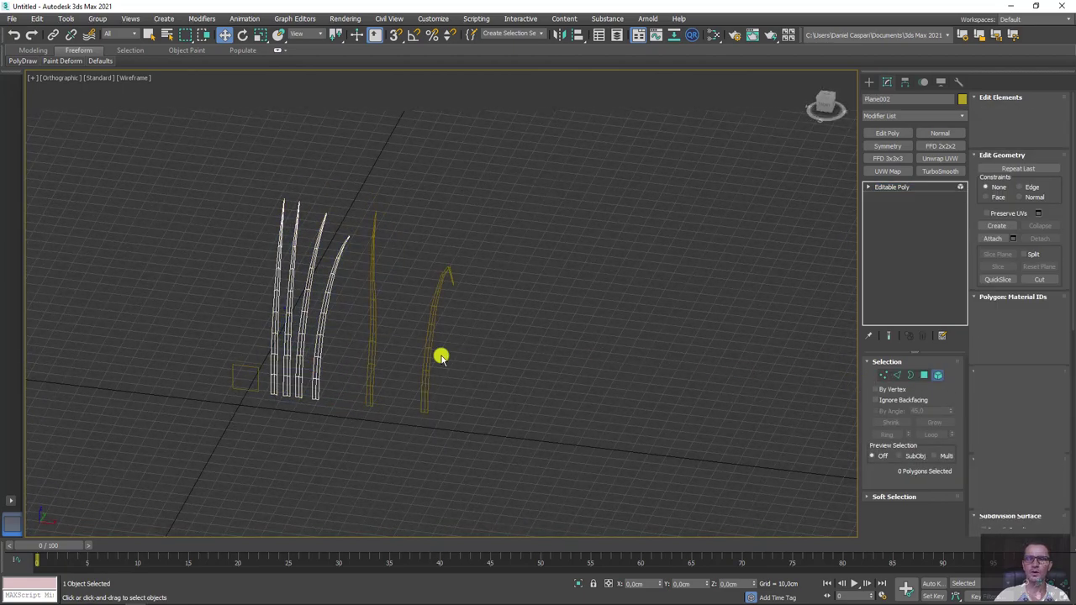
# Step: Shift-drag one blade of the plane into a separate cloned object and select it
pyautogui.click(298, 348)
pyautogui.keyDown('shift'); pyautogui.moveTo(359, 317); pyautogui.dragTo(538, 324); pyautogui.keyUp('shift')
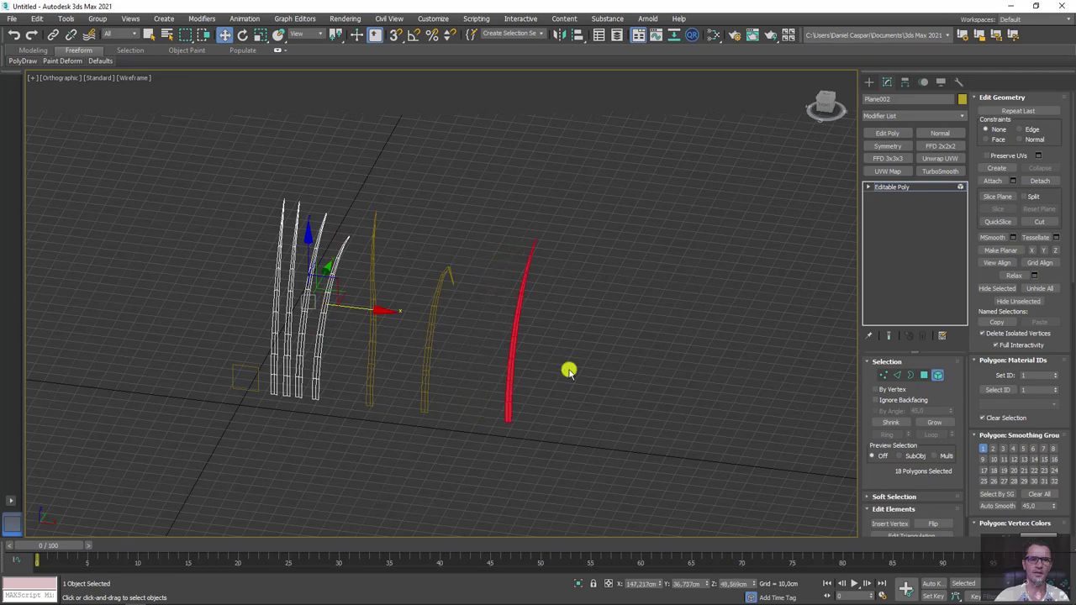
pyautogui.click(572, 320)
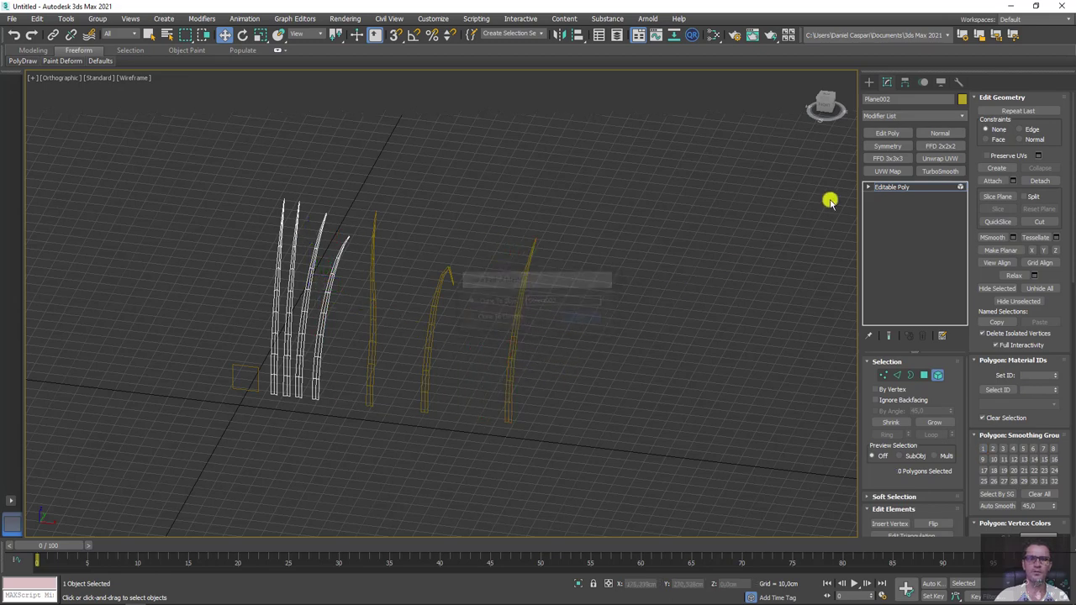
pyautogui.press('5')
pyautogui.moveTo(616, 231); pyautogui.dragTo(508, 419)
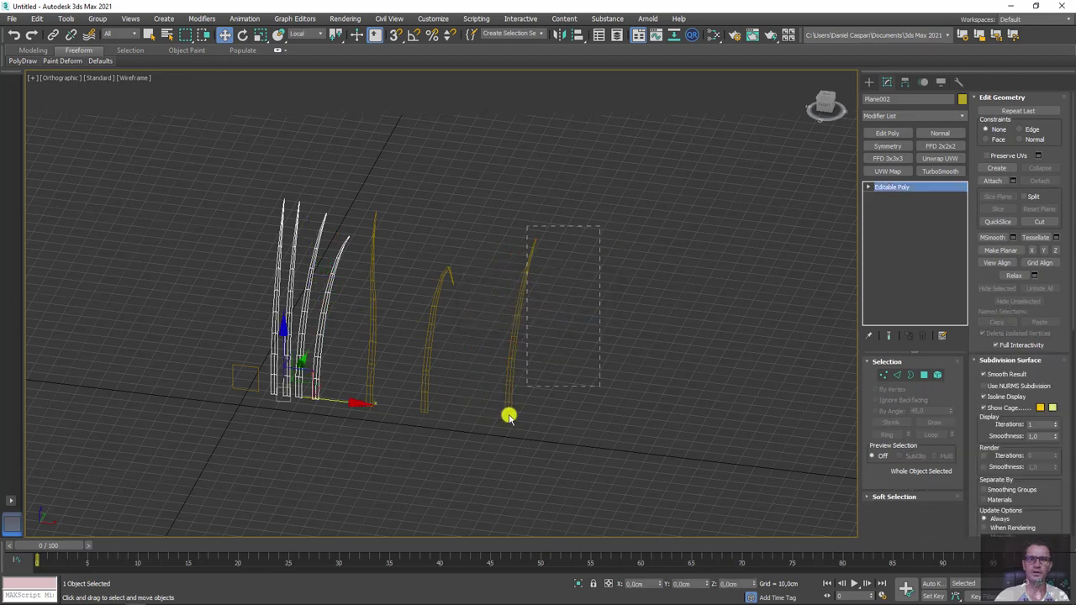
# Step: Bend the cloned blades into different arcs with Paint Deform in Left view
pyautogui.click(76, 60)
pyautogui.click(53, 80)
pyautogui.moveTo(379, 336)
pyautogui.keyDown('alt'); pyautogui.mouseDown(button='middle')
pyautogui.moveTo(468, 333)
pyautogui.moveTo(523, 318)
pyautogui.mouseUp(button='middle'); pyautogui.keyUp('alt')
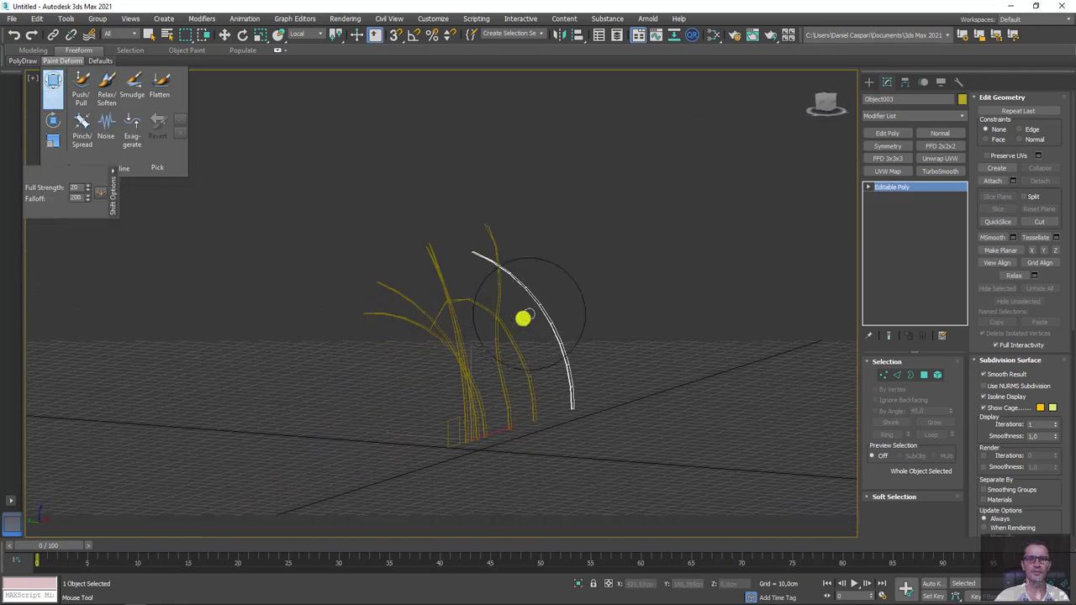
pyautogui.press('l')
pyautogui.scroll(-5, 603, 505)
pyautogui.scroll(-3, 543, 378)
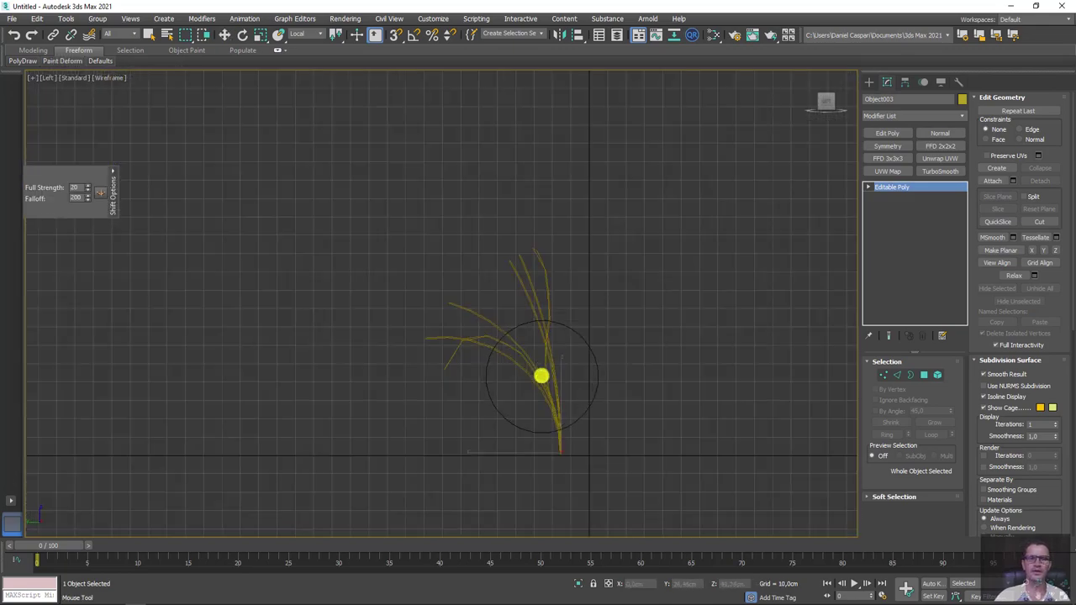
pyautogui.scroll(3, 532, 314)
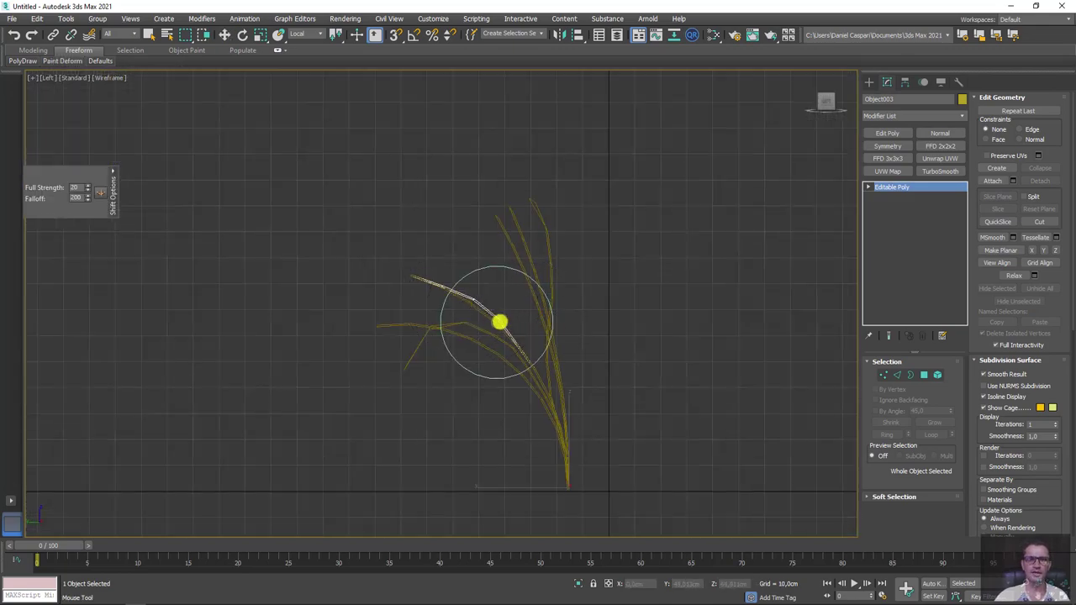
pyautogui.moveTo(500, 321); pyautogui.dragTo(432, 274)
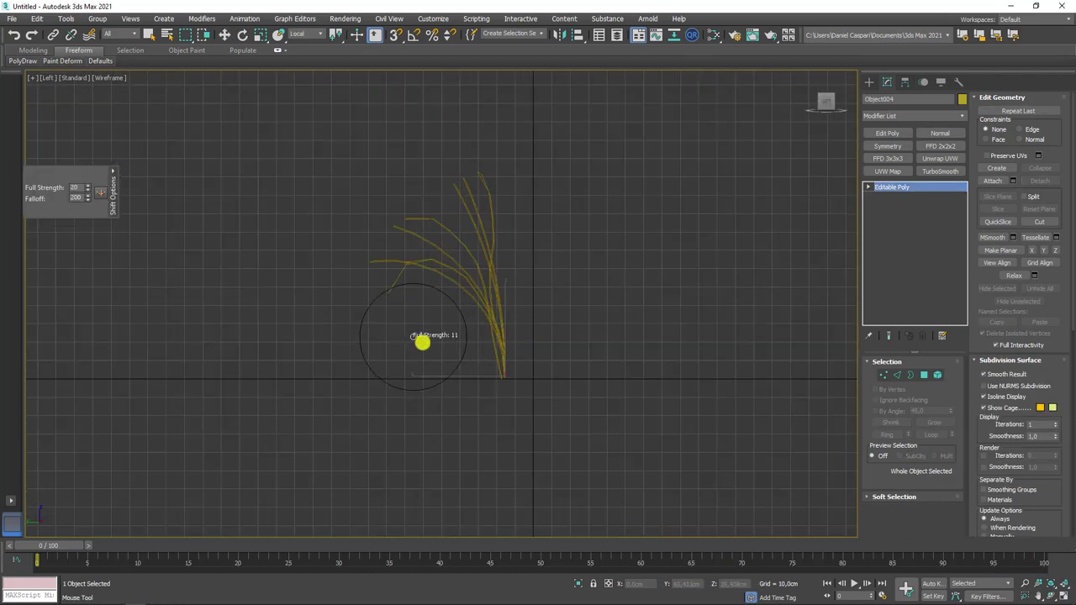
pyautogui.moveTo(423, 339)
pyautogui.mouseDown()
pyautogui.moveTo(372, 288)
pyautogui.moveTo(443, 364)
pyautogui.mouseUp()
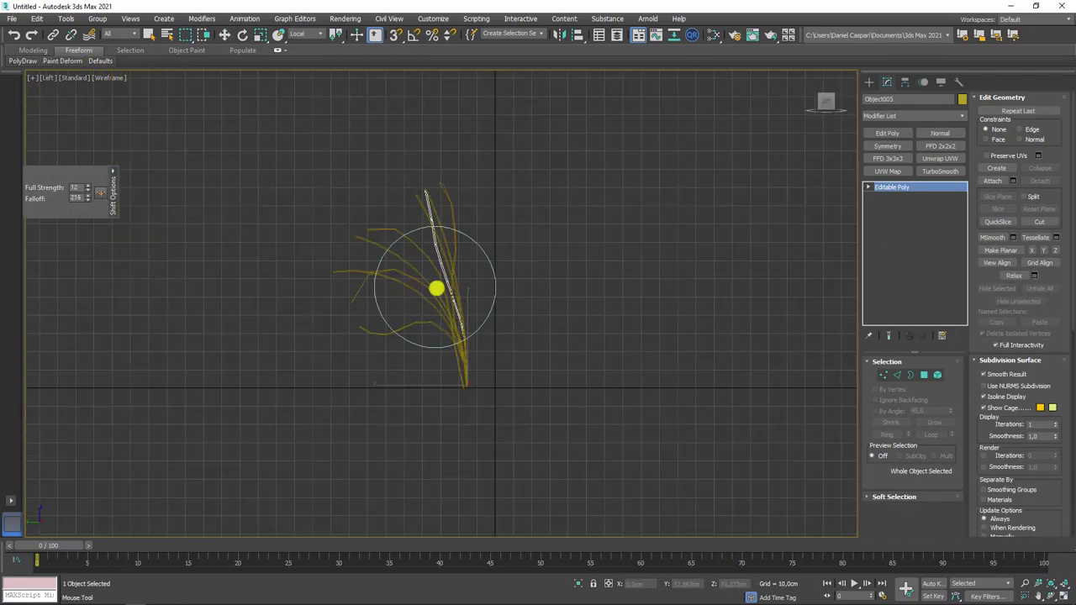
pyautogui.moveTo(437, 289)
pyautogui.mouseDown()
pyautogui.moveTo(437, 317)
pyautogui.moveTo(432, 255)
pyautogui.mouseUp()
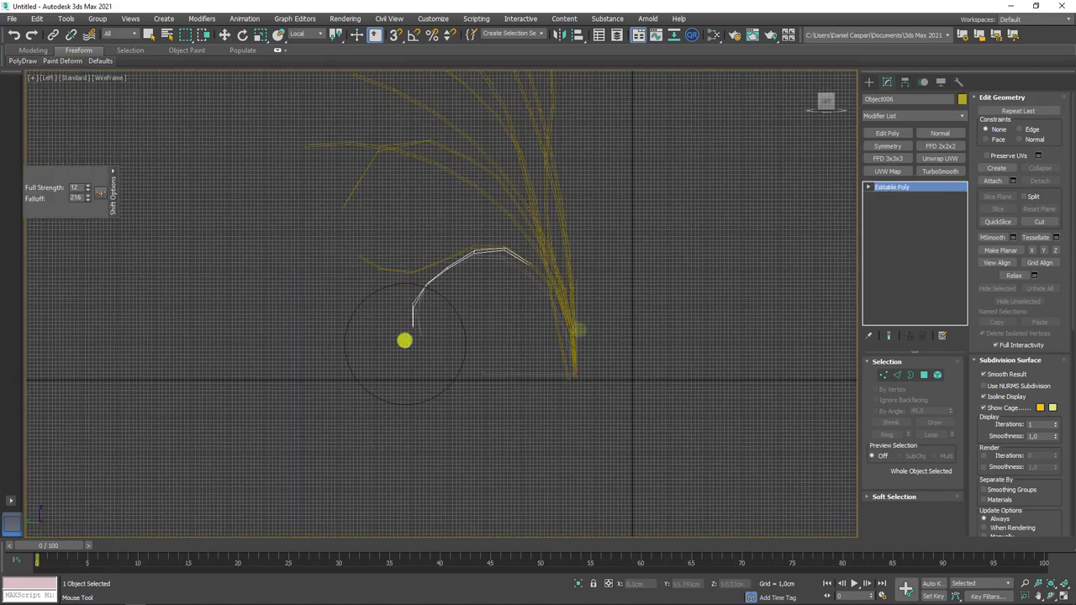
pyautogui.moveTo(406, 339)
pyautogui.mouseDown()
pyautogui.moveTo(576, 357)
pyautogui.moveTo(555, 297)
pyautogui.moveTo(513, 259)
pyautogui.moveTo(468, 255)
pyautogui.moveTo(439, 283)
pyautogui.mouseUp()
pyautogui.press('w')
# Step: Orbit and zoom to a low frontal view of the bent blades
pyautogui.scroll(-5, 511, 305)
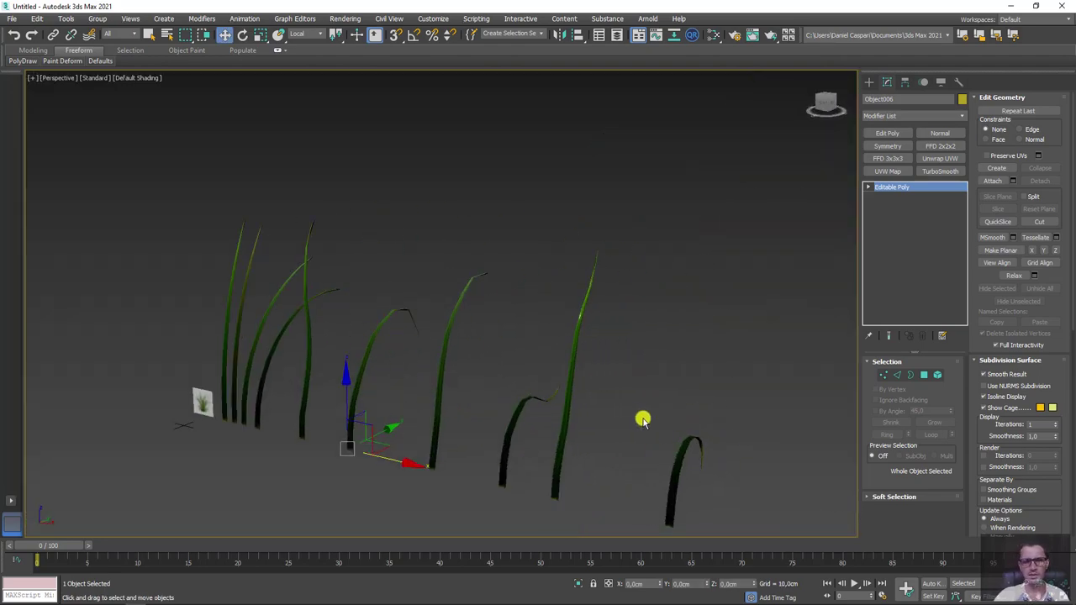
pyautogui.moveTo(642, 420)
pyautogui.keyDown('alt'); pyautogui.mouseDown(button='middle')
pyautogui.moveTo(685, 368)
pyautogui.moveTo(653, 230)
pyautogui.moveTo(598, 294)
pyautogui.mouseUp(button='middle'); pyautogui.keyUp('alt')
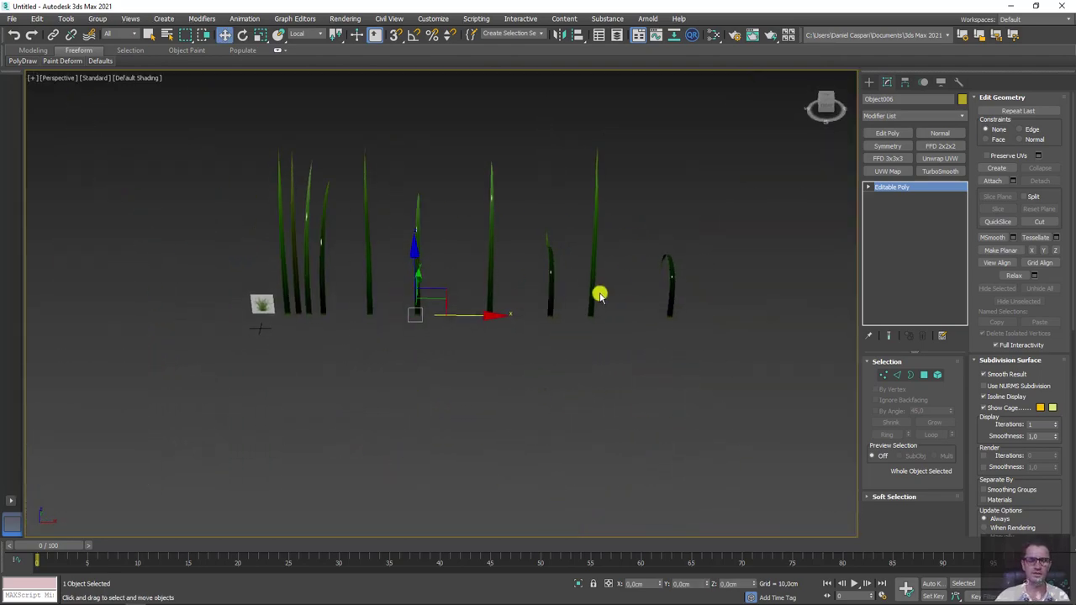
pyautogui.scroll(3, 589, 286)
pyautogui.scroll(3, 504, 240)
pyautogui.scroll(3, 435, 254)
pyautogui.scroll(3, 420, 277)
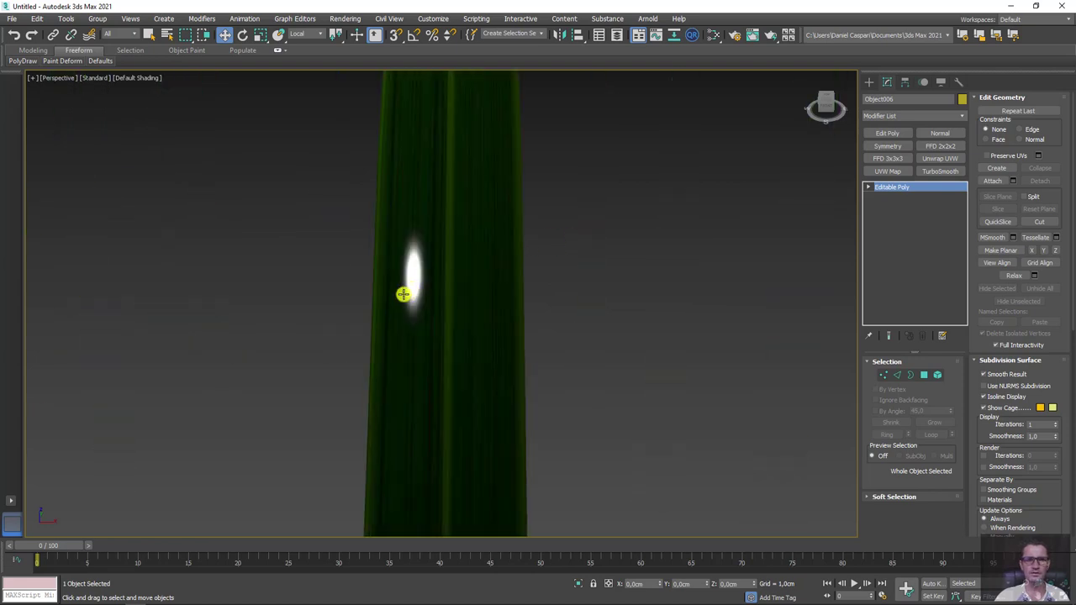
pyautogui.scroll(2, 412, 288)
pyautogui.scroll(-8, 428, 286)
pyautogui.scroll(-3, 428, 295)
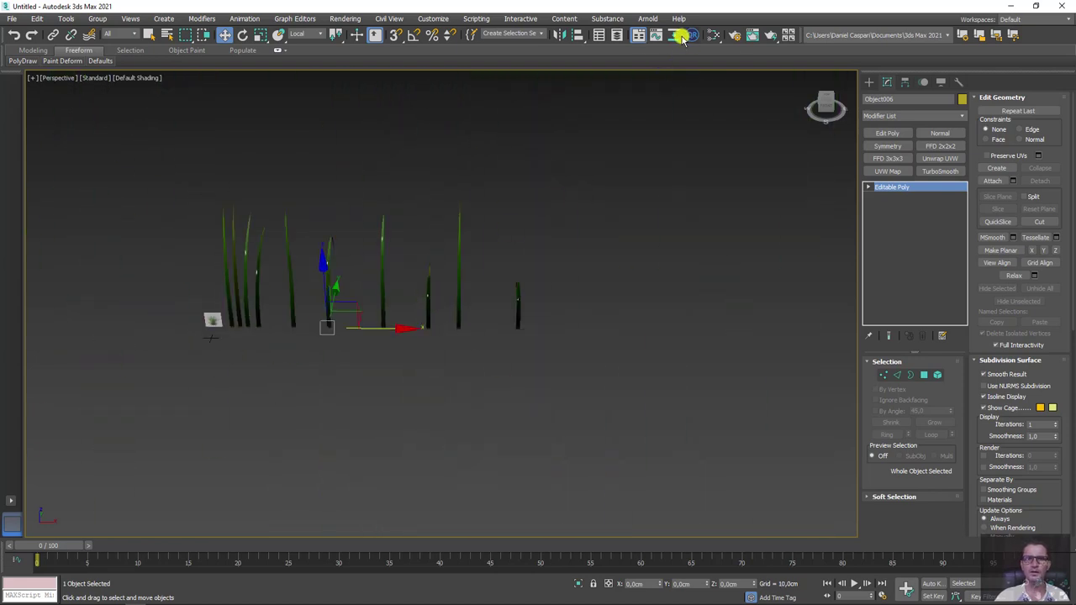
# Step: Load the grass blade's Physical Material #26 into the Slate Material Editor with the eyedropper
pyautogui.click(683, 36)
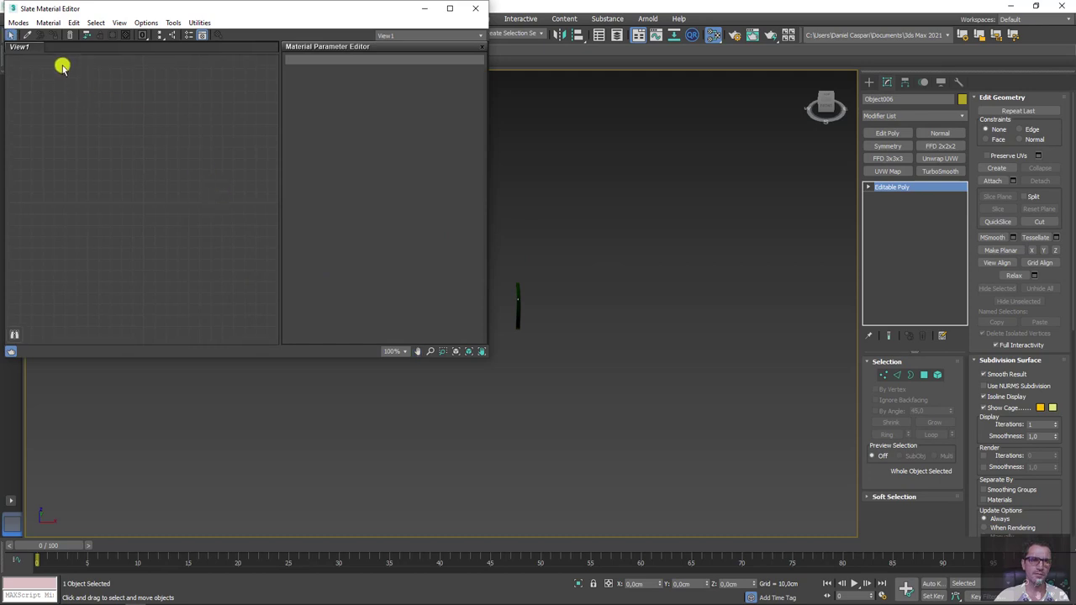
pyautogui.click(26, 35)
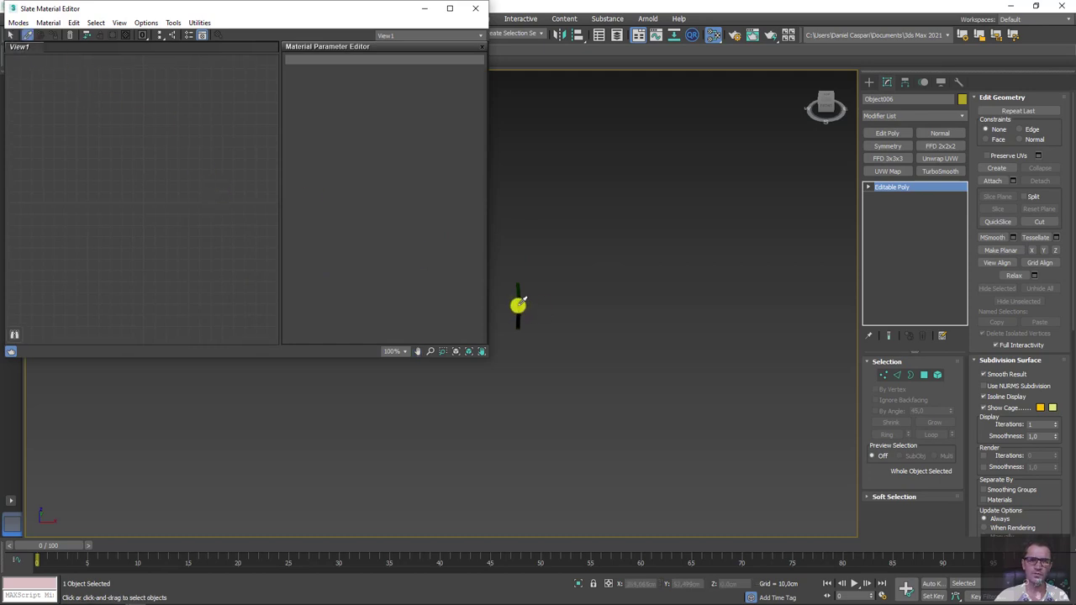
pyautogui.click(518, 304)
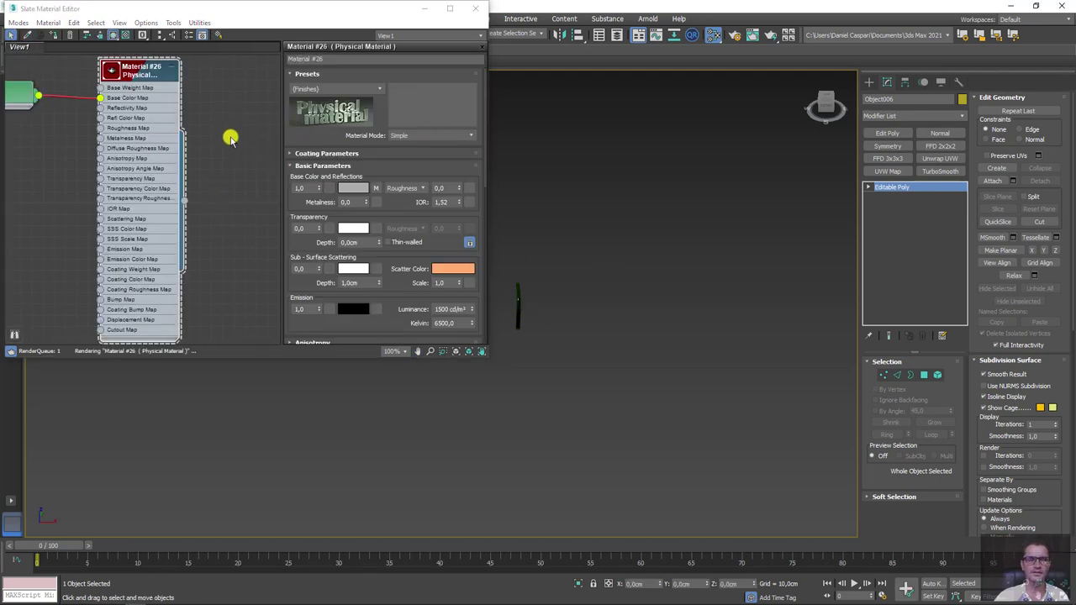
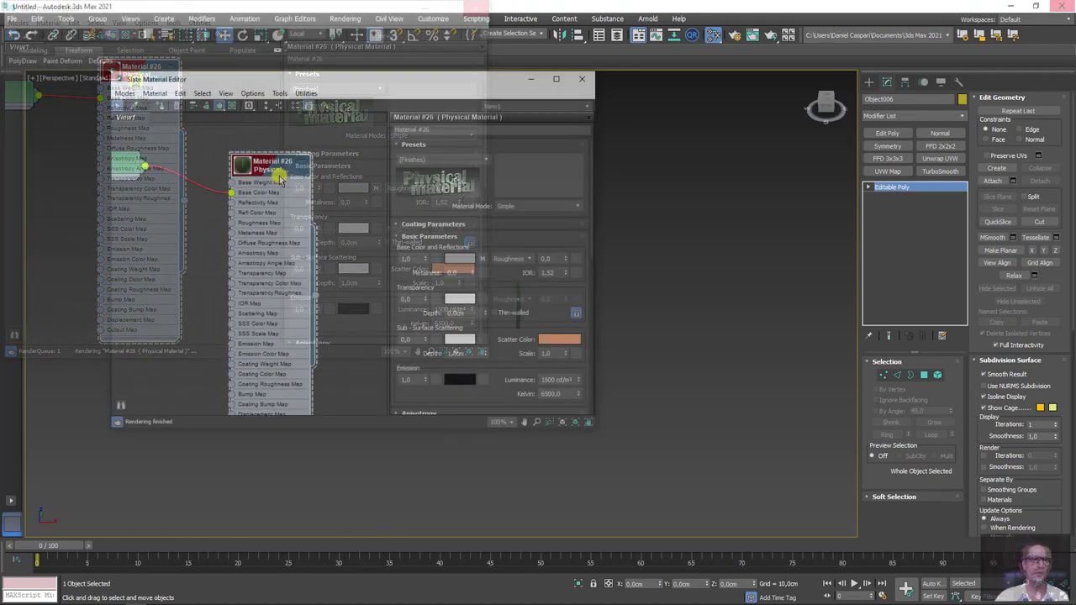
# Step: In Slate, create a VRayMtl (Material #27) and wire the grass bitmap into its Diffuse map
pyautogui.scroll(2, 235, 177)
pyautogui.scroll(2, 249, 175)
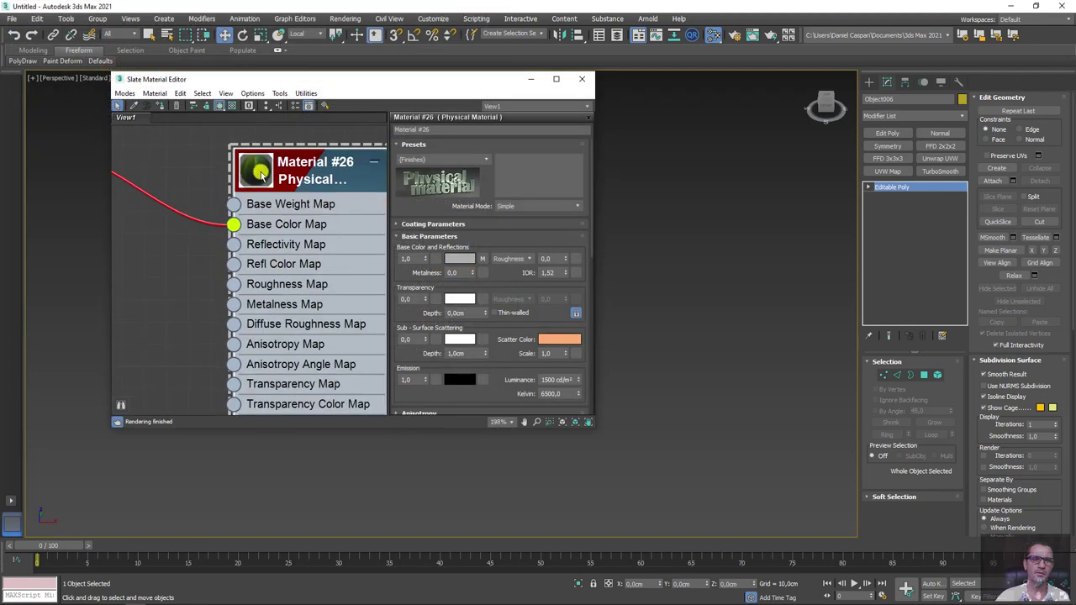
pyautogui.scroll(2, 265, 176)
pyautogui.scroll(-2, 284, 168)
pyautogui.scroll(-2, 269, 164)
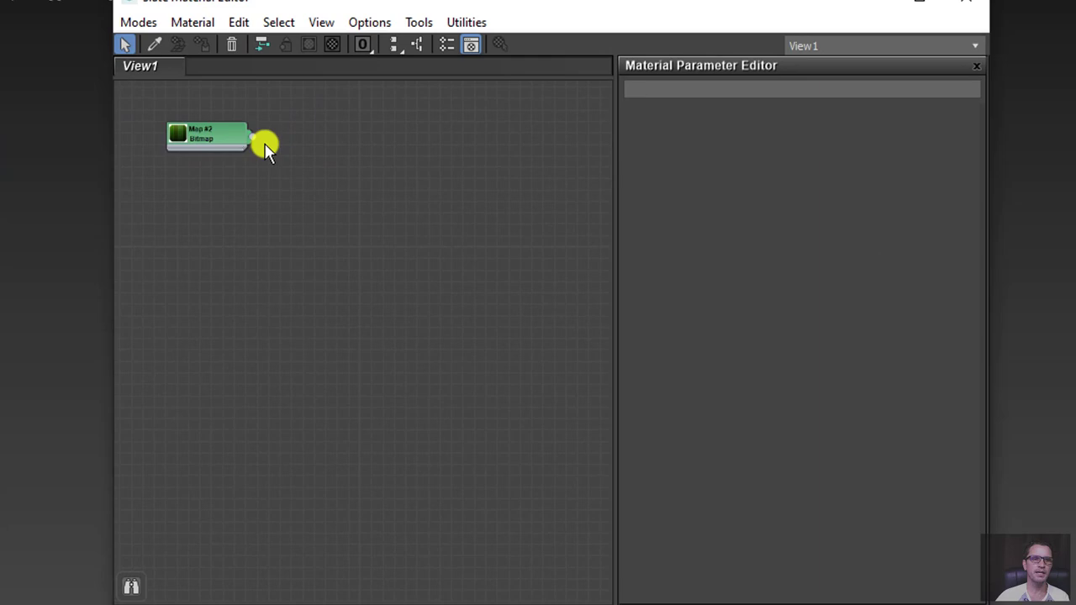
pyautogui.moveTo(214, 155); pyautogui.dragTo(286, 155)
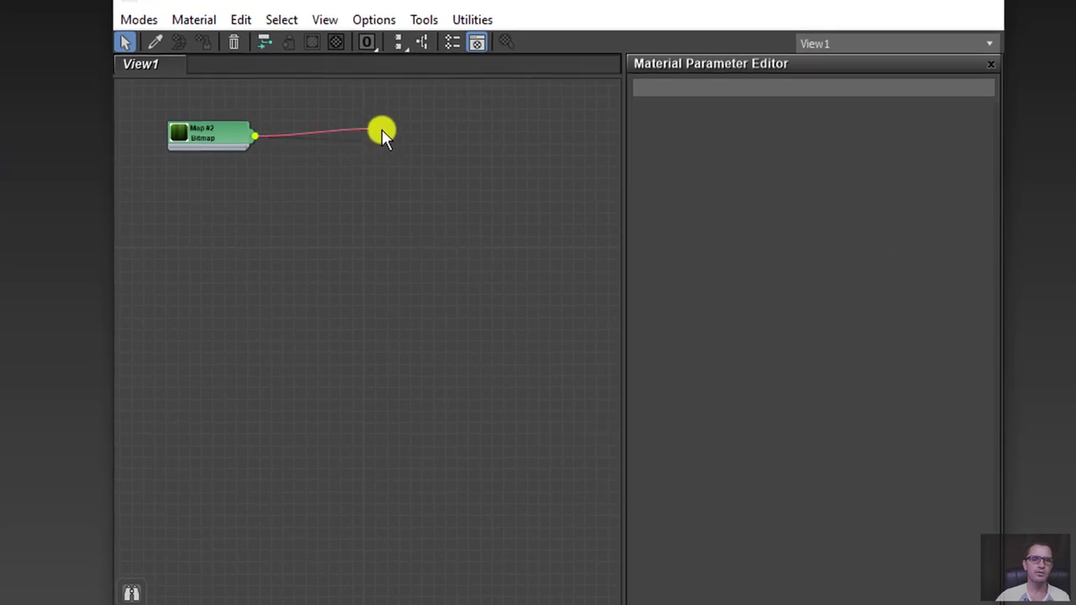
pyautogui.moveTo(381, 132); pyautogui.dragTo(376, 132)
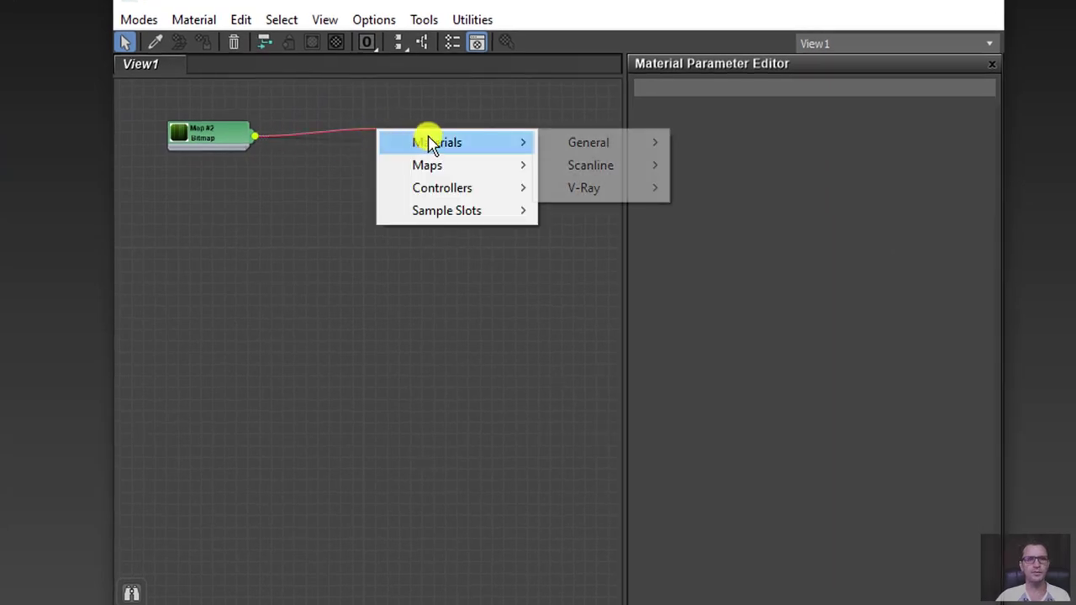
pyautogui.moveTo(583, 188)
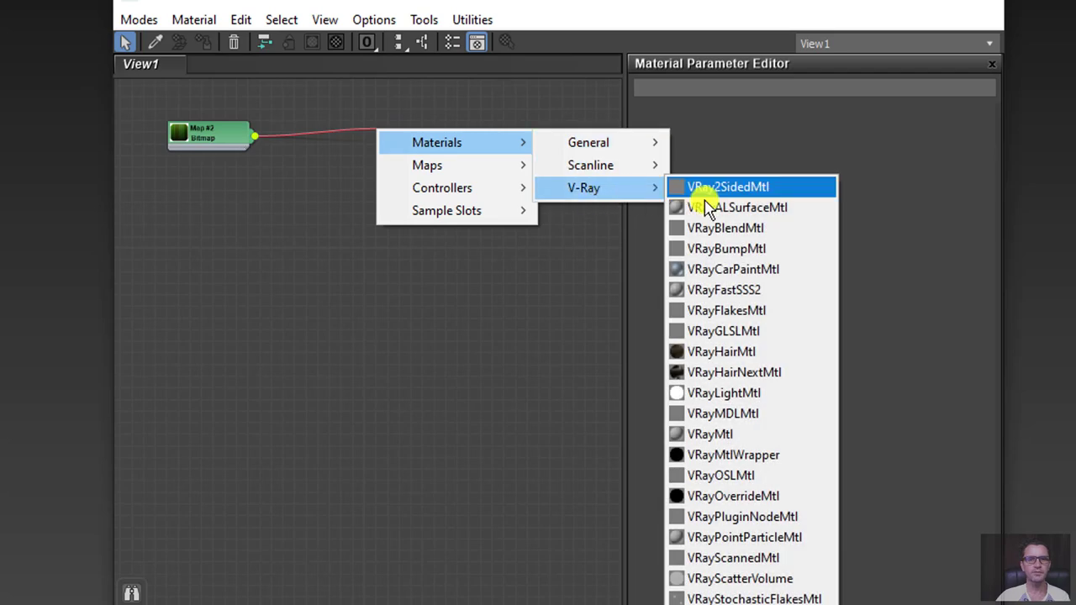
pyautogui.click(719, 434)
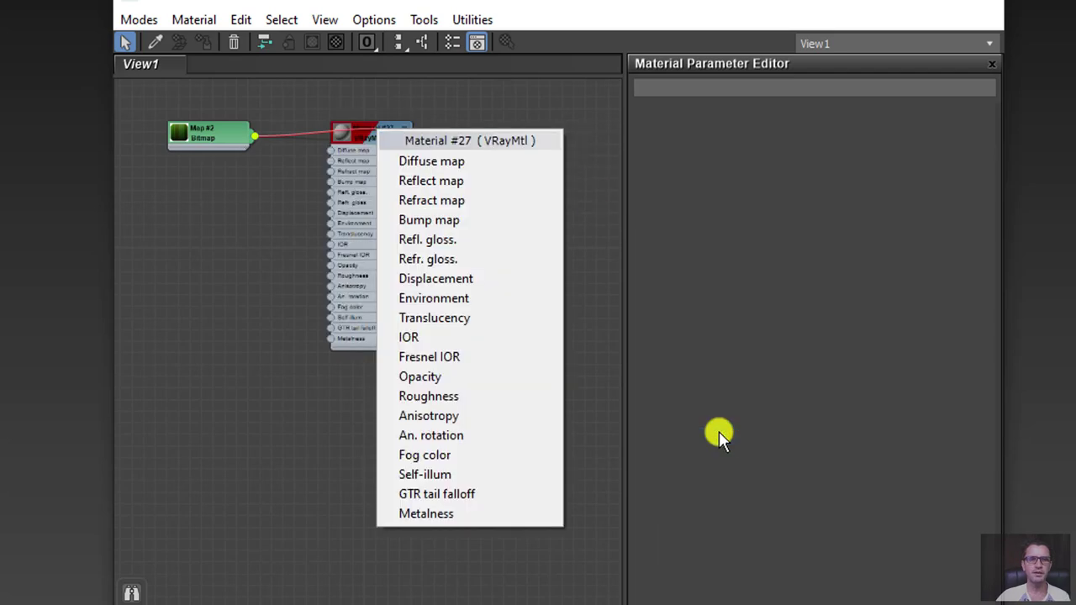
pyautogui.click(424, 162)
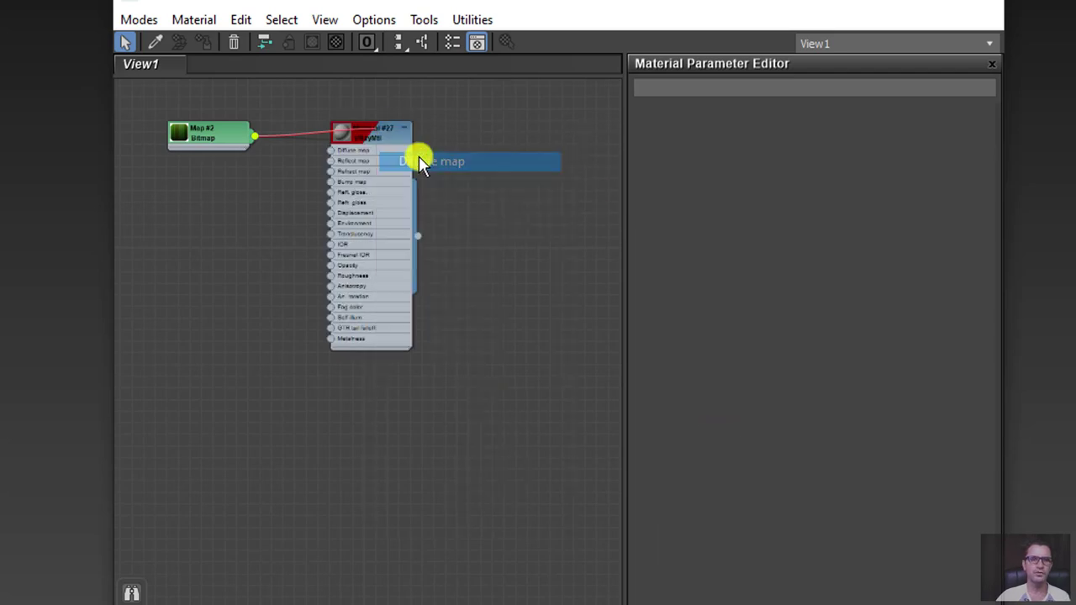
pyautogui.doubleClick(374, 132)
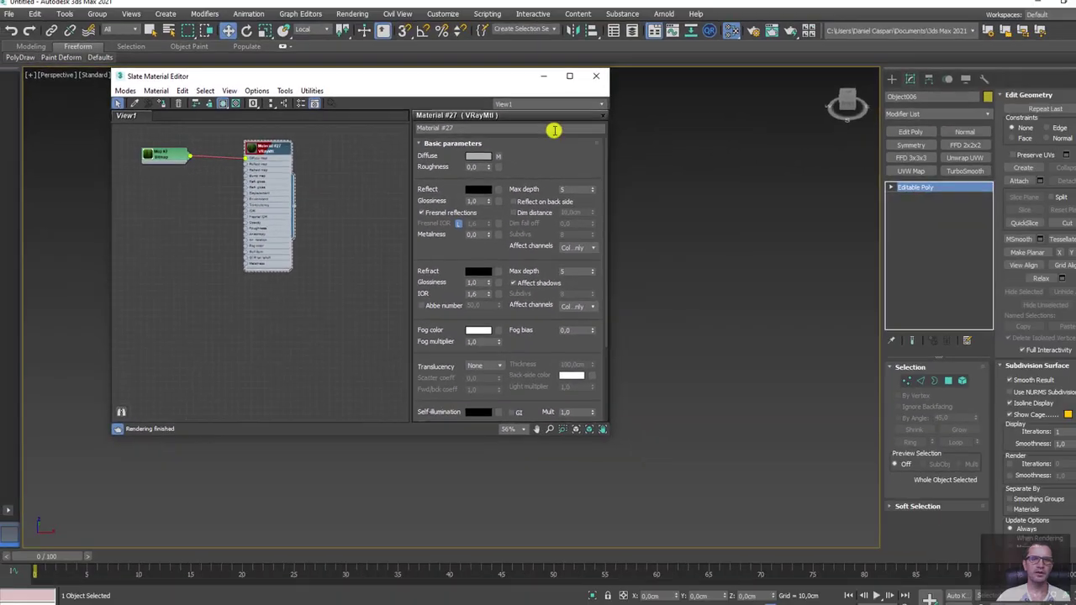
# Step: Assign Material #27 to the selected grass blades and close the material editor
pyautogui.moveTo(618, 336); pyautogui.dragTo(792, 252)
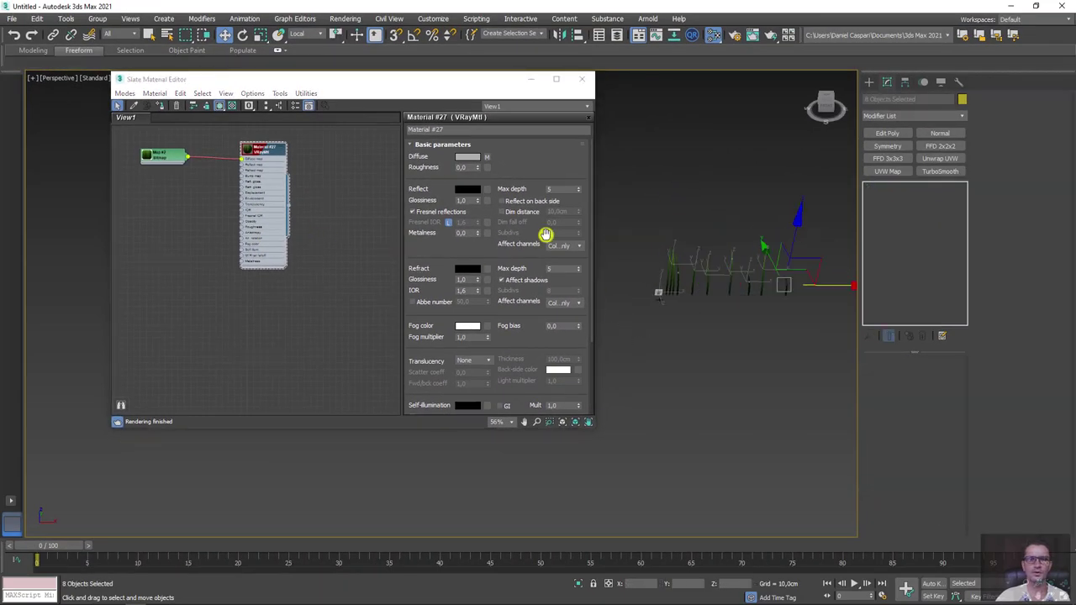
pyautogui.keyDown('alt'); pyautogui.moveTo(669, 232); pyautogui.dragTo(747, 206, button='middle'); pyautogui.keyUp('alt')
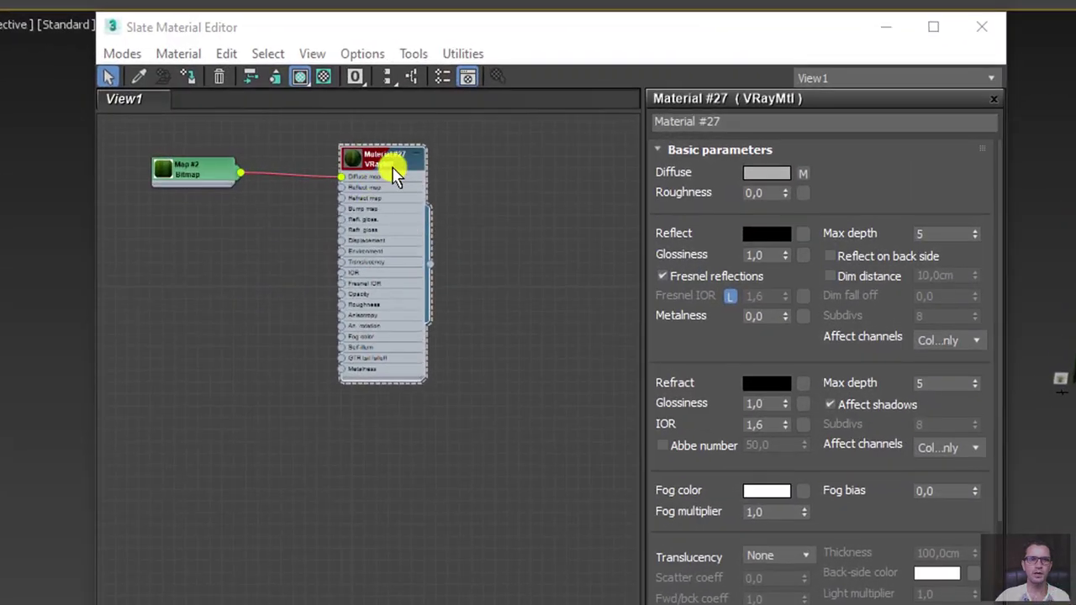
pyautogui.rightClick(395, 175)
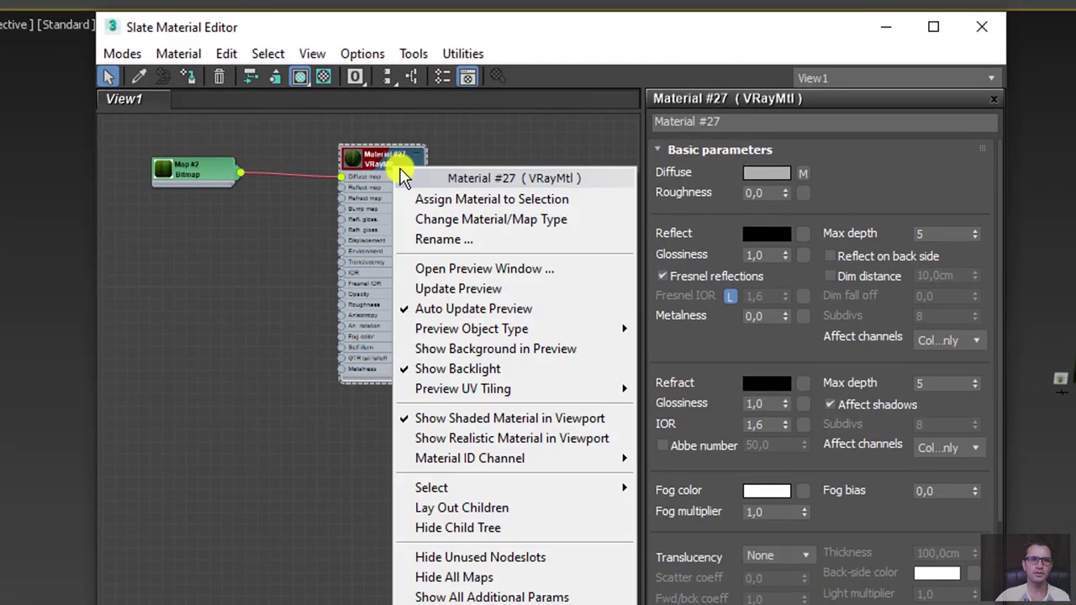
pyautogui.click(494, 202)
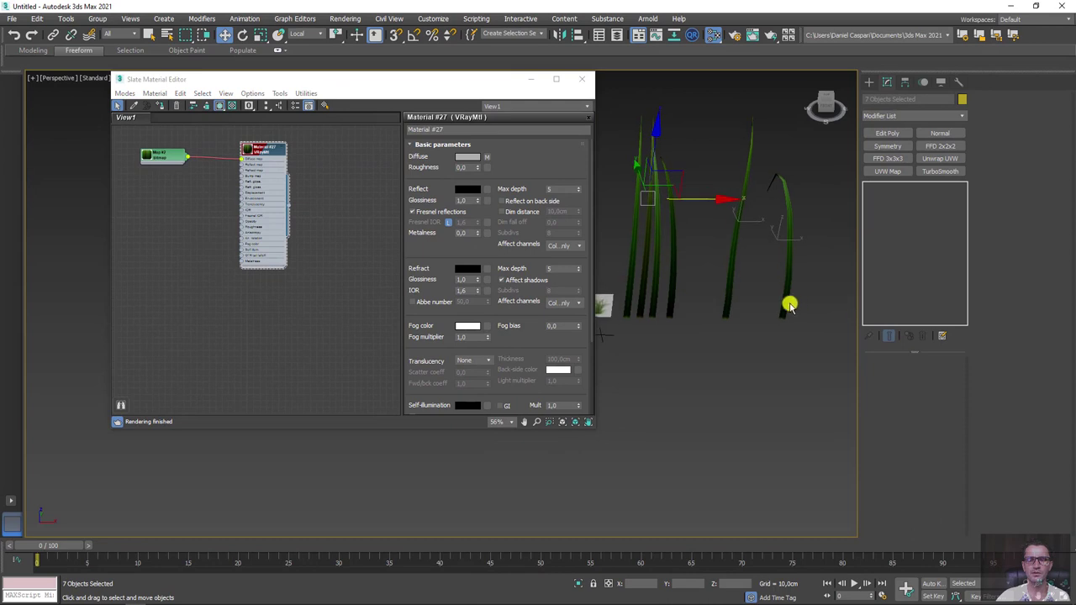
pyautogui.scroll(3, 709, 243)
pyautogui.scroll(5, 694, 233)
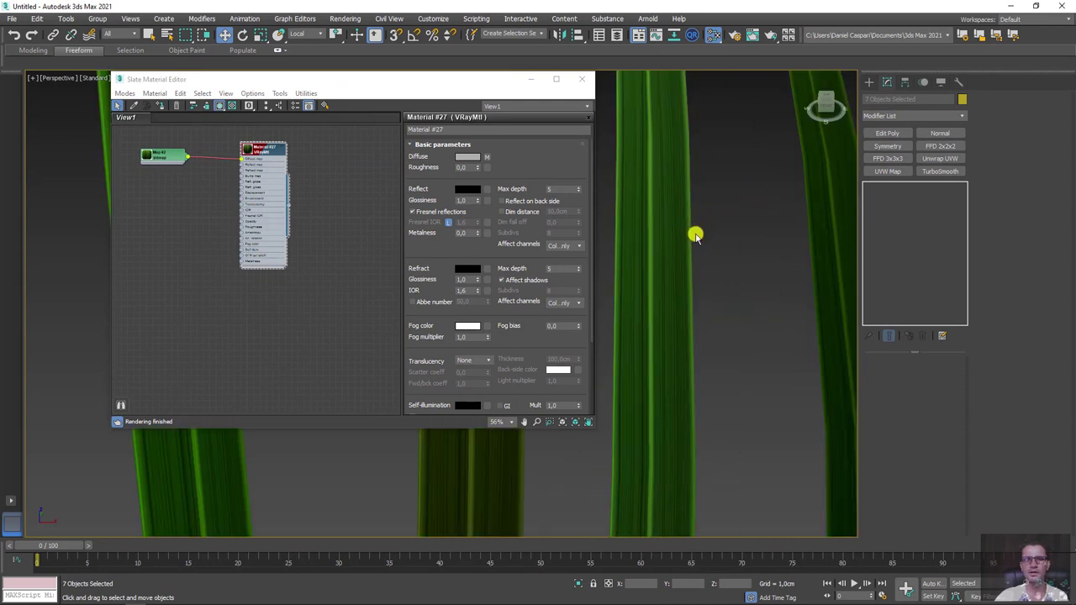
pyautogui.moveTo(694, 232)
pyautogui.mouseDown(button='middle')
pyautogui.moveTo(655, 186)
pyautogui.moveTo(420, 278)
pyautogui.moveTo(350, 290)
pyautogui.moveTo(440, 300)
pyautogui.mouseUp(button='middle')
pyautogui.click(590, 82)
pyautogui.scroll(-8, 664, 214)
pyautogui.scroll(4, 444, 296)
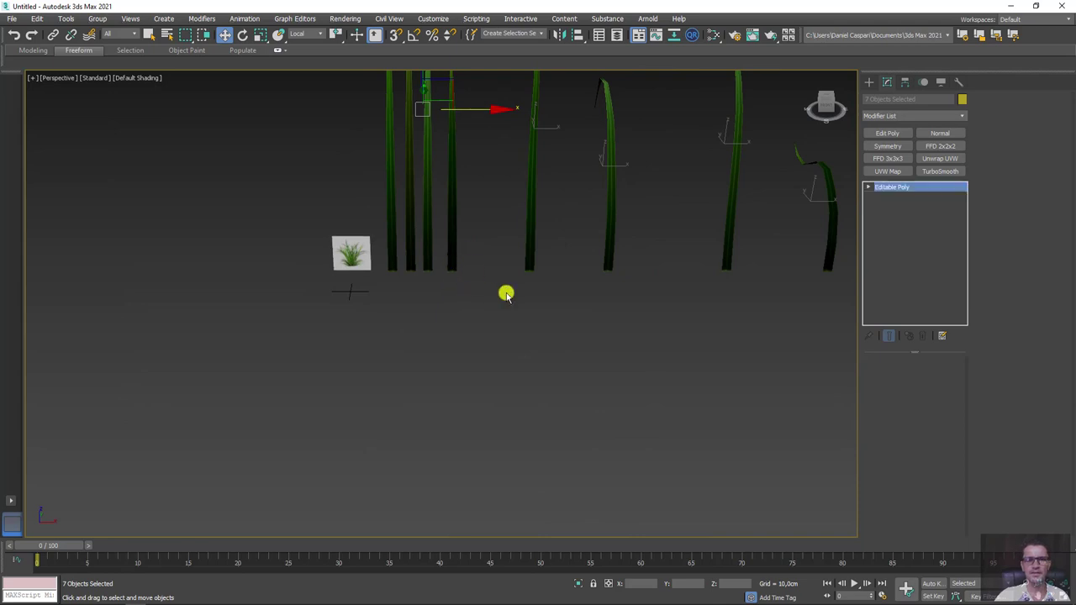
# Step: In Element mode, detach the grass blade elements one by one into separate objects
pyautogui.press('F4')
pyautogui.click(936, 375)
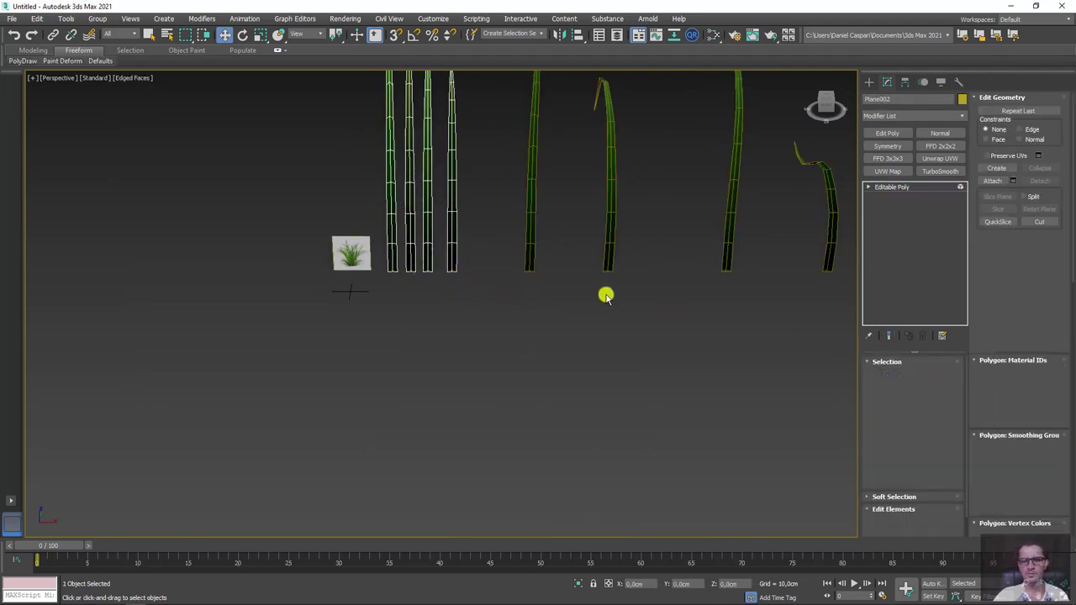
pyautogui.click(454, 231)
pyautogui.click(1040, 182)
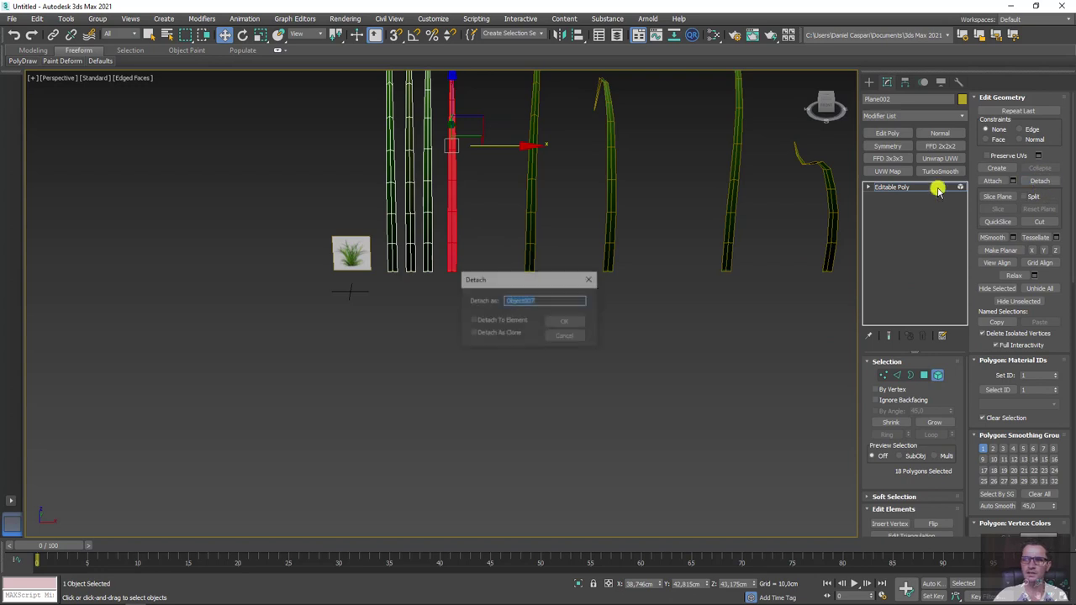
pyautogui.click(565, 291)
pyautogui.click(427, 241)
pyautogui.click(1048, 192)
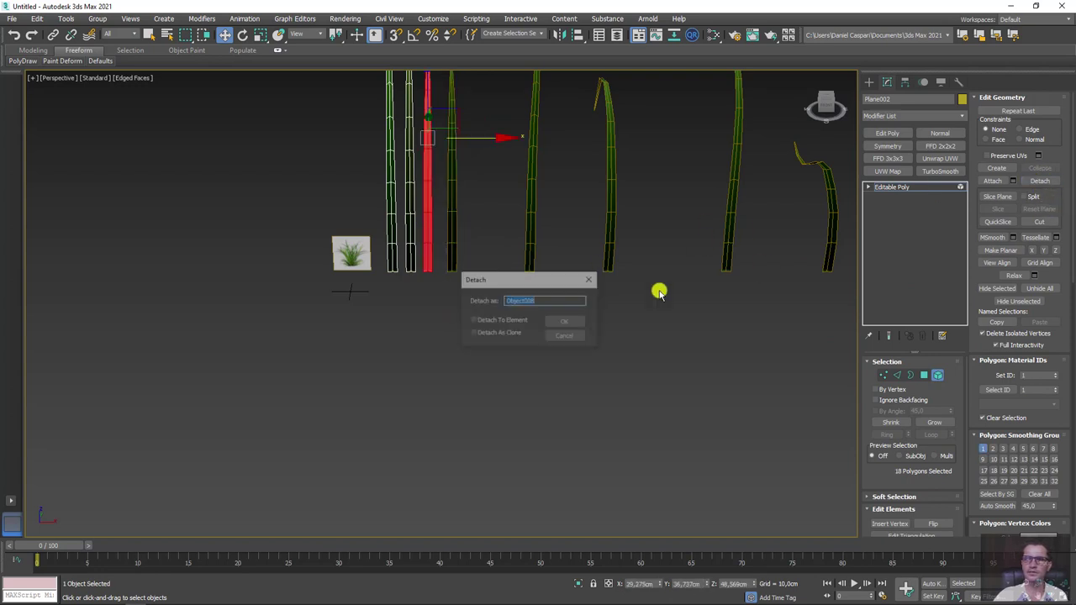
pyautogui.click(565, 295)
pyautogui.moveTo(583, 305); pyautogui.dragTo(448, 216)
pyautogui.click(410, 192)
pyautogui.click(1028, 183)
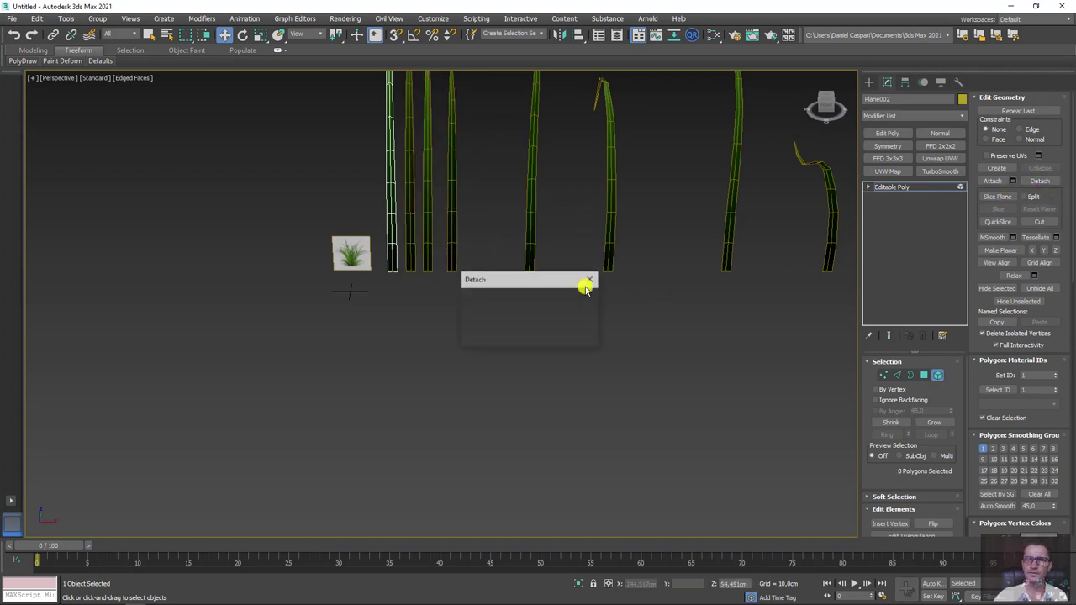
pyautogui.click(583, 283)
# Step: Back at object level, select all ten blades, nudge them slightly left, then pick the grass image plane
pyautogui.scroll(-5, 514, 361)
pyautogui.click(893, 187)
pyautogui.moveTo(807, 258); pyautogui.dragTo(736, 248, button='middle')
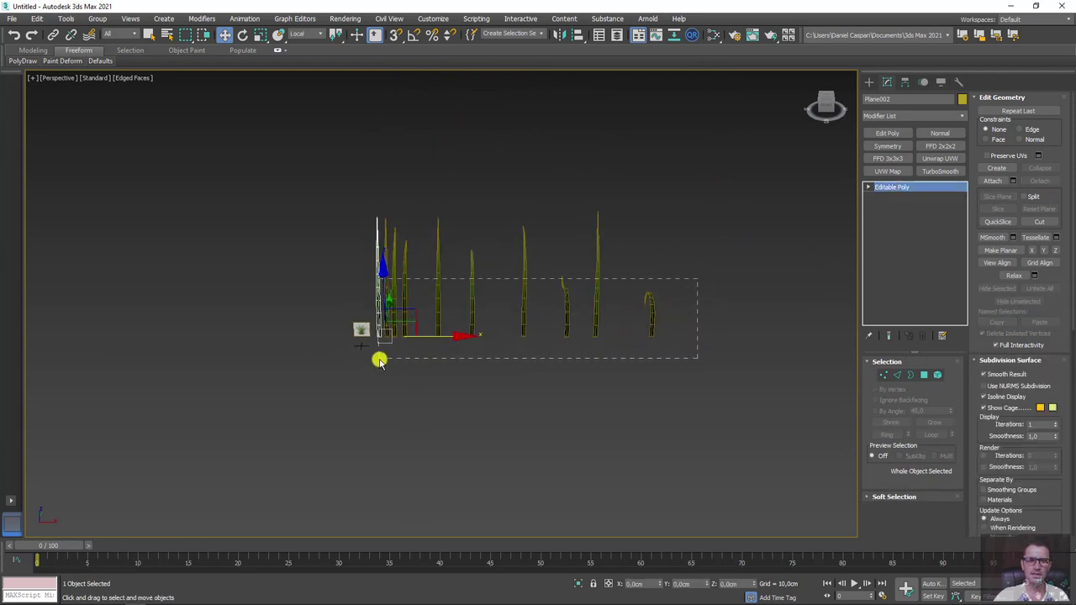
pyautogui.moveTo(380, 360); pyautogui.dragTo(378, 360)
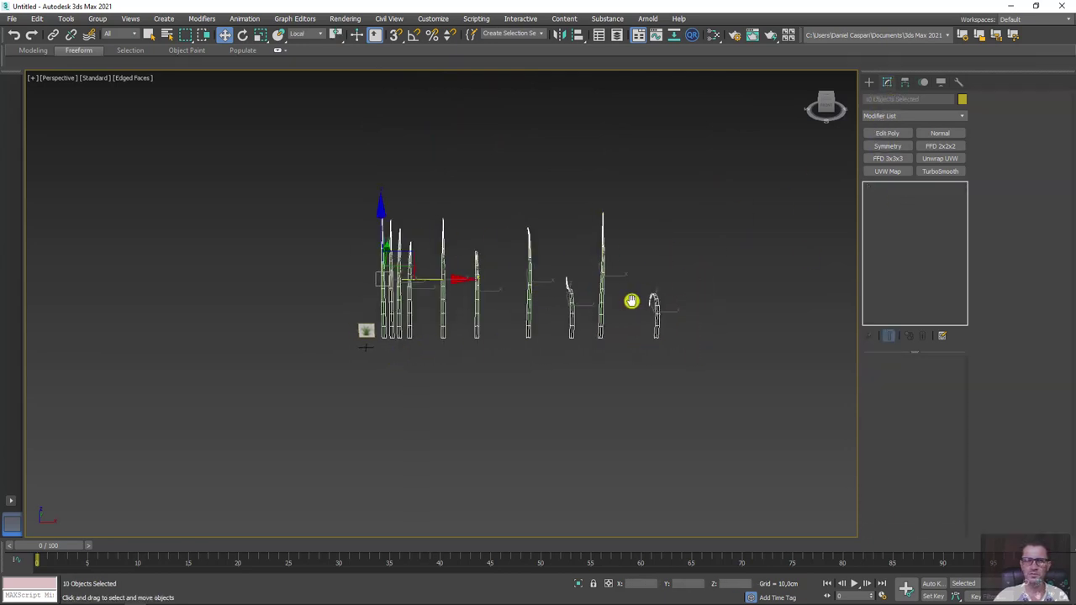
pyautogui.hotkey('shift', 'z')
pyautogui.moveTo(580, 295); pyautogui.dragTo(571, 301)
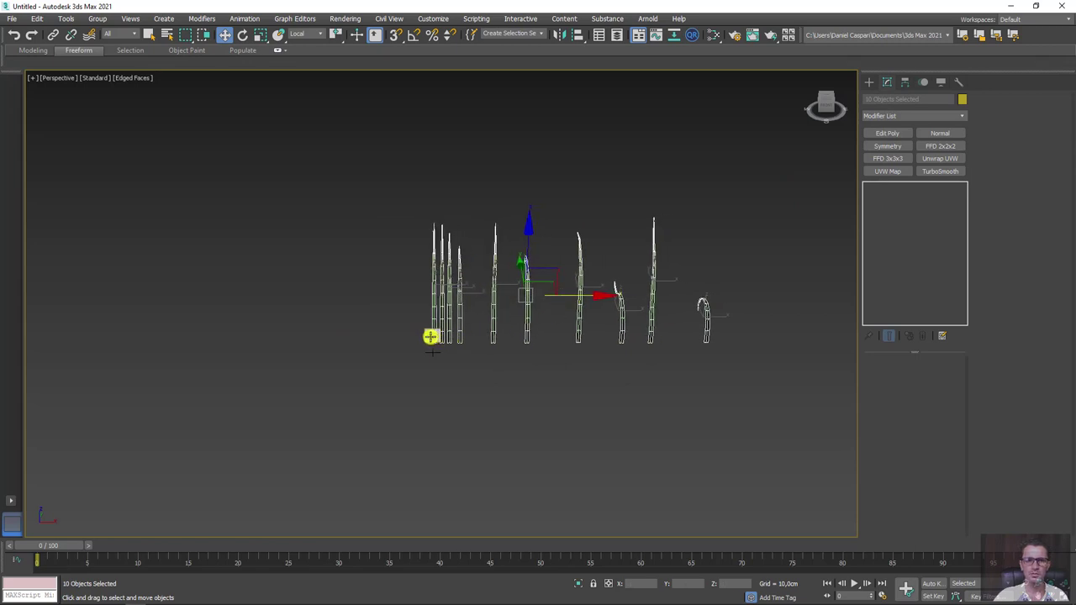
pyautogui.click(430, 337)
# Step: Enable Affect Pivot Only and move the first blade's pivot onto its base
pyautogui.scroll(3, 415, 363)
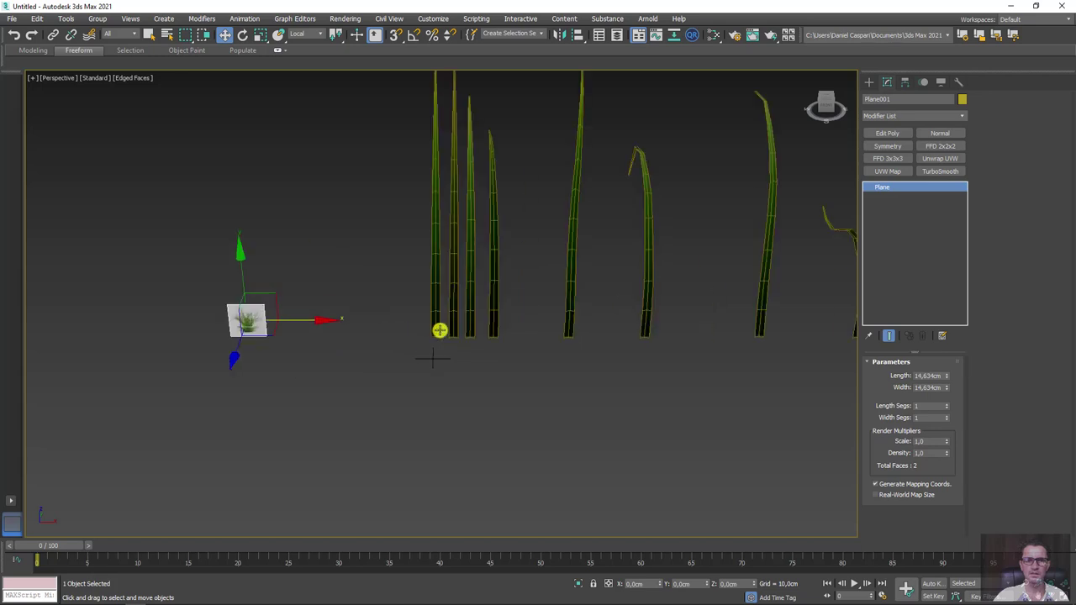
pyautogui.click(440, 331)
pyautogui.click(905, 86)
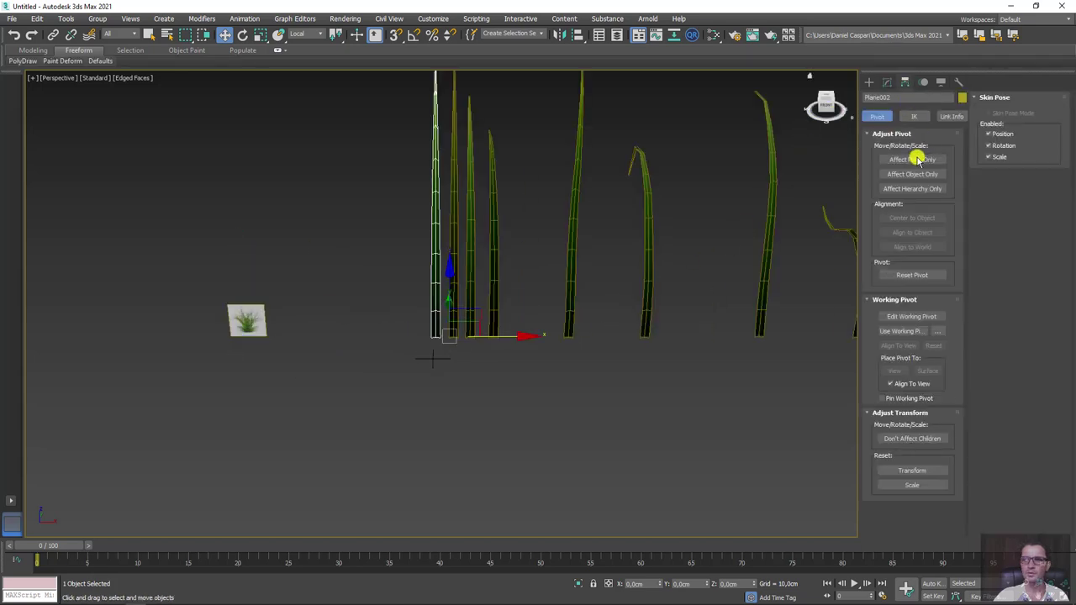
pyautogui.click(912, 158)
pyautogui.scroll(3, 449, 348)
pyautogui.scroll(2, 354, 338)
pyautogui.moveTo(354, 338); pyautogui.dragTo(301, 332)
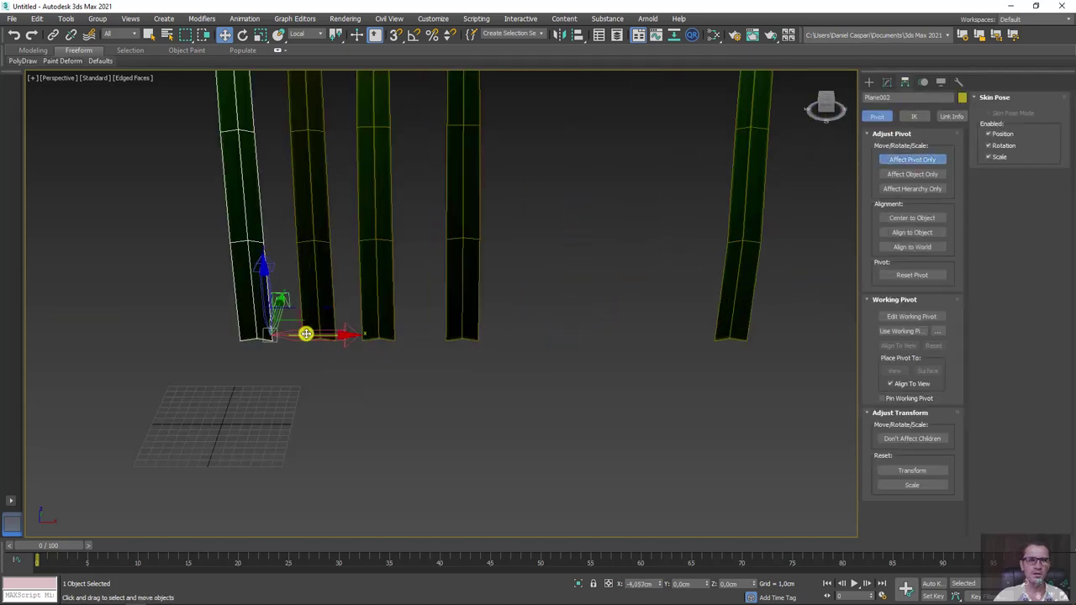
pyautogui.scroll(-2, 302, 331)
pyautogui.scroll(-2, 322, 344)
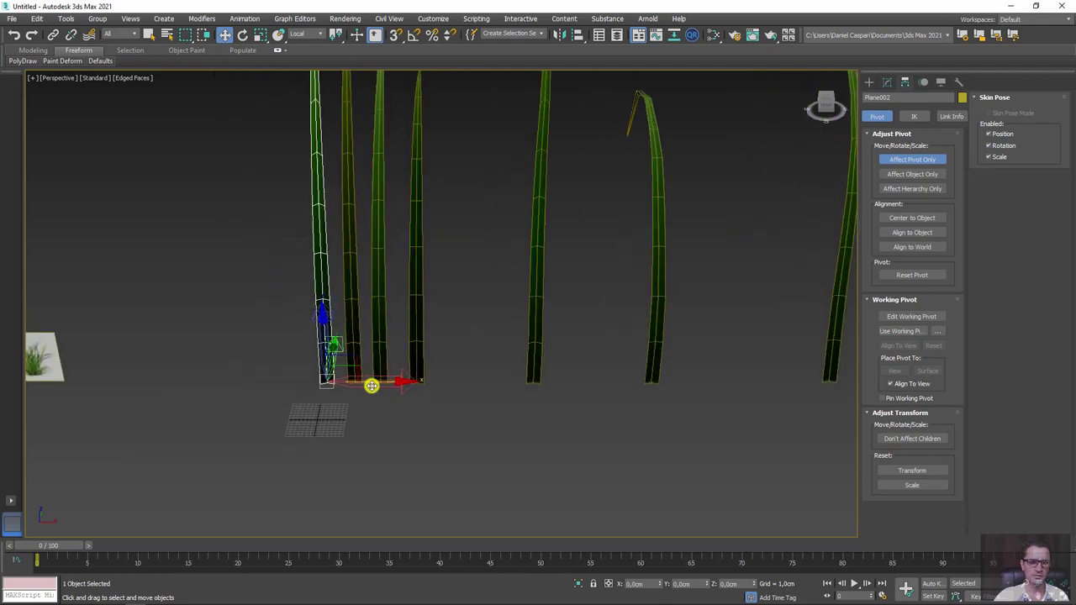
# Step: In the shaded Front view, slide the third blade's pivot to its base, then select all ten blades
pyautogui.press('f')
pyautogui.scroll(-3, 381, 355)
pyautogui.press('F3')
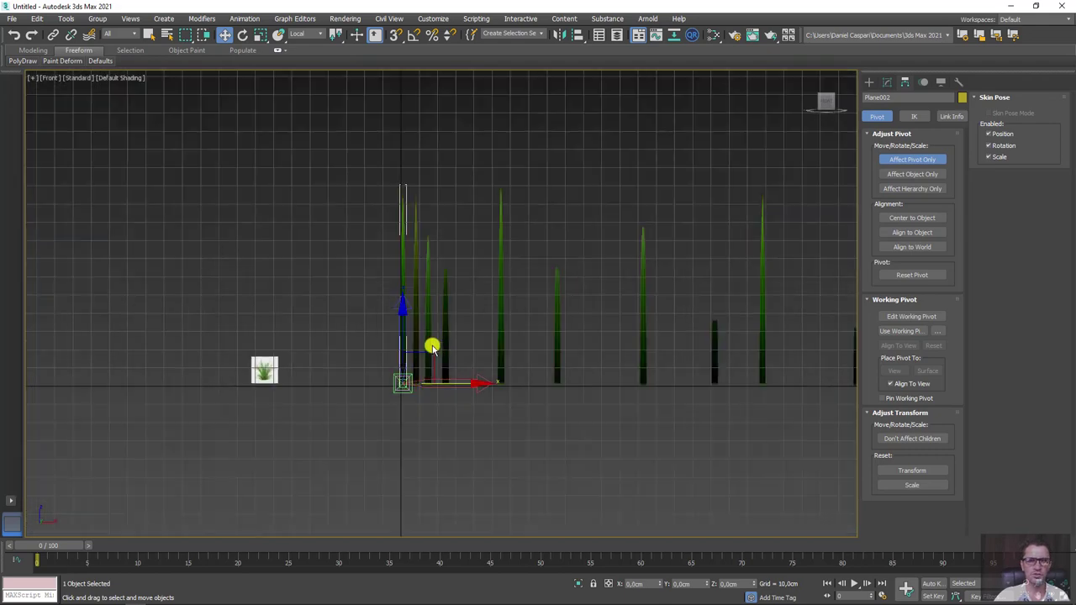
pyautogui.scroll(3, 417, 353)
pyautogui.scroll(3, 442, 421)
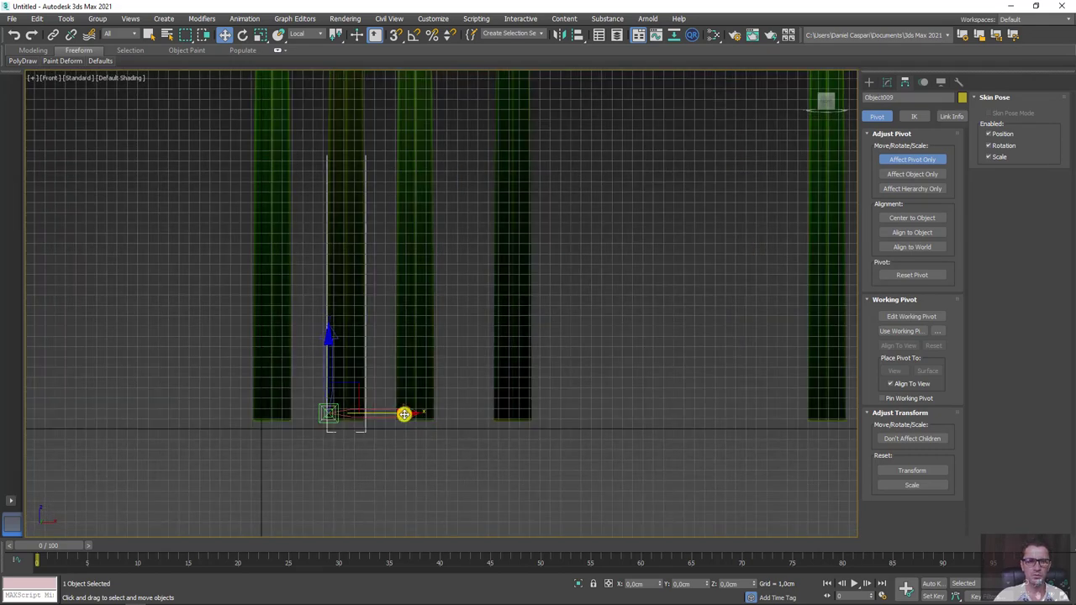
pyautogui.click(423, 380)
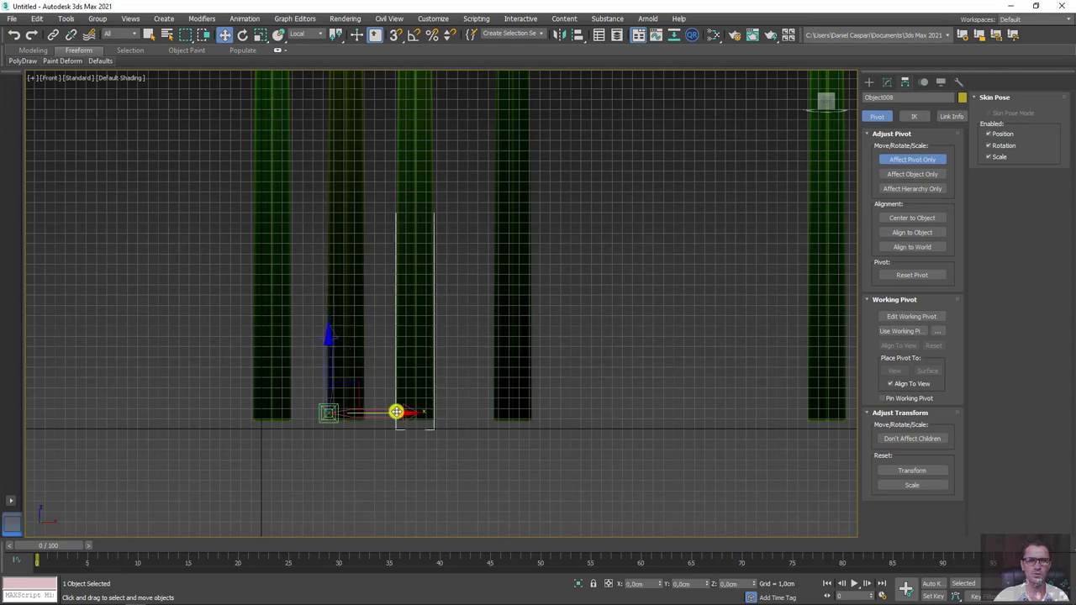
pyautogui.moveTo(396, 412); pyautogui.dragTo(482, 418)
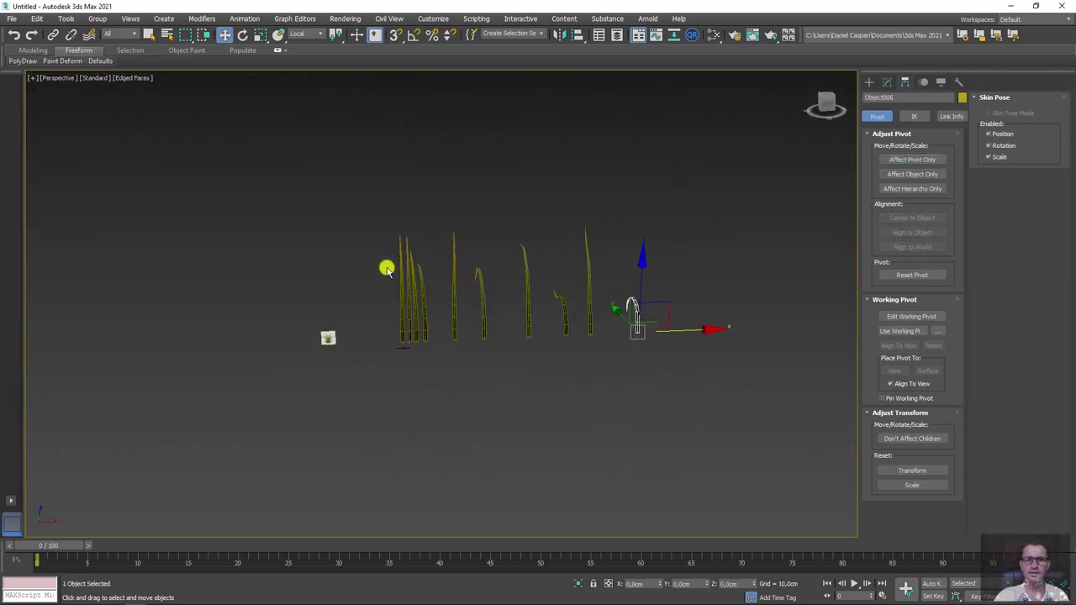
pyautogui.moveTo(706, 437); pyautogui.dragTo(658, 461)
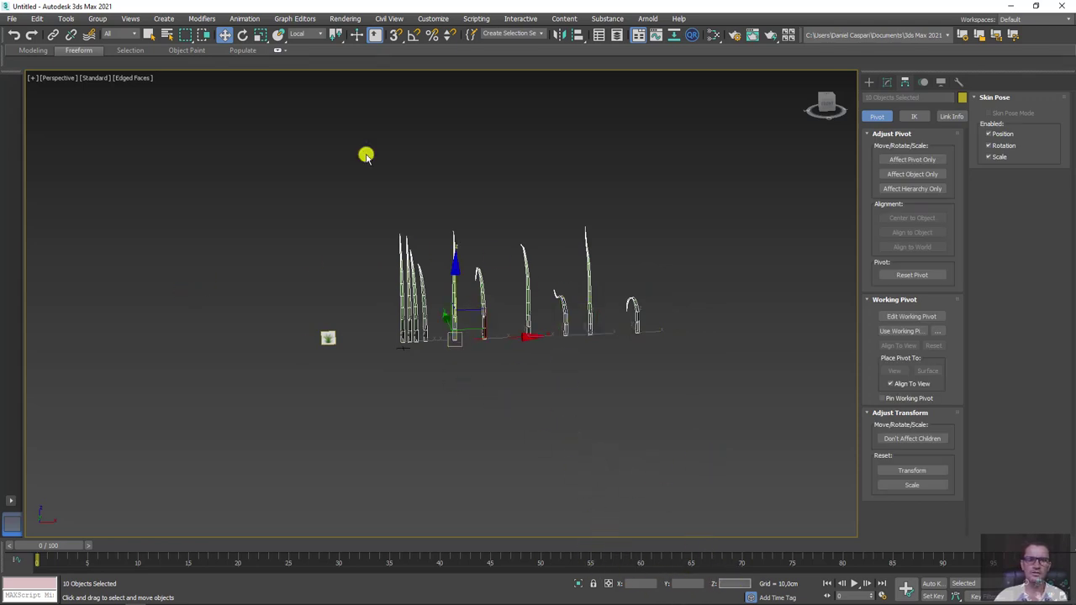
# Step: Change the reference coordinate system and set the blade cluster's Z position to 0
pyautogui.click(311, 33)
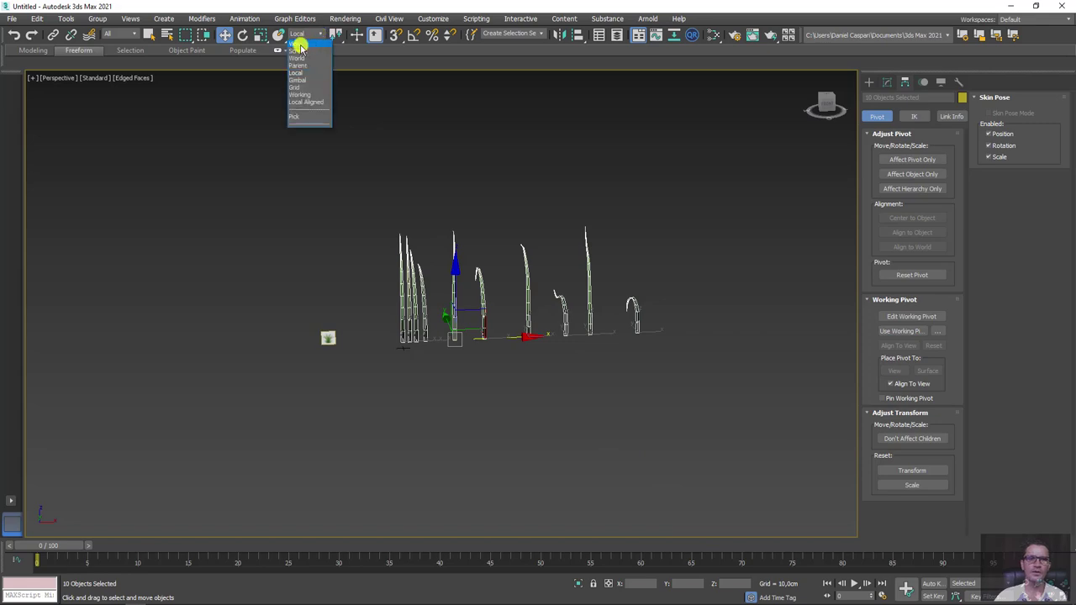
pyautogui.click(300, 48)
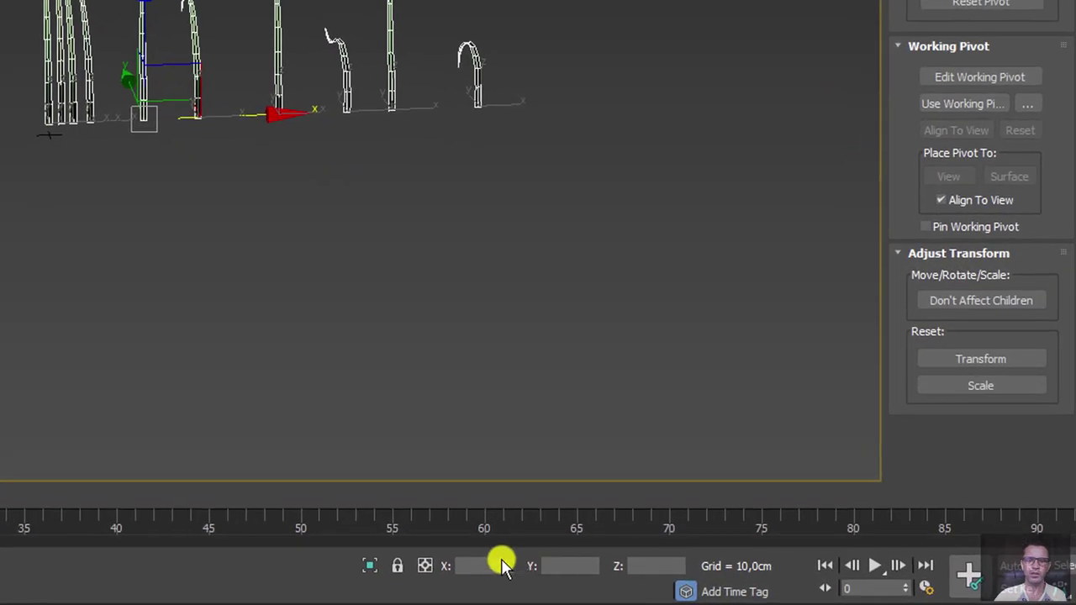
pyautogui.click(555, 566)
pyautogui.click(643, 565)
pyautogui.write('0')
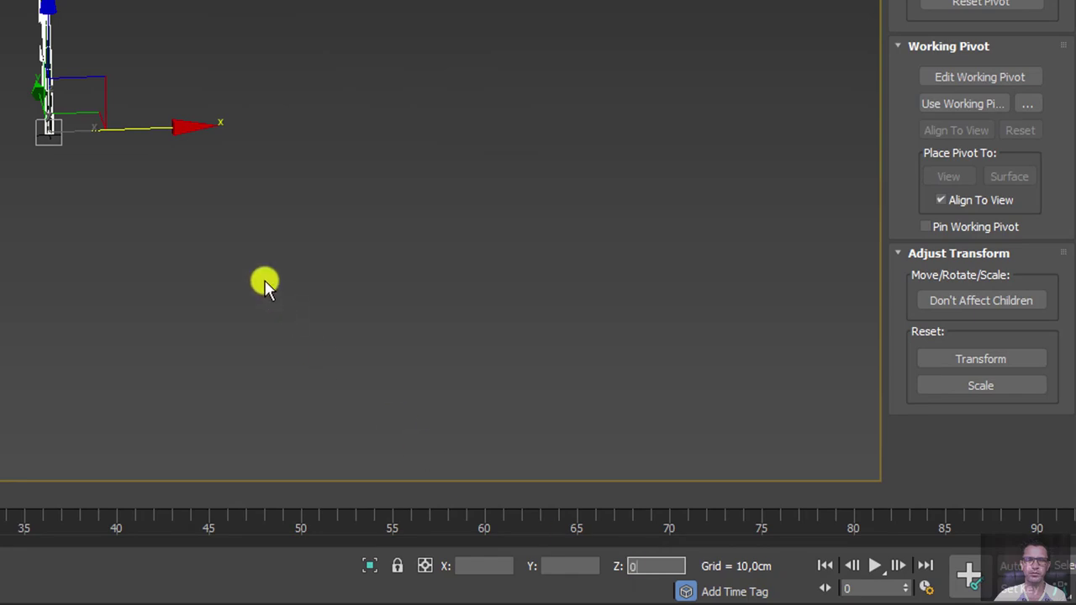
pyautogui.press('Return')
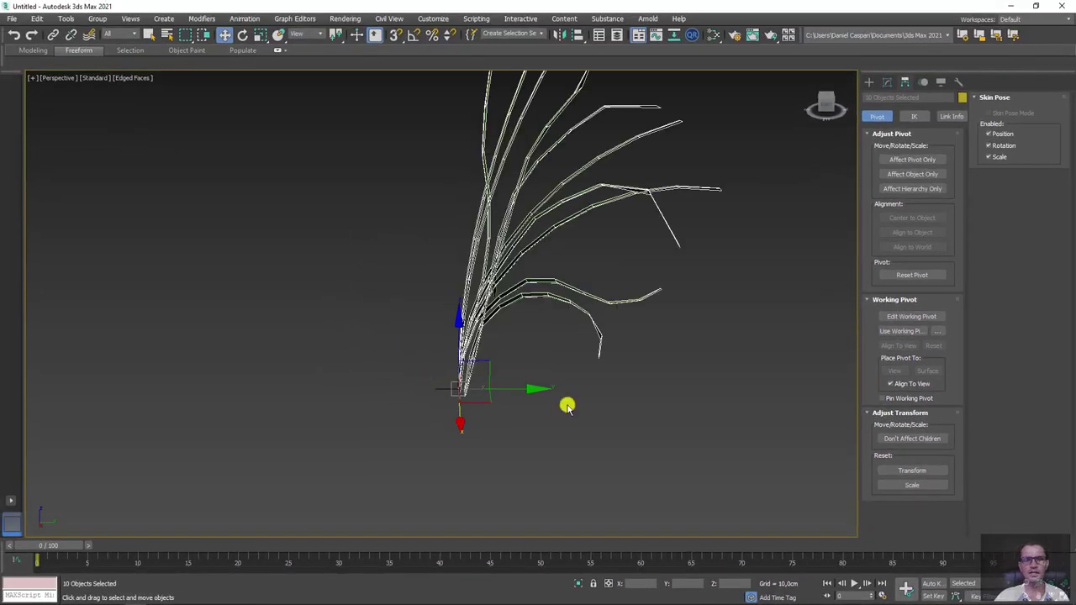
# Step: Select a single curved frond and bring up its Modify panel mesh settings
pyautogui.scroll(2, 567, 407)
pyautogui.click(614, 290)
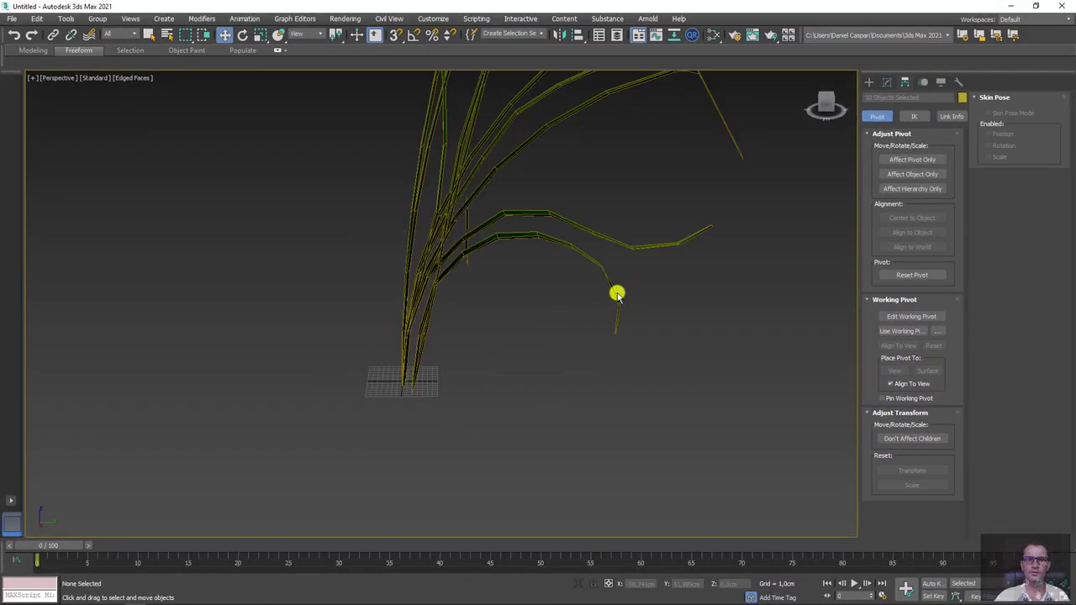
pyautogui.click(614, 294)
pyautogui.scroll(-3, 593, 311)
pyautogui.moveTo(588, 319); pyautogui.dragTo(499, 368, button='middle')
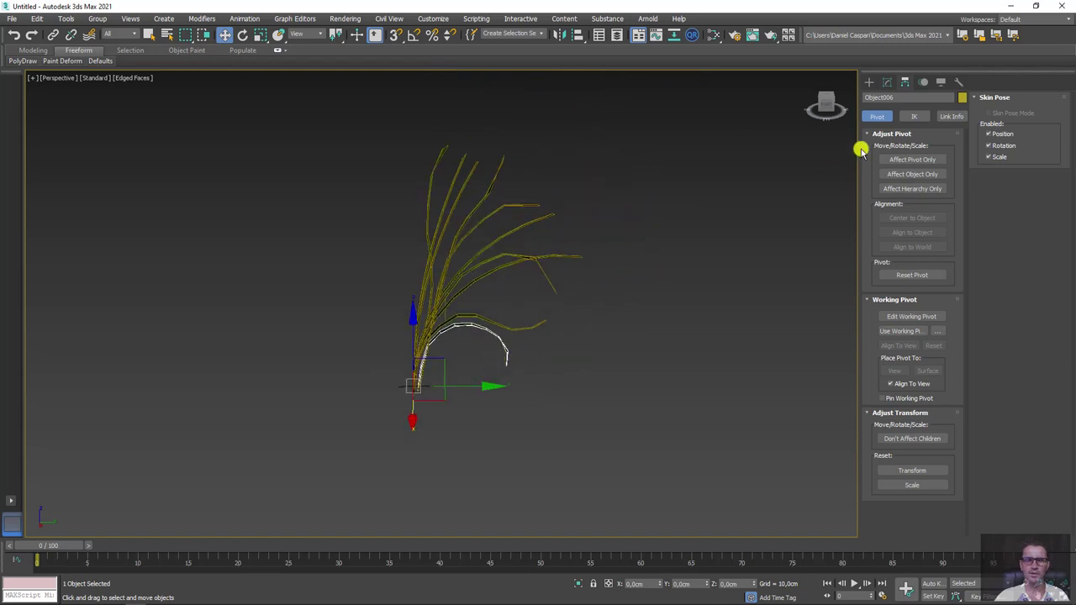
pyautogui.click(888, 81)
# Step: In Element mode, slide the curved, arched and upright fronds sideways
pyautogui.click(938, 375)
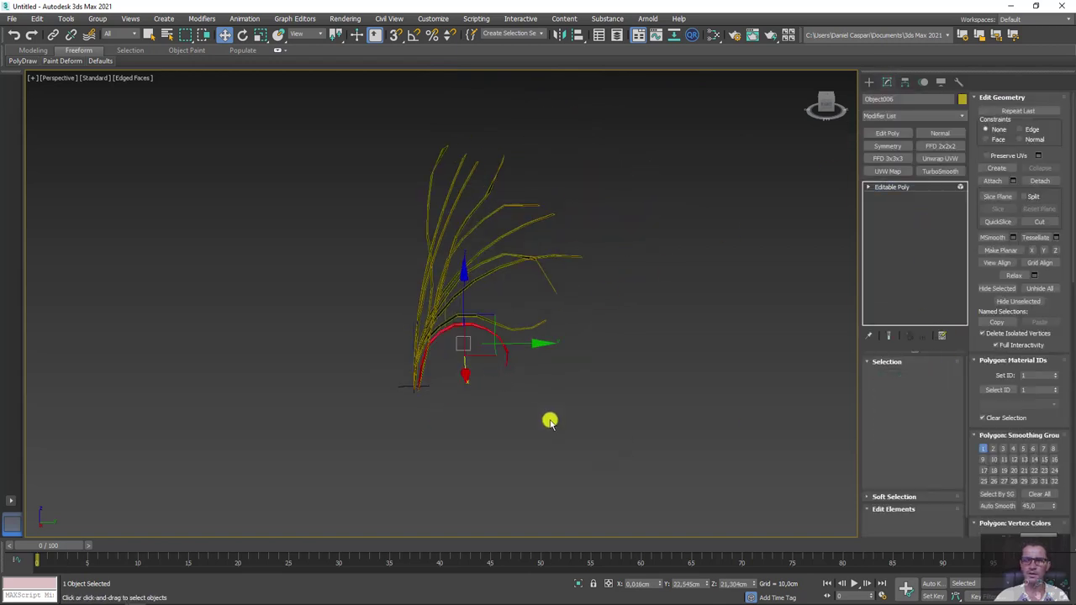
pyautogui.scroll(3, 443, 365)
pyautogui.moveTo(521, 275); pyautogui.dragTo(558, 275)
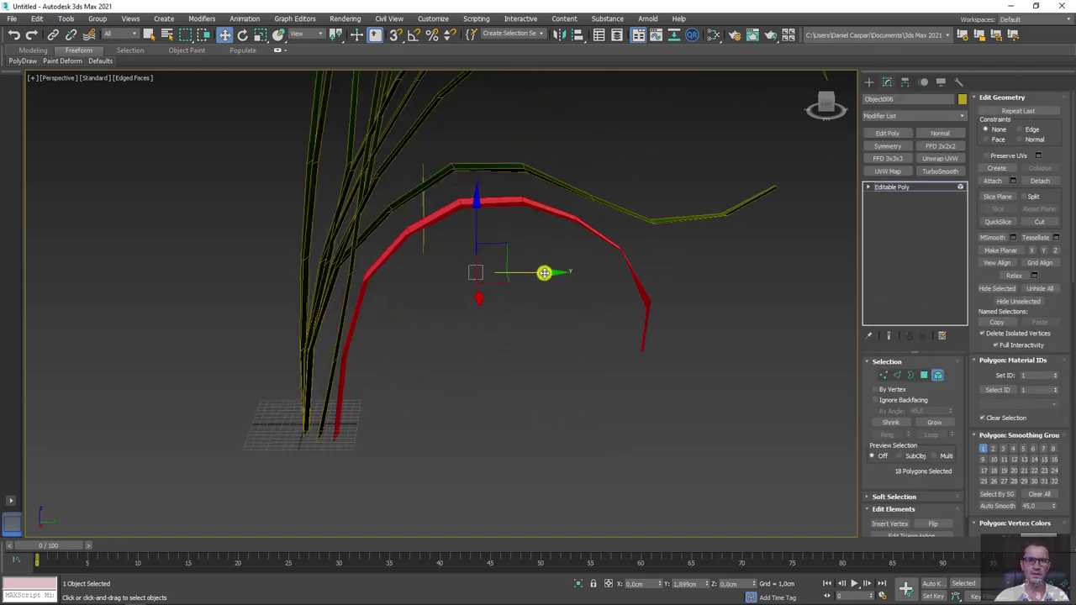
pyautogui.click(898, 186)
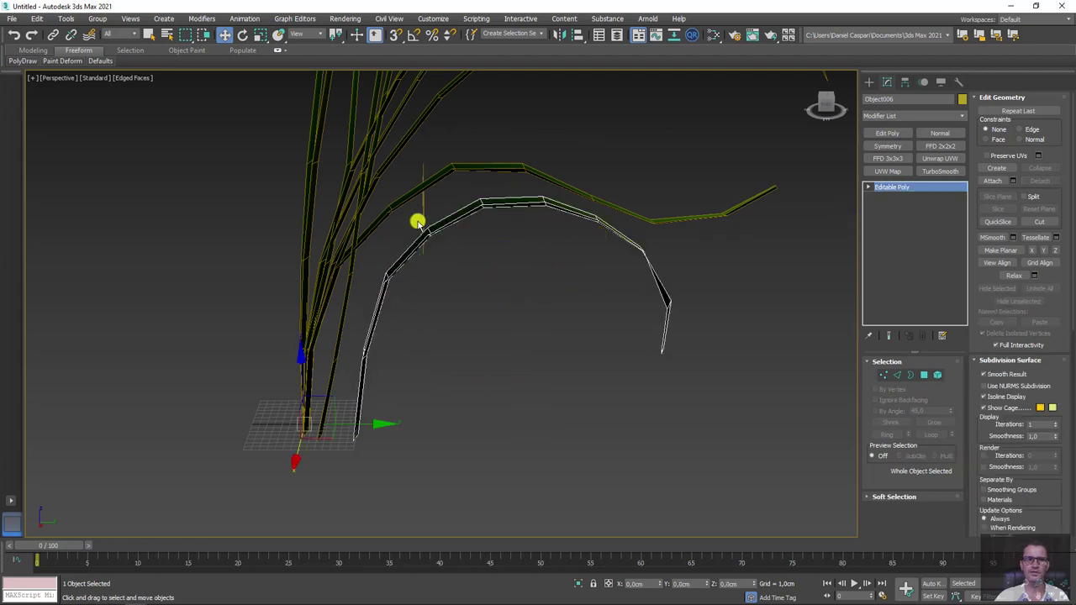
pyautogui.click(412, 200)
pyautogui.click(937, 375)
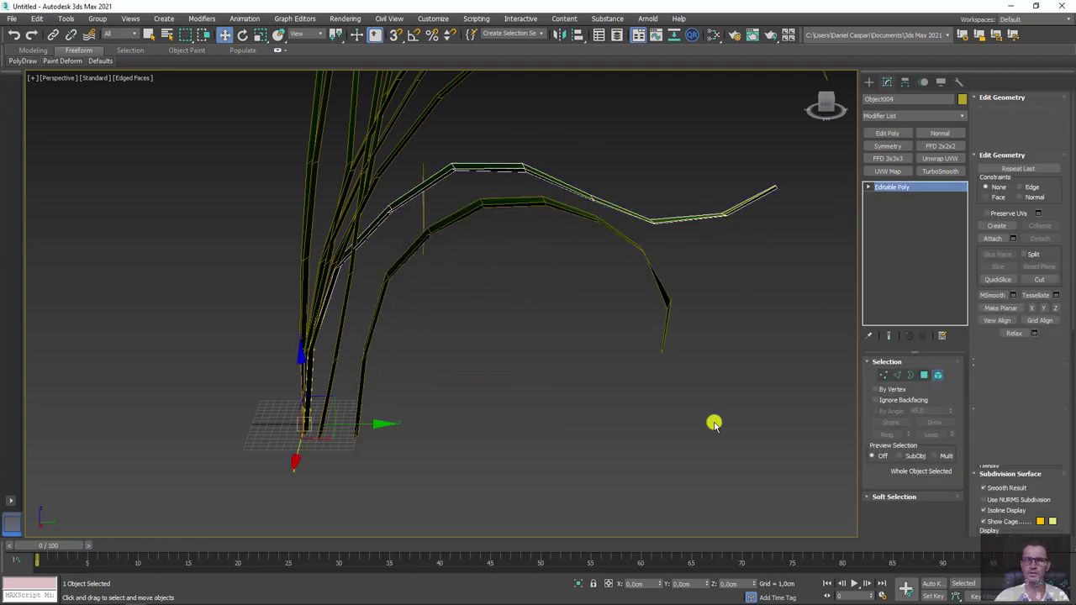
pyautogui.moveTo(555, 235); pyautogui.dragTo(595, 238)
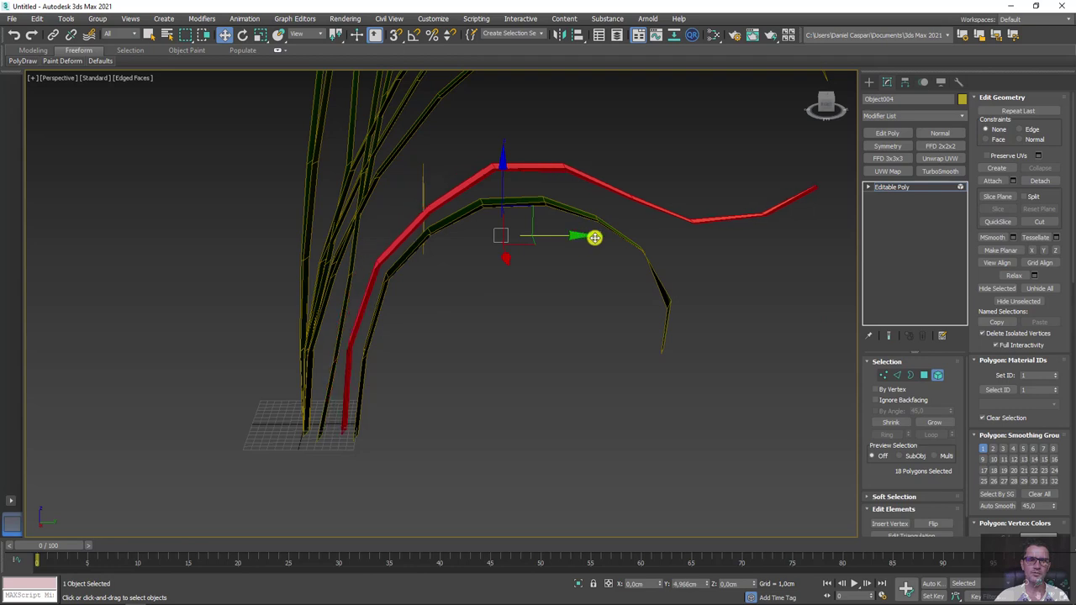
pyautogui.moveTo(681, 222)
pyautogui.keyDown('alt'); pyautogui.mouseDown(button='middle')
pyautogui.moveTo(435, 232)
pyautogui.moveTo(629, 217)
pyautogui.mouseUp(button='middle'); pyautogui.keyUp('alt')
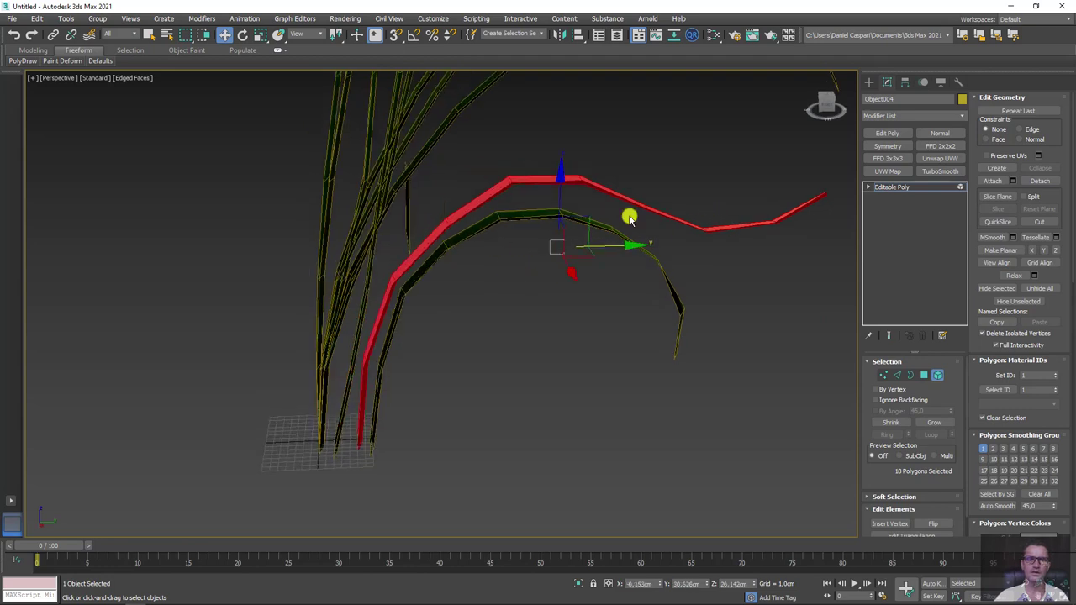
pyautogui.click(896, 187)
pyautogui.click(382, 214)
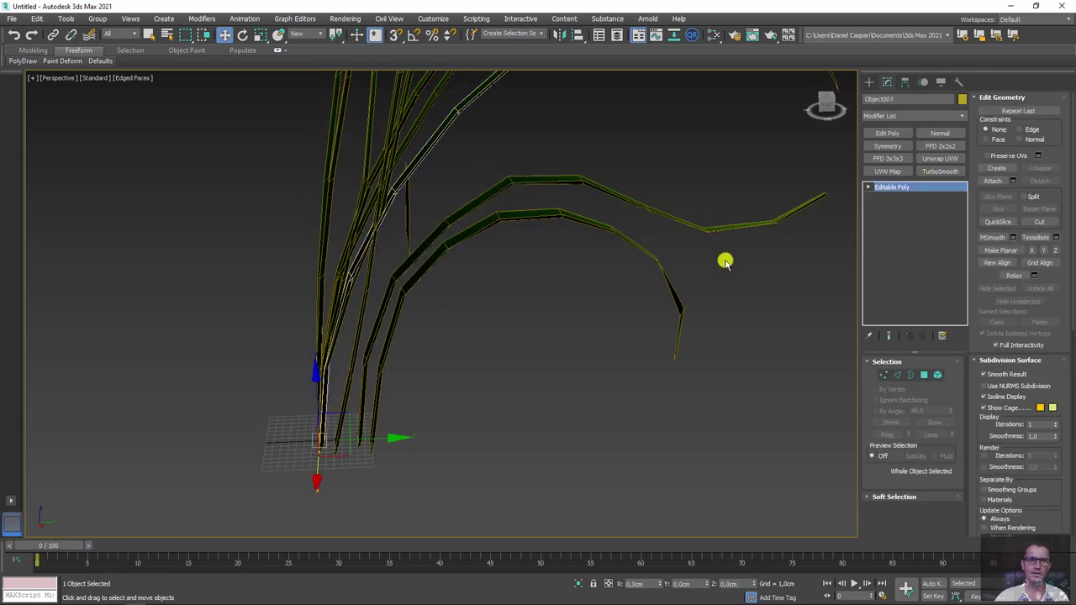
pyautogui.click(937, 375)
pyautogui.click(429, 168)
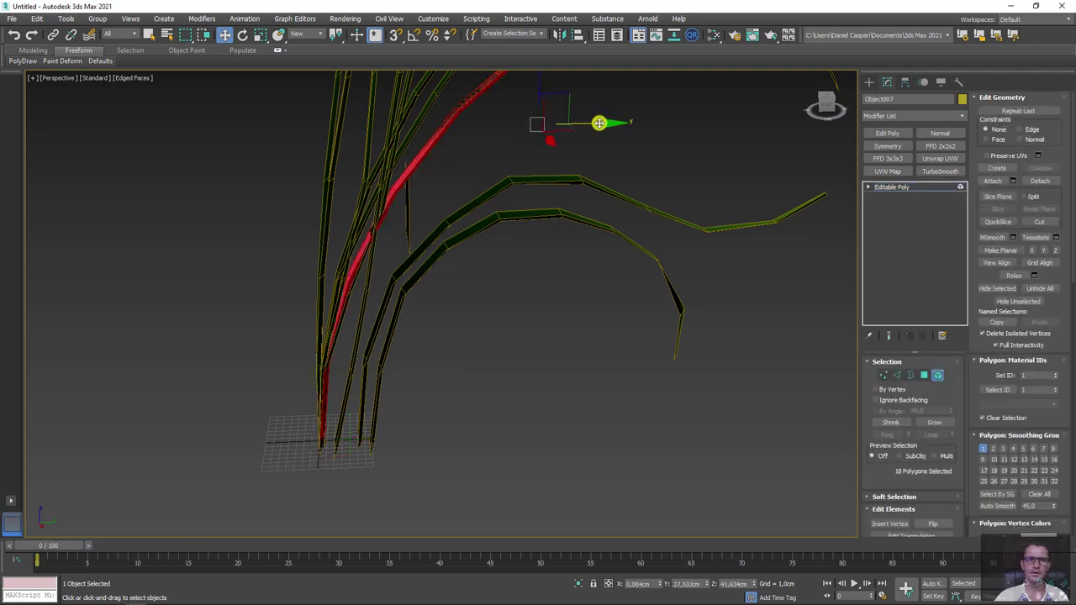
pyautogui.moveTo(599, 122); pyautogui.dragTo(629, 124)
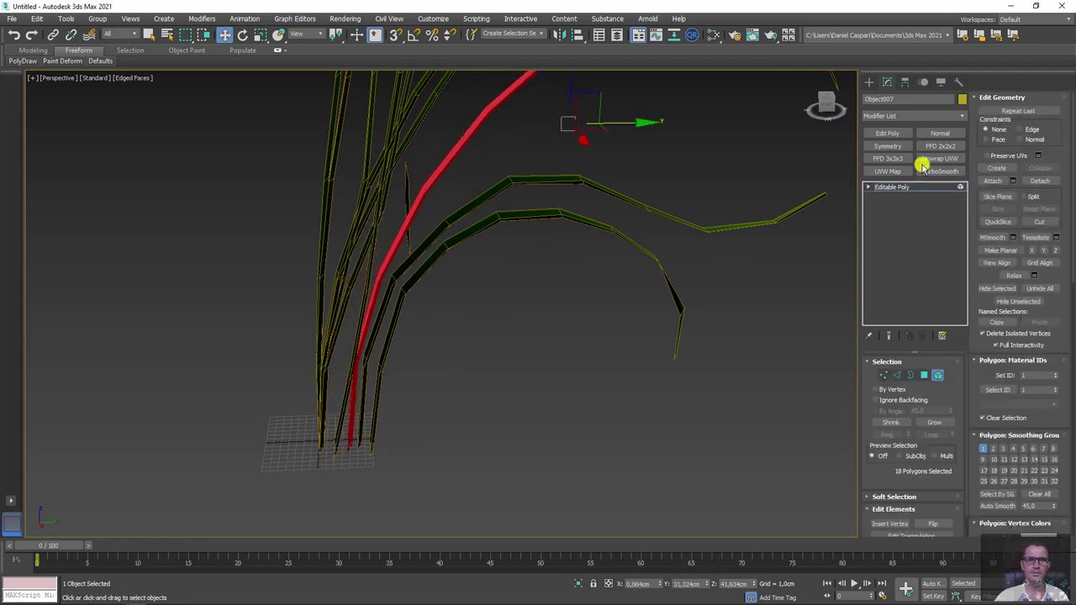
pyautogui.click(890, 187)
# Step: Select Object001's 18 polygons and shift them sideways
pyautogui.moveTo(480, 264)
pyautogui.keyDown('alt'); pyautogui.mouseDown(button='middle')
pyautogui.moveTo(417, 296)
pyautogui.moveTo(454, 356)
pyautogui.mouseUp(button='middle'); pyautogui.keyUp('alt')
pyautogui.click(419, 287)
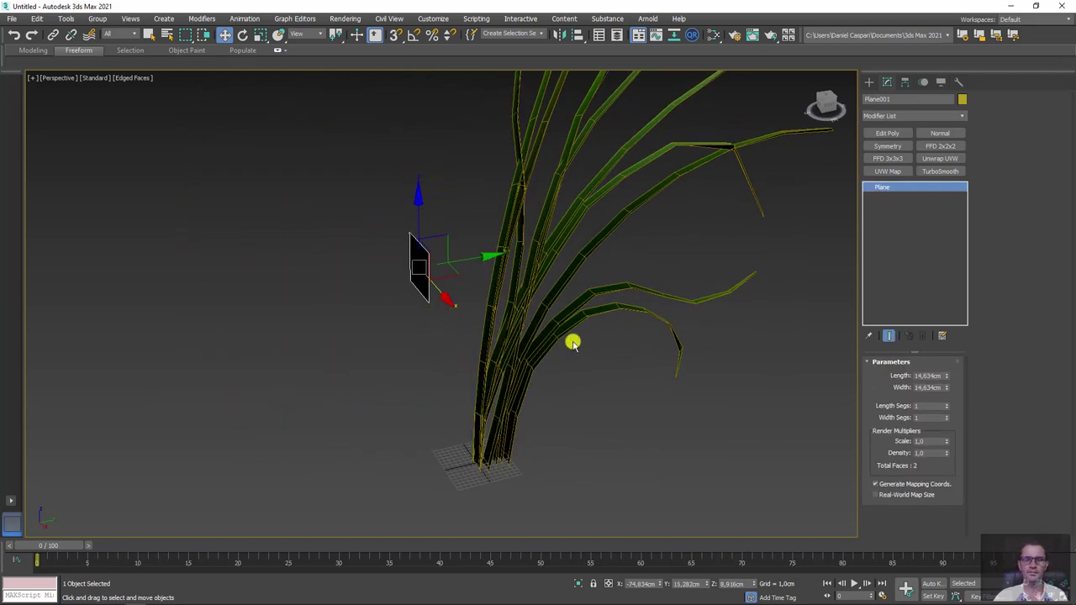
pyautogui.moveTo(572, 343)
pyautogui.keyDown('alt'); pyautogui.mouseDown(button='middle')
pyautogui.moveTo(550, 343)
pyautogui.moveTo(484, 271)
pyautogui.mouseUp(button='middle'); pyautogui.keyUp('alt')
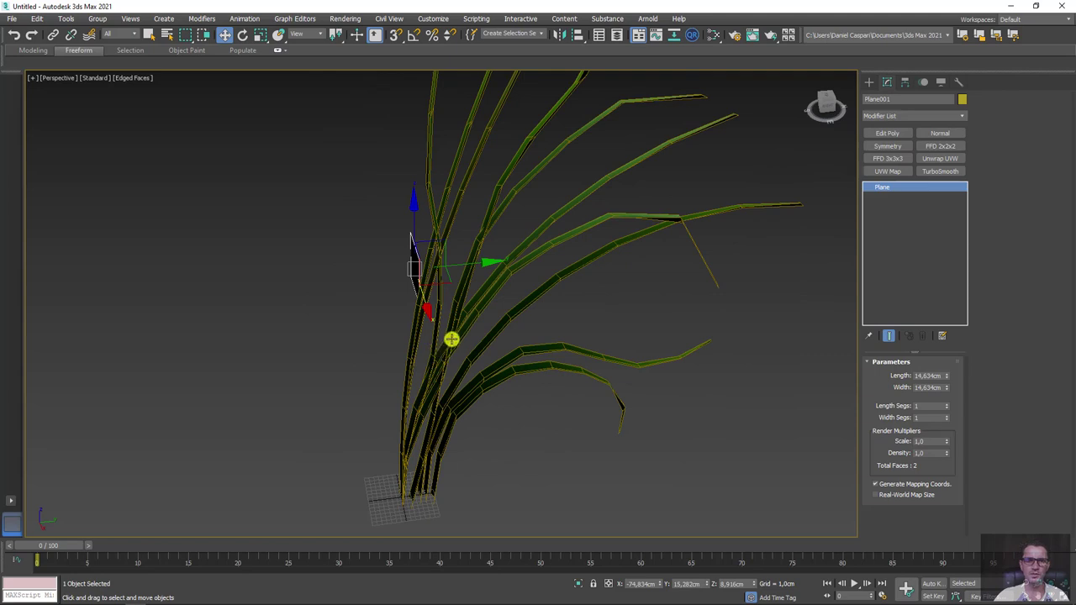
pyautogui.click(458, 351)
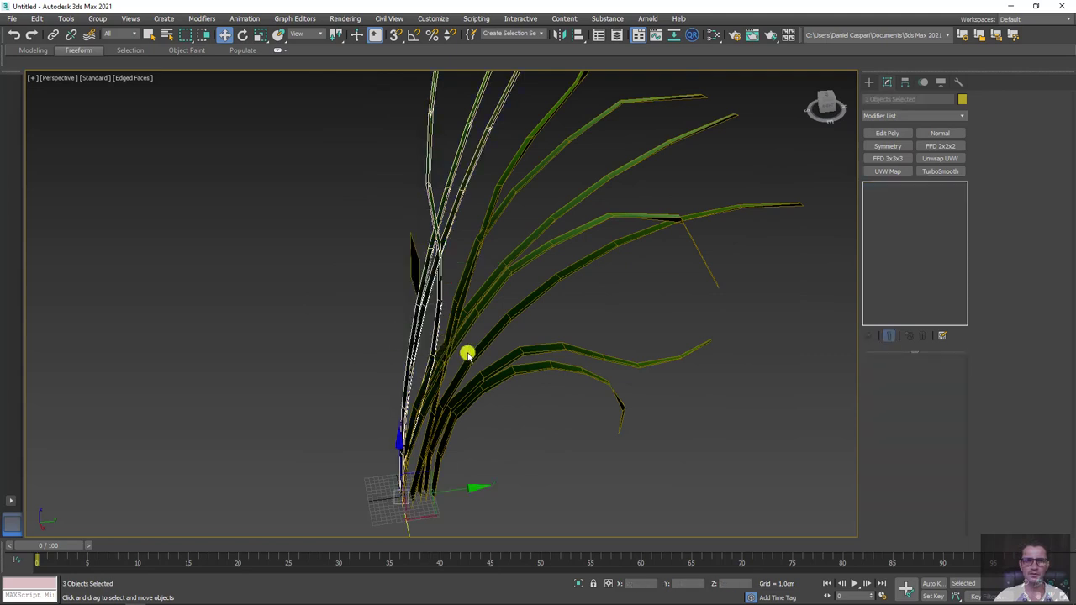
pyautogui.keyDown('alt'); pyautogui.moveTo(464, 353); pyautogui.dragTo(477, 360, button='middle'); pyautogui.keyUp('alt')
pyautogui.click(436, 340)
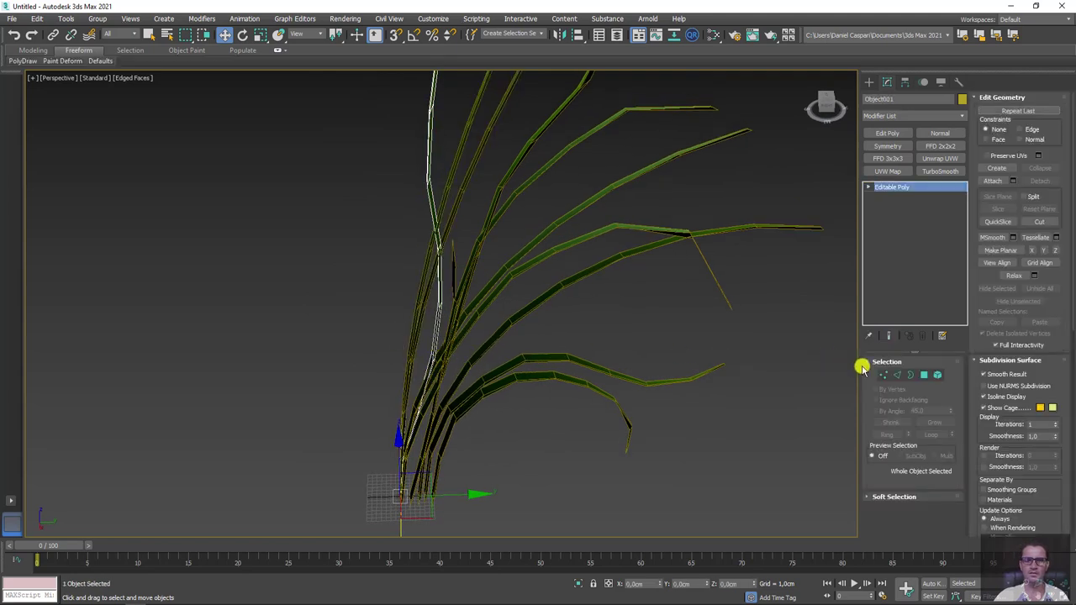
pyautogui.click(937, 375)
pyautogui.moveTo(608, 435); pyautogui.dragTo(472, 360)
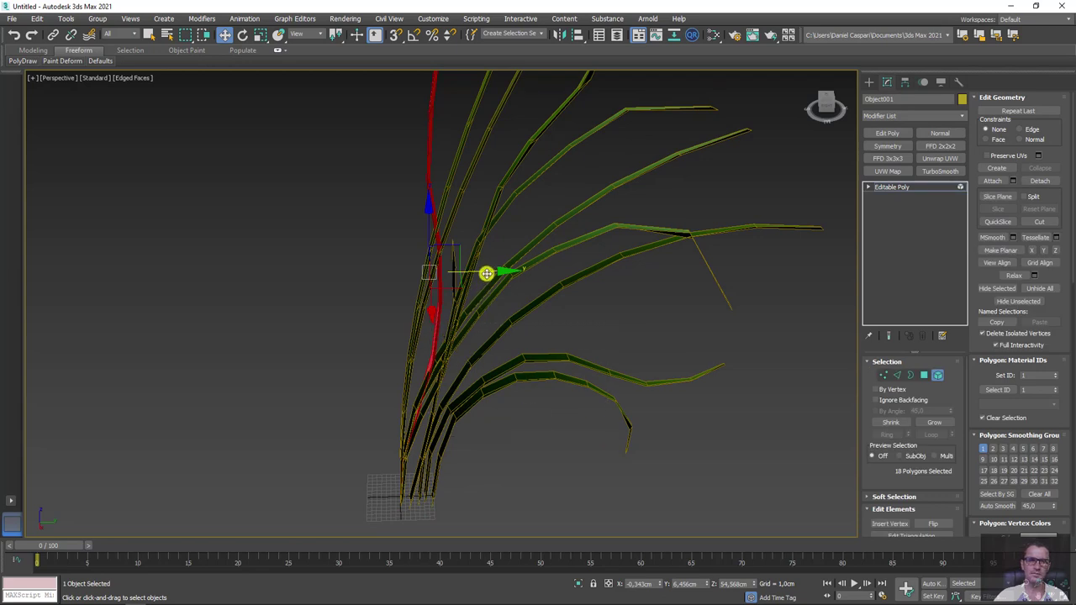
pyautogui.moveTo(493, 271); pyautogui.dragTo(633, 266)
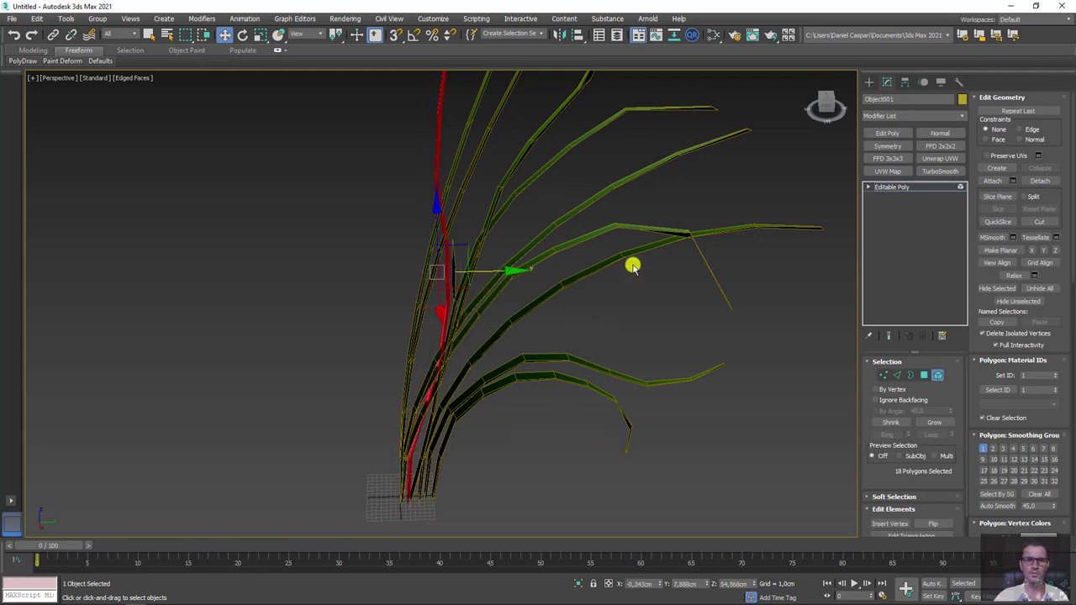
# Step: Rotate Object001's blade in Local coordinates until it stands nearly vertical
pyautogui.press('e')
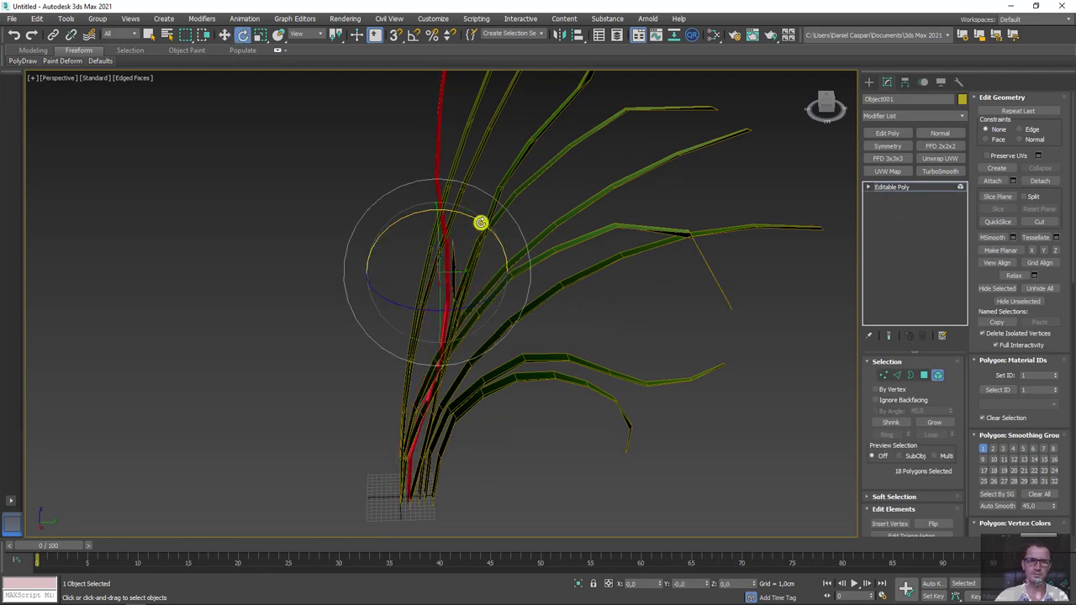
pyautogui.scroll(3, 477, 222)
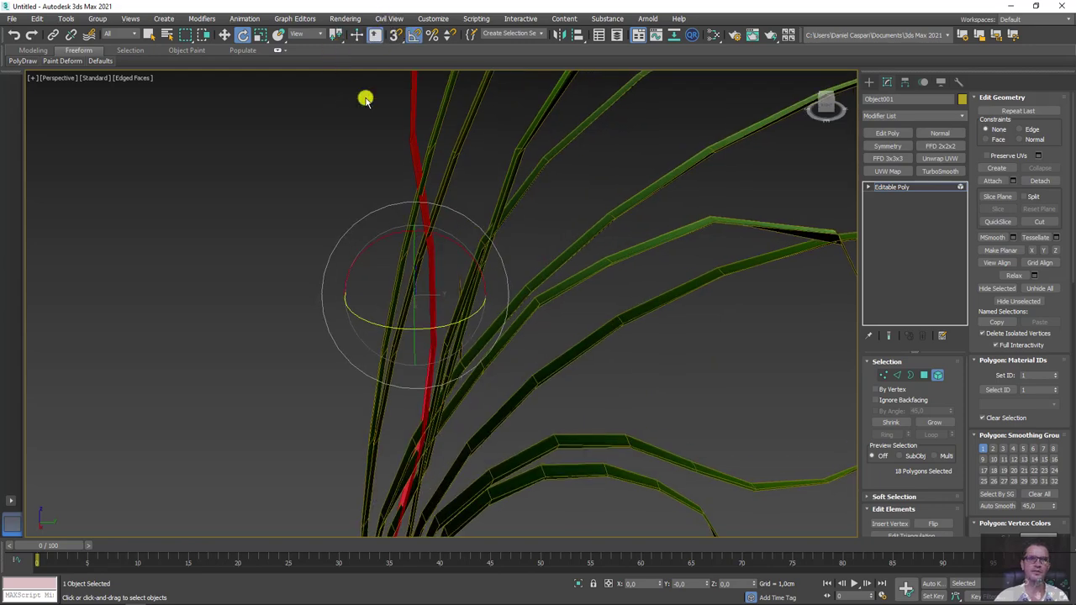
pyautogui.keyDown('alt'); pyautogui.moveTo(364, 99); pyautogui.dragTo(418, 166, button='middle'); pyautogui.keyUp('alt')
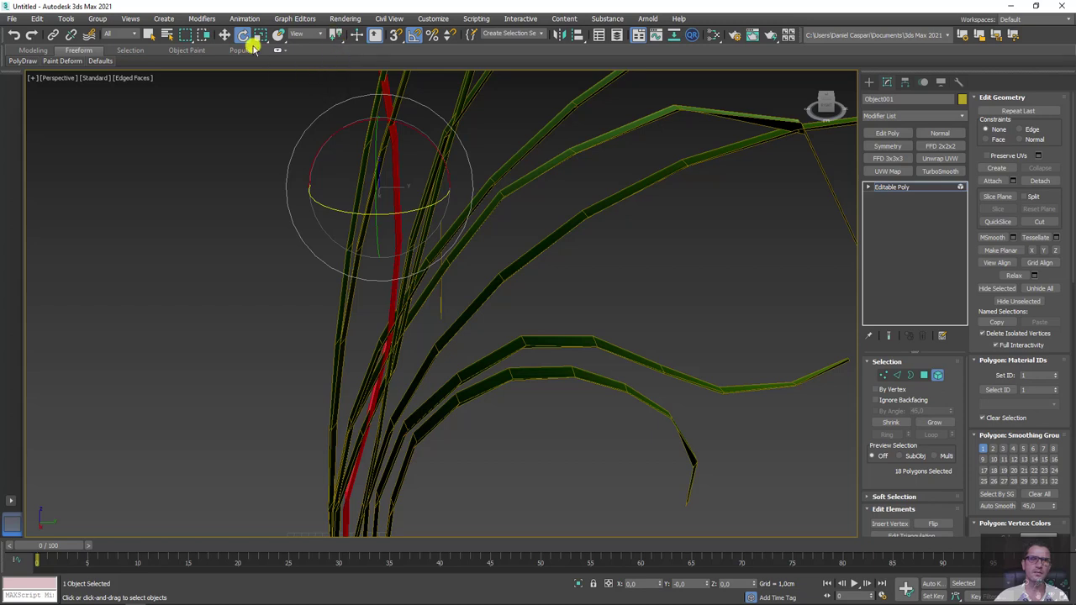
pyautogui.click(308, 34)
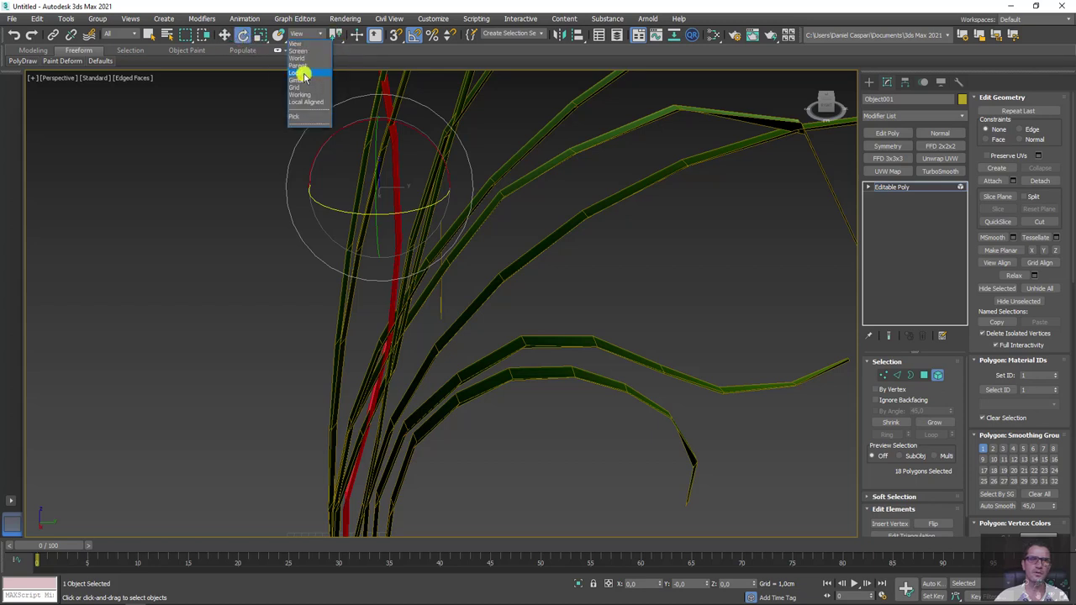
pyautogui.click(303, 75)
pyautogui.scroll(-3, 398, 199)
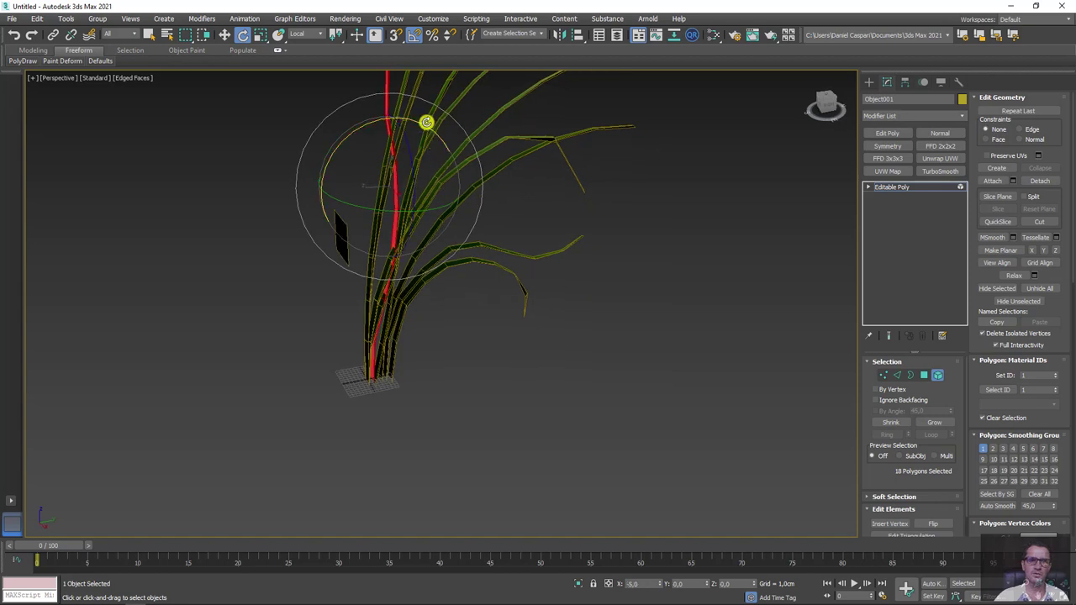
pyautogui.moveTo(429, 121); pyautogui.dragTo(425, 123)
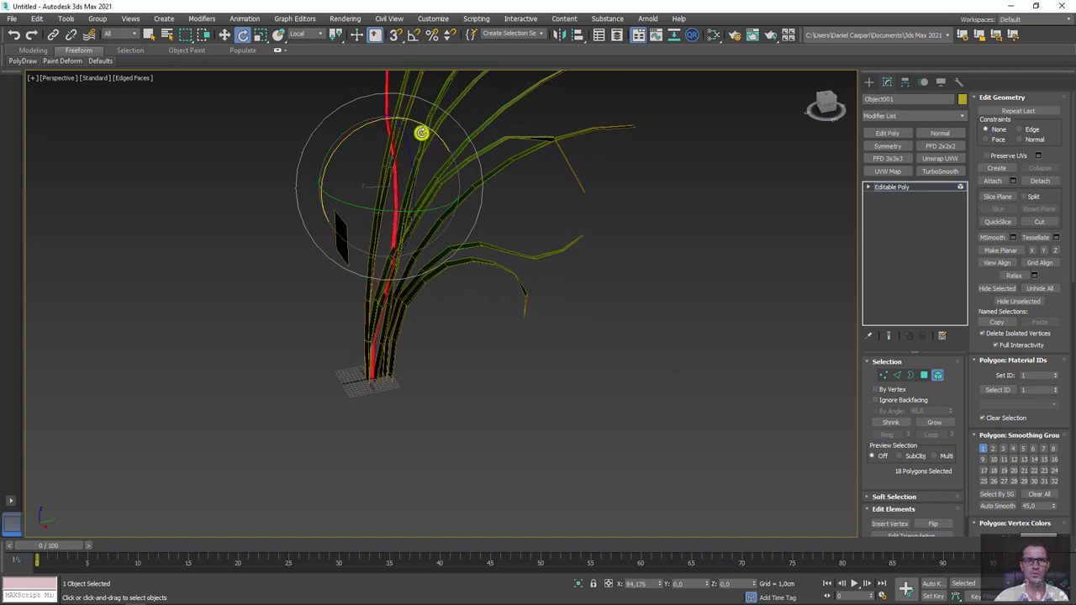
pyautogui.keyDown('alt'); pyautogui.moveTo(418, 121); pyautogui.dragTo(401, 147, button='middle'); pyautogui.keyUp('alt')
pyautogui.press('w')
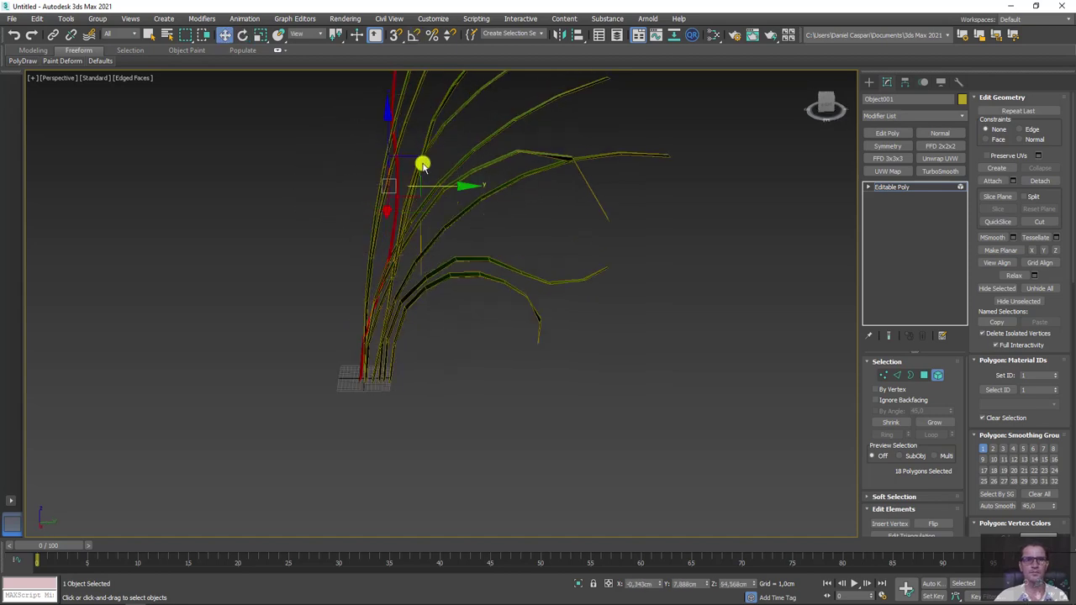
pyautogui.hotkey('shift', 'z')
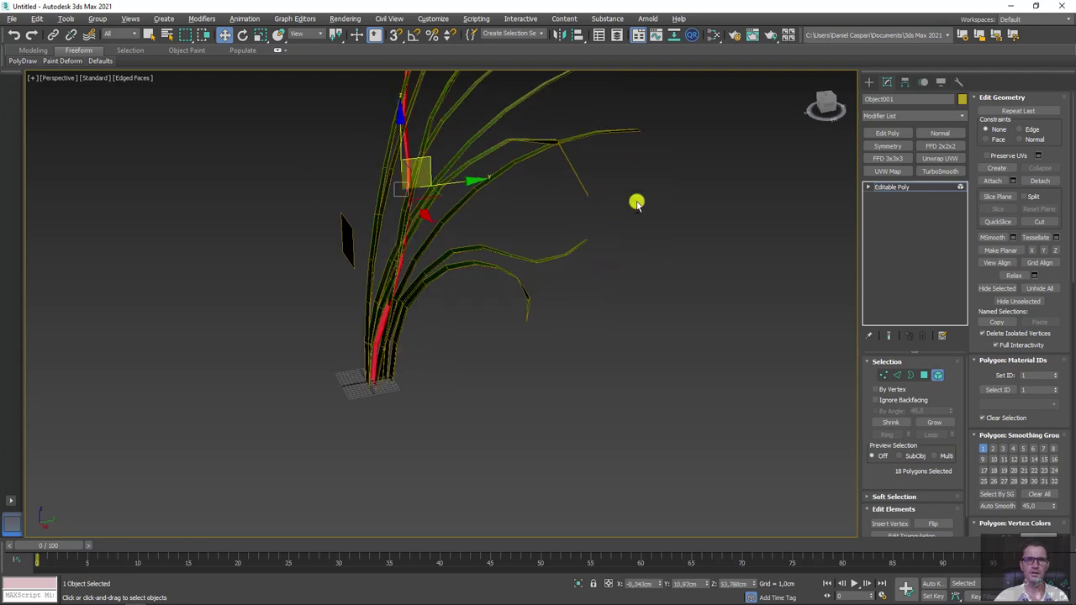
pyautogui.hotkey('shift', 'z')
pyautogui.press('4')
pyautogui.click(875, 187)
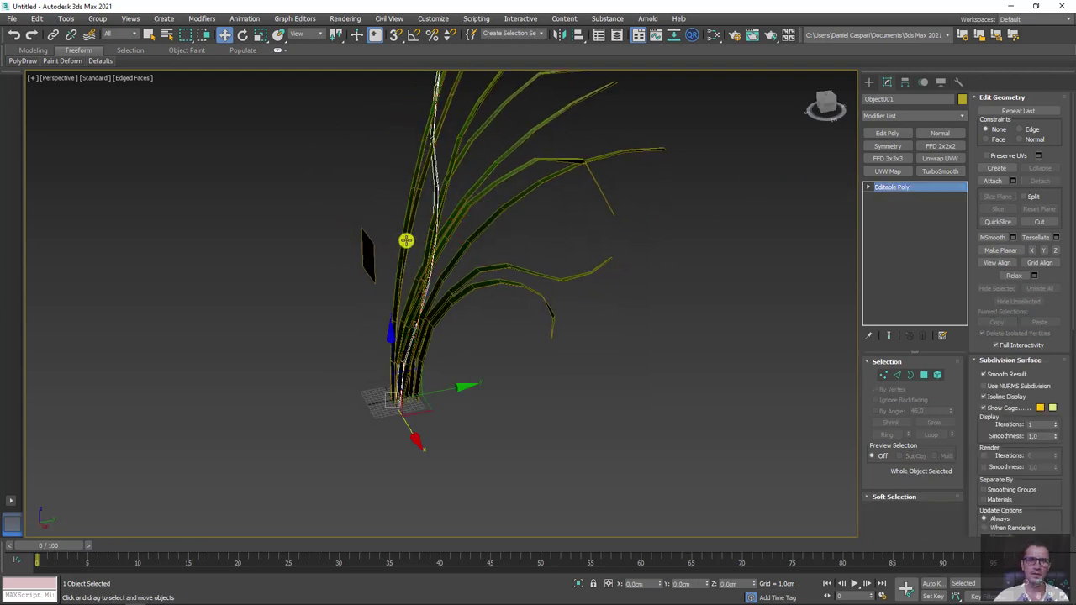
# Step: Select Object009 as an element and shift it sideways
pyautogui.click(406, 240)
pyautogui.keyDown('alt'); pyautogui.moveTo(440, 255); pyautogui.dragTo(426, 257, button='middle'); pyautogui.keyUp('alt')
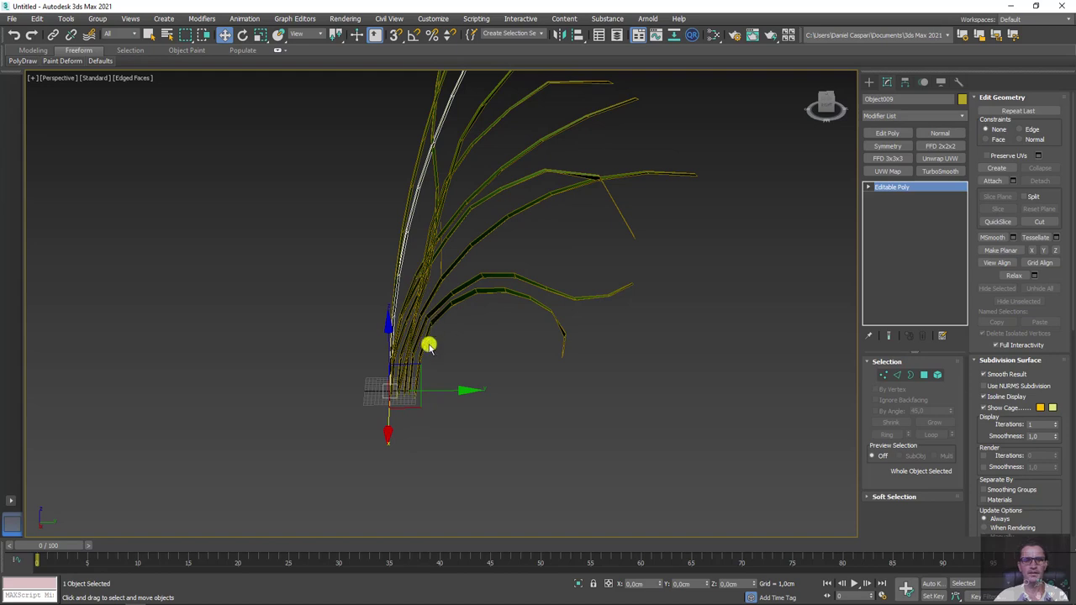
pyautogui.click(938, 374)
pyautogui.click(409, 240)
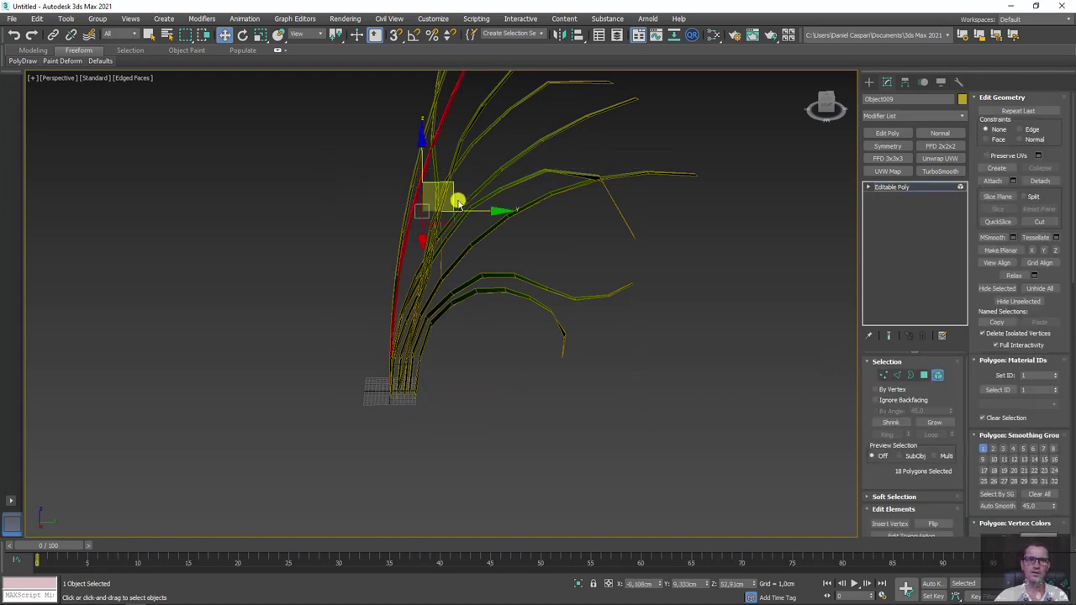
pyautogui.scroll(2, 439, 253)
pyautogui.moveTo(477, 191); pyautogui.dragTo(486, 190)
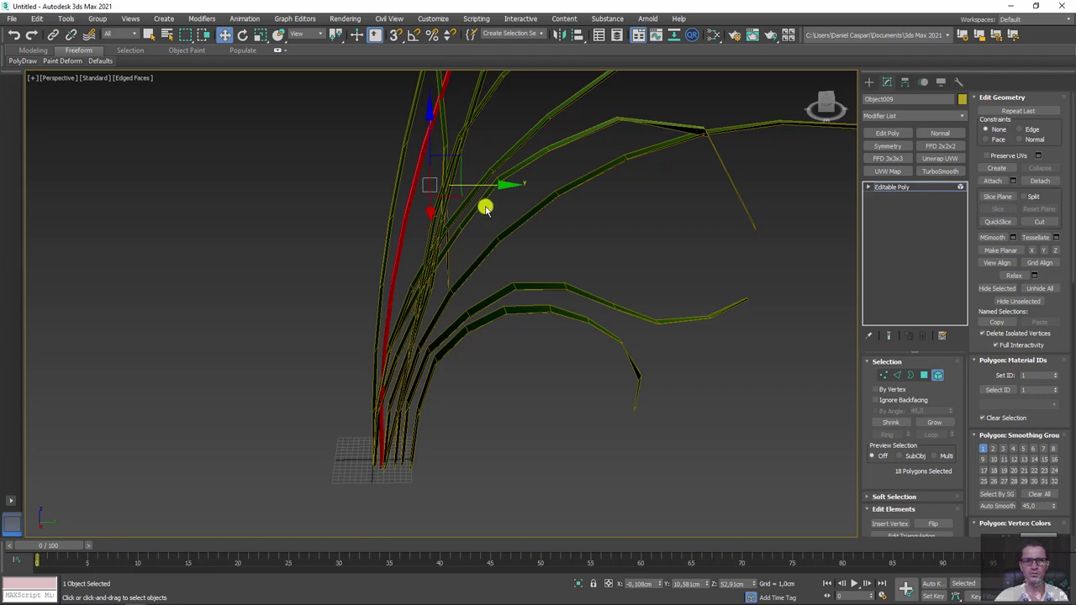
pyautogui.click(893, 187)
pyautogui.moveTo(379, 207)
pyautogui.keyDown('alt'); pyautogui.mouseDown(button='middle')
pyautogui.moveTo(412, 210)
pyautogui.moveTo(471, 300)
pyautogui.moveTo(429, 300)
pyautogui.moveTo(454, 297)
pyautogui.moveTo(453, 375)
pyautogui.moveTo(425, 341)
pyautogui.mouseUp(button='middle'); pyautogui.keyUp('alt')
# Step: Bend the blade's tip left with Paint Deform, then turn the blade around its base
pyautogui.click(72, 61)
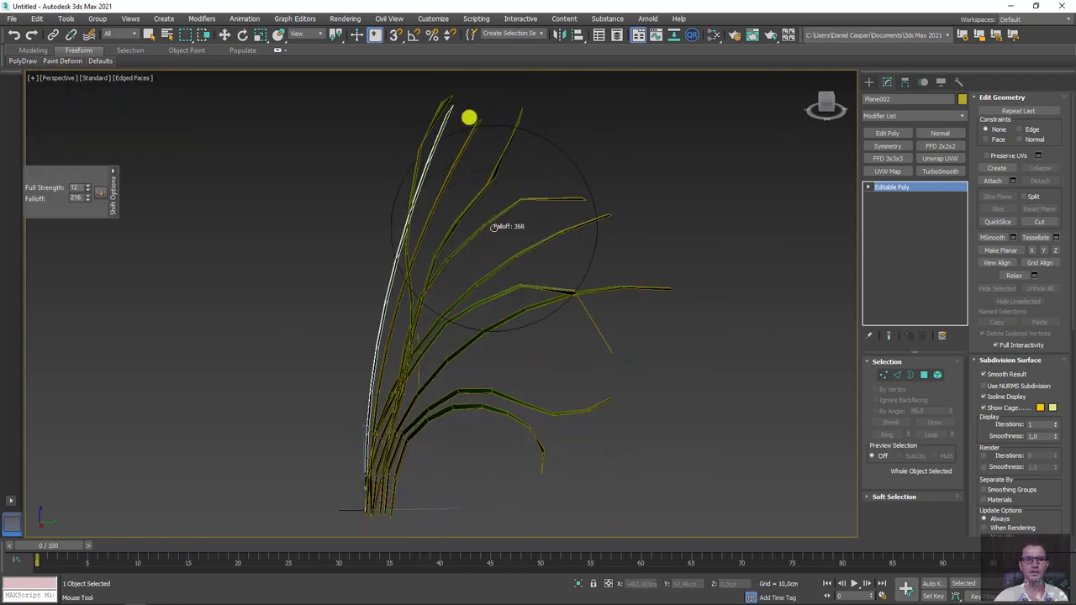
pyautogui.moveTo(458, 166)
pyautogui.mouseDown()
pyautogui.moveTo(456, 144)
pyautogui.moveTo(426, 129)
pyautogui.moveTo(416, 146)
pyautogui.mouseUp()
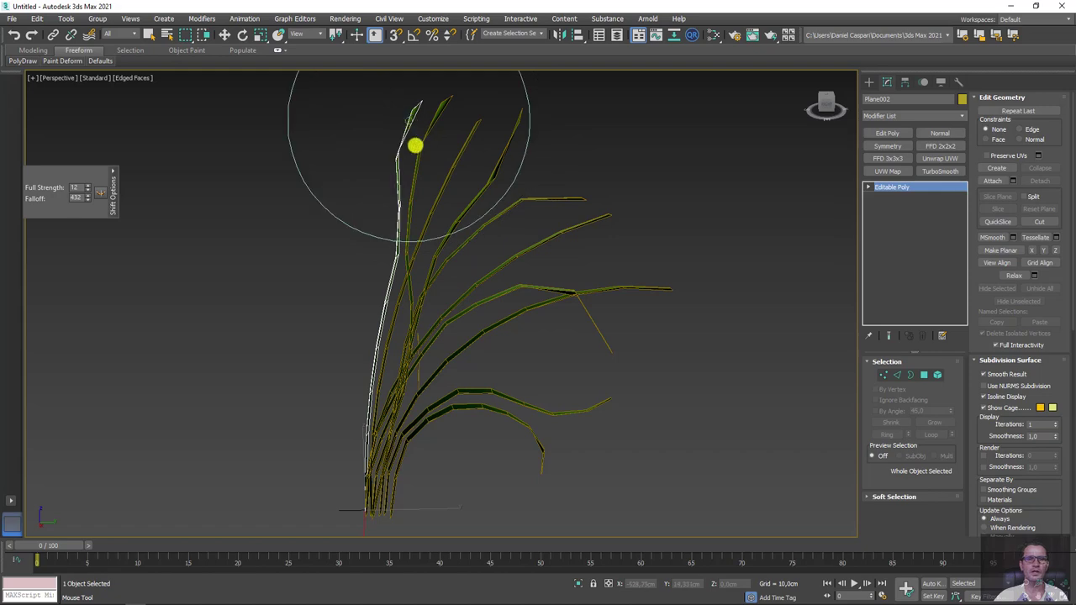
pyautogui.press('w')
pyautogui.moveTo(425, 109)
pyautogui.keyDown('alt'); pyautogui.mouseDown(button='middle')
pyautogui.moveTo(480, 227)
pyautogui.moveTo(442, 347)
pyautogui.moveTo(617, 260)
pyautogui.moveTo(572, 286)
pyautogui.moveTo(605, 392)
pyautogui.moveTo(409, 348)
pyautogui.moveTo(358, 378)
pyautogui.moveTo(392, 379)
pyautogui.moveTo(425, 351)
pyautogui.mouseUp(button='middle'); pyautogui.keyUp('alt')
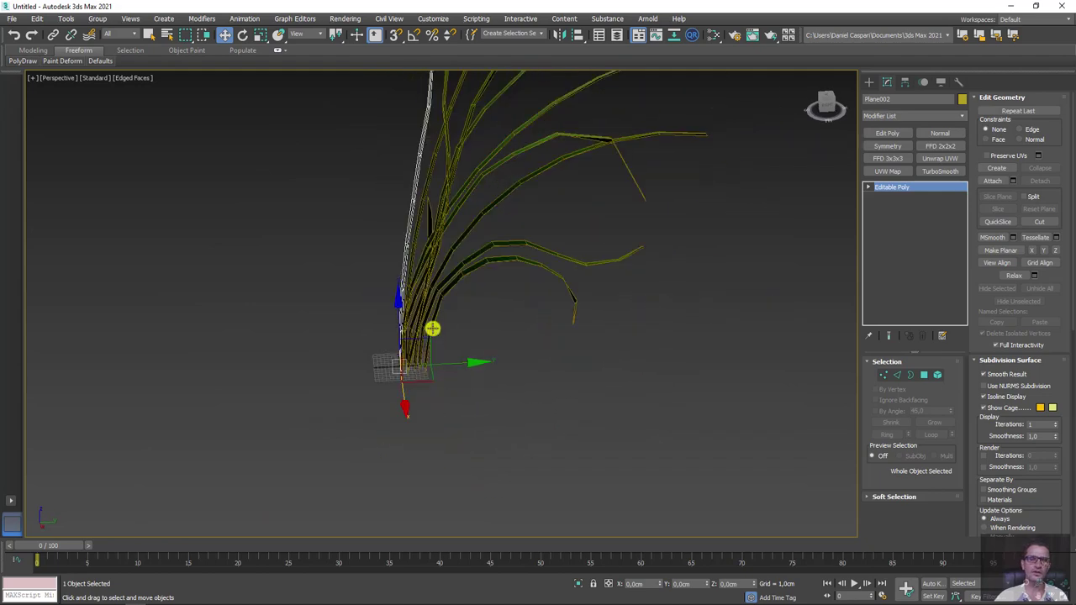
pyautogui.moveTo(463, 430)
pyautogui.mouseDown()
pyautogui.moveTo(204, 463)
pyautogui.moveTo(925, 441)
pyautogui.moveTo(833, 423)
pyautogui.mouseUp()
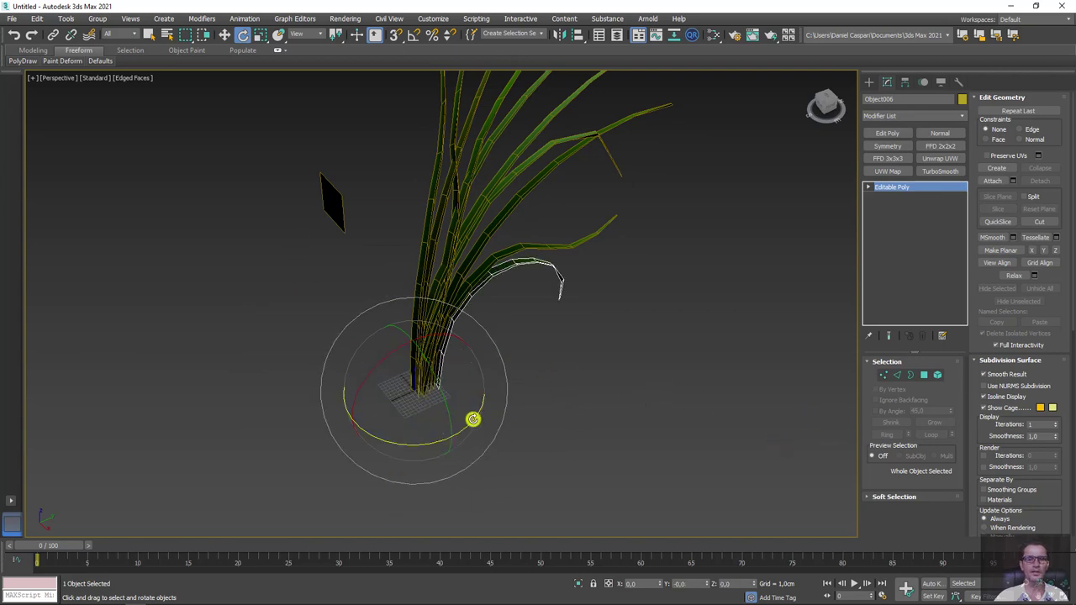
pyautogui.scroll(2, 473, 418)
# Step: Clone three blade copies, each rotated to a different angle around the shared base
pyautogui.keyDown('shift'); pyautogui.moveTo(419, 419); pyautogui.dragTo(394, 467); pyautogui.keyUp('shift')
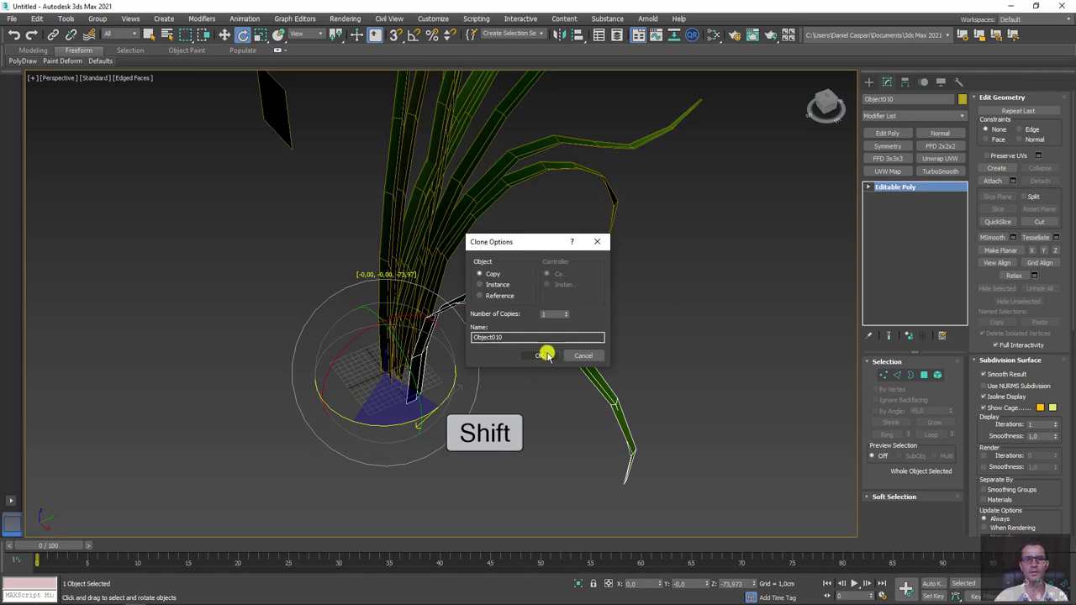
pyautogui.click(545, 354)
pyautogui.keyDown('shift'); pyautogui.moveTo(392, 425); pyautogui.dragTo(322, 428); pyautogui.keyUp('shift')
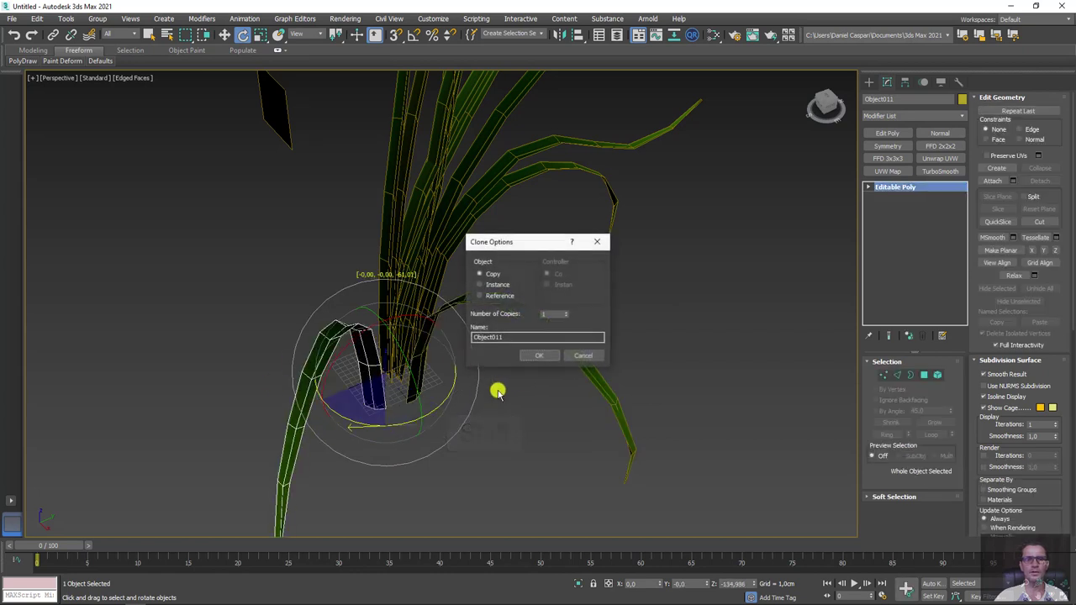
pyautogui.click(545, 356)
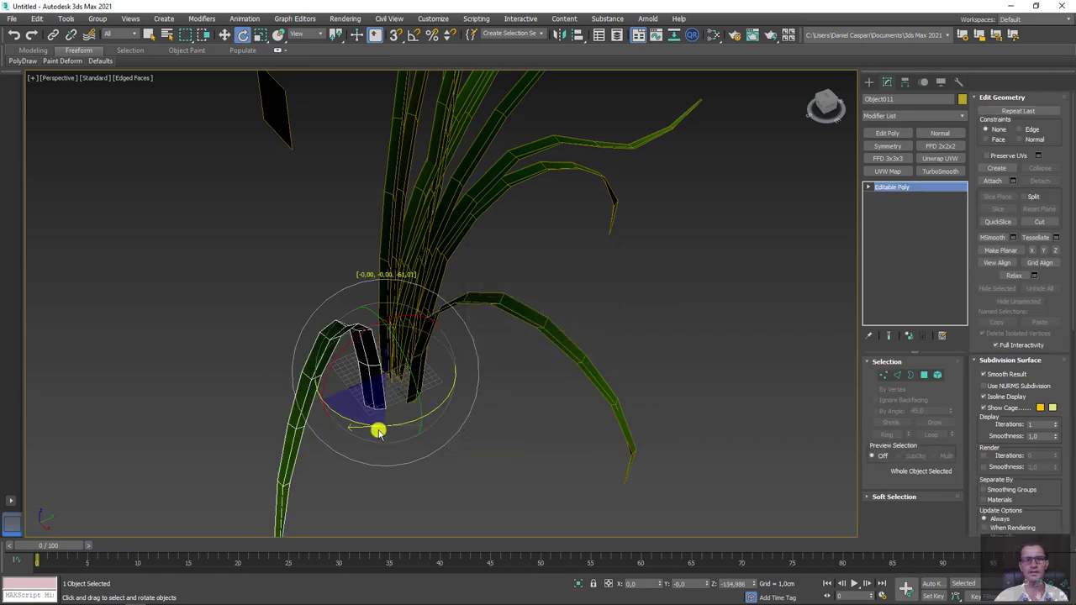
pyautogui.keyDown('shift'); pyautogui.moveTo(396, 423); pyautogui.dragTo(269, 431); pyautogui.keyUp('shift')
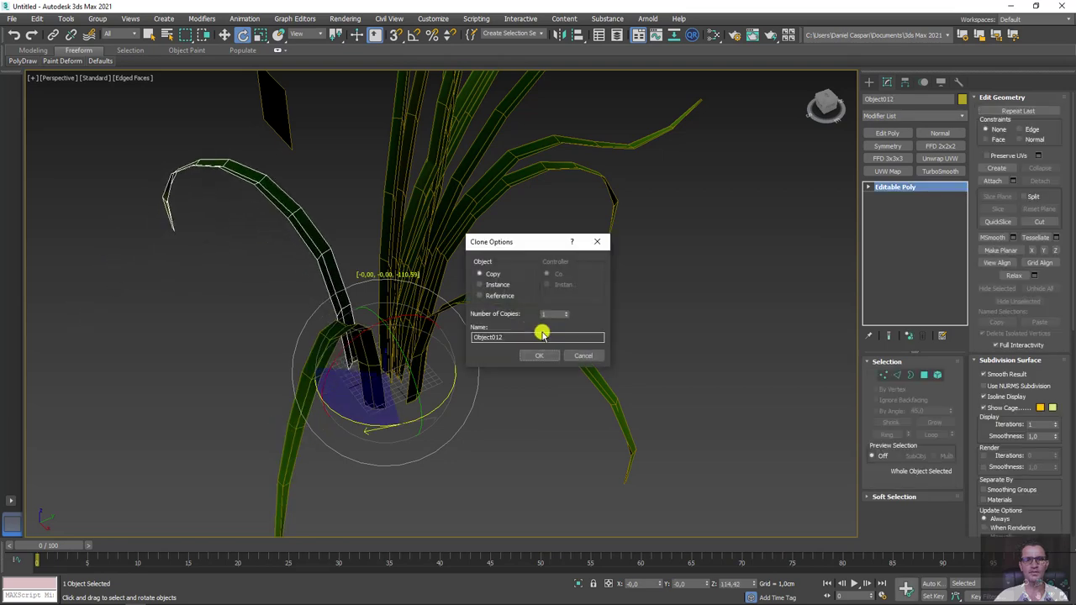
pyautogui.click(543, 355)
# Step: Reshape the arched new blade into a fresh curve with the Paint Deform Shift brush
pyautogui.keyDown('alt'); pyautogui.moveTo(461, 348); pyautogui.dragTo(430, 336, button='middle'); pyautogui.keyUp('alt')
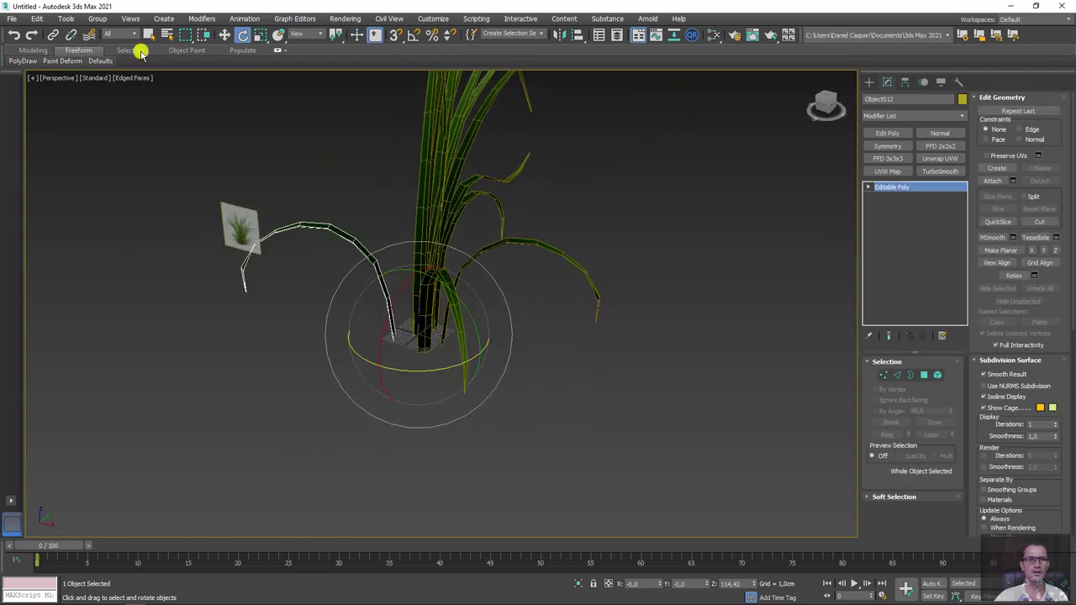
pyautogui.click(63, 62)
pyautogui.click(52, 80)
pyautogui.keyDown('alt'); pyautogui.moveTo(308, 236); pyautogui.dragTo(320, 176, button='middle'); pyautogui.keyUp('alt')
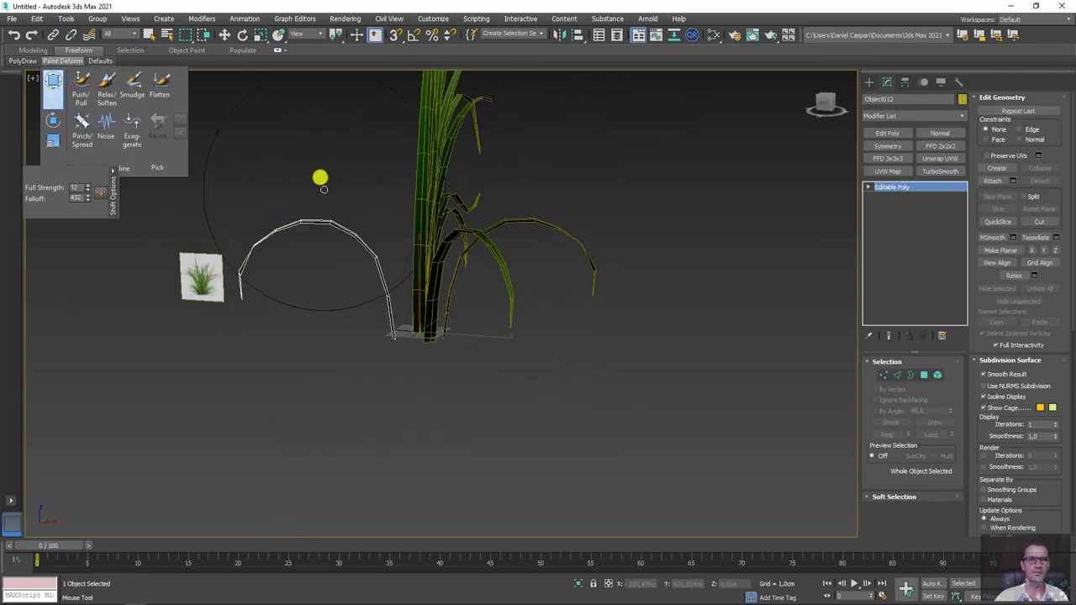
pyautogui.moveTo(221, 241)
pyautogui.mouseDown()
pyautogui.moveTo(342, 230)
pyautogui.moveTo(225, 242)
pyautogui.mouseUp()
pyautogui.moveTo(216, 260)
pyautogui.keyDown('alt'); pyautogui.mouseDown(button='middle')
pyautogui.moveTo(302, 281)
pyautogui.moveTo(260, 329)
pyautogui.mouseUp(button='middle'); pyautogui.keyUp('alt')
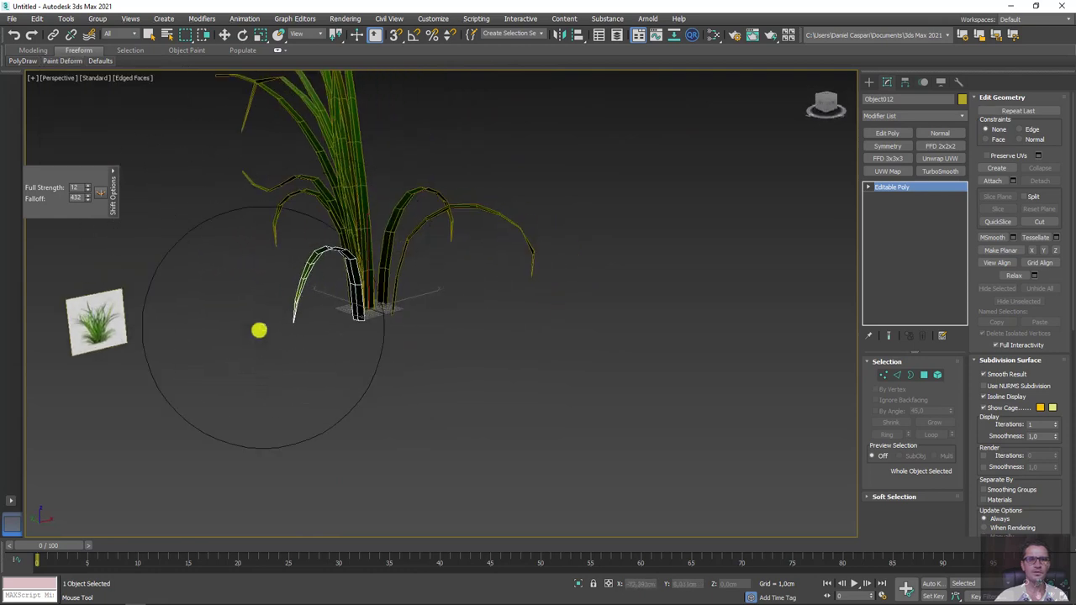
pyautogui.keyDown('alt'); pyautogui.moveTo(442, 281); pyautogui.dragTo(504, 256, button='middle'); pyautogui.keyUp('alt')
pyautogui.press('w')
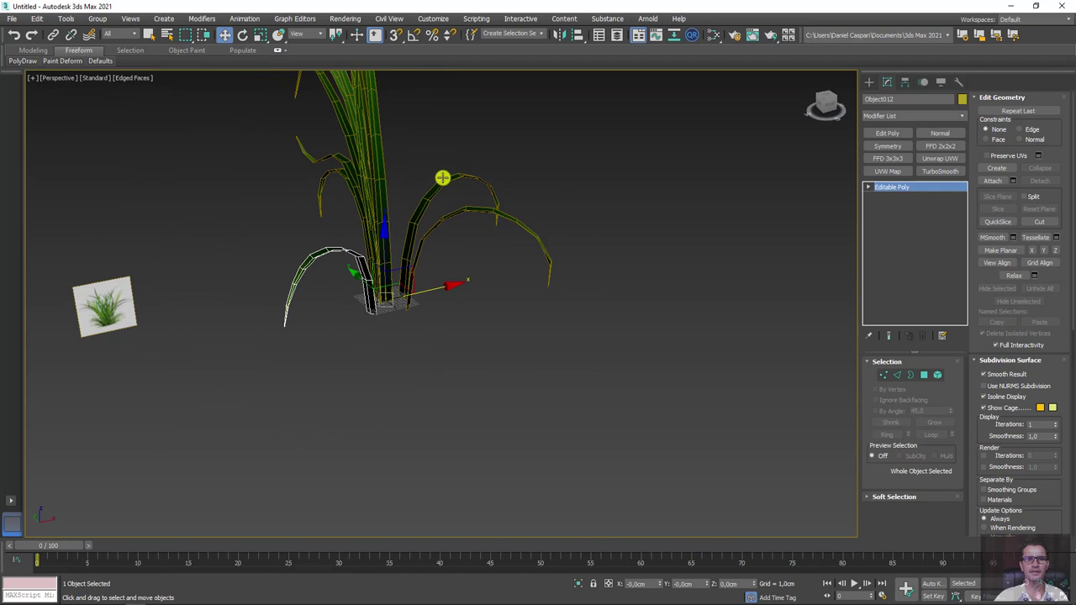
# Step: Select another blade and bend its tip left and down with the Shift brush
pyautogui.click(445, 181)
pyautogui.click(444, 181)
pyautogui.keyDown('alt'); pyautogui.moveTo(476, 224); pyautogui.dragTo(446, 210, button='middle'); pyautogui.keyUp('alt')
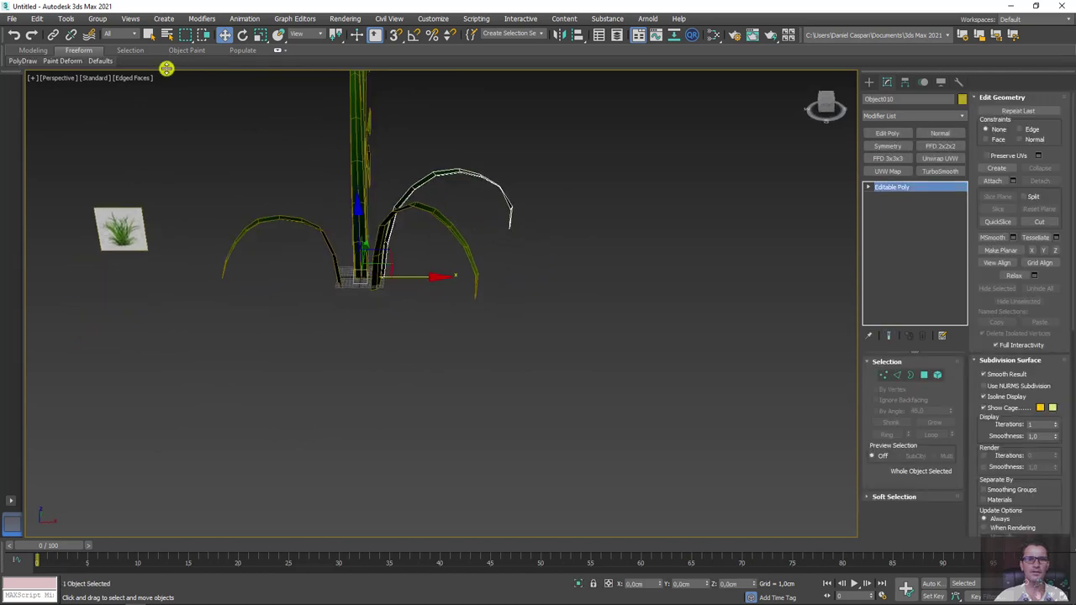
pyautogui.click(61, 80)
pyautogui.keyDown('alt'); pyautogui.moveTo(560, 209); pyautogui.dragTo(548, 199, button='middle'); pyautogui.keyUp('alt')
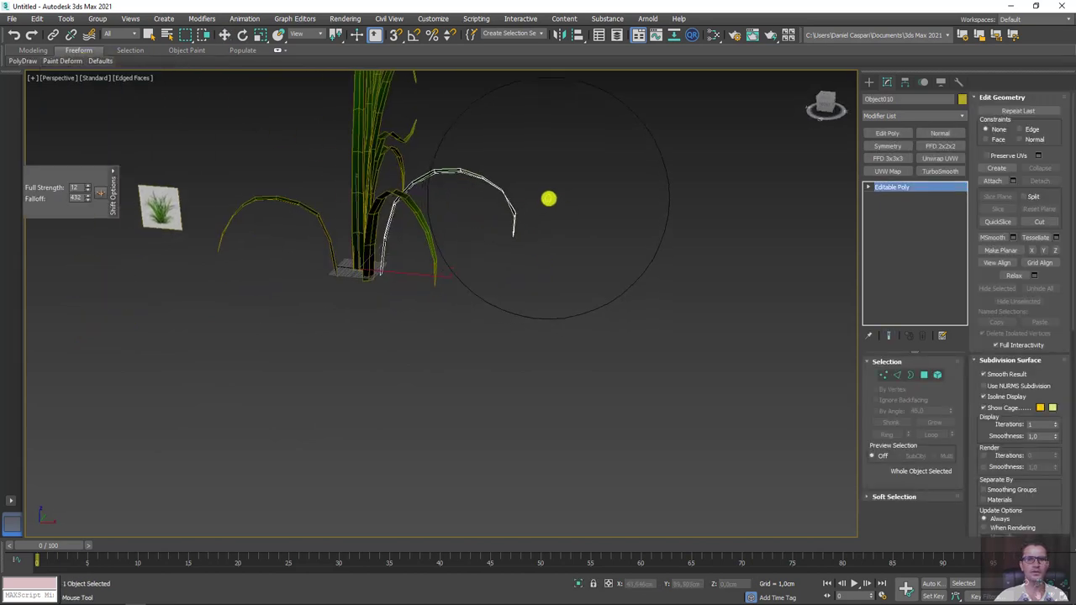
pyautogui.moveTo(548, 200)
pyautogui.mouseDown()
pyautogui.moveTo(512, 201)
pyautogui.moveTo(516, 185)
pyautogui.moveTo(488, 180)
pyautogui.moveTo(488, 192)
pyautogui.mouseUp()
pyautogui.moveTo(502, 184)
pyautogui.keyDown('alt'); pyautogui.mouseDown(button='middle')
pyautogui.moveTo(451, 244)
pyautogui.moveTo(516, 245)
pyautogui.moveTo(457, 209)
pyautogui.moveTo(608, 298)
pyautogui.mouseUp(button='middle'); pyautogui.keyUp('alt')
pyautogui.press('w')
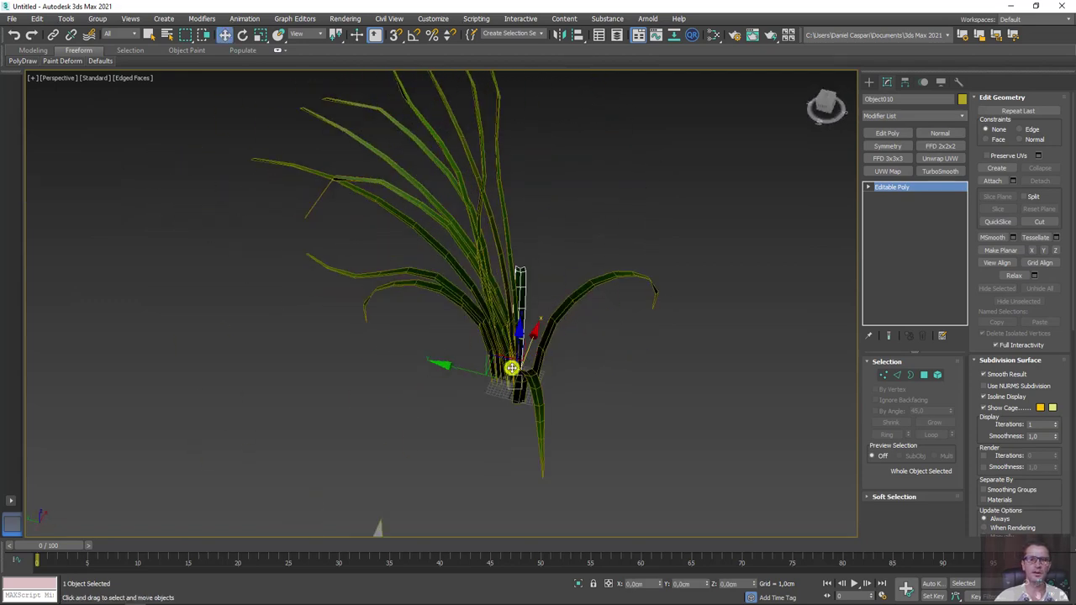
# Step: Pick a different blade at the base and rotate-clone a copy of it
pyautogui.scroll(3, 468, 378)
pyautogui.scroll(3, 496, 367)
pyautogui.scroll(2, 616, 333)
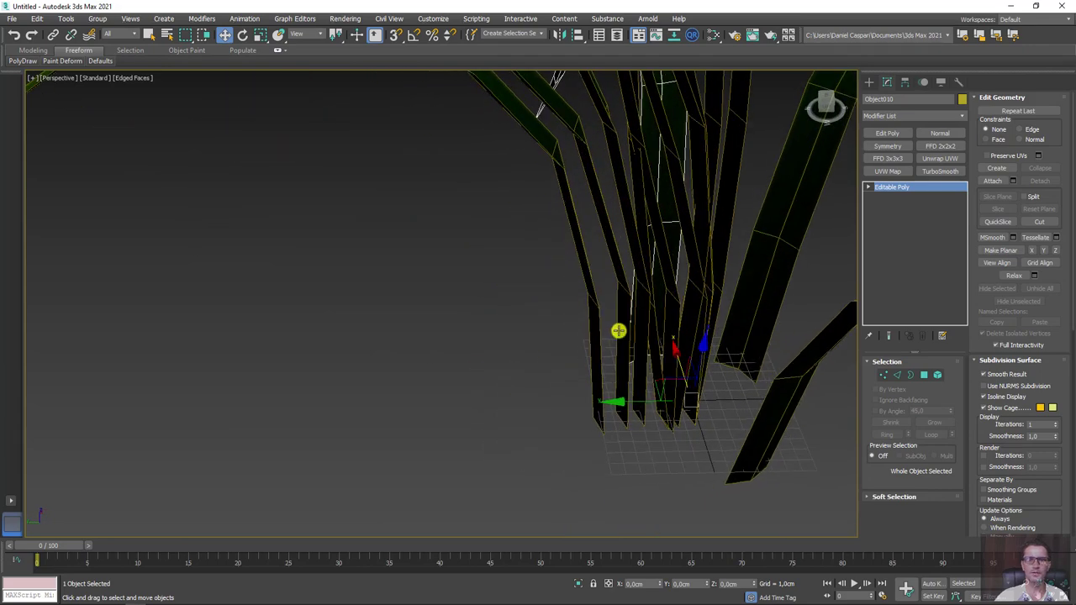
pyautogui.click(618, 331)
pyautogui.scroll(-3, 630, 345)
pyautogui.keyDown('alt'); pyautogui.moveTo(644, 360); pyautogui.dragTo(507, 373, button='middle'); pyautogui.keyUp('alt')
pyautogui.press('e')
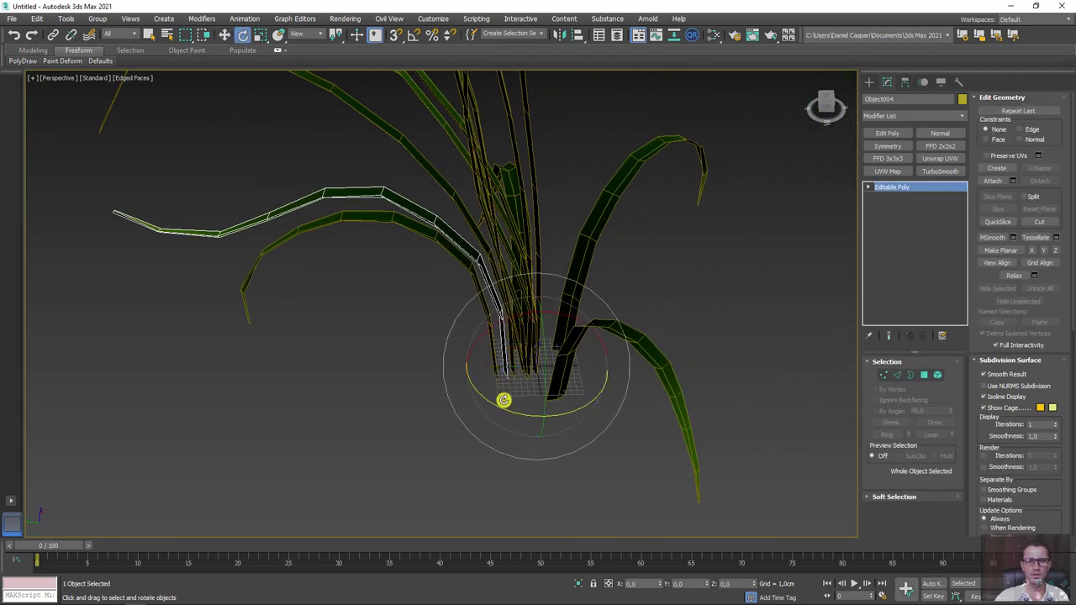
pyautogui.moveTo(503, 401); pyautogui.dragTo(572, 416)
pyautogui.click(547, 356)
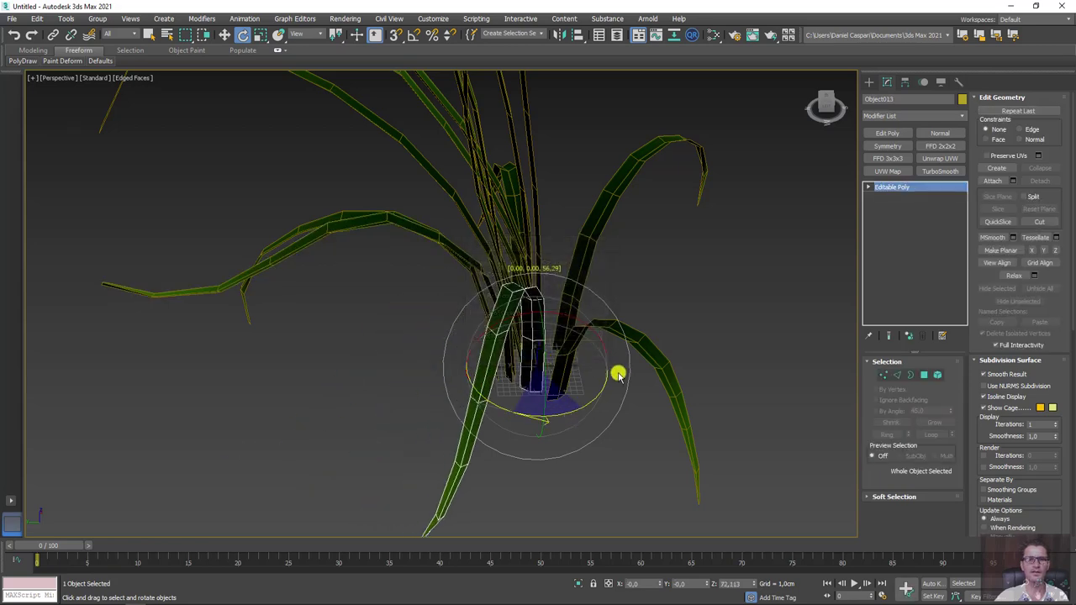
# Step: Bend the new copy with the Shift brush, tip pushed up-right, then left and down
pyautogui.keyDown('alt'); pyautogui.moveTo(618, 374); pyautogui.dragTo(529, 379, button='middle'); pyautogui.keyUp('alt')
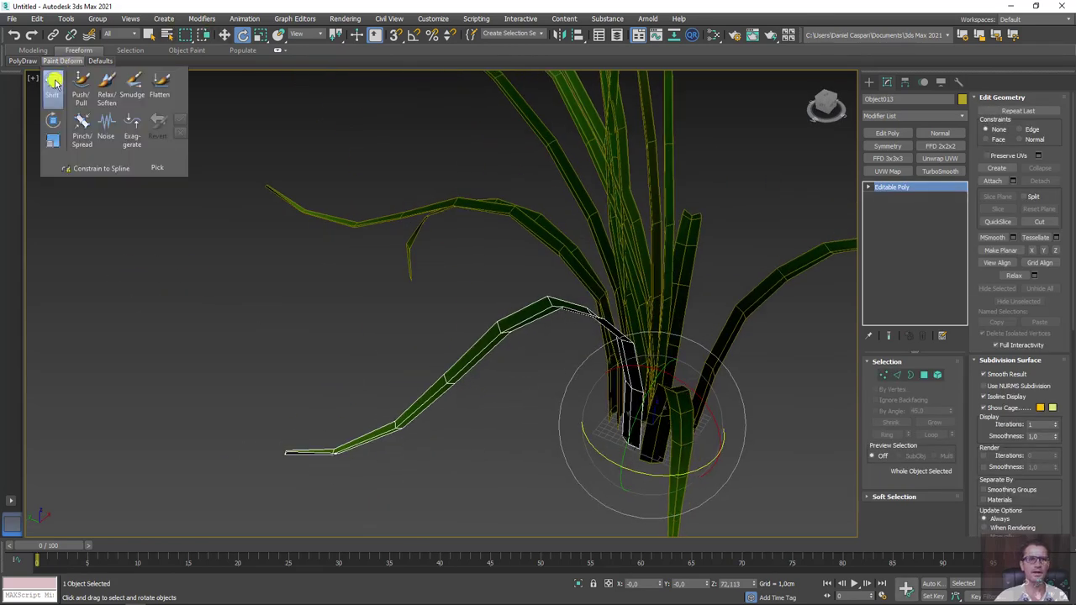
pyautogui.click(54, 82)
pyautogui.moveTo(394, 289)
pyautogui.keyDown('alt'); pyautogui.mouseDown(button='middle')
pyautogui.moveTo(442, 329)
pyautogui.moveTo(365, 389)
pyautogui.mouseUp(button='middle'); pyautogui.keyUp('alt')
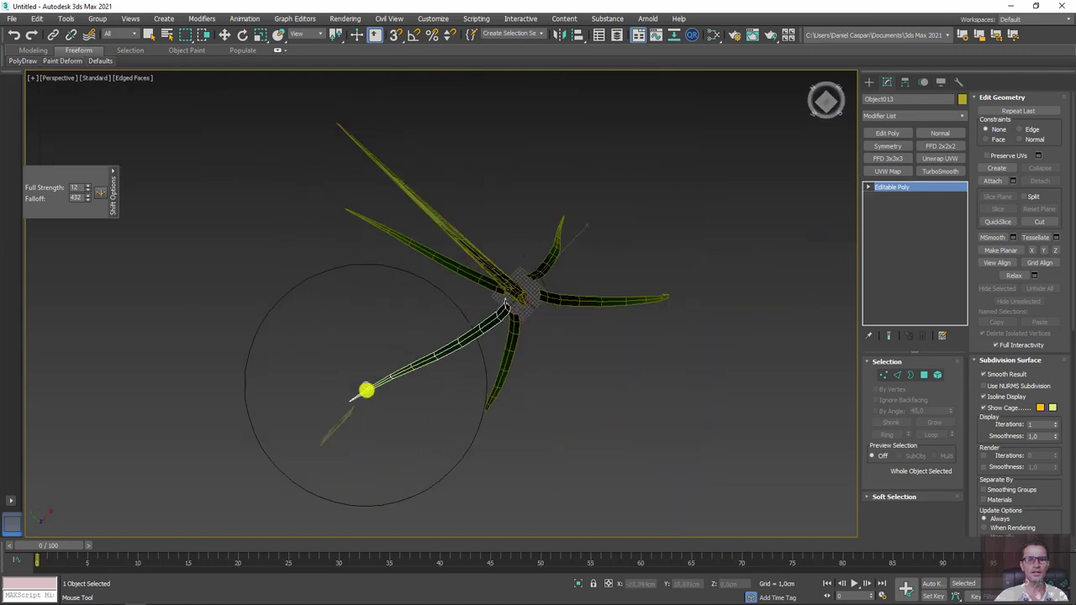
pyautogui.moveTo(365, 389)
pyautogui.mouseDown()
pyautogui.moveTo(421, 371)
pyautogui.moveTo(403, 377)
pyautogui.mouseUp()
pyautogui.keyDown('alt'); pyautogui.moveTo(404, 377); pyautogui.dragTo(392, 300, button='middle'); pyautogui.keyUp('alt')
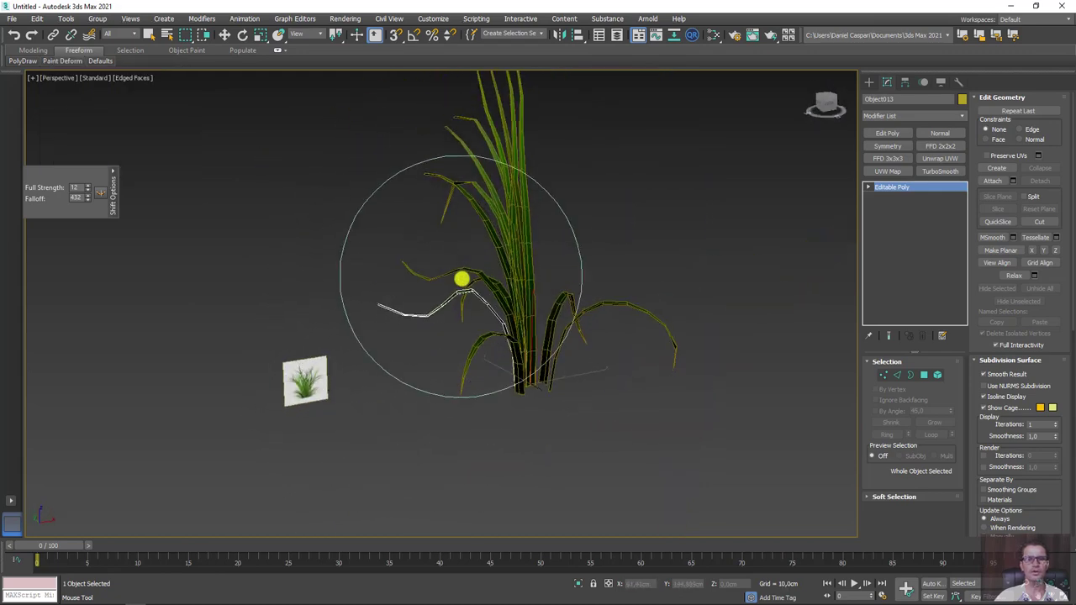
pyautogui.moveTo(461, 279)
pyautogui.mouseDown()
pyautogui.moveTo(471, 305)
pyautogui.moveTo(395, 308)
pyautogui.mouseUp()
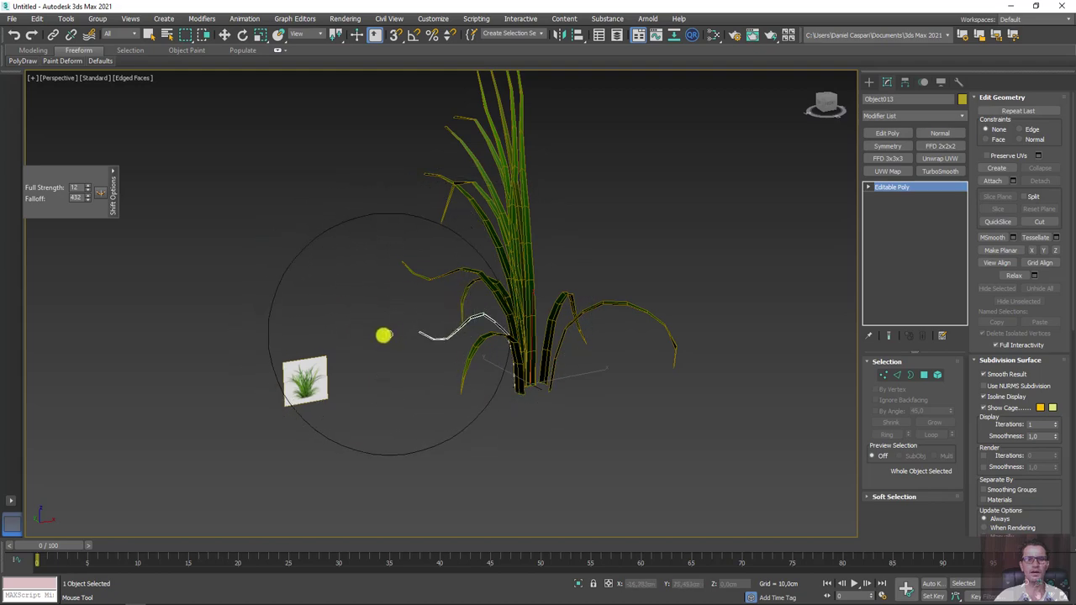
pyautogui.press('w')
# Step: Rotate-clone one more blade copy around the base of the clump
pyautogui.keyDown('alt'); pyautogui.moveTo(461, 360); pyautogui.dragTo(547, 329, button='middle'); pyautogui.keyUp('alt')
pyautogui.scroll(3, 510, 342)
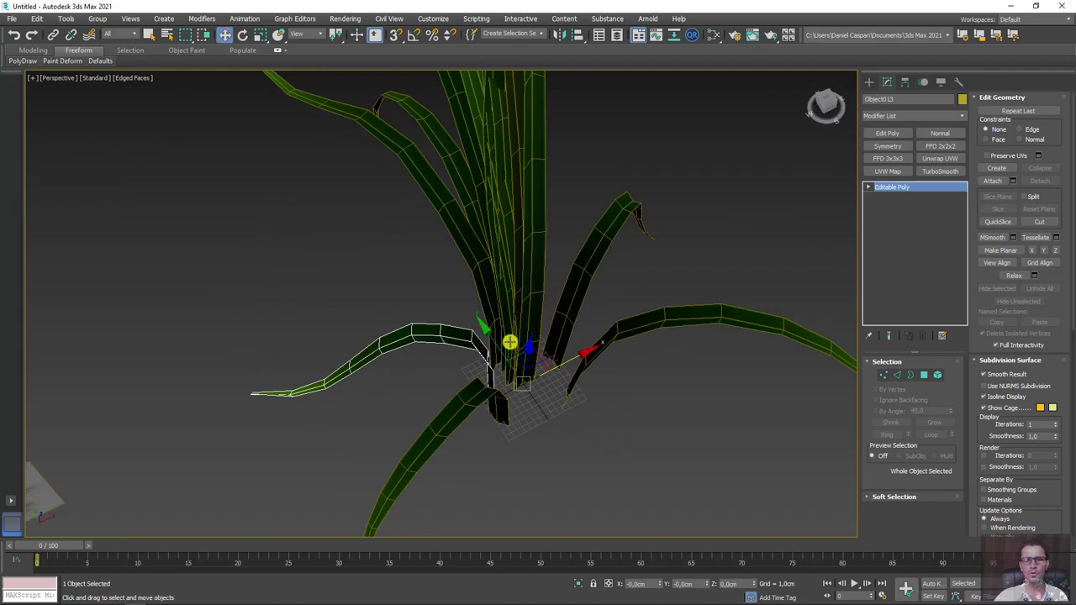
pyautogui.scroll(2, 509, 342)
pyautogui.press('e')
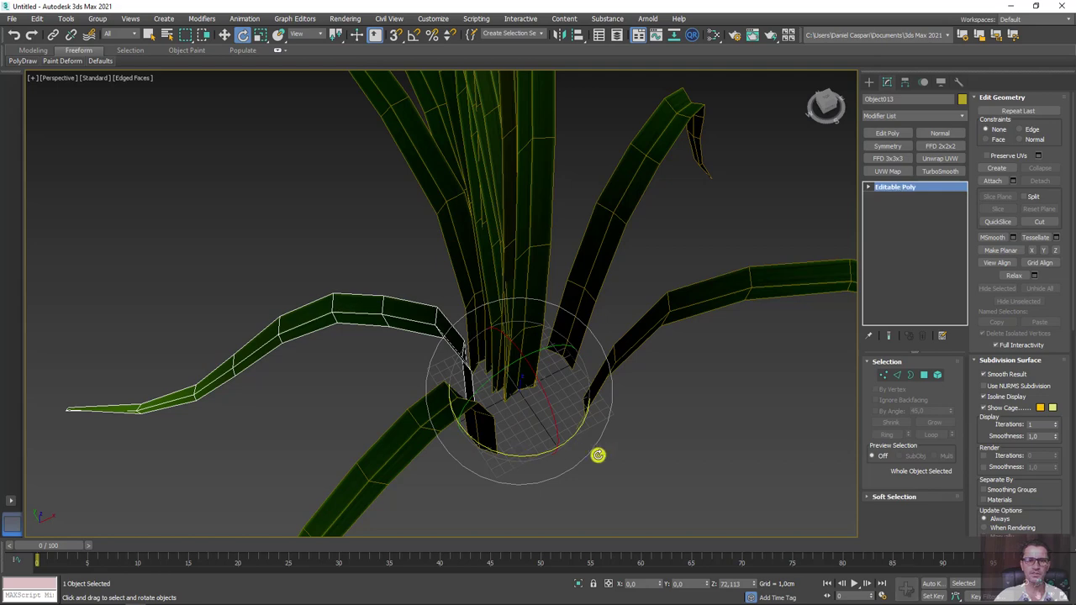
pyautogui.moveTo(598, 454)
pyautogui.keyDown('shift'); pyautogui.mouseDown()
pyautogui.moveTo(610, 451)
pyautogui.moveTo(550, 384)
pyautogui.mouseUp(); pyautogui.keyUp('shift')
pyautogui.click(548, 358)
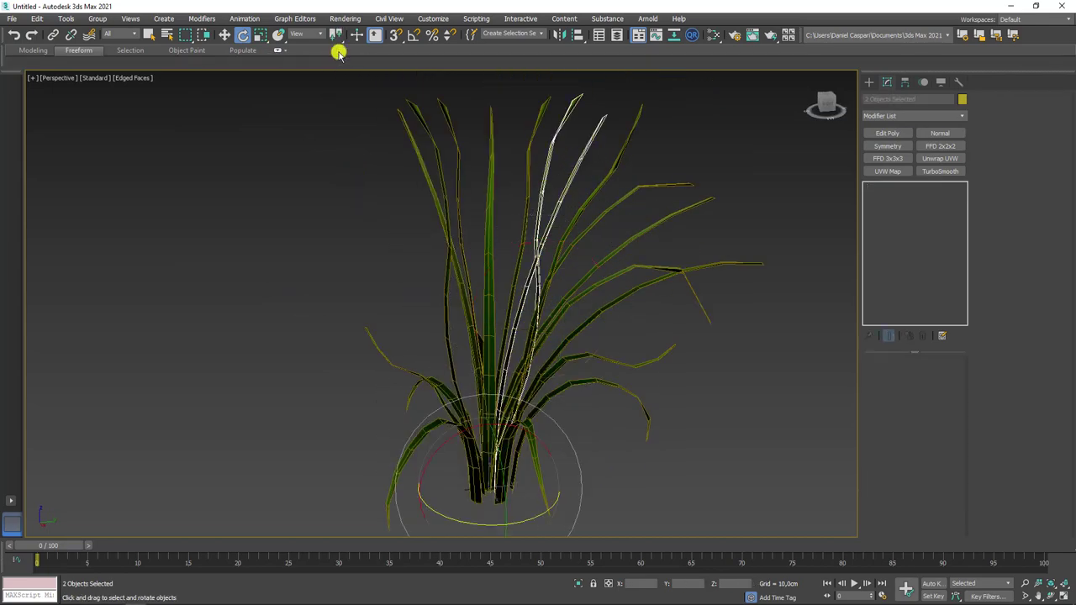
# Step: Turn a blade around its base, then select a single leaf element in Element mode
pyautogui.click(488, 378)
pyautogui.moveTo(482, 427); pyautogui.dragTo(495, 524)
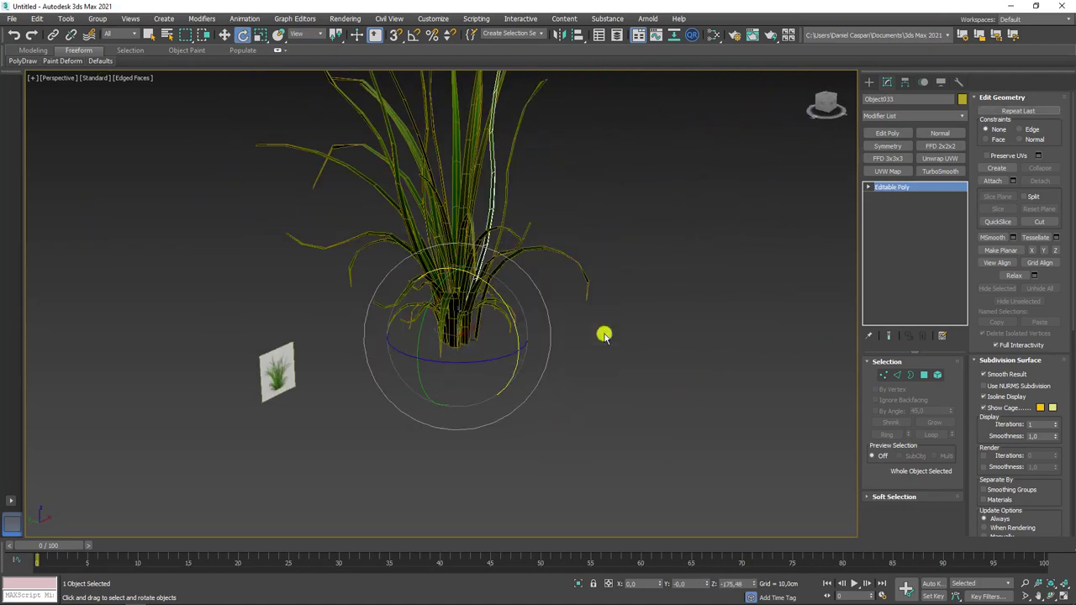
pyautogui.keyDown('ctrl'); pyautogui.click(496, 368); pyautogui.keyUp('ctrl')
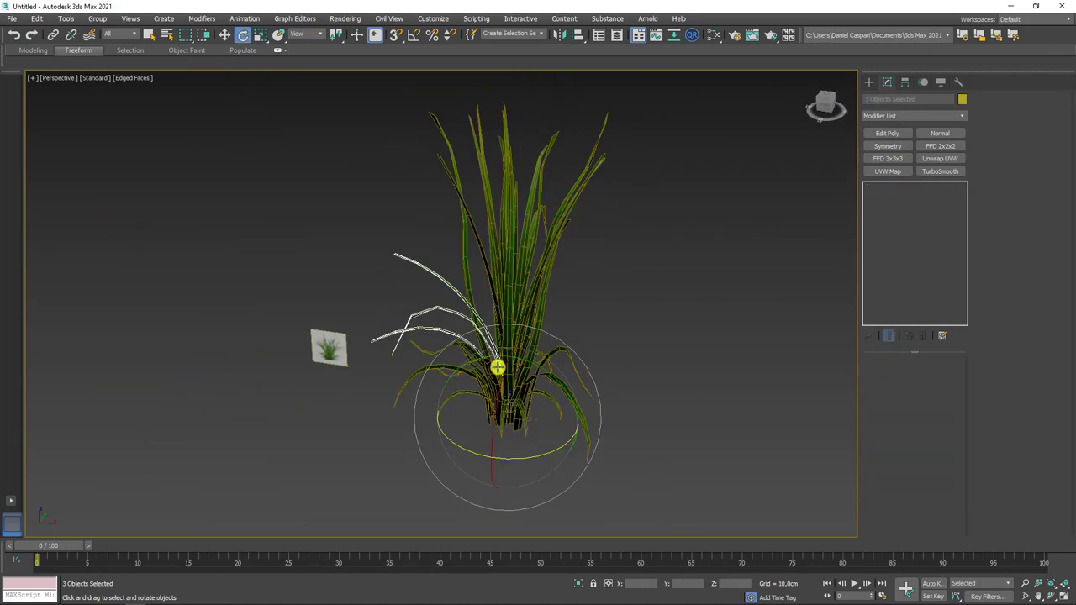
pyautogui.scroll(3, 593, 372)
pyautogui.moveTo(594, 372)
pyautogui.keyDown('alt'); pyautogui.mouseDown(button='middle')
pyautogui.moveTo(513, 362)
pyautogui.moveTo(380, 428)
pyautogui.mouseUp(button='middle'); pyautogui.keyUp('alt')
pyautogui.click(380, 428)
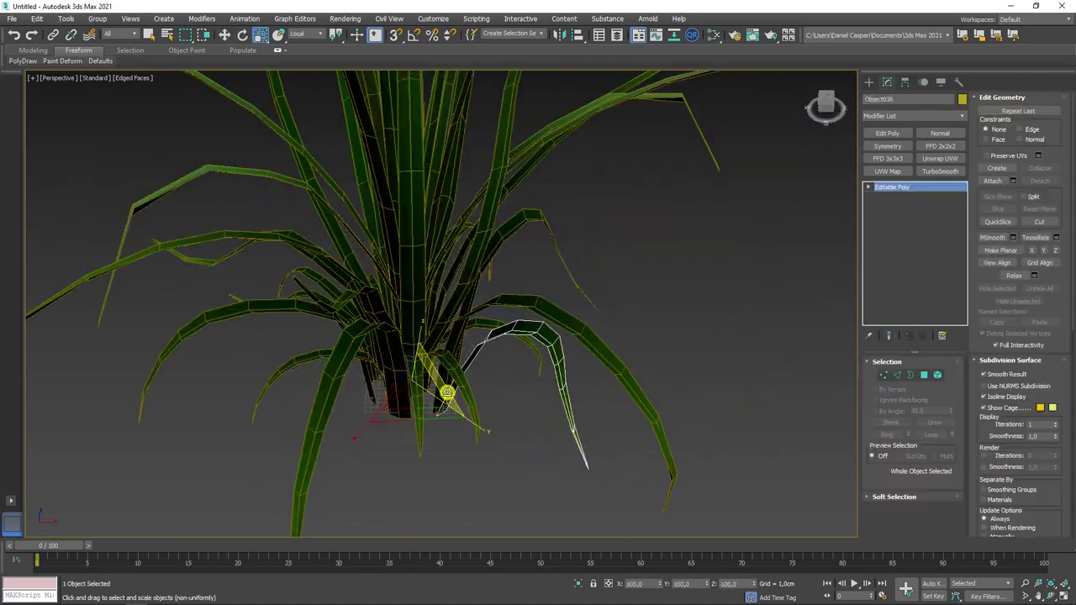
pyautogui.click(937, 375)
pyautogui.click(521, 377)
pyautogui.moveTo(589, 336)
pyautogui.keyDown('alt'); pyautogui.mouseDown(button='middle')
pyautogui.moveTo(521, 377)
pyautogui.moveTo(881, 232)
pyautogui.mouseUp(button='middle'); pyautogui.keyUp('alt')
pyautogui.scroll(-5, 361, 495)
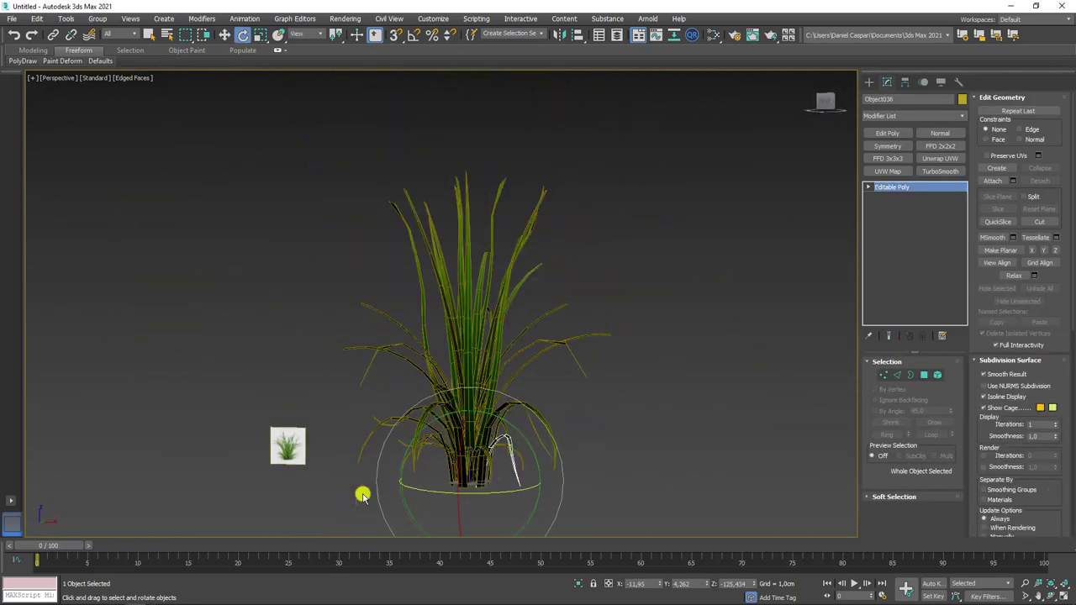
pyautogui.scroll(3, 648, 325)
pyautogui.scroll(-3, 554, 480)
# Step: Rotate-clone a copy of the leaf around its base
pyautogui.press('r')
pyautogui.press('e')
pyautogui.moveTo(551, 453)
pyautogui.keyDown('alt'); pyautogui.mouseDown(button='middle')
pyautogui.moveTo(591, 499)
pyautogui.moveTo(675, 360)
pyautogui.mouseUp(button='middle'); pyautogui.keyUp('alt')
pyautogui.keyDown('shift'); pyautogui.moveTo(522, 437); pyautogui.dragTo(602, 378); pyautogui.keyUp('shift')
pyautogui.click(583, 356)
pyautogui.scroll(5, 516, 412)
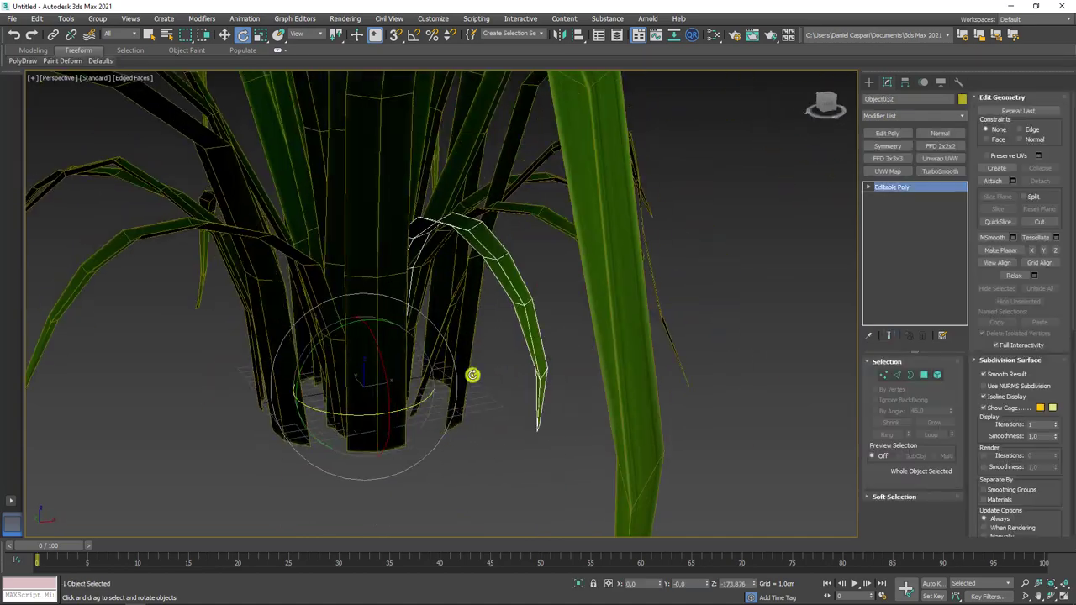
pyautogui.moveTo(538, 344)
pyautogui.keyDown('alt'); pyautogui.mouseDown(button='middle')
pyautogui.moveTo(517, 382)
pyautogui.moveTo(400, 374)
pyautogui.moveTo(495, 369)
pyautogui.mouseUp(button='middle'); pyautogui.keyUp('alt')
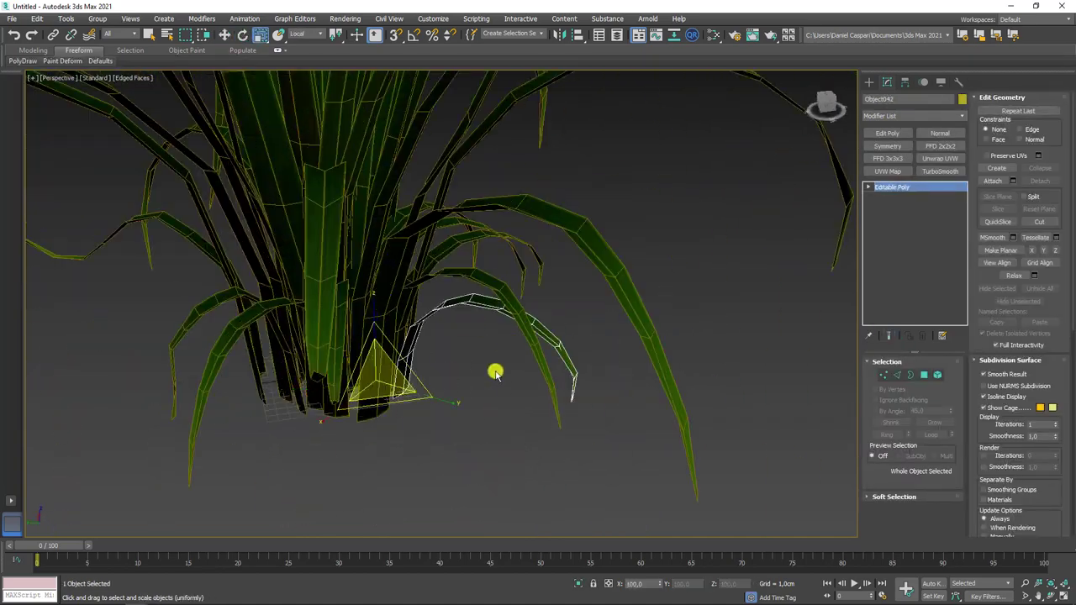
pyautogui.scroll(-3, 516, 353)
pyautogui.press('w')
pyautogui.scroll(-5, 496, 318)
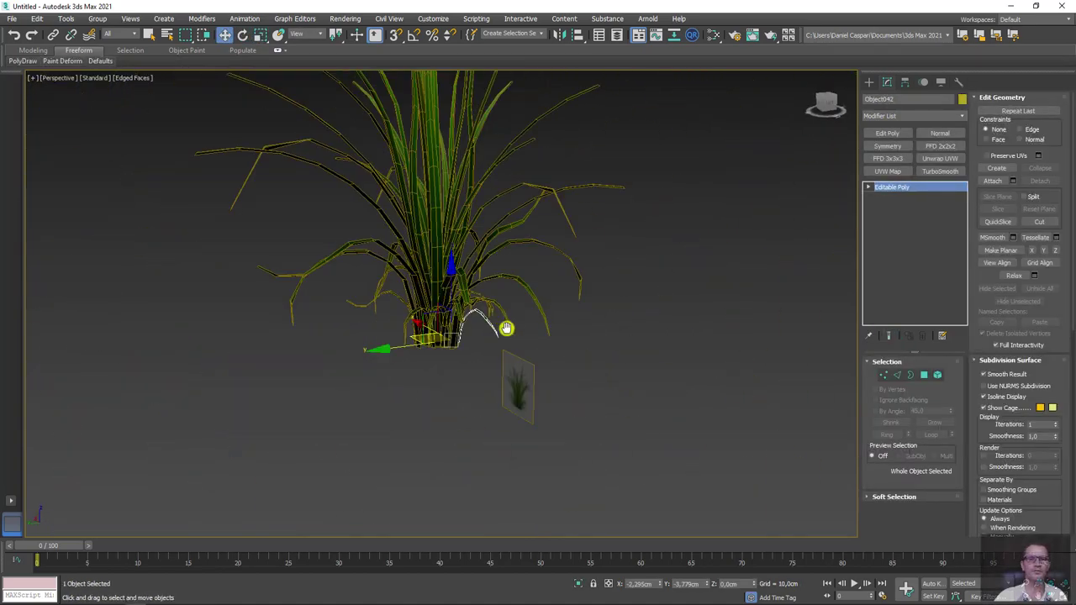
pyautogui.moveTo(505, 324)
pyautogui.keyDown('alt'); pyautogui.mouseDown(button='middle')
pyautogui.moveTo(650, 401)
pyautogui.moveTo(630, 422)
pyautogui.moveTo(498, 477)
pyautogui.moveTo(504, 413)
pyautogui.moveTo(545, 401)
pyautogui.mouseUp(button='middle'); pyautogui.keyUp('alt')
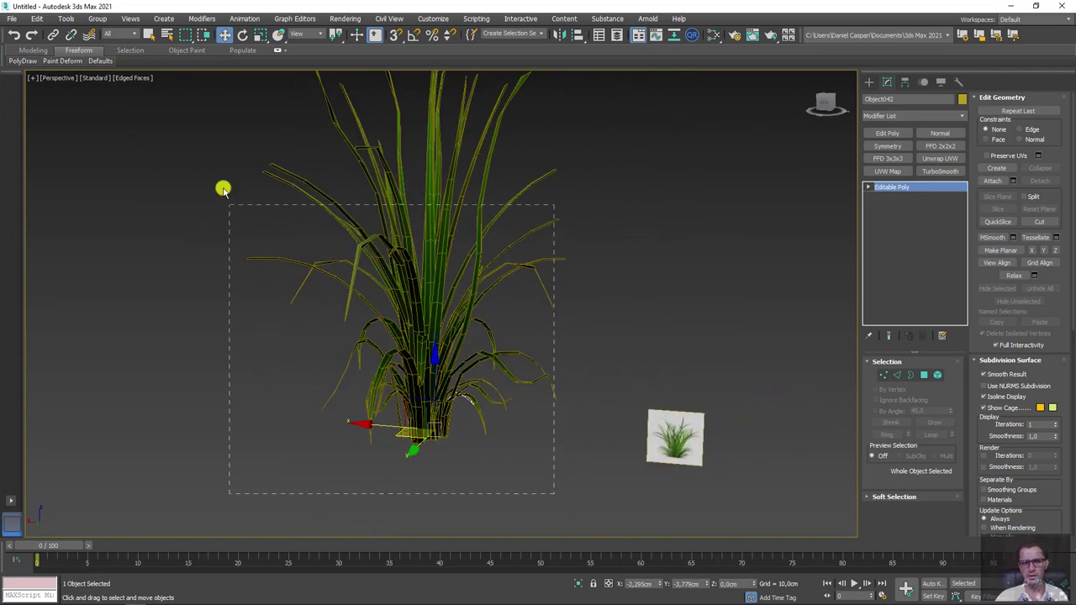
# Step: Select all 45 blades, isolate them from the picture plane, then select only Object015
pyautogui.moveTo(222, 189); pyautogui.dragTo(444, 283)
pyautogui.moveTo(444, 283)
pyautogui.keyDown('alt'); pyautogui.mouseDown(button='middle')
pyautogui.moveTo(420, 312)
pyautogui.moveTo(476, 423)
pyautogui.mouseUp(button='middle'); pyautogui.keyUp('alt')
pyautogui.scroll(-2, 477, 453)
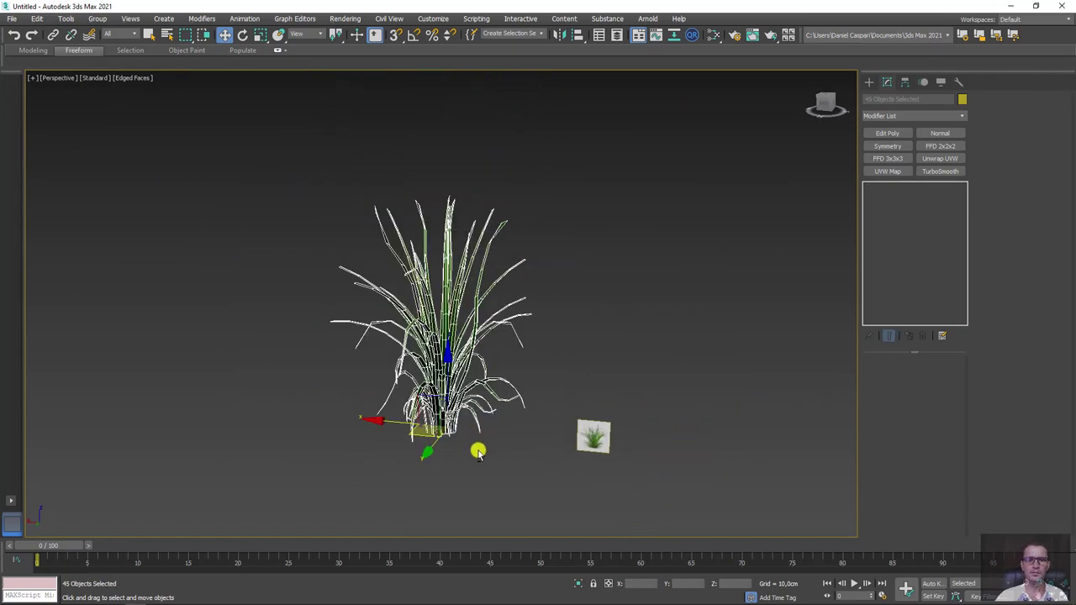
pyautogui.scroll(2, 483, 446)
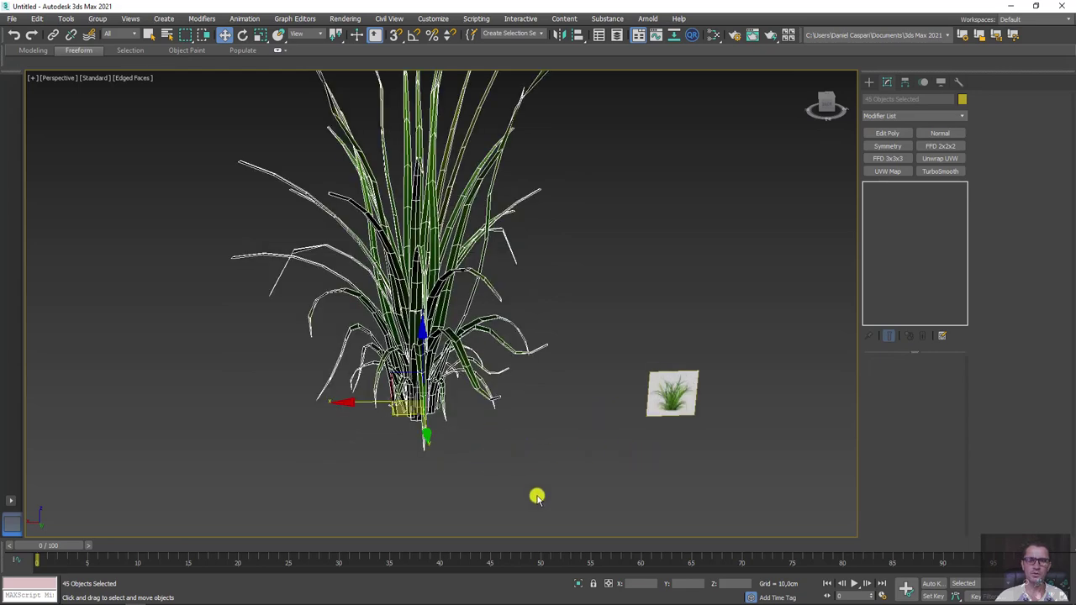
pyautogui.click(580, 583)
pyautogui.click(573, 440)
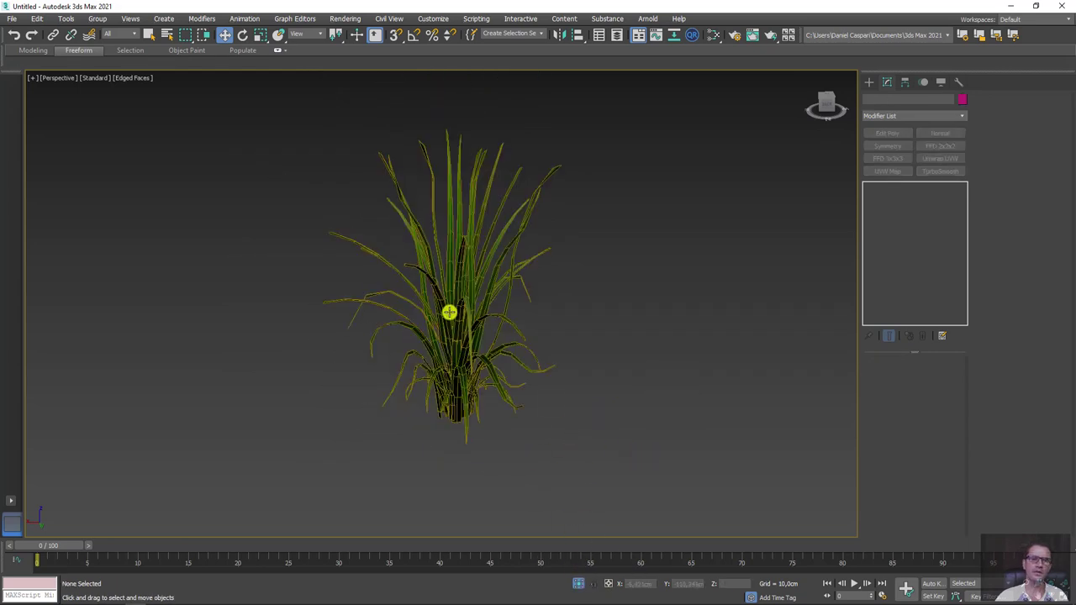
pyautogui.scroll(3, 458, 226)
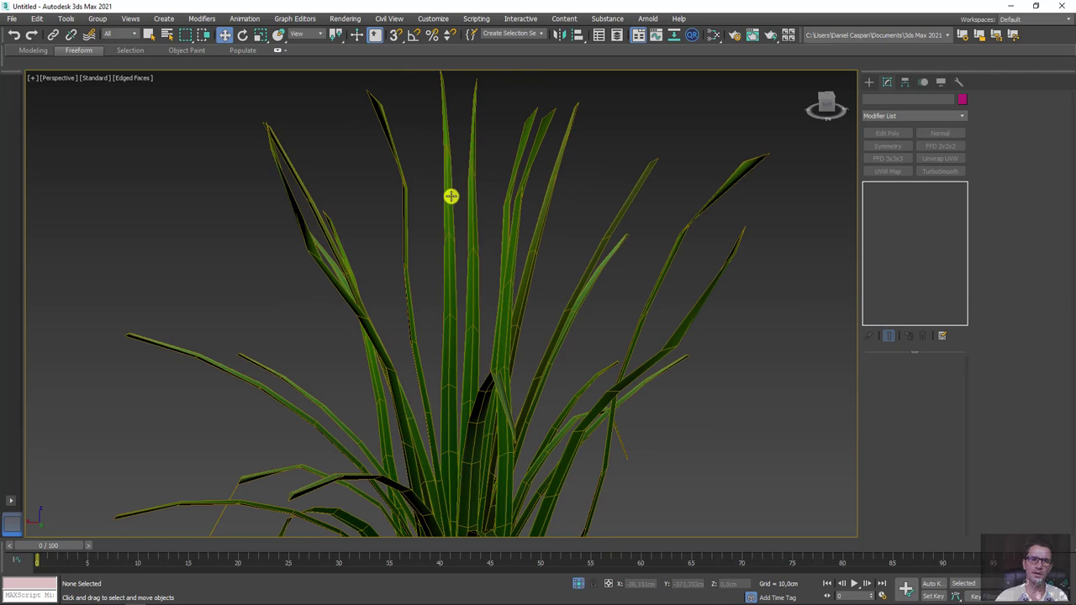
pyautogui.click(452, 195)
pyautogui.scroll(-4, 451, 196)
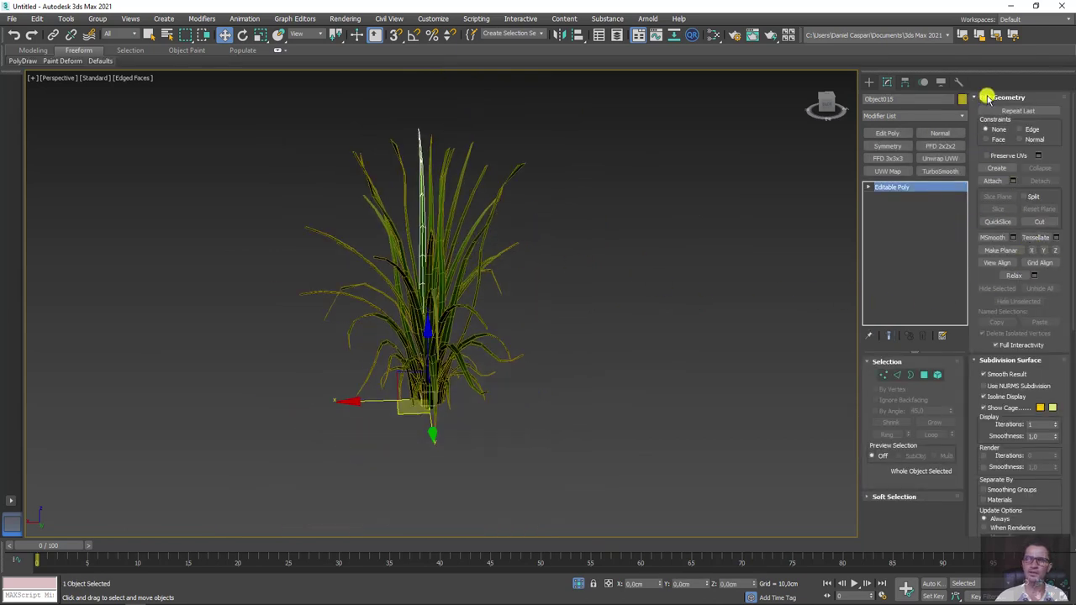
# Step: Attach every blade listed under the default layer into Object015 using Attach List
pyautogui.click(1013, 180)
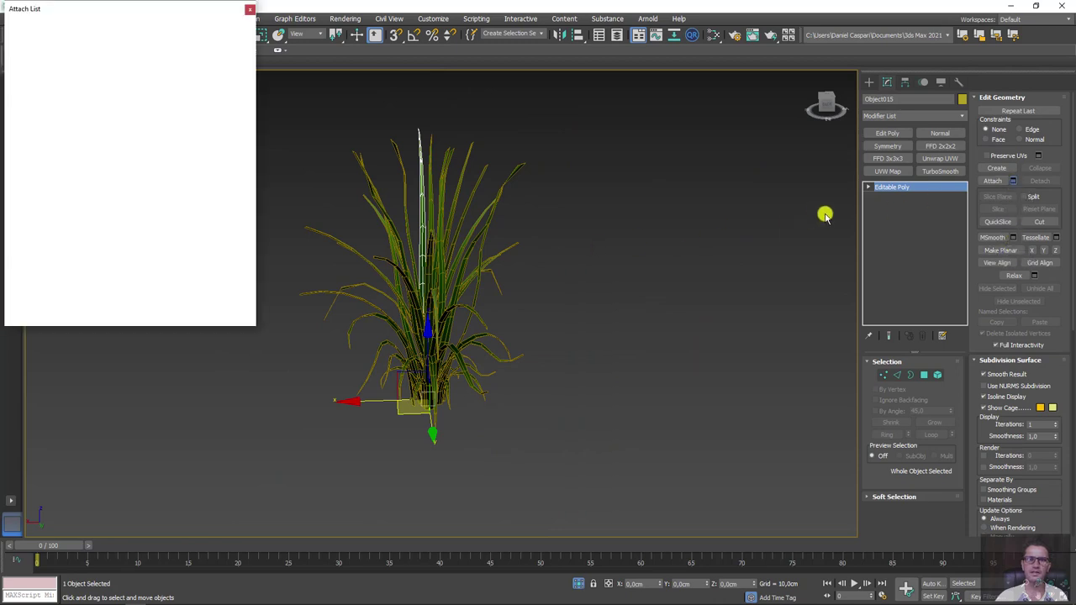
pyautogui.click(11, 78)
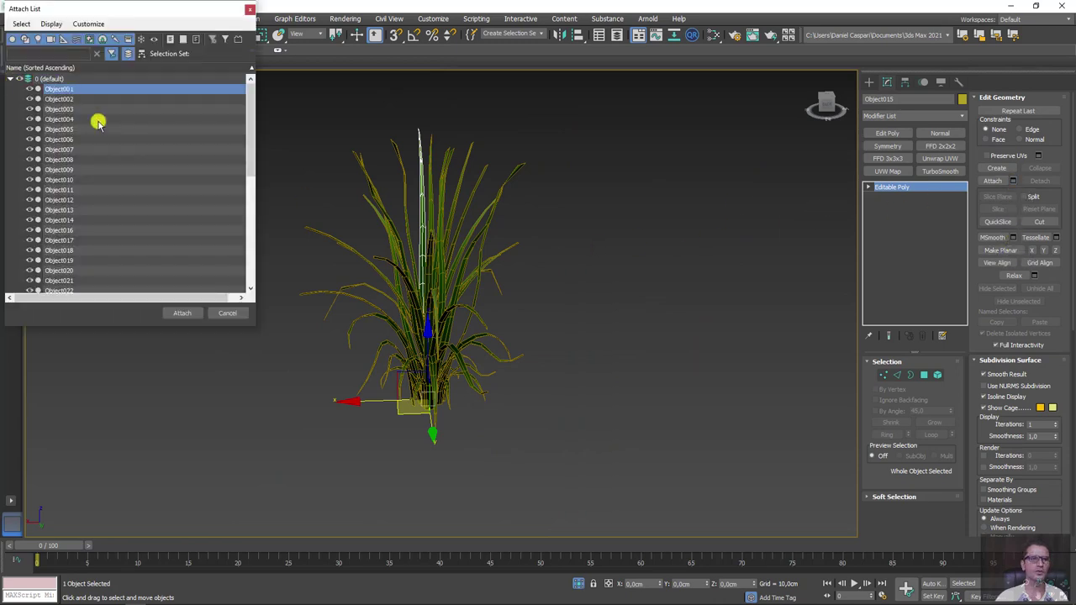
pyautogui.scroll(-6, 44, 229)
pyautogui.keyDown('shift'); pyautogui.click(60, 280); pyautogui.keyUp('shift')
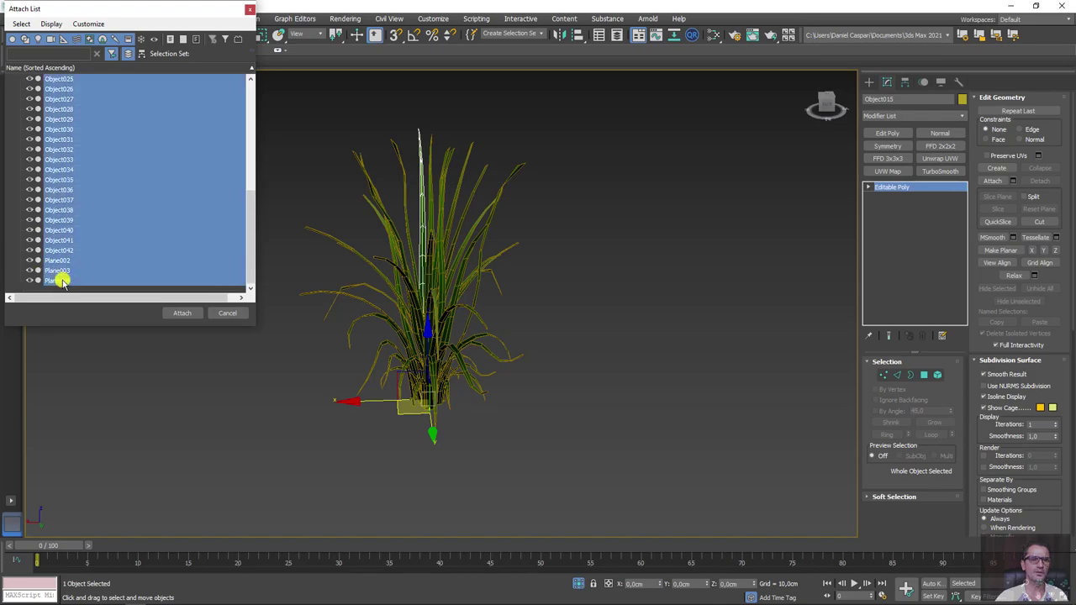
pyautogui.click(177, 316)
pyautogui.moveTo(533, 403)
pyautogui.keyDown('alt'); pyautogui.mouseDown(button='middle')
pyautogui.moveTo(727, 415)
pyautogui.moveTo(699, 476)
pyautogui.moveTo(614, 466)
pyautogui.moveTo(588, 412)
pyautogui.moveTo(598, 394)
pyautogui.moveTo(503, 397)
pyautogui.mouseUp(button='middle'); pyautogui.keyUp('alt')
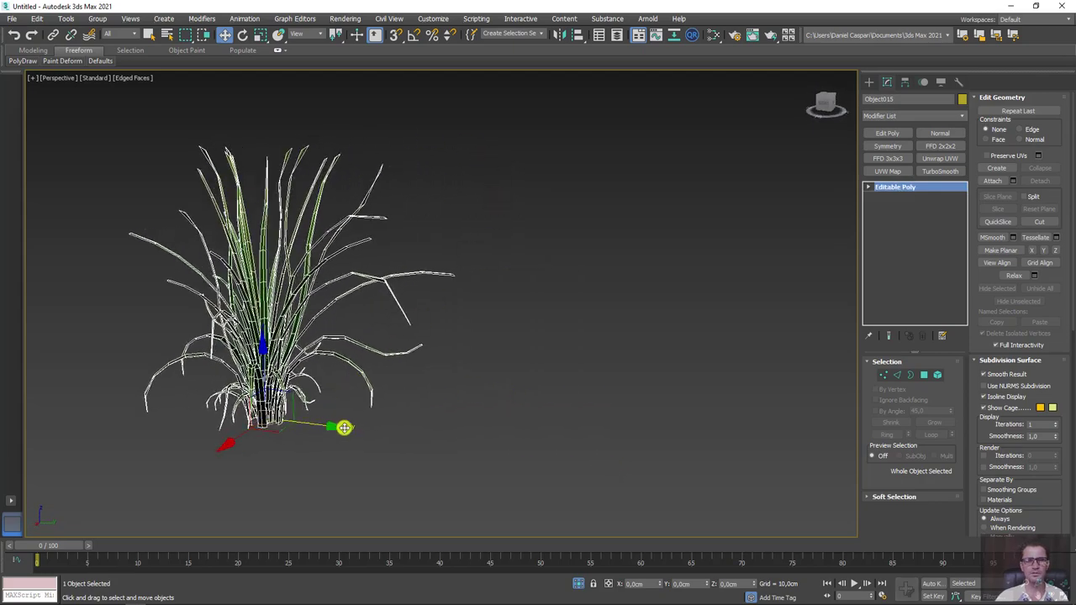
# Step: Clone the clump to the right as Object016 and rescale the copy
pyautogui.keyDown('shift'); pyautogui.moveTo(344, 427); pyautogui.dragTo(664, 468); pyautogui.keyUp('shift')
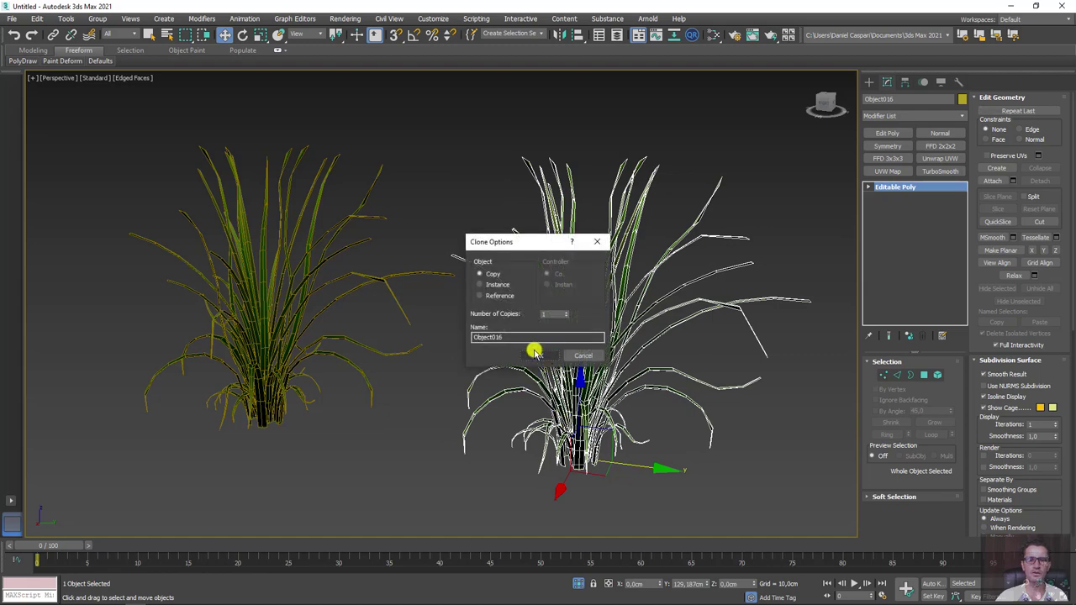
pyautogui.click(536, 355)
pyautogui.press('r')
pyautogui.moveTo(576, 452)
pyautogui.mouseDown()
pyautogui.moveTo(613, 471)
pyautogui.moveTo(591, 471)
pyautogui.moveTo(581, 412)
pyautogui.moveTo(588, 424)
pyautogui.mouseUp()
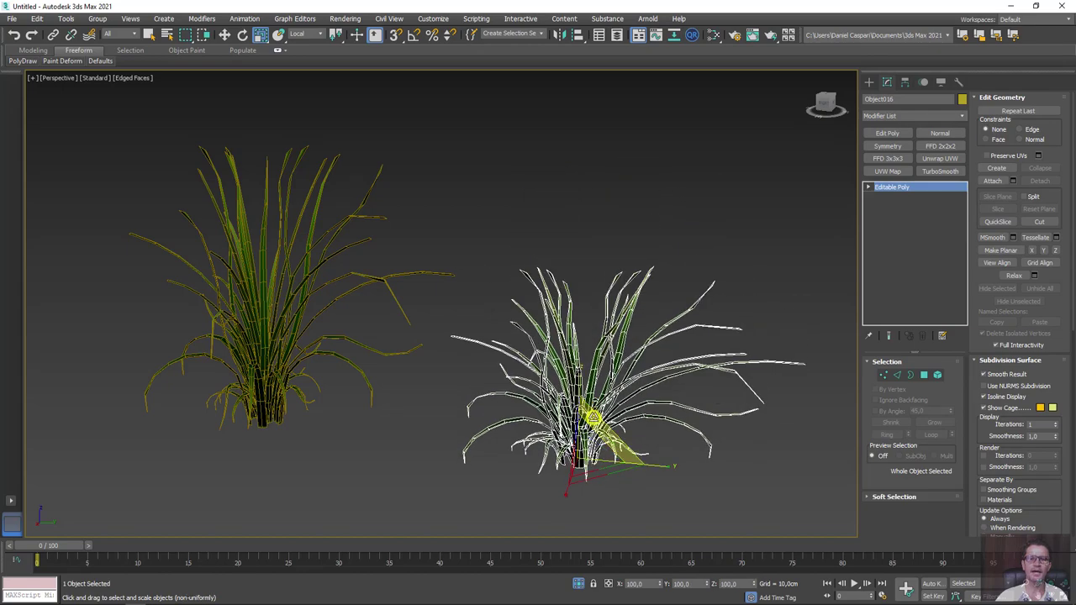
# Step: Open Object016's Modifier List and scroll down toward Noise
pyautogui.scroll(1, 548, 426)
pyautogui.moveTo(548, 426); pyautogui.dragTo(523, 418, button='middle')
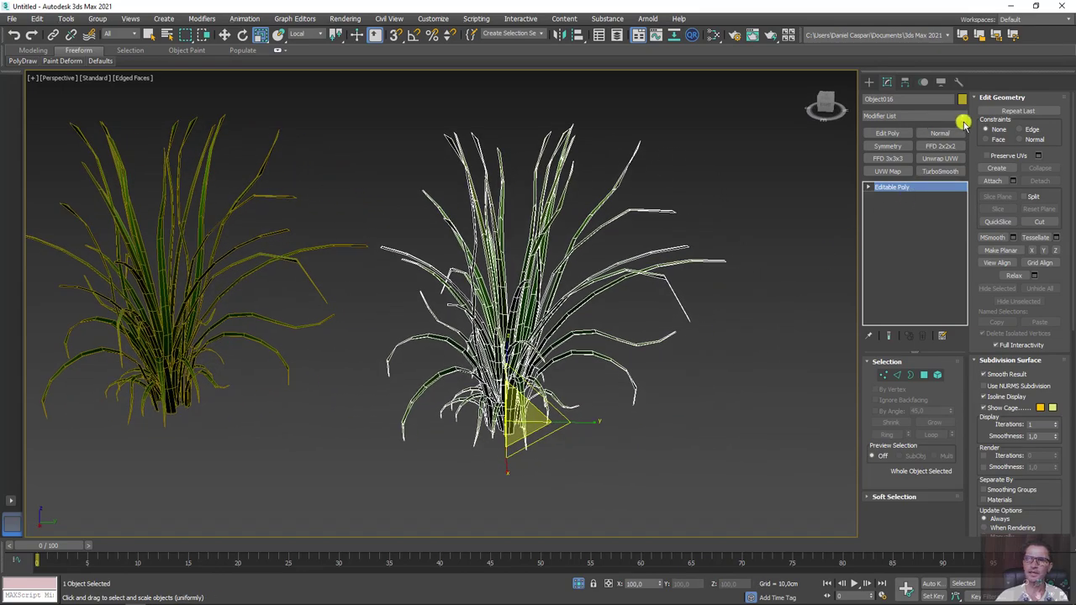
pyautogui.click(963, 123)
pyautogui.moveTo(961, 135)
pyautogui.mouseDown()
pyautogui.moveTo(956, 317)
pyautogui.moveTo(960, 295)
pyautogui.mouseUp()
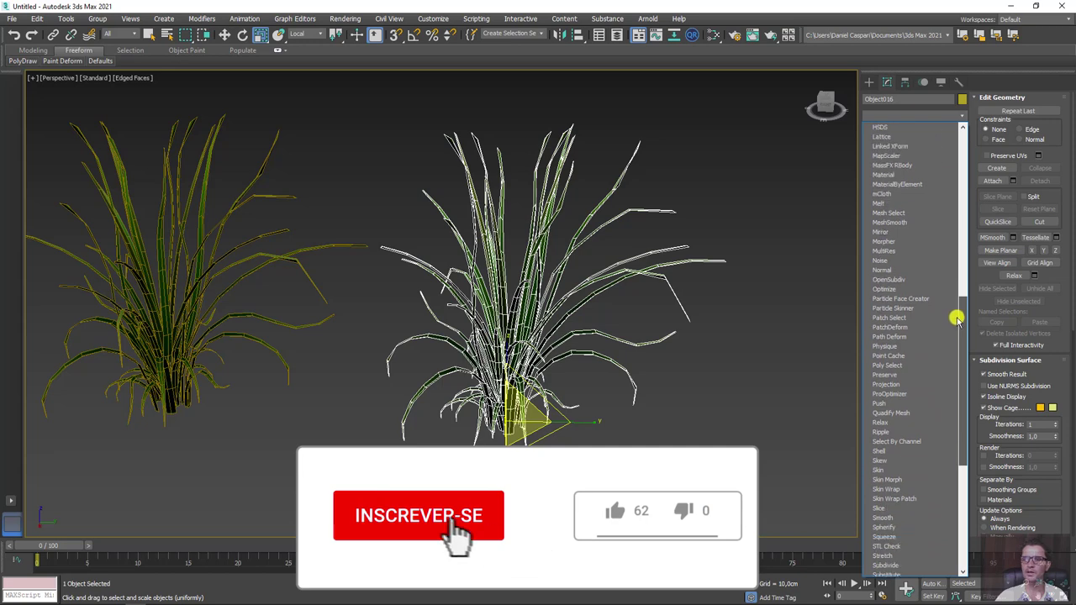
# Step: Add a Noise modifier to Object016 and set X and Y strength to 15cm
pyautogui.click(884, 307)
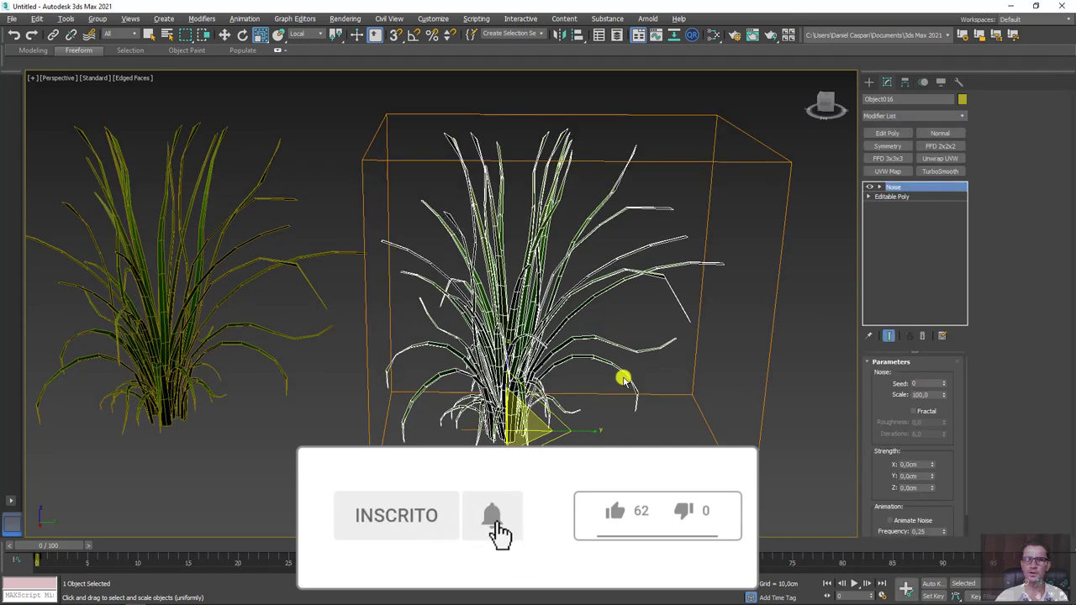
pyautogui.scroll(-1, 910, 437)
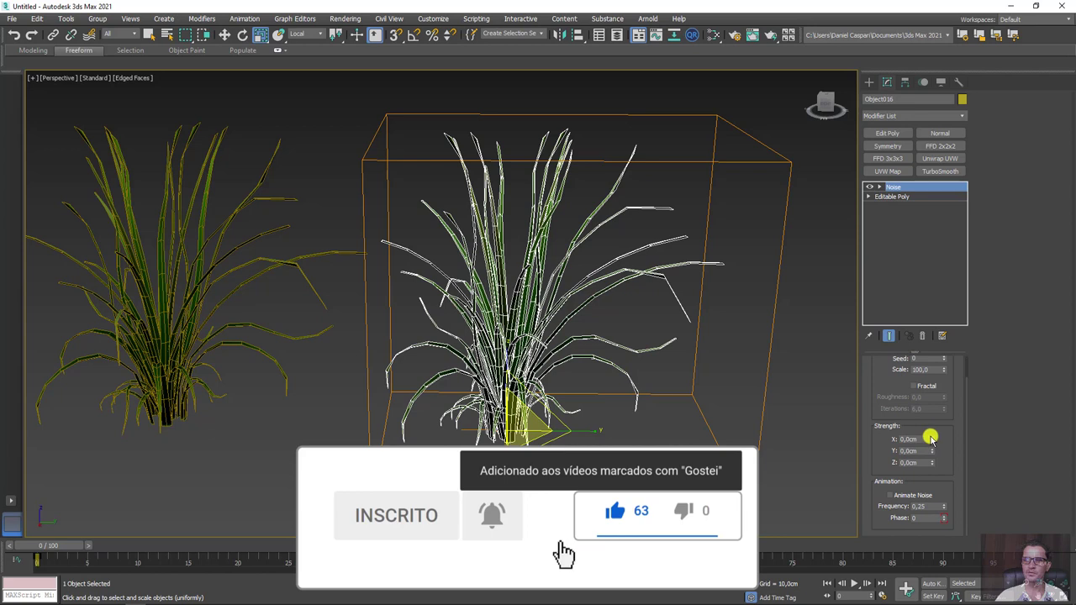
pyautogui.moveTo(930, 438)
pyautogui.mouseDown()
pyautogui.moveTo(929, 408)
pyautogui.moveTo(930, 455)
pyautogui.mouseUp()
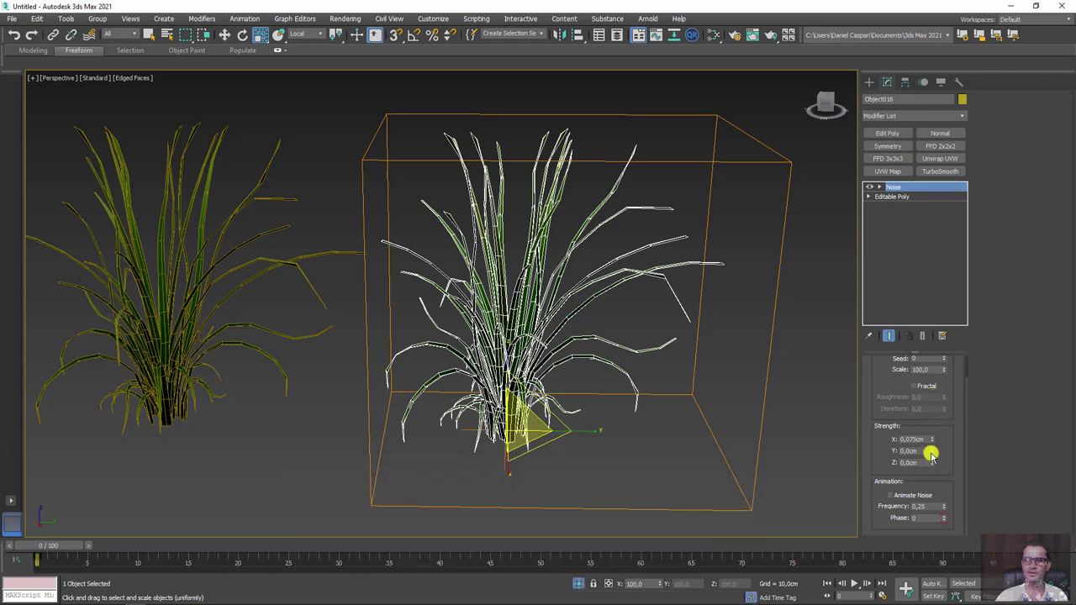
pyautogui.moveTo(933, 384); pyautogui.dragTo(947, 336)
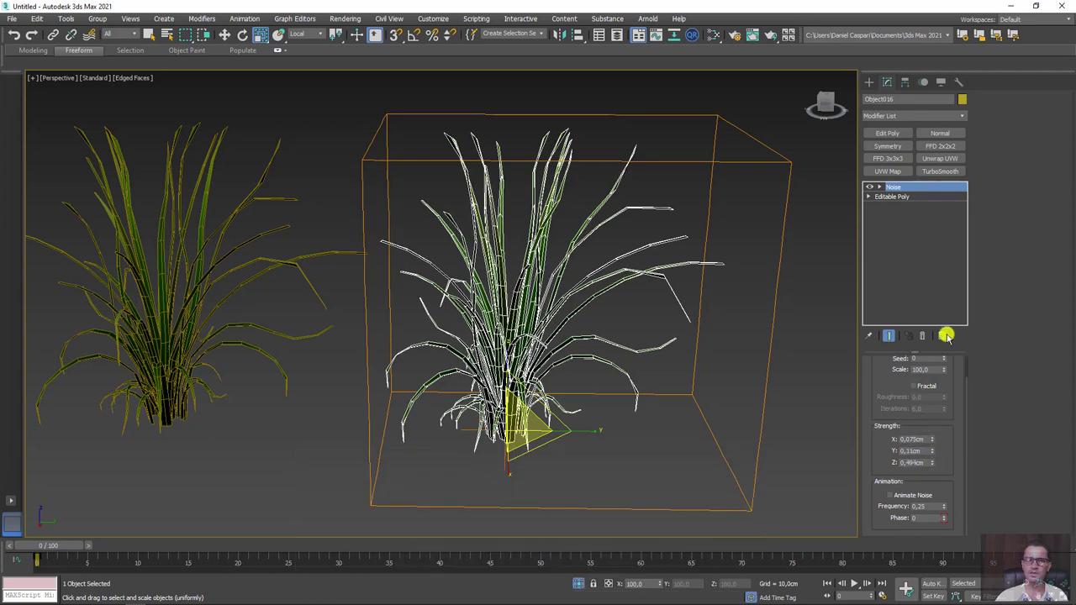
pyautogui.moveTo(932, 452); pyautogui.dragTo(938, 339)
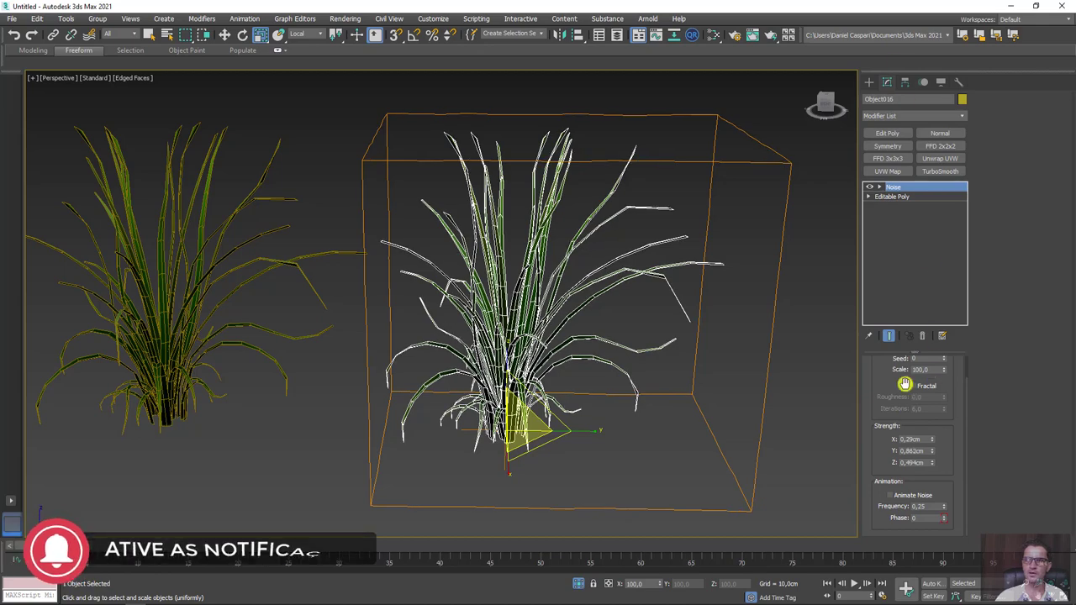
pyautogui.moveTo(905, 384)
pyautogui.mouseDown()
pyautogui.moveTo(934, 399)
pyautogui.moveTo(953, 443)
pyautogui.mouseUp()
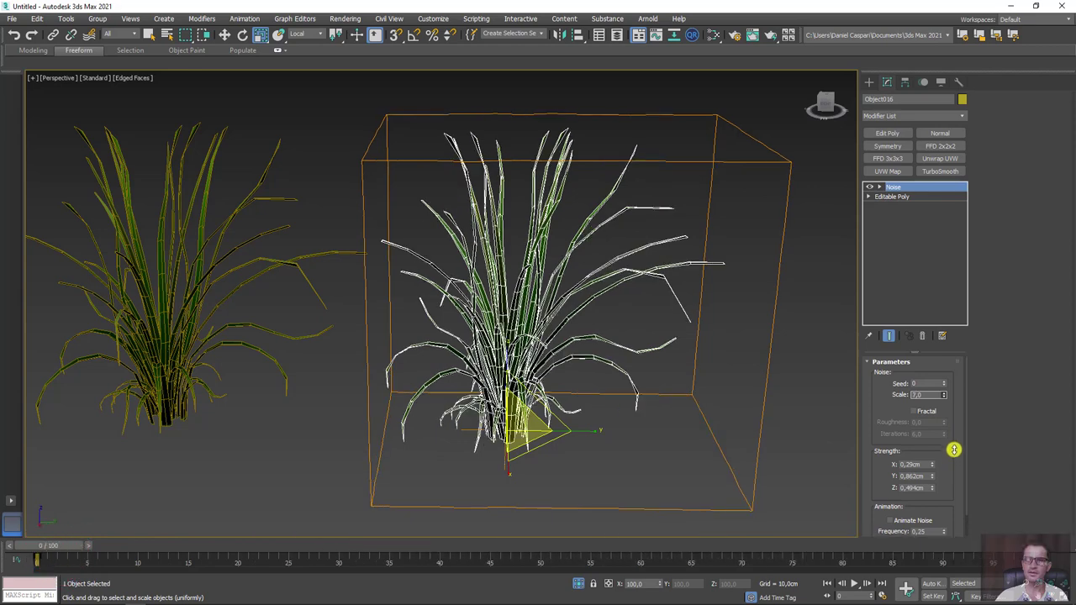
pyautogui.moveTo(931, 464); pyautogui.dragTo(889, 185)
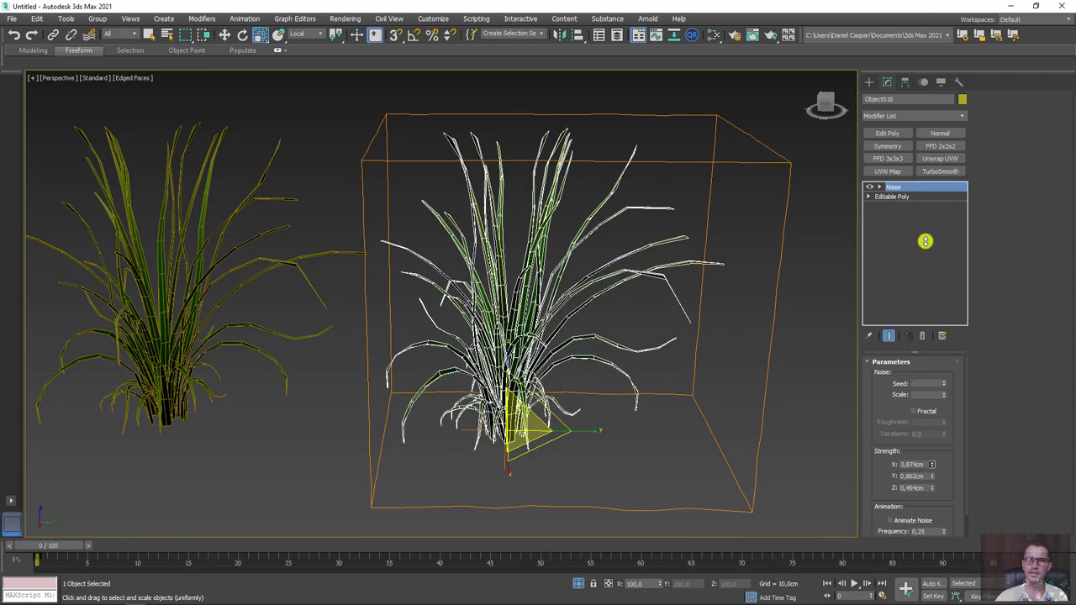
pyautogui.doubleClick(917, 477)
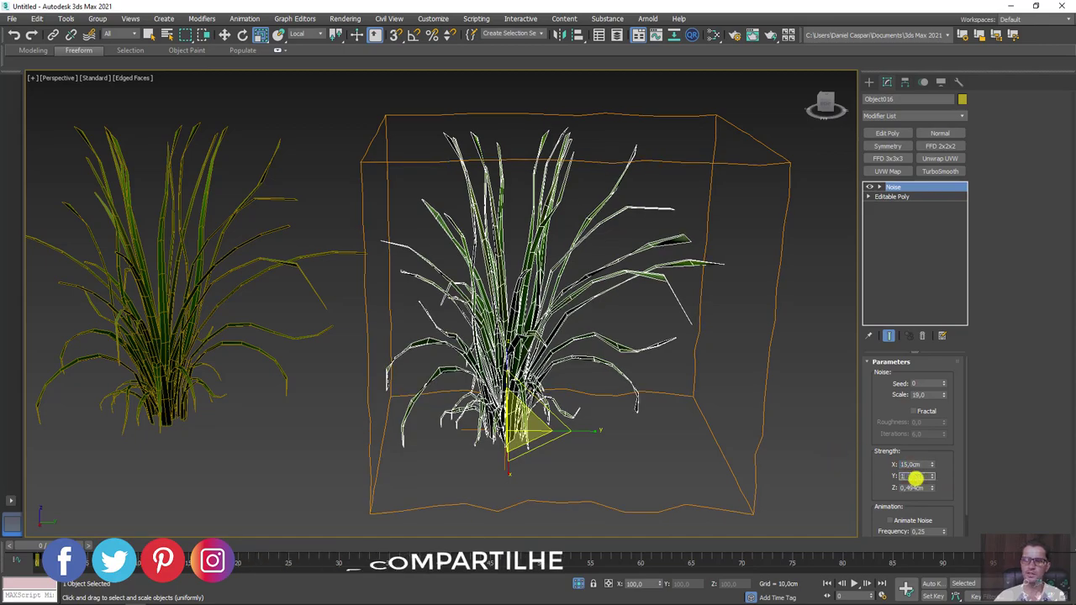
pyautogui.write('15')
pyautogui.press('Return')
# Step: Set the Noise scale to about 322.5 and turn on Fractal
pyautogui.moveTo(759, 414)
pyautogui.keyDown('alt'); pyautogui.mouseDown(button='middle')
pyautogui.moveTo(838, 391)
pyautogui.moveTo(776, 423)
pyautogui.moveTo(767, 402)
pyautogui.mouseUp(button='middle'); pyautogui.keyUp('alt')
pyautogui.moveTo(940, 396)
pyautogui.mouseDown()
pyautogui.moveTo(976, 352)
pyautogui.moveTo(953, 288)
pyautogui.moveTo(953, 226)
pyautogui.mouseUp()
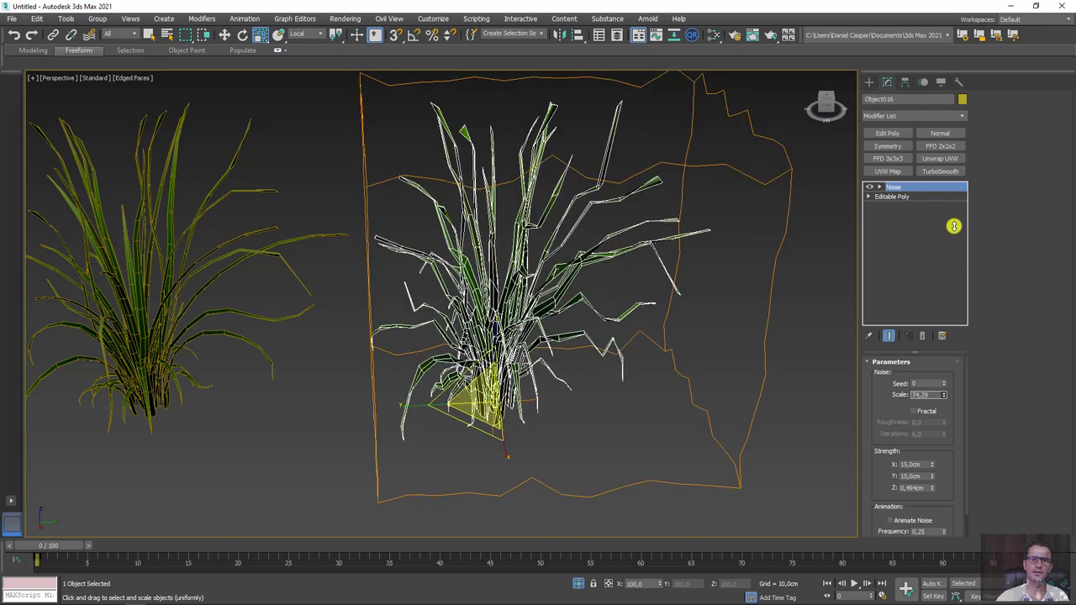
pyautogui.moveTo(644, 303)
pyautogui.keyDown('alt'); pyautogui.mouseDown(button='middle')
pyautogui.moveTo(547, 269)
pyautogui.moveTo(614, 260)
pyautogui.moveTo(643, 290)
pyautogui.mouseUp(button='middle'); pyautogui.keyUp('alt')
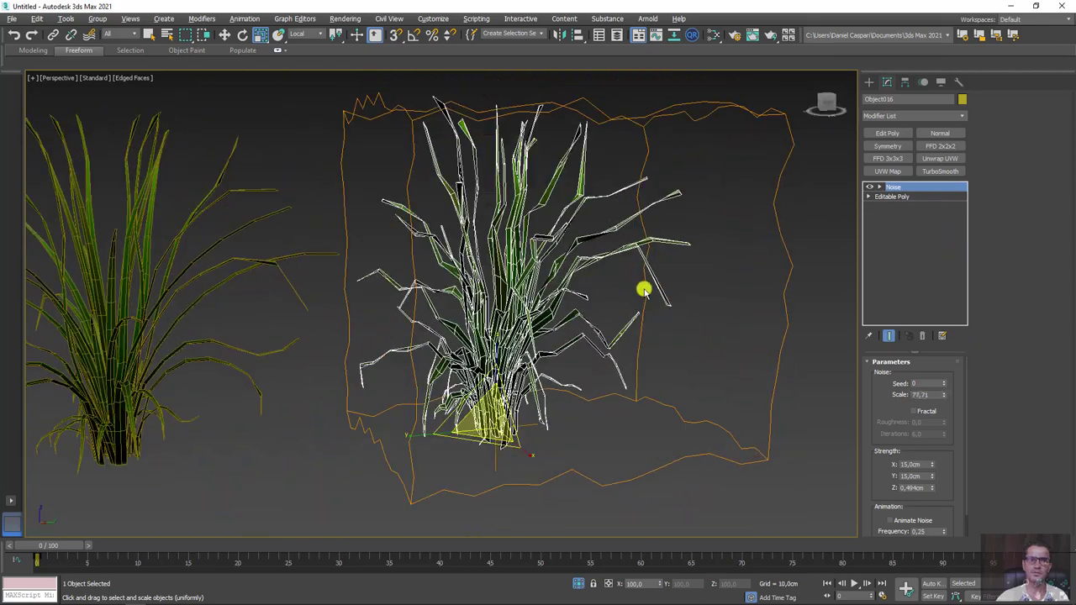
pyautogui.moveTo(943, 394)
pyautogui.mouseDown()
pyautogui.moveTo(940, 191)
pyautogui.moveTo(944, 224)
pyautogui.mouseUp()
pyautogui.moveTo(639, 291)
pyautogui.mouseDown(button='middle')
pyautogui.moveTo(702, 328)
pyautogui.moveTo(759, 337)
pyautogui.mouseUp(button='middle')
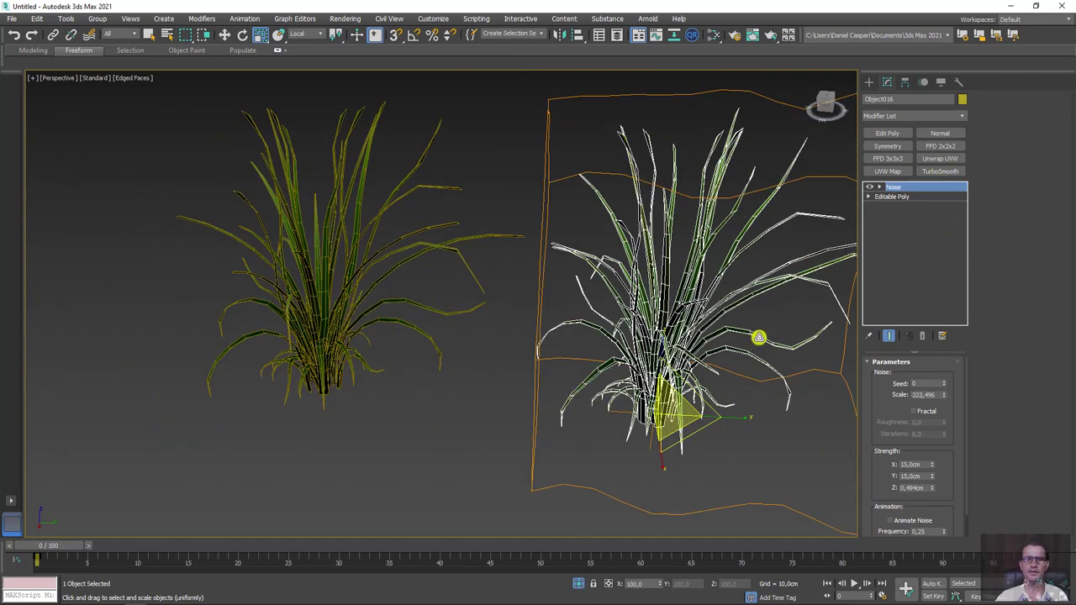
pyautogui.click(912, 412)
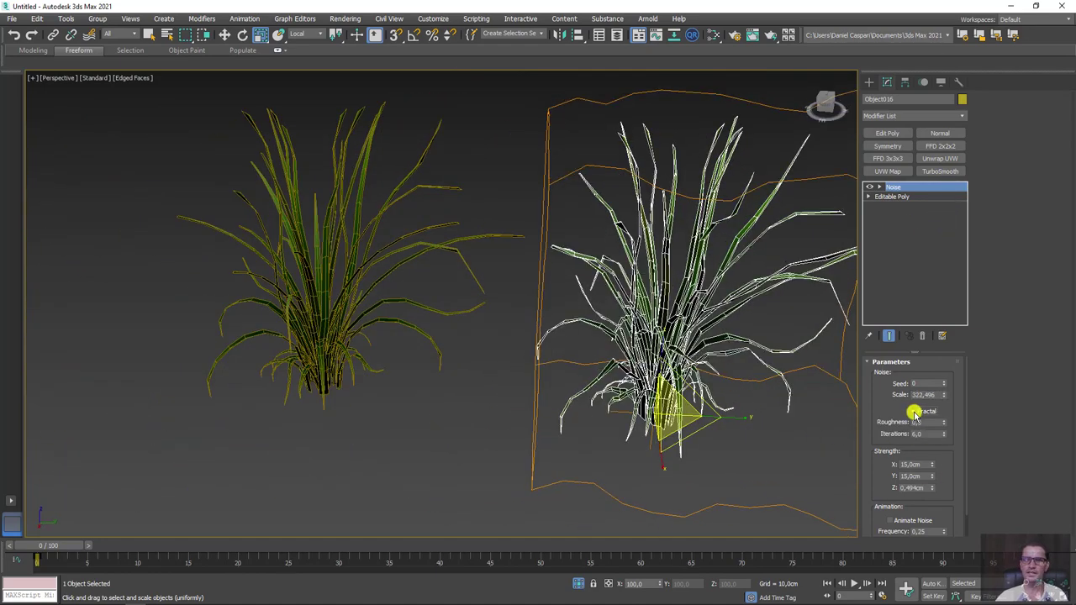
pyautogui.moveTo(740, 409)
pyautogui.keyDown('alt'); pyautogui.mouseDown(button='middle')
pyautogui.moveTo(747, 459)
pyautogui.moveTo(468, 405)
pyautogui.mouseUp(button='middle'); pyautogui.keyUp('alt')
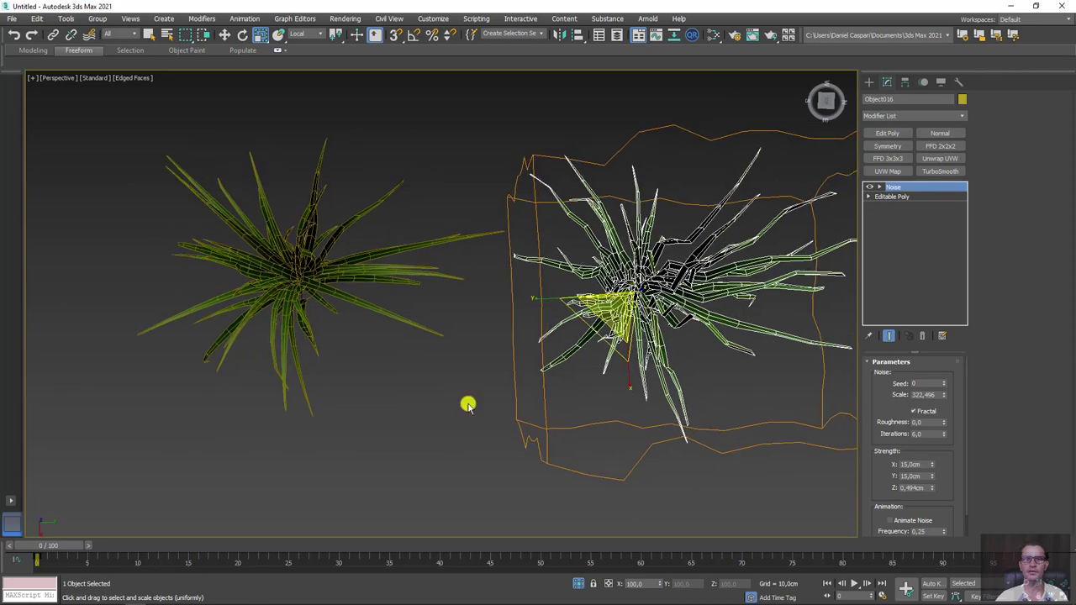
pyautogui.moveTo(720, 389)
pyautogui.keyDown('alt'); pyautogui.mouseDown(button='middle')
pyautogui.moveTo(723, 327)
pyautogui.moveTo(684, 348)
pyautogui.mouseUp(button='middle'); pyautogui.keyUp('alt')
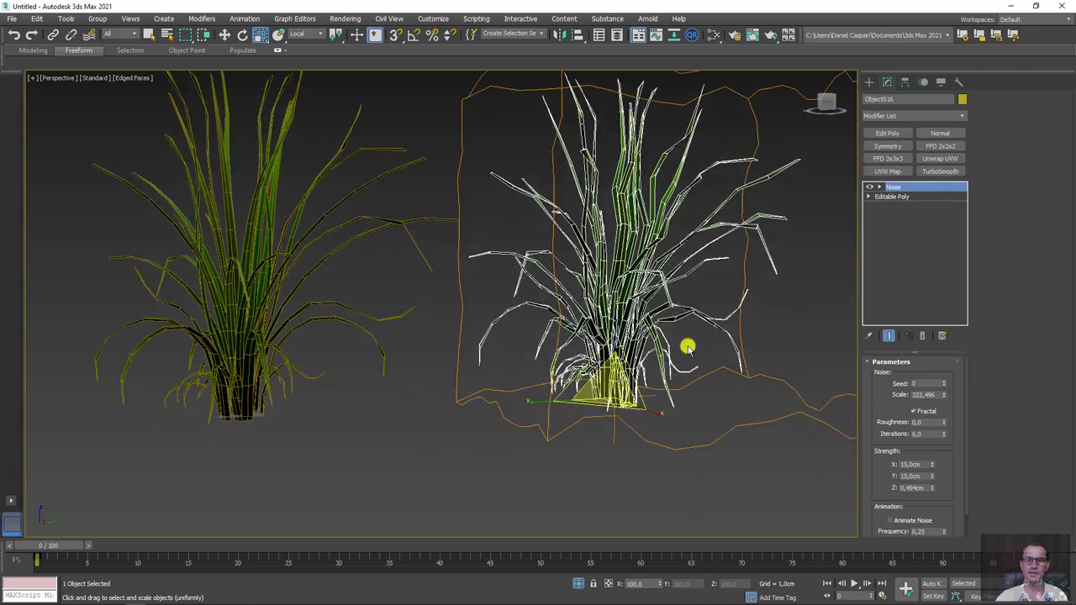
pyautogui.scroll(-3, 706, 395)
pyautogui.scroll(2, 664, 415)
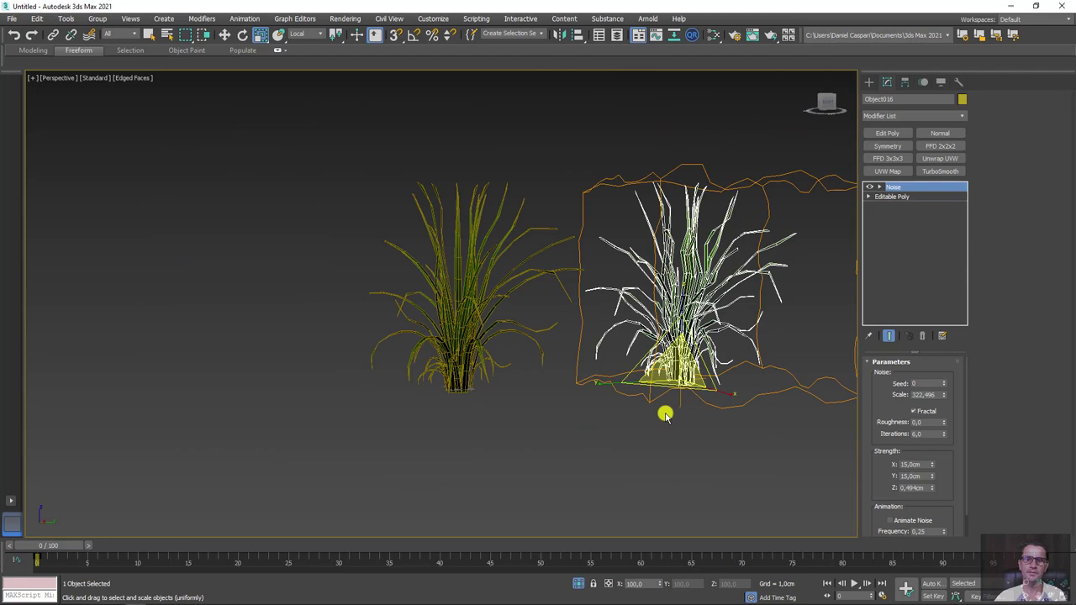
# Step: Collapse the noise-deformed Object016 into an Editable Poly
pyautogui.rightClick(677, 289)
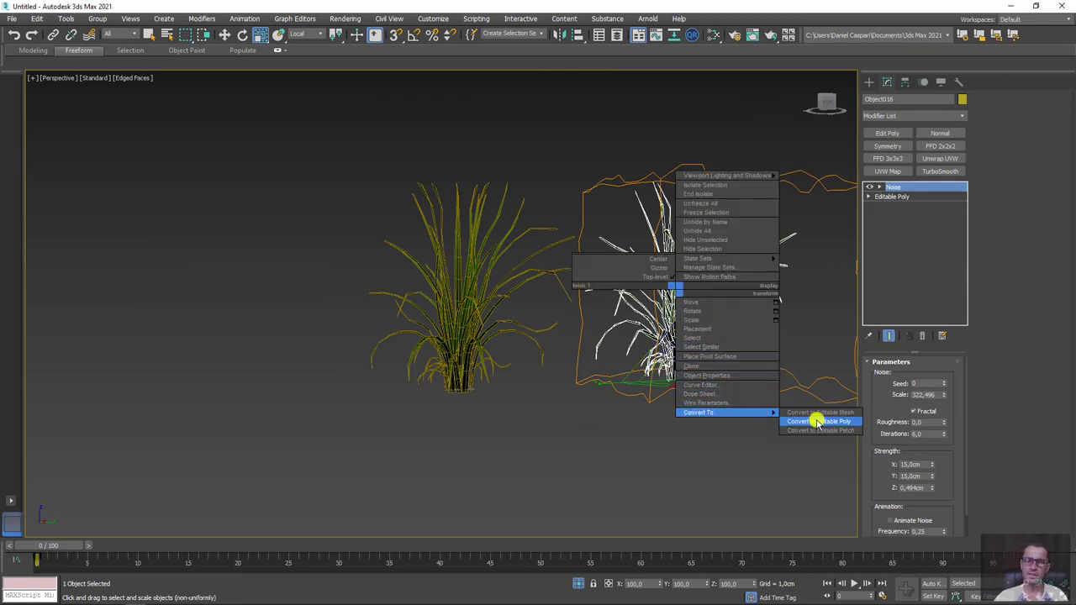
pyautogui.click(818, 423)
pyautogui.scroll(4, 622, 344)
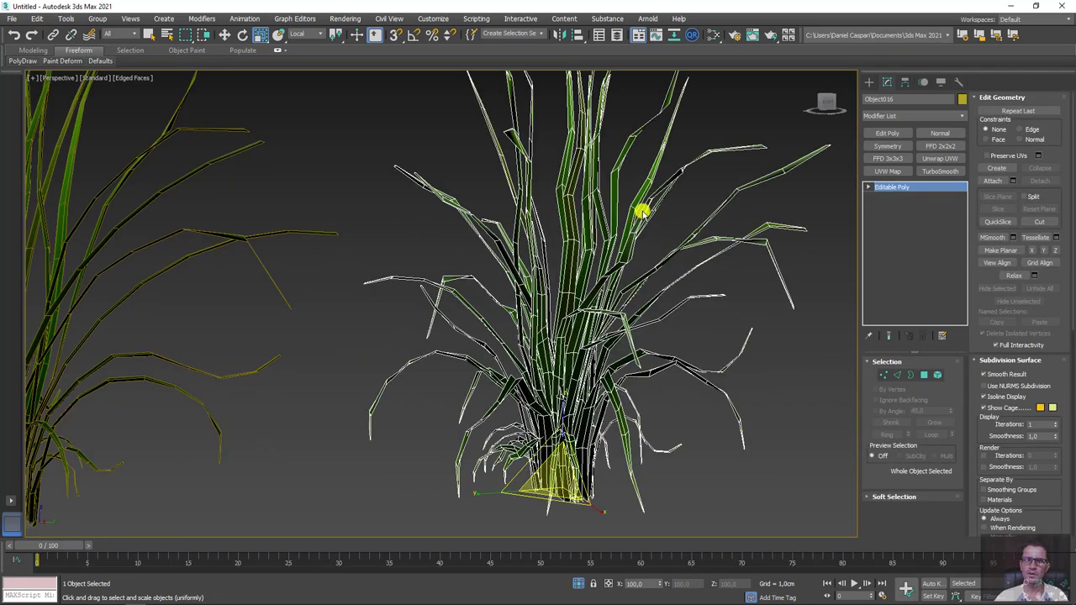
pyautogui.keyDown('alt'); pyautogui.moveTo(641, 212); pyautogui.dragTo(618, 314, button='middle'); pyautogui.keyUp('alt')
# Step: Select the clump's blade elements and apply Relax once
pyautogui.moveTo(671, 356)
pyautogui.keyDown('alt'); pyautogui.mouseDown(button='middle')
pyautogui.moveTo(648, 364)
pyautogui.moveTo(807, 363)
pyautogui.mouseUp(button='middle'); pyautogui.keyUp('alt')
pyautogui.click(937, 375)
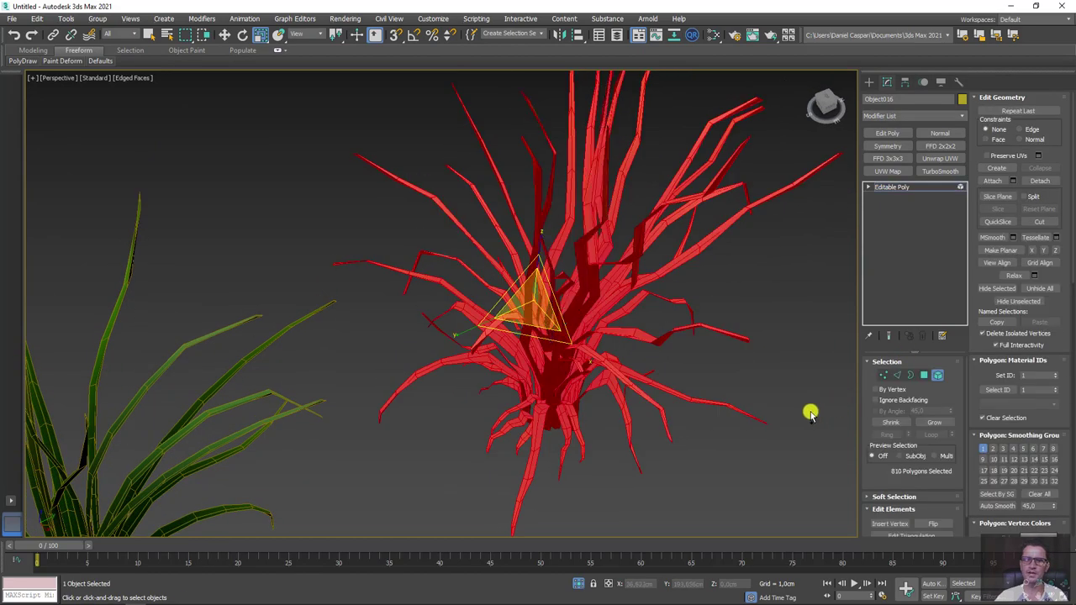
pyautogui.moveTo(812, 413)
pyautogui.keyDown('alt'); pyautogui.mouseDown(button='middle')
pyautogui.moveTo(751, 368)
pyautogui.moveTo(776, 361)
pyautogui.mouseUp(button='middle'); pyautogui.keyUp('alt')
pyautogui.scroll(4, 687, 334)
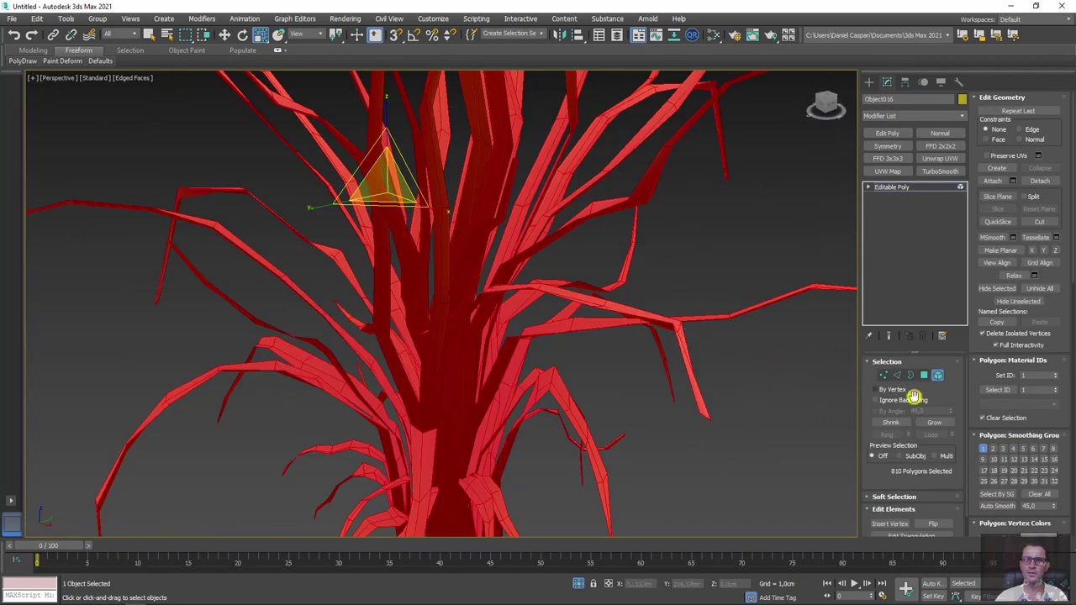
pyautogui.click(1009, 277)
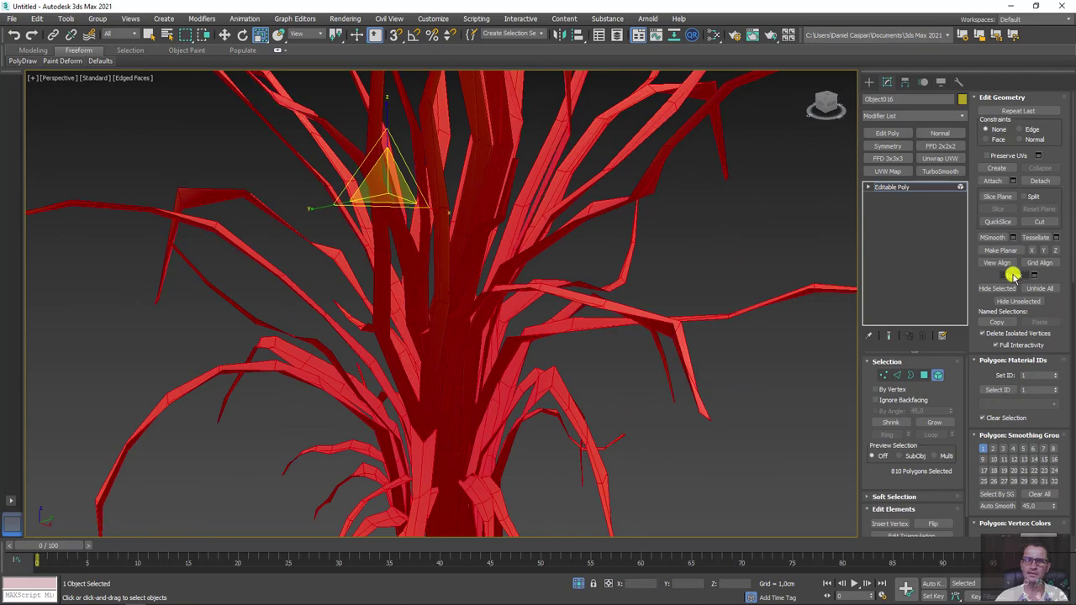
pyautogui.keyDown('alt'); pyautogui.moveTo(676, 345); pyautogui.dragTo(591, 337, button='middle'); pyautogui.keyUp('alt')
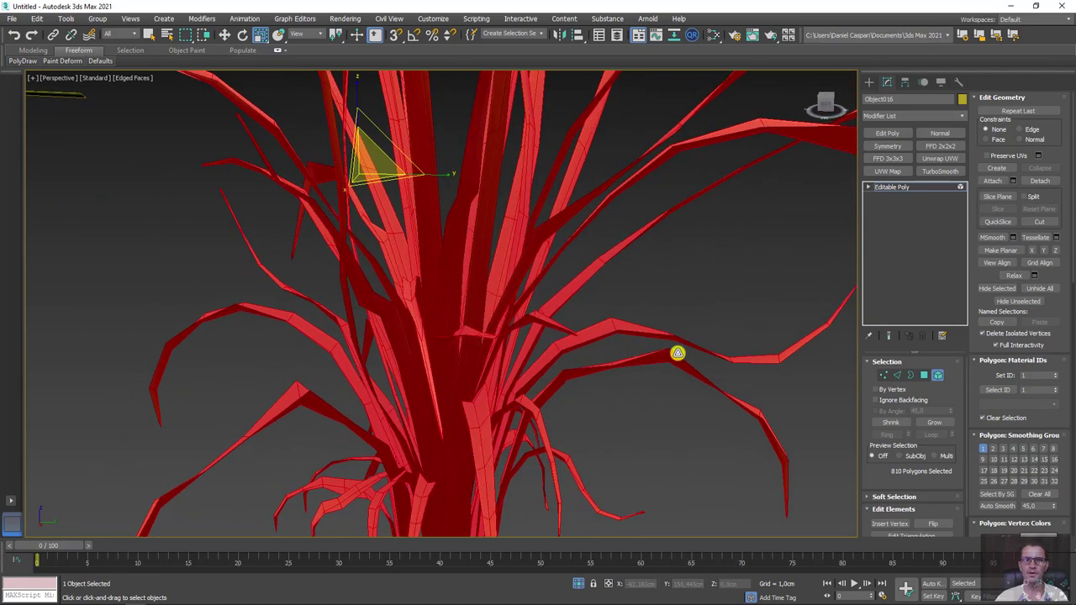
# Step: Exit sub-object mode and add a TurboSmooth modifier at 1 iteration
pyautogui.click(924, 375)
pyautogui.scroll(-5, 583, 291)
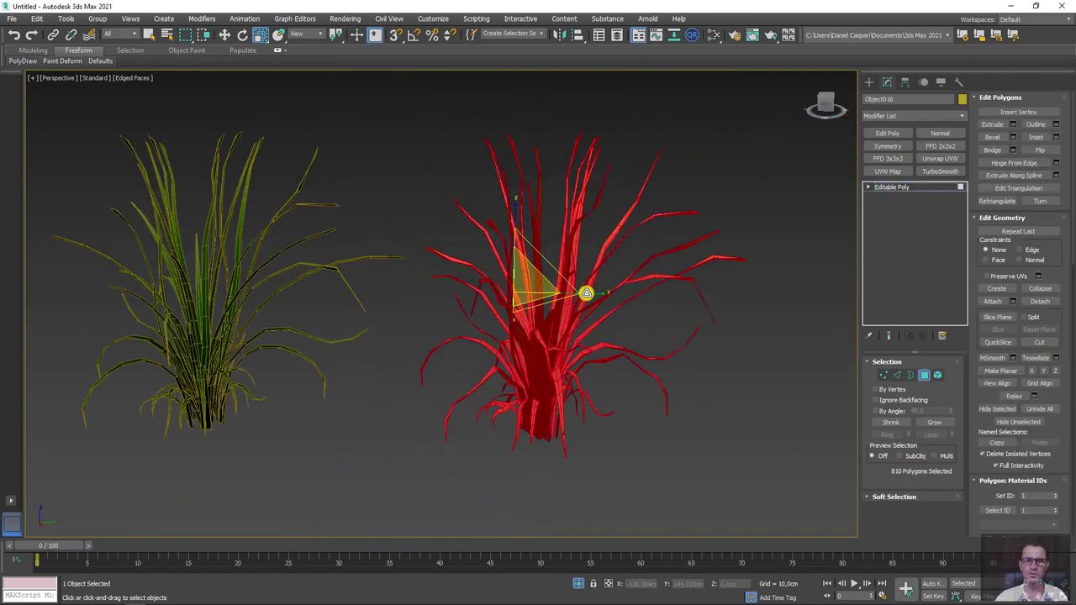
pyautogui.click(864, 187)
pyautogui.moveTo(697, 283)
pyautogui.keyDown('alt'); pyautogui.mouseDown(button='middle')
pyautogui.moveTo(576, 392)
pyautogui.moveTo(557, 365)
pyautogui.moveTo(817, 269)
pyautogui.mouseUp(button='middle'); pyautogui.keyUp('alt')
pyautogui.scroll(3, 588, 382)
pyautogui.scroll(3, 593, 380)
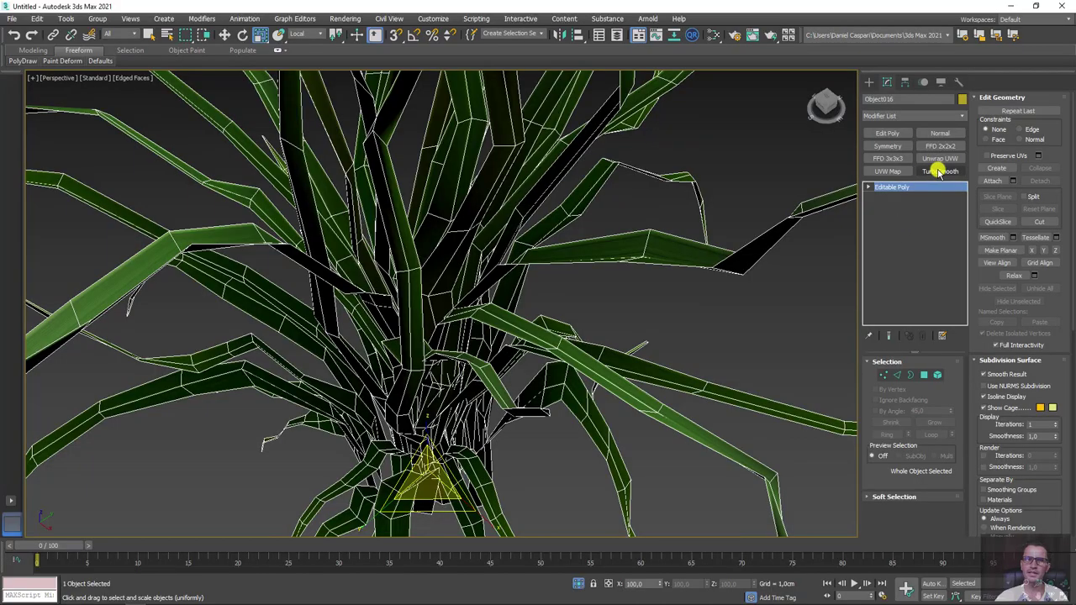
pyautogui.click(939, 172)
pyautogui.moveTo(751, 293)
pyautogui.keyDown('alt'); pyautogui.mouseDown(button='middle')
pyautogui.moveTo(689, 348)
pyautogui.moveTo(646, 336)
pyautogui.moveTo(640, 316)
pyautogui.moveTo(605, 377)
pyautogui.moveTo(443, 438)
pyautogui.mouseUp(button='middle'); pyautogui.keyUp('alt')
pyautogui.scroll(-5, 641, 316)
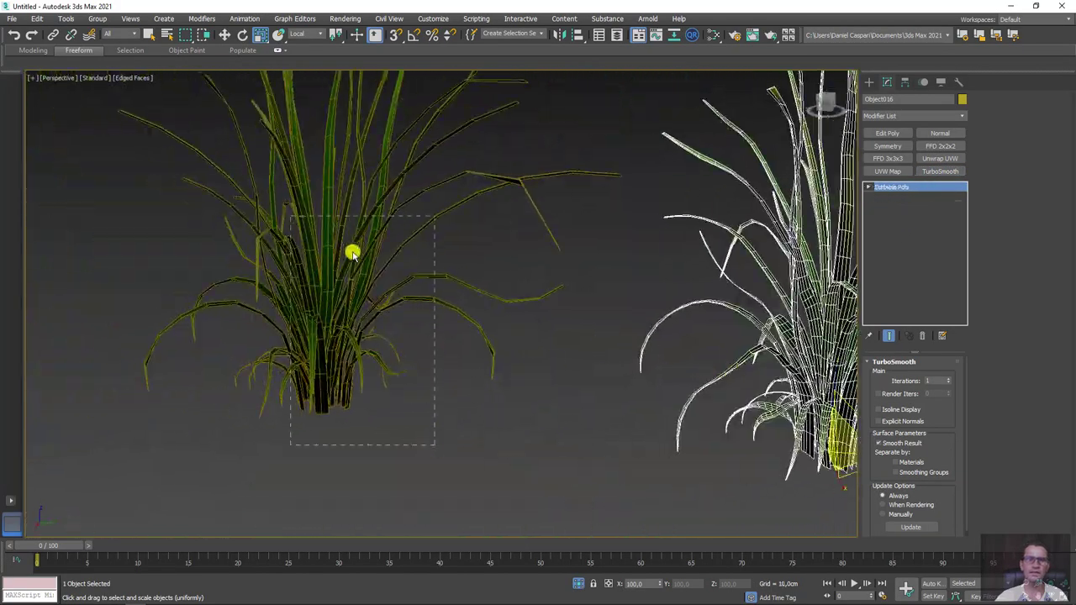
# Step: Select the second grass clump and inspect its elements at polygon level
pyautogui.click(756, 336)
pyautogui.press('z')
pyautogui.click(937, 375)
pyautogui.hotkey('ctrl', 'a')
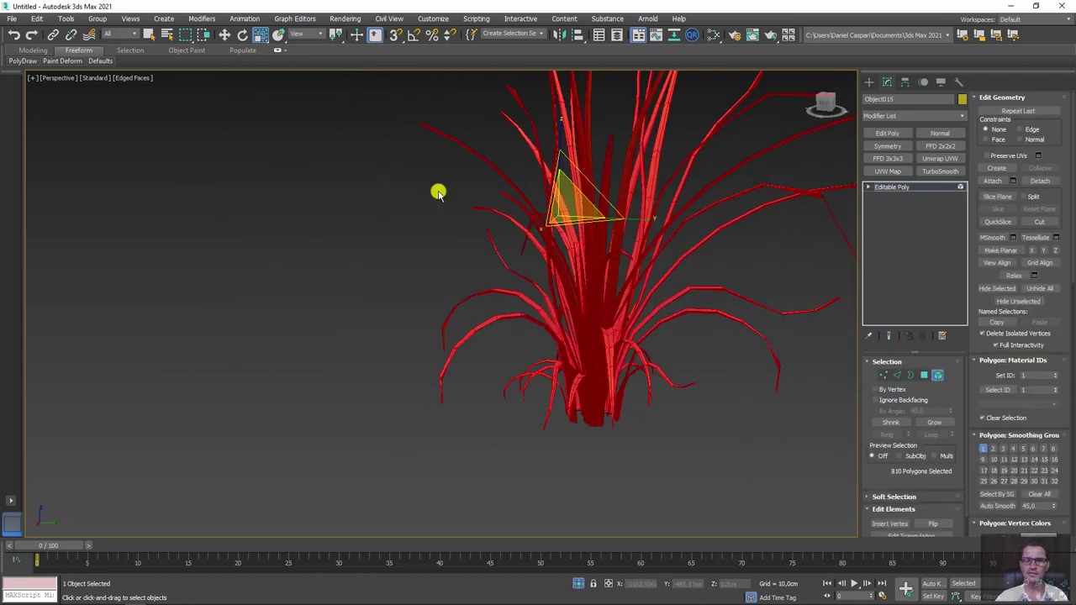
pyautogui.moveTo(737, 412)
pyautogui.mouseDown(button='middle')
pyautogui.moveTo(731, 426)
pyautogui.moveTo(377, 144)
pyautogui.mouseUp(button='middle')
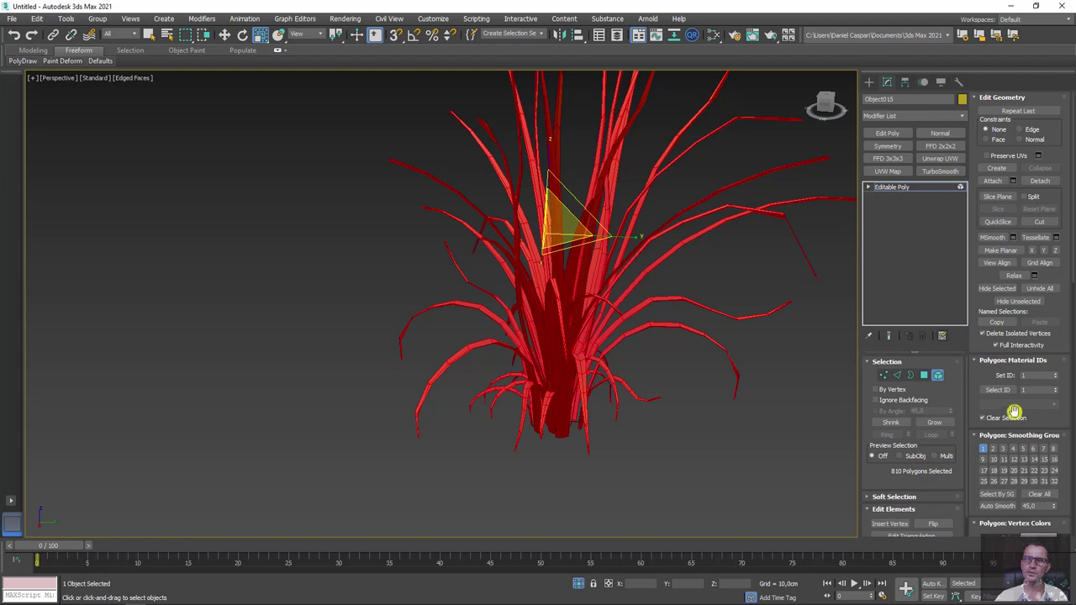
pyautogui.moveTo(979, 423); pyautogui.dragTo(987, 267)
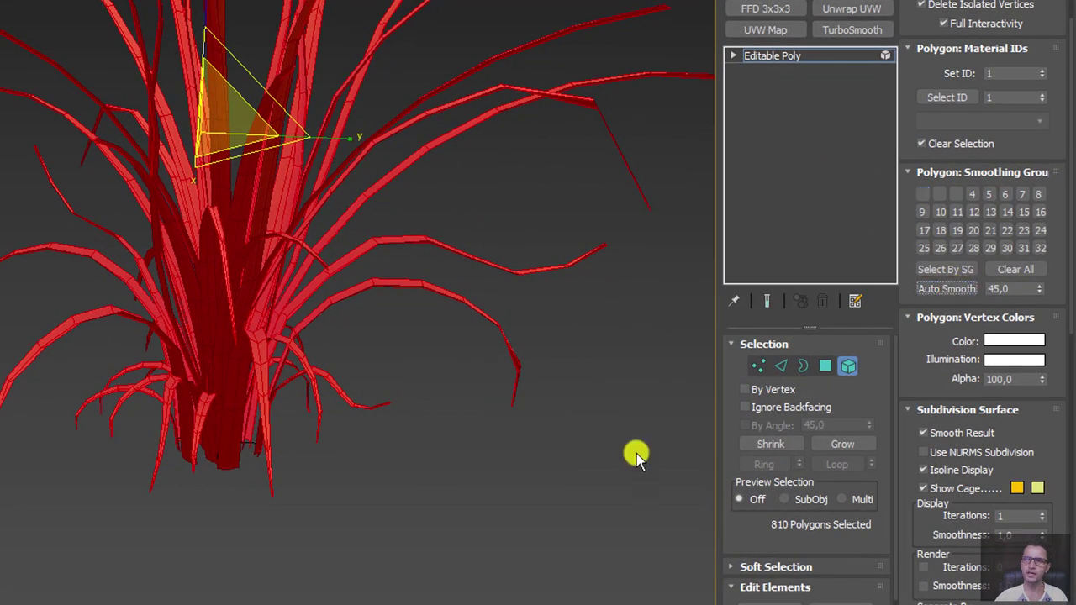
pyautogui.click(637, 453)
pyautogui.moveTo(548, 500)
pyautogui.keyDown('alt'); pyautogui.mouseDown(button='middle')
pyautogui.moveTo(443, 434)
pyautogui.moveTo(432, 522)
pyautogui.moveTo(444, 442)
pyautogui.mouseUp(button='middle'); pyautogui.keyUp('alt')
pyautogui.scroll(-3, 539, 497)
pyautogui.moveTo(440, 517); pyautogui.dragTo(35, 171)
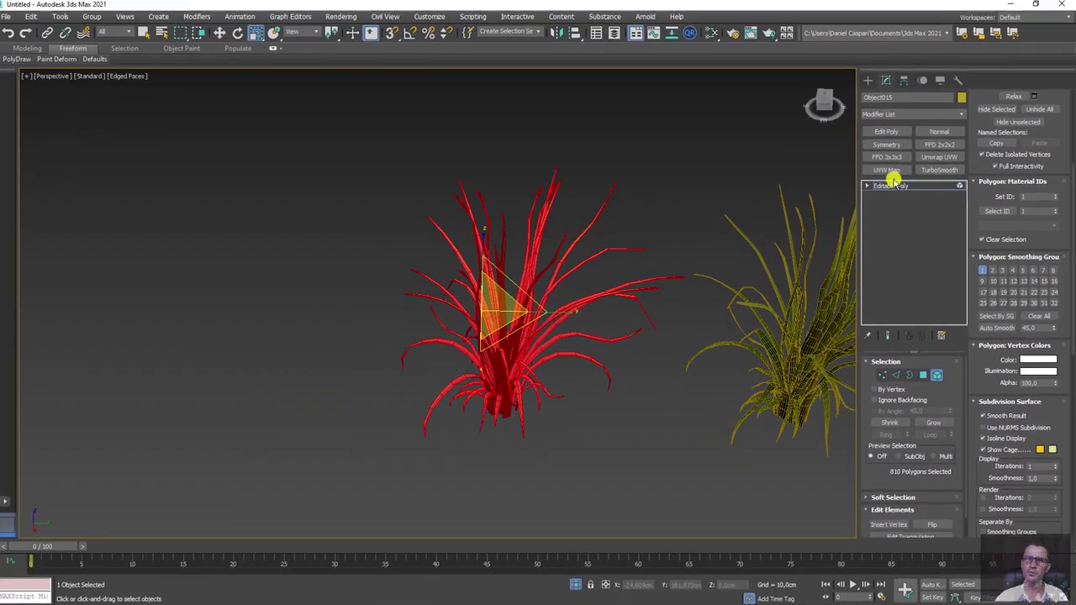
# Step: Leave polygon editing, switch to Default Shading with F4, and frame both plants
pyautogui.click(891, 186)
pyautogui.press('F4')
pyautogui.press('z')
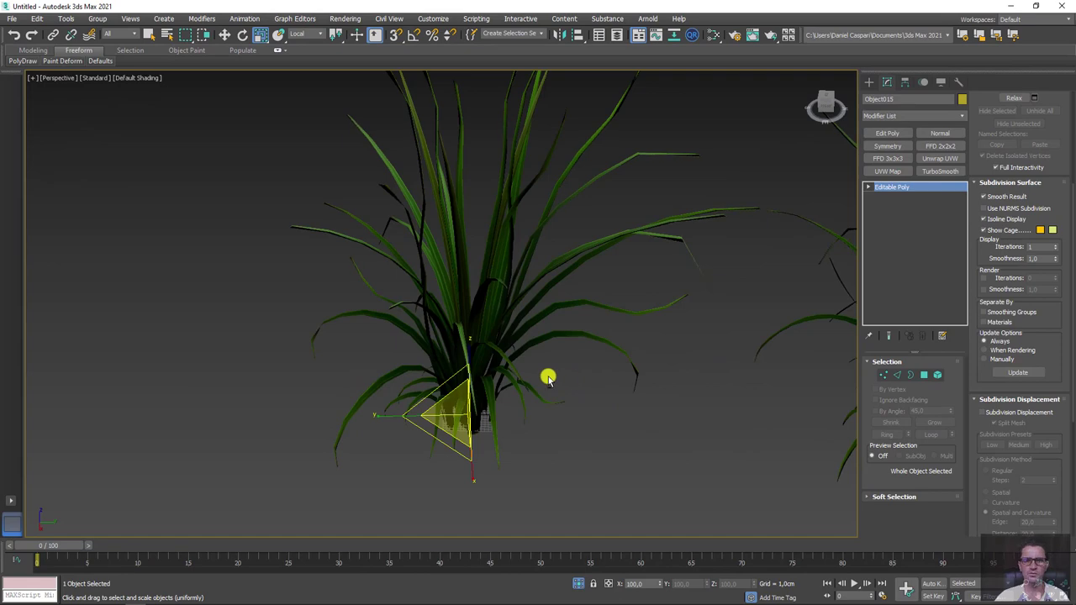
pyautogui.moveTo(547, 379)
pyautogui.keyDown('alt'); pyautogui.mouseDown(button='middle')
pyautogui.moveTo(673, 356)
pyautogui.moveTo(740, 360)
pyautogui.mouseUp(button='middle'); pyautogui.keyUp('alt')
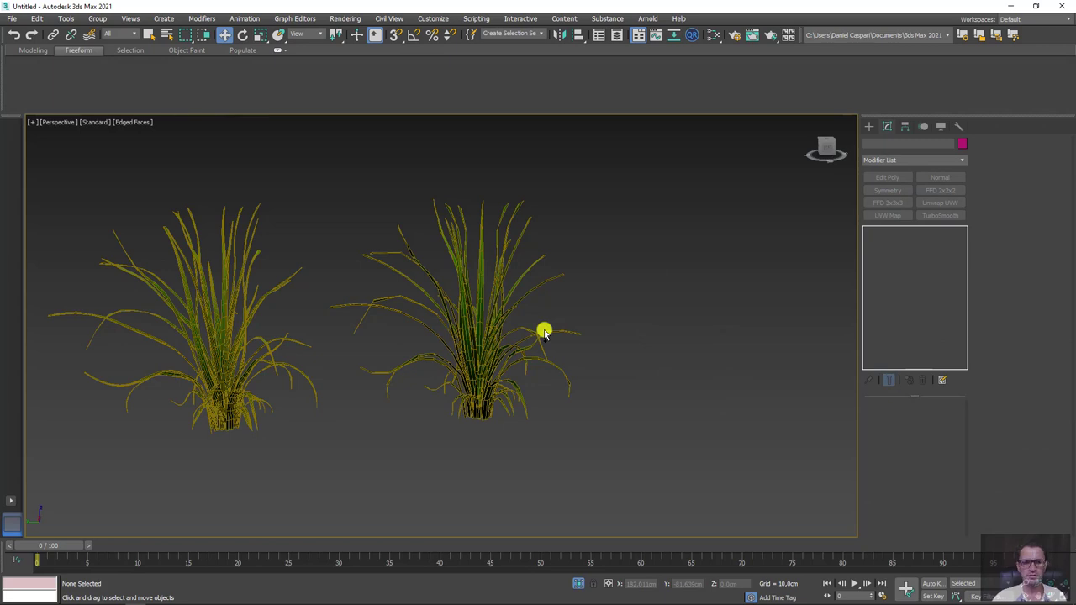
pyautogui.scroll(-3, 670, 356)
pyautogui.moveTo(670, 356)
pyautogui.mouseDown(button='middle')
pyautogui.moveTo(476, 360)
pyautogui.moveTo(518, 336)
pyautogui.mouseUp(button='middle')
# Step: Pick the Standard Primitives Plane tool and pan to empty space beside the clumps
pyautogui.click(868, 126)
pyautogui.click(934, 242)
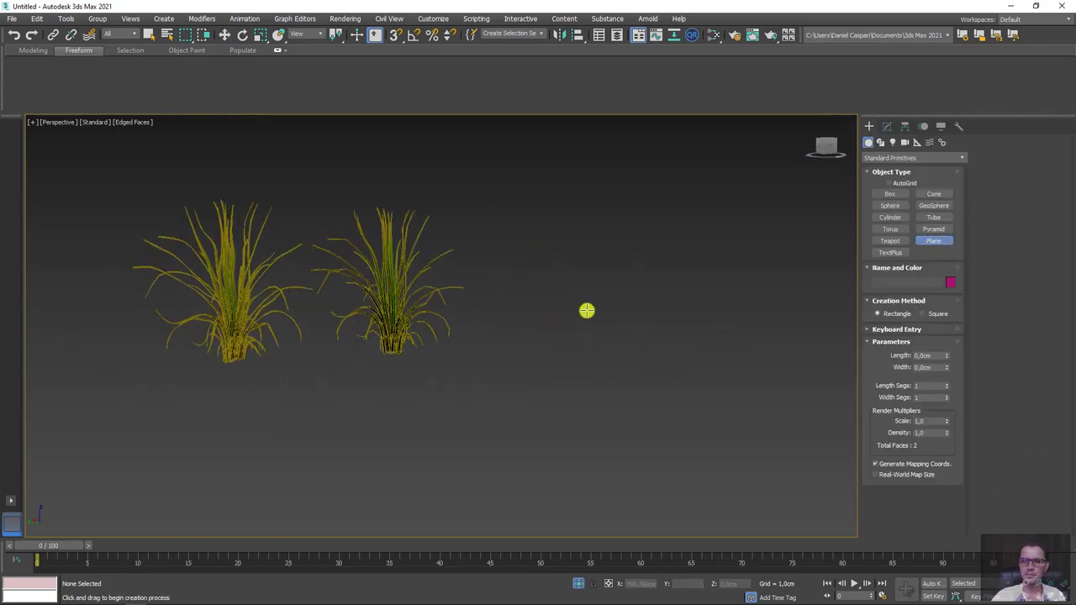
pyautogui.scroll(-5, 409, 305)
pyautogui.scroll(-3, 408, 306)
pyautogui.moveTo(409, 305); pyautogui.dragTo(489, 318, button='middle')
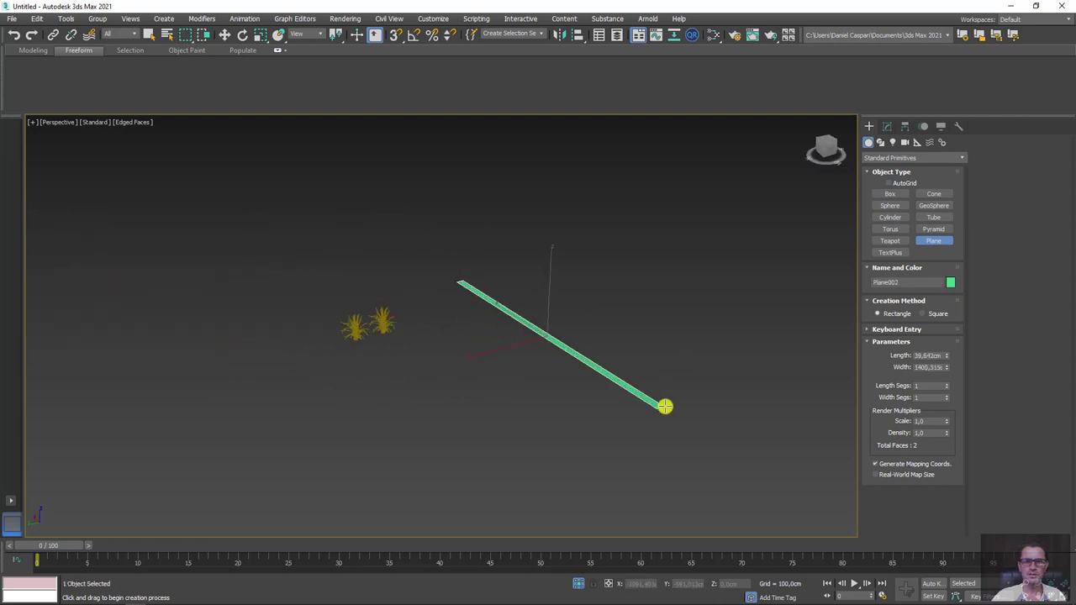
# Step: Draw the plane as a wide rectangle with 50 length and 27 width segments
pyautogui.moveTo(665, 407); pyautogui.dragTo(816, 351)
pyautogui.keyDown('alt'); pyautogui.moveTo(816, 351); pyautogui.dragTo(773, 371, button='middle'); pyautogui.keyUp('alt')
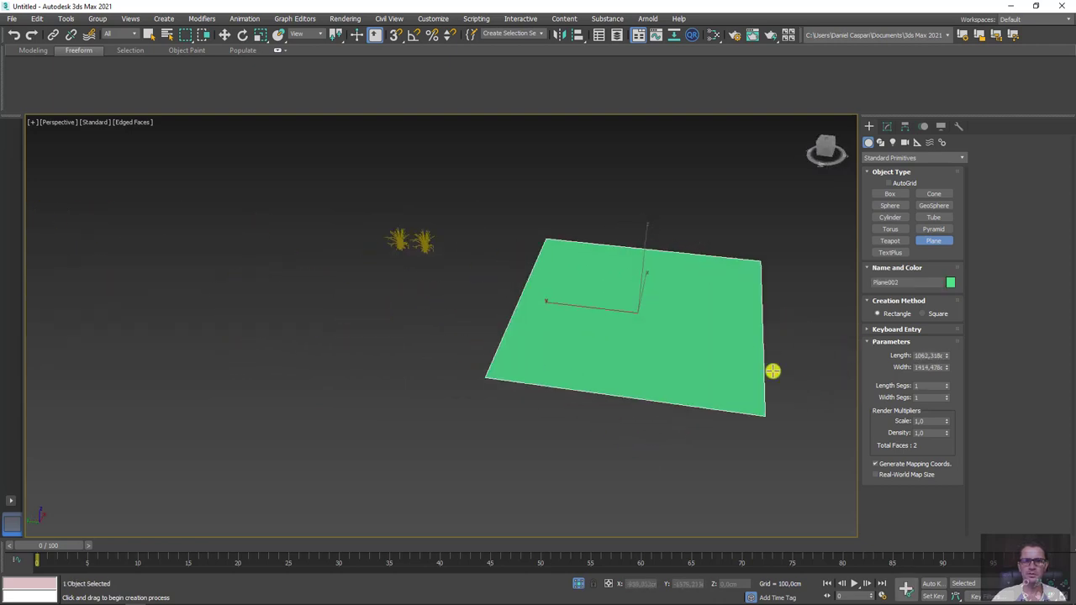
pyautogui.moveTo(947, 398); pyautogui.dragTo(944, 358)
# Step: Add a Noise modifier to Plane002 from the modifier list
pyautogui.click(891, 126)
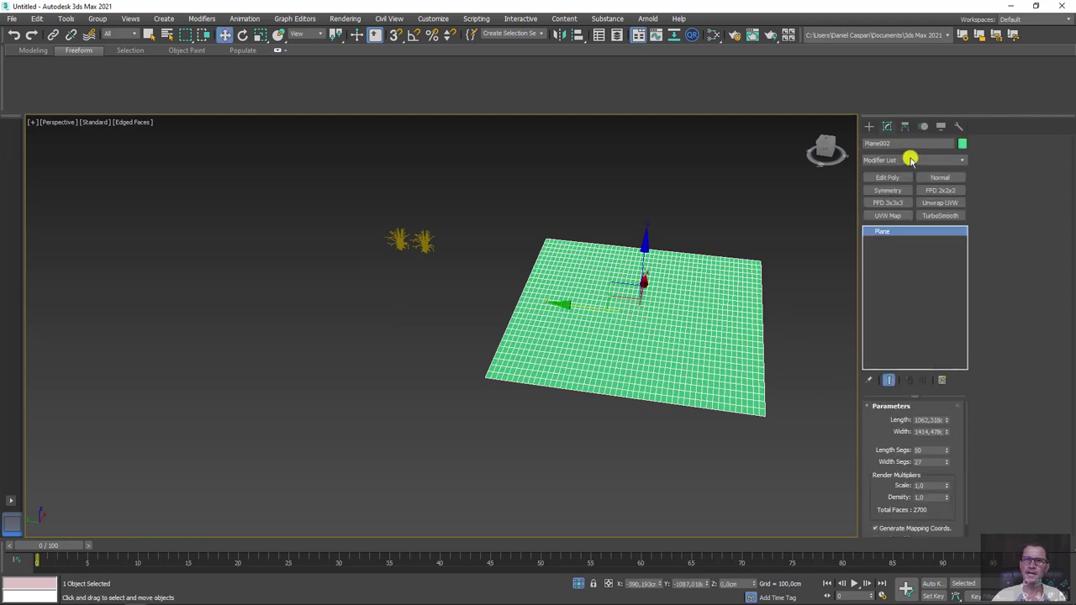
pyautogui.click(911, 156)
pyautogui.click(951, 161)
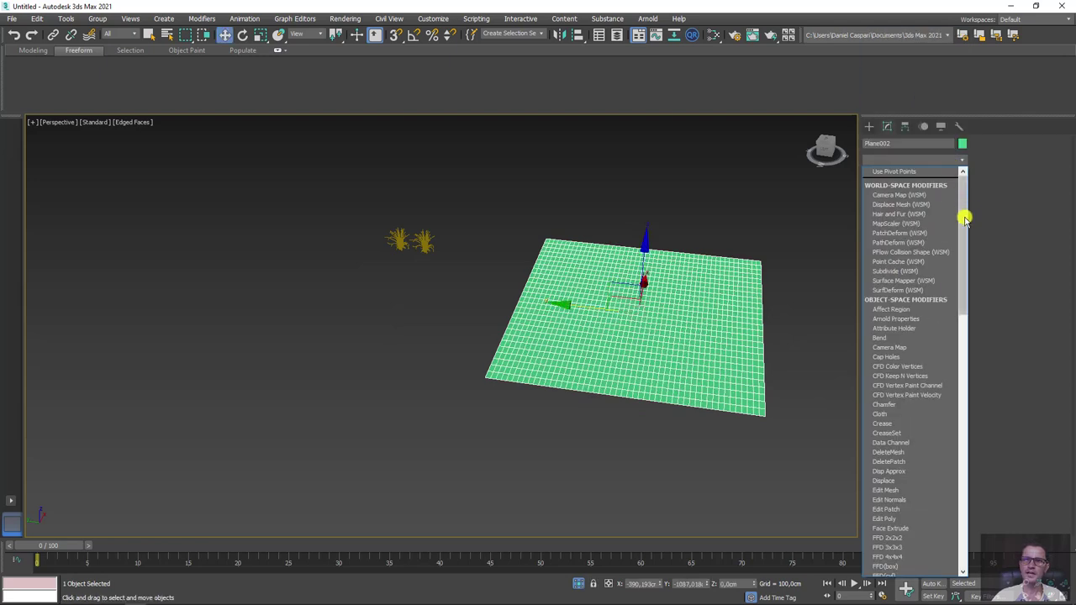
pyautogui.moveTo(961, 217); pyautogui.dragTo(949, 348)
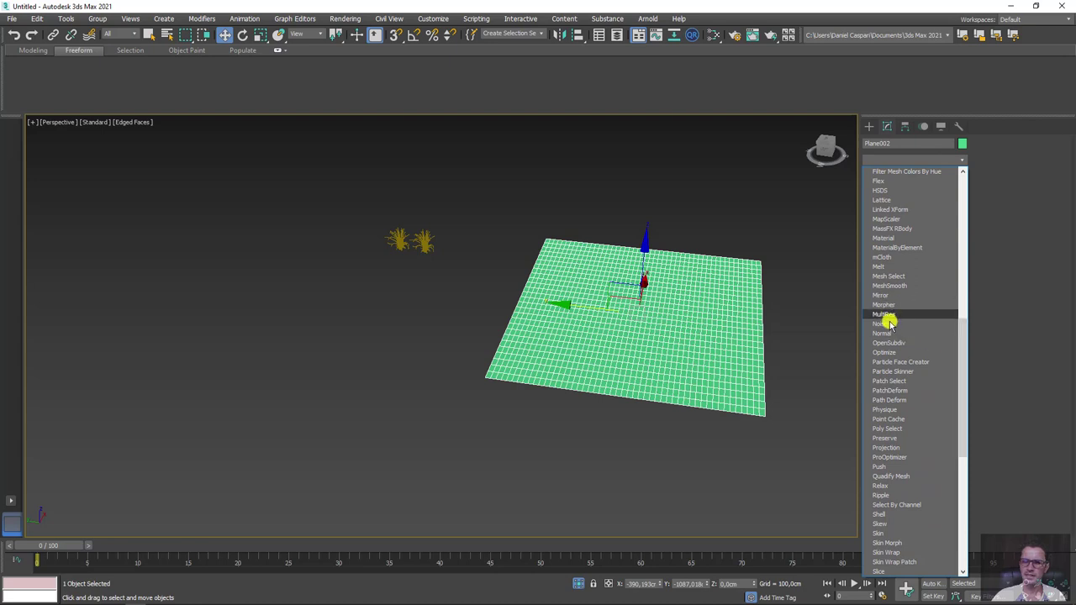
pyautogui.click(883, 324)
pyautogui.keyDown('alt'); pyautogui.moveTo(732, 361); pyautogui.dragTo(770, 354, button='middle'); pyautogui.keyUp('alt')
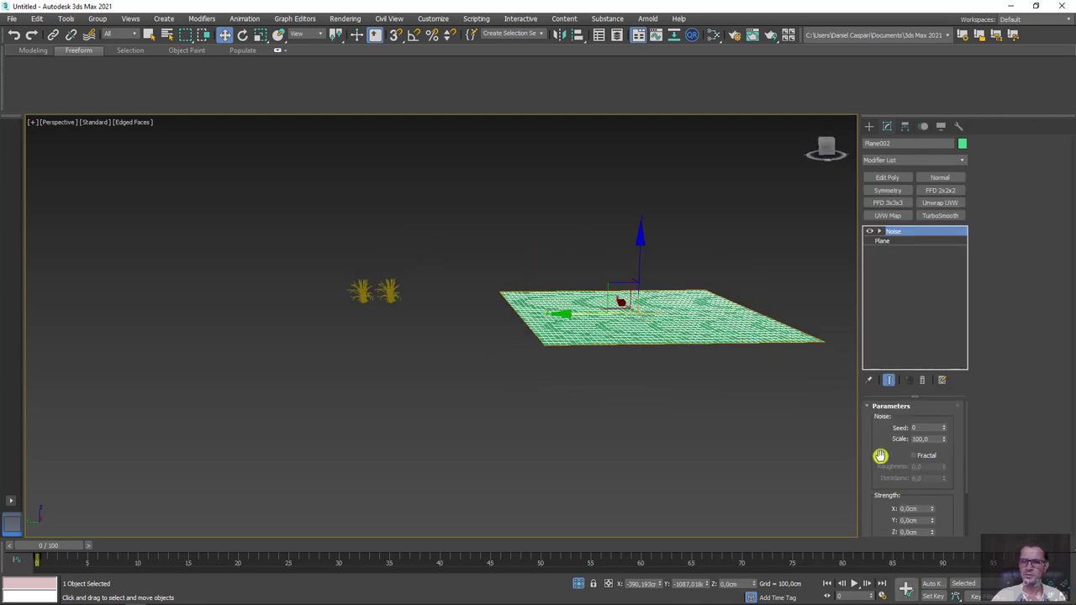
pyautogui.scroll(-2, 880, 456)
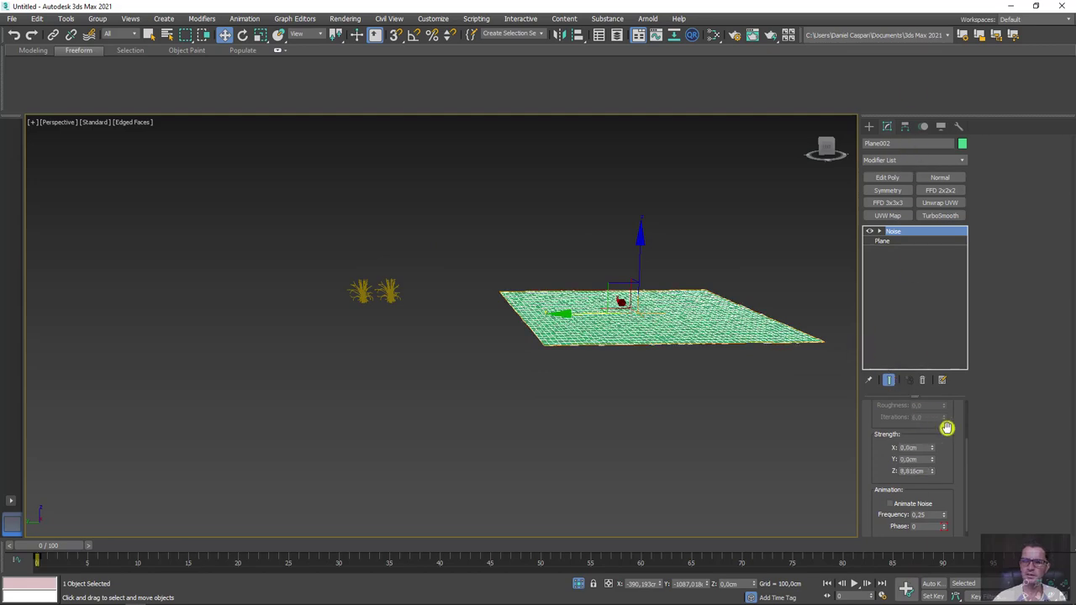
# Step: Set the noise Scale to about 2831.85 and Strength Z to 106 cm
pyautogui.moveTo(947, 429); pyautogui.dragTo(948, 488)
pyautogui.moveTo(946, 443)
pyautogui.mouseDown()
pyautogui.moveTo(945, 499)
pyautogui.moveTo(950, 445)
pyautogui.mouseUp()
pyautogui.write('50')
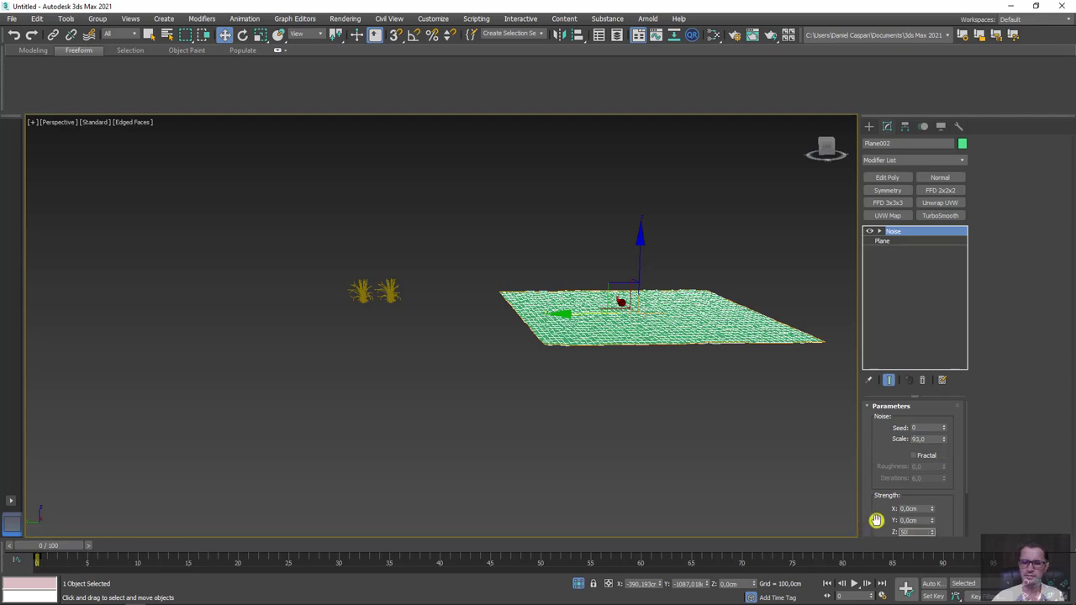
pyautogui.press('Return')
pyautogui.scroll(2, 728, 370)
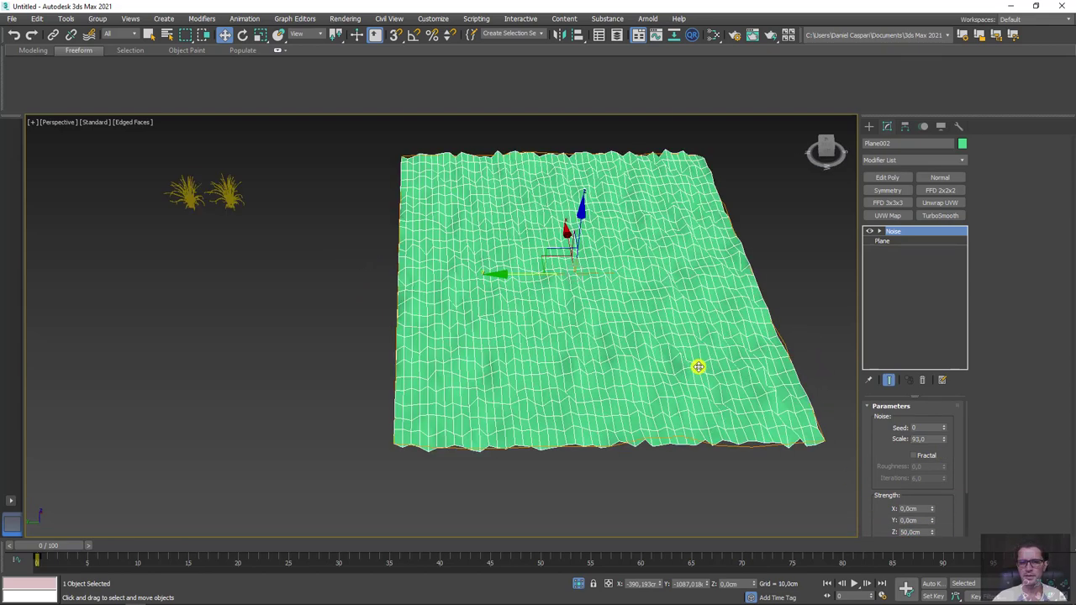
pyautogui.scroll(4, 702, 357)
pyautogui.moveTo(944, 440)
pyautogui.mouseDown()
pyautogui.moveTo(941, 53)
pyautogui.moveTo(939, 507)
pyautogui.moveTo(939, 168)
pyautogui.moveTo(907, 367)
pyautogui.moveTo(879, 84)
pyautogui.mouseUp()
pyautogui.scroll(-5, 596, 267)
pyautogui.keyDown('alt'); pyautogui.moveTo(607, 280); pyautogui.dragTo(629, 341, button='middle'); pyautogui.keyUp('alt')
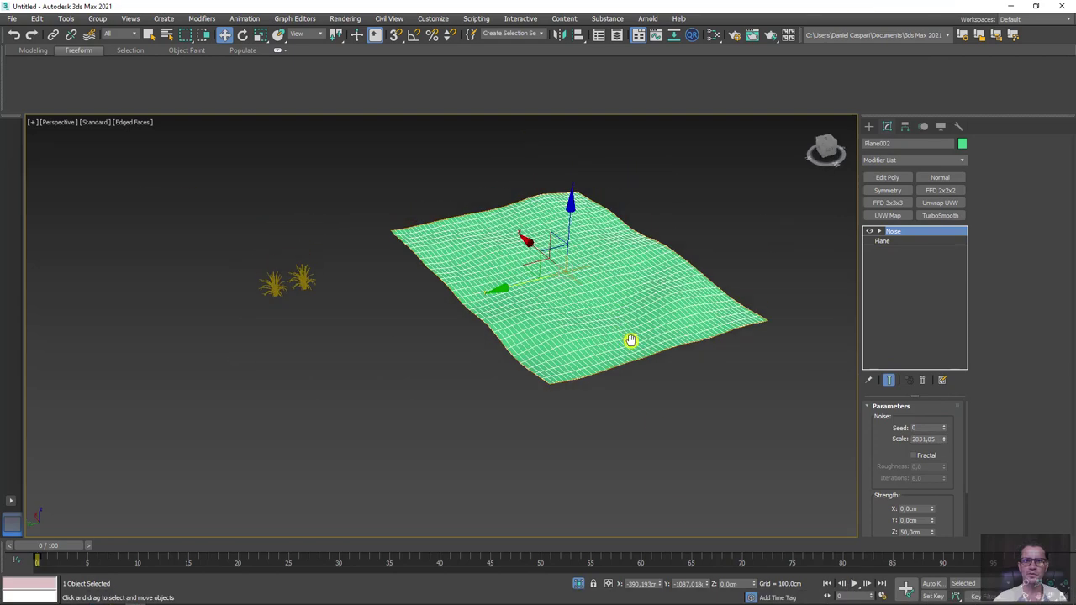
pyautogui.scroll(3, 630, 341)
pyautogui.moveTo(880, 459); pyautogui.dragTo(934, 432)
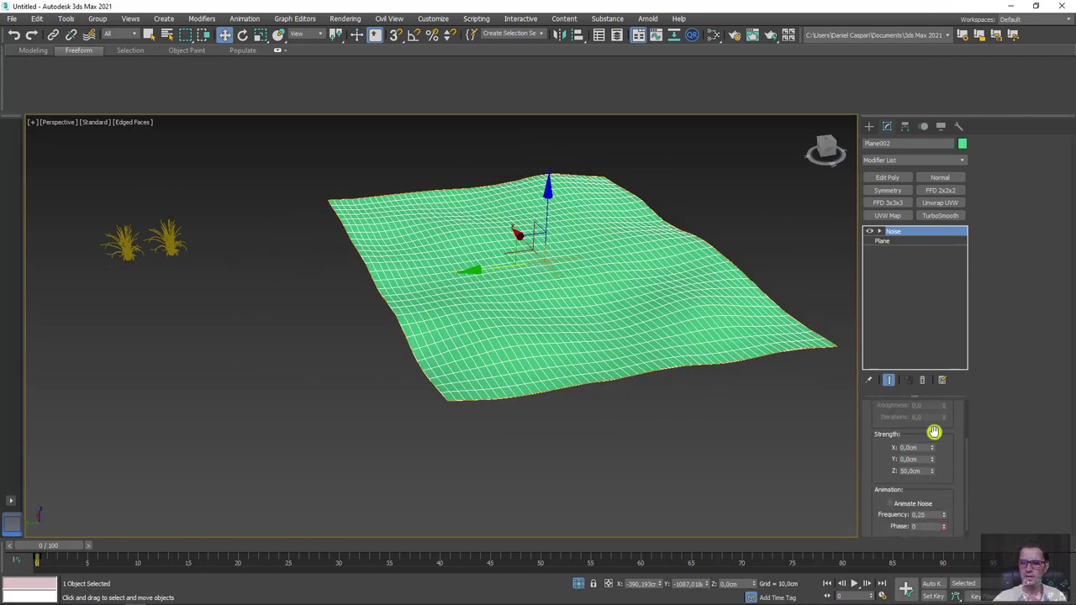
pyautogui.moveTo(939, 413); pyautogui.dragTo(939, 409)
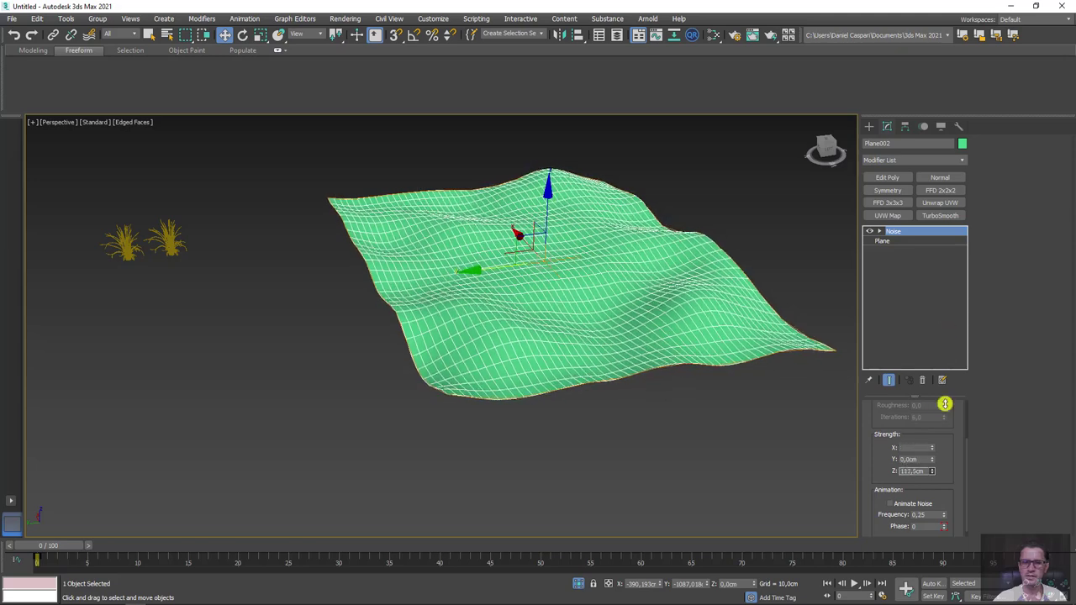
pyautogui.keyDown('alt'); pyautogui.moveTo(595, 312); pyautogui.dragTo(583, 337, button='middle'); pyautogui.keyUp('alt')
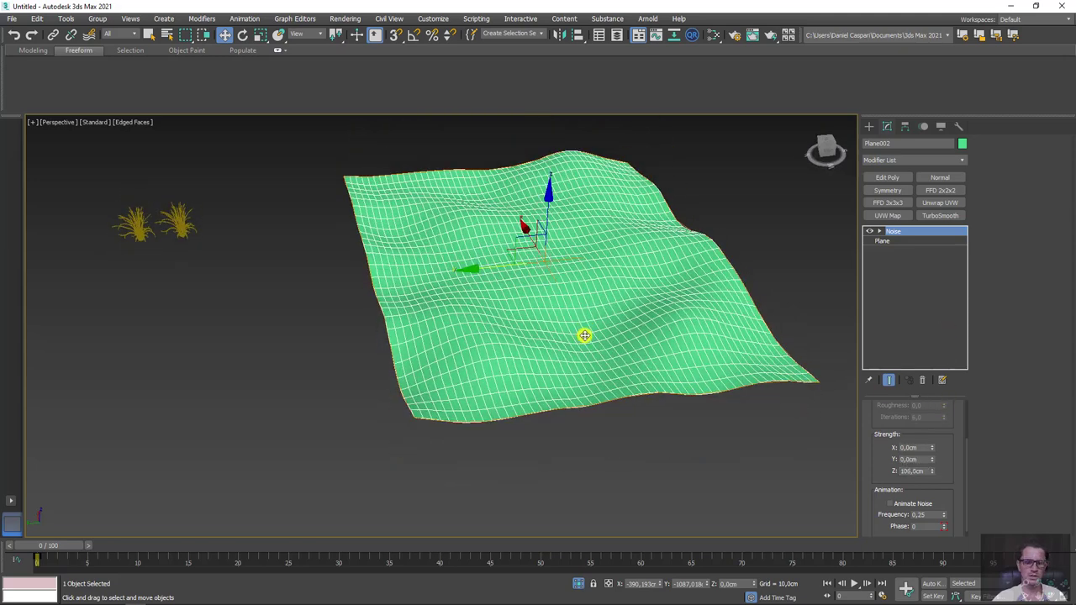
# Step: Convert the noise-deformed plane to an Editable Poly from the quad menu
pyautogui.rightClick(554, 227)
pyautogui.click(675, 350)
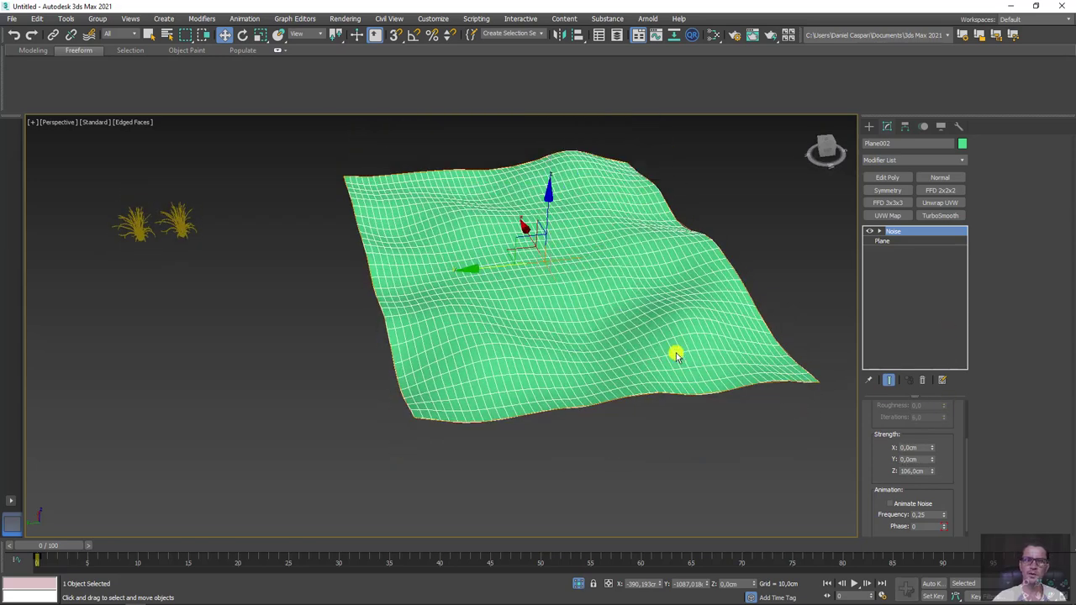
pyautogui.moveTo(579, 361)
pyautogui.keyDown('alt'); pyautogui.mouseDown(button='middle')
pyautogui.moveTo(488, 364)
pyautogui.moveTo(543, 372)
pyautogui.mouseUp(button='middle'); pyautogui.keyUp('alt')
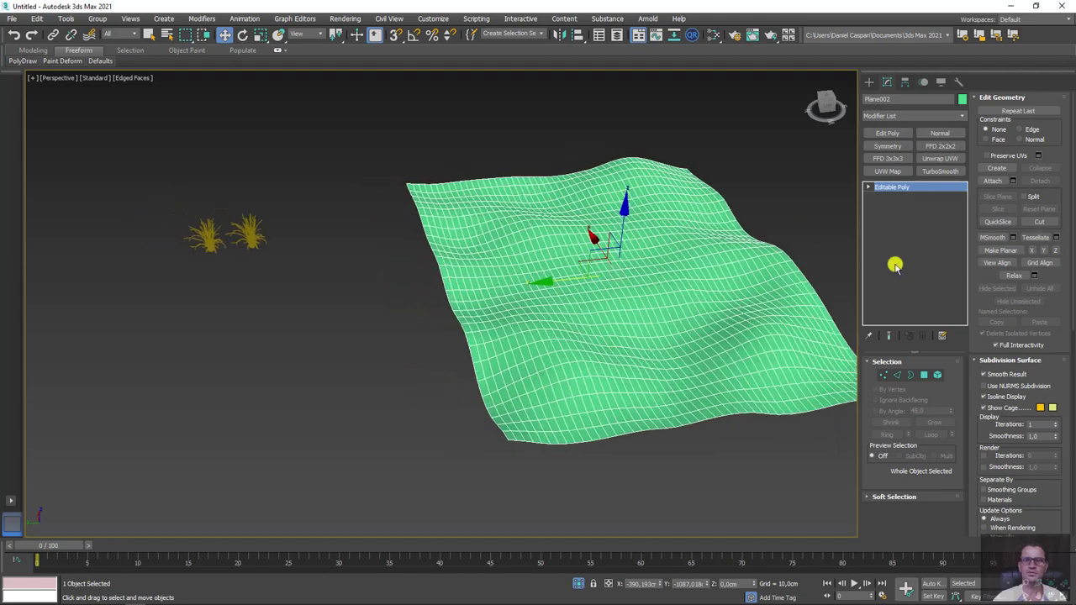
pyautogui.moveTo(597, 336)
pyautogui.keyDown('alt'); pyautogui.mouseDown(button='middle')
pyautogui.moveTo(594, 356)
pyautogui.moveTo(365, 289)
pyautogui.moveTo(379, 344)
pyautogui.mouseUp(button='middle'); pyautogui.keyUp('alt')
# Step: Reselect the terrain and a grass clump, then show the Object Paint tools
pyautogui.click(269, 253)
pyautogui.moveTo(385, 137); pyautogui.dragTo(589, 341)
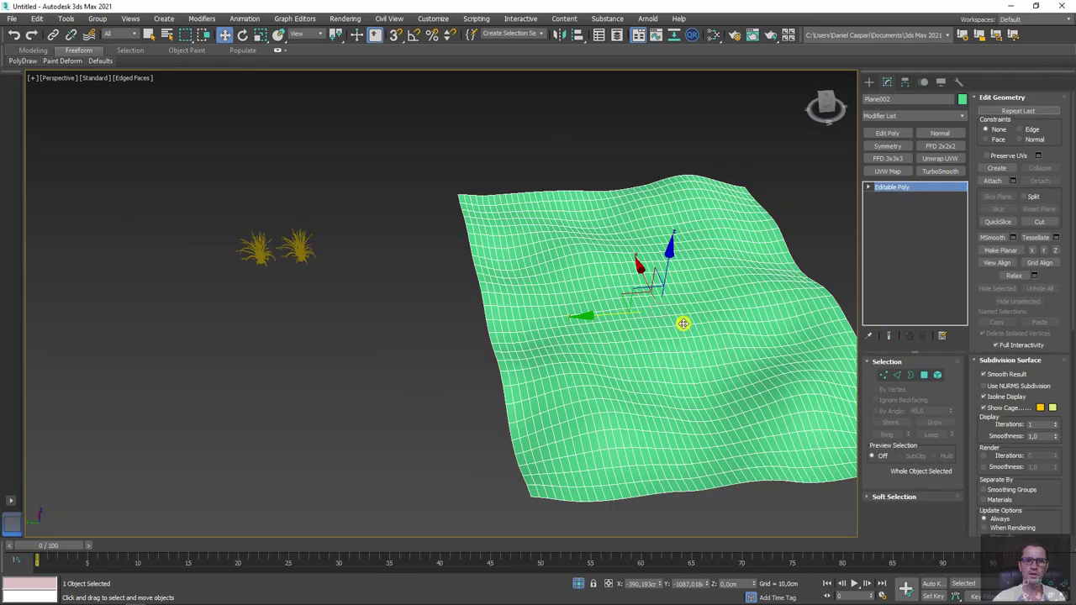
pyautogui.keyDown('alt'); pyautogui.moveTo(609, 318); pyautogui.dragTo(454, 316, button='middle'); pyautogui.keyUp('alt')
pyautogui.scroll(5, 310, 277)
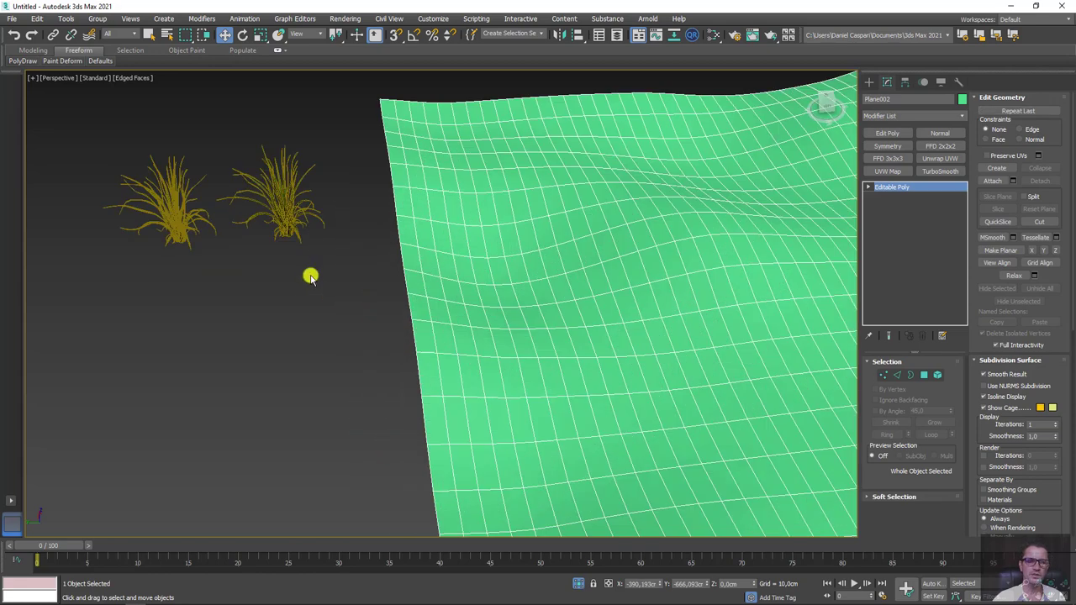
pyautogui.scroll(-5, 546, 210)
pyautogui.moveTo(564, 267)
pyautogui.keyDown('alt'); pyautogui.mouseDown(button='middle')
pyautogui.moveTo(319, 243)
pyautogui.moveTo(238, 141)
pyautogui.mouseUp(button='middle'); pyautogui.keyUp('alt')
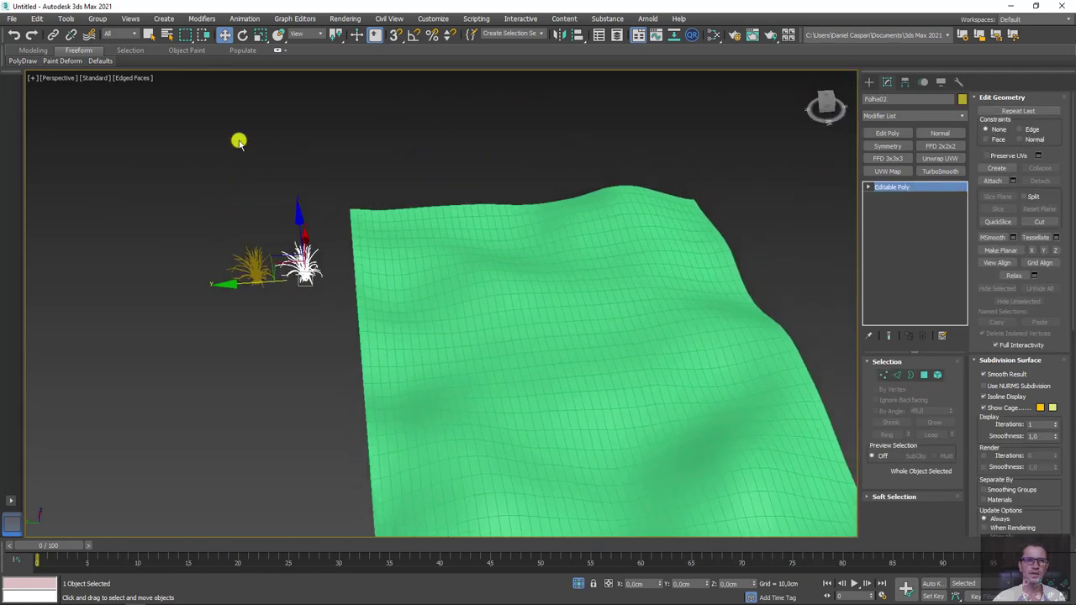
pyautogui.click(188, 53)
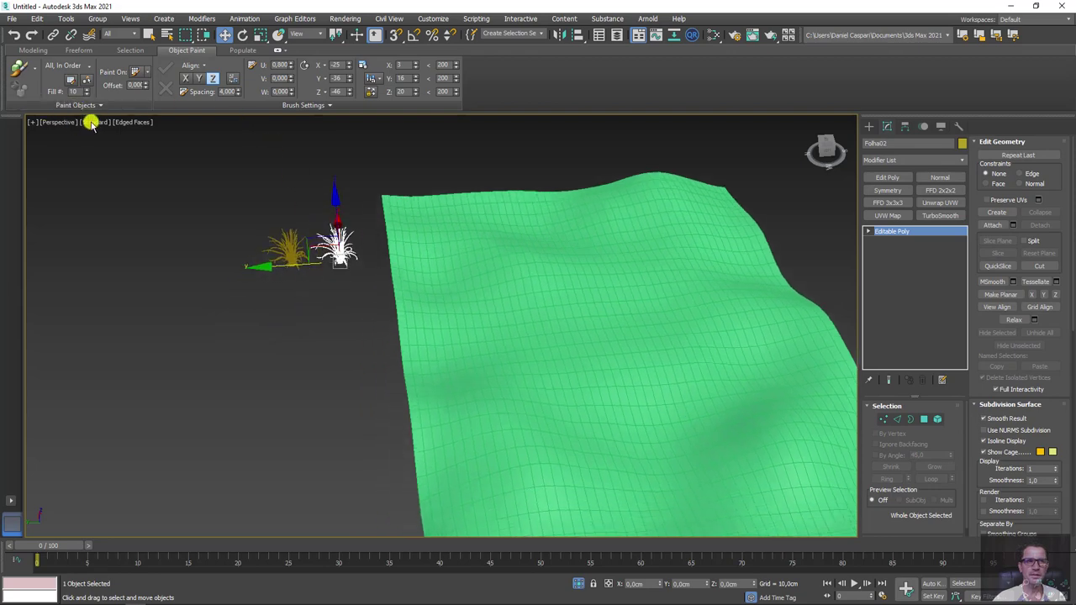
# Step: Deselect the plants and set the paint object order to All, Randomly
pyautogui.keyDown('alt'); pyautogui.moveTo(365, 297); pyautogui.dragTo(278, 281, button='middle'); pyautogui.keyUp('alt')
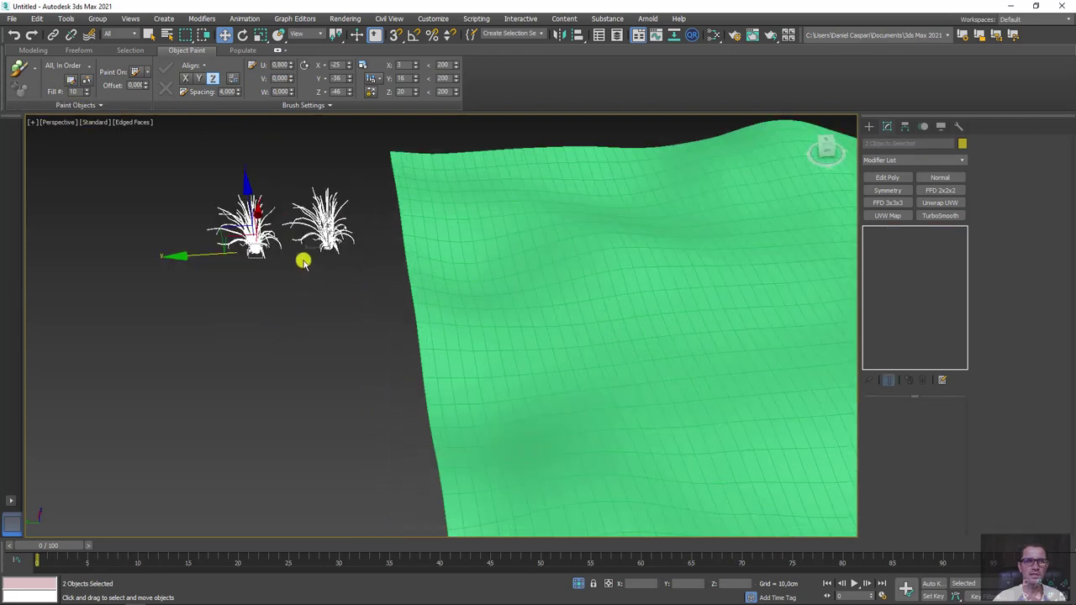
pyautogui.click(153, 299)
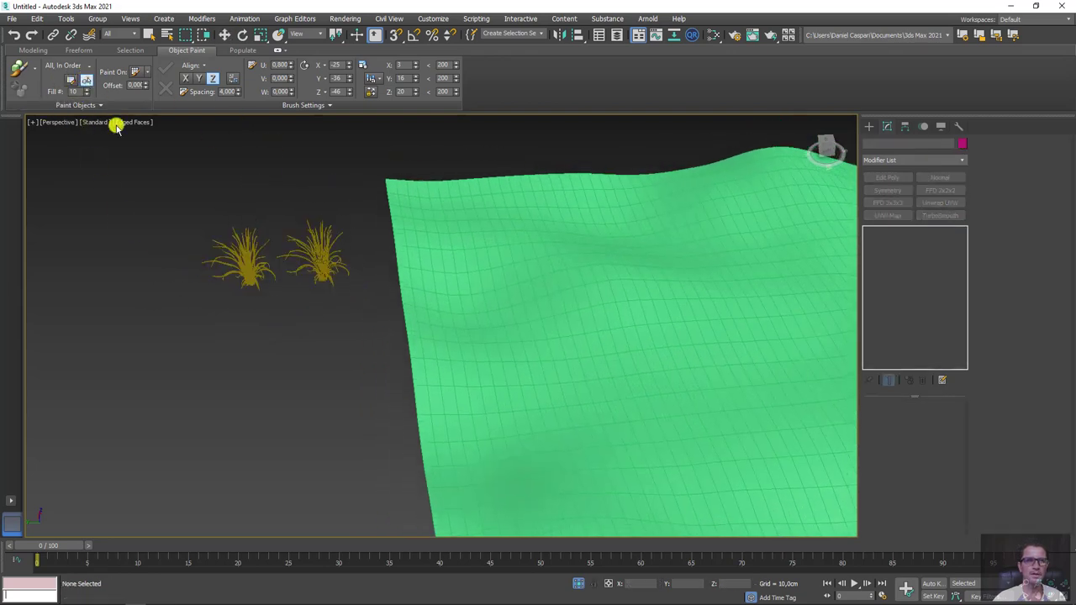
pyautogui.click(85, 80)
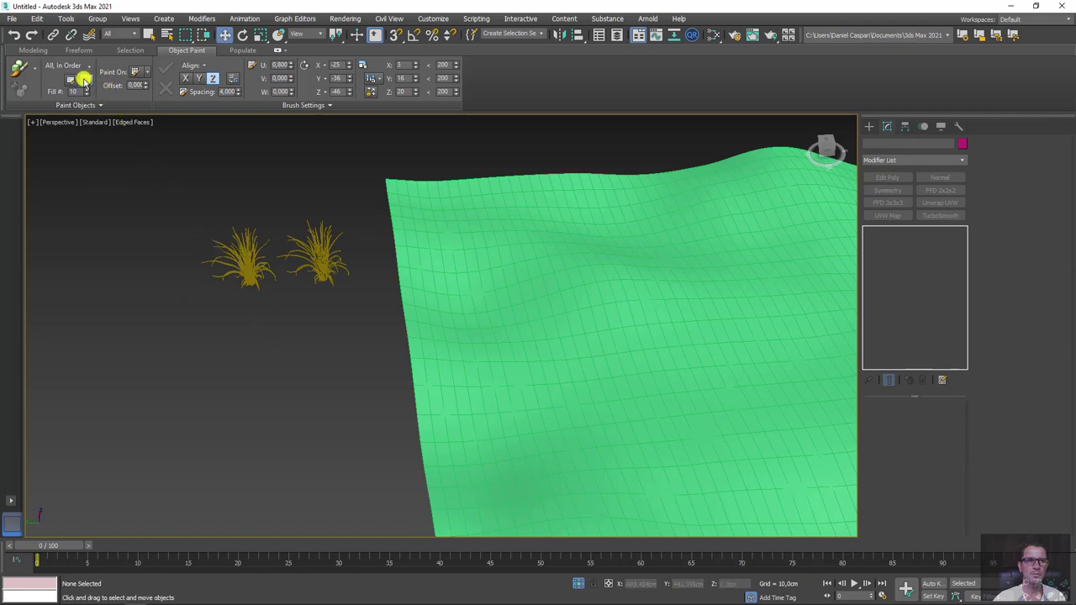
pyautogui.click(326, 274)
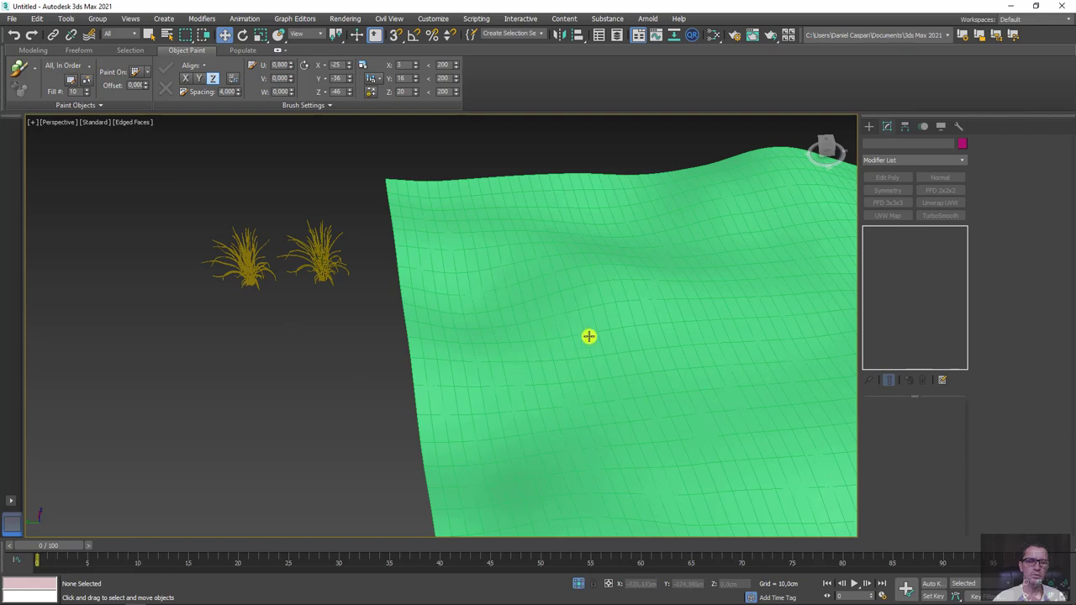
pyautogui.scroll(1, 670, 327)
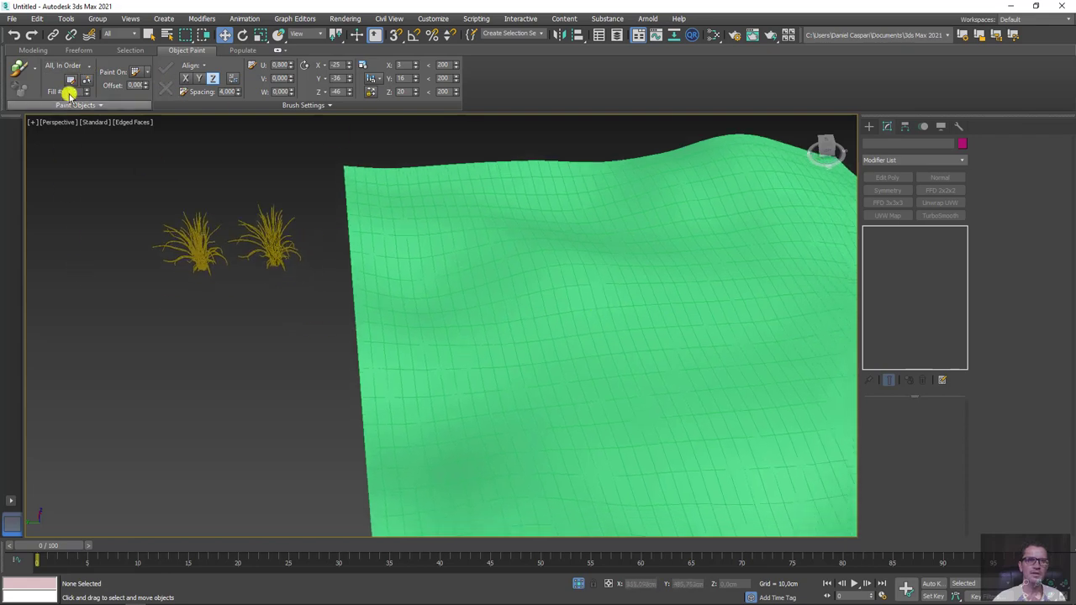
pyautogui.click(91, 66)
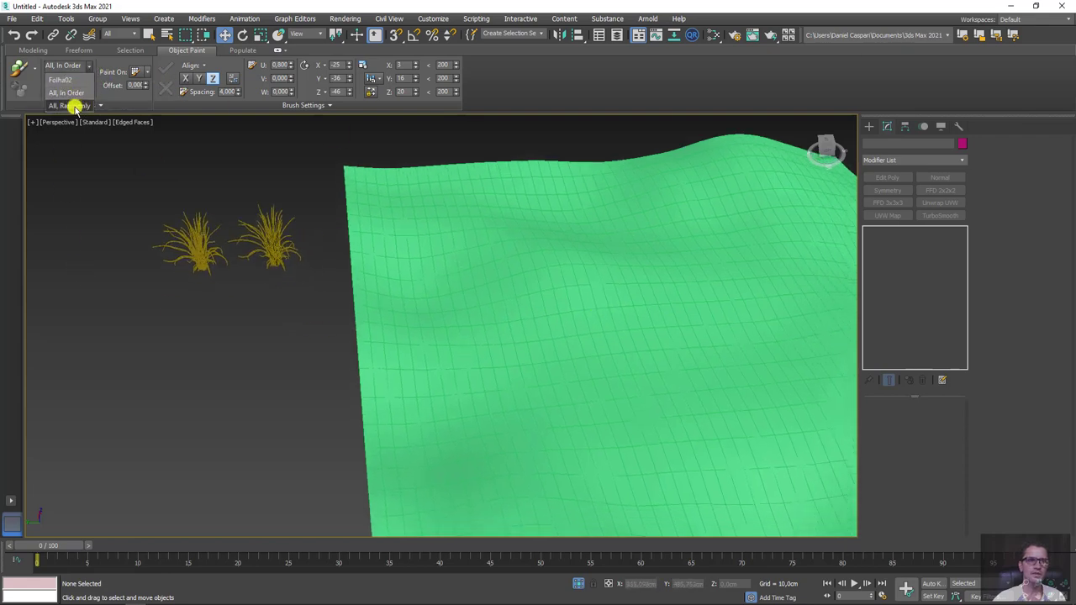
pyautogui.click(74, 100)
pyautogui.keyDown('alt'); pyautogui.moveTo(305, 274); pyautogui.dragTo(283, 327, button='middle'); pyautogui.keyUp('alt')
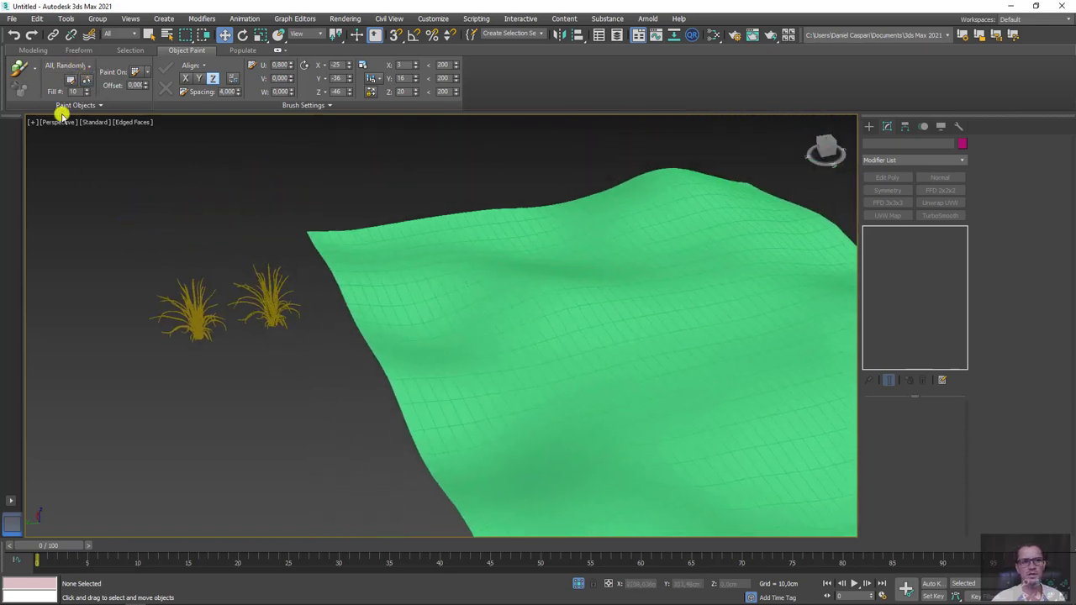
# Step: Choose Paint With Object(s) in list and select Folha01 in the Edit Objects List
pyautogui.click(37, 74)
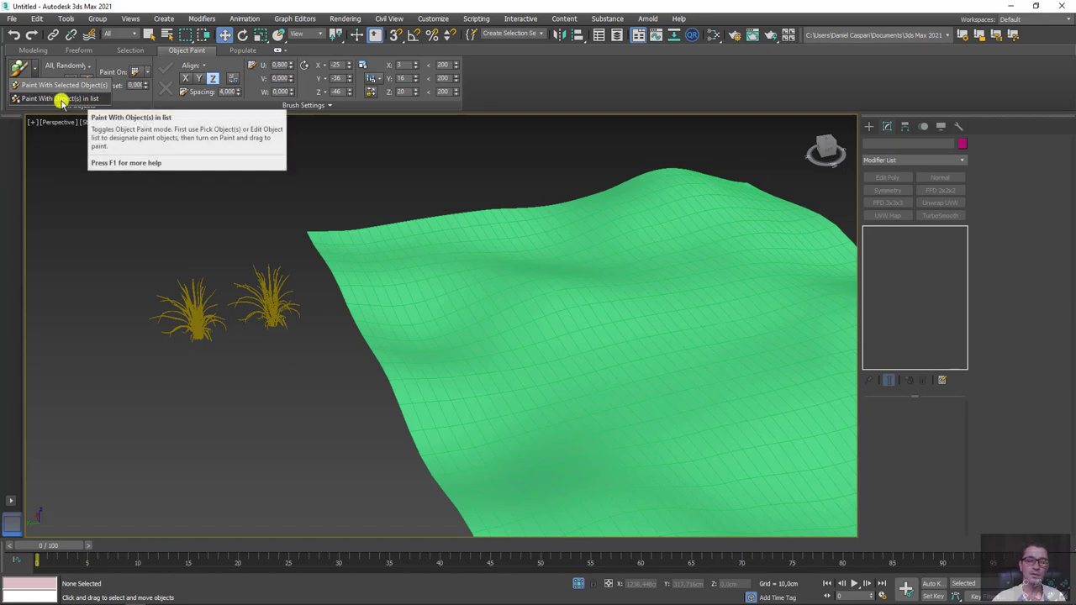
pyautogui.click(60, 99)
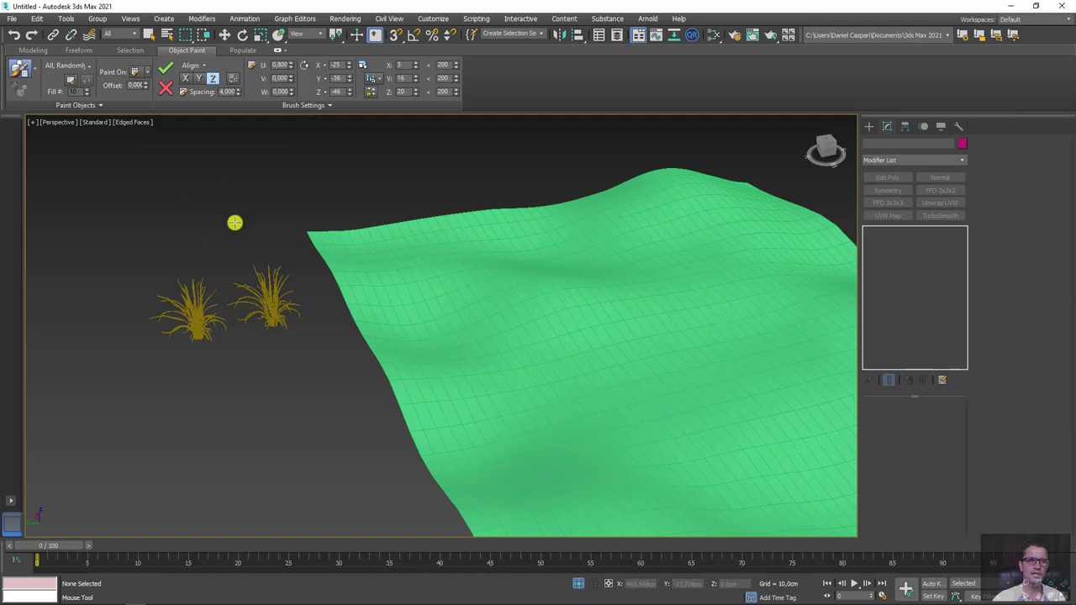
pyautogui.click(72, 80)
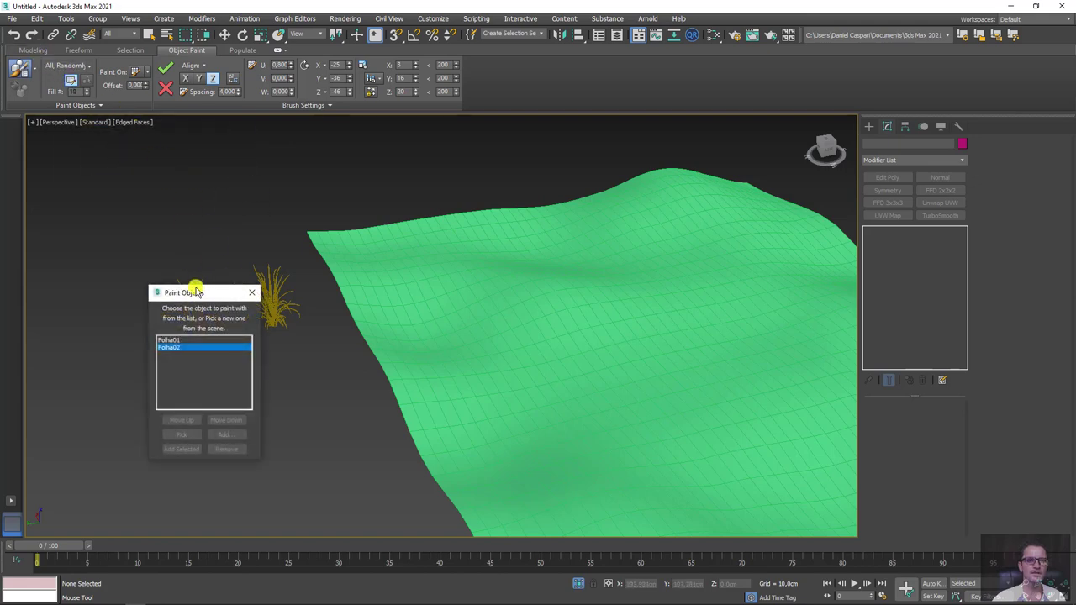
pyautogui.moveTo(191, 295); pyautogui.dragTo(102, 173)
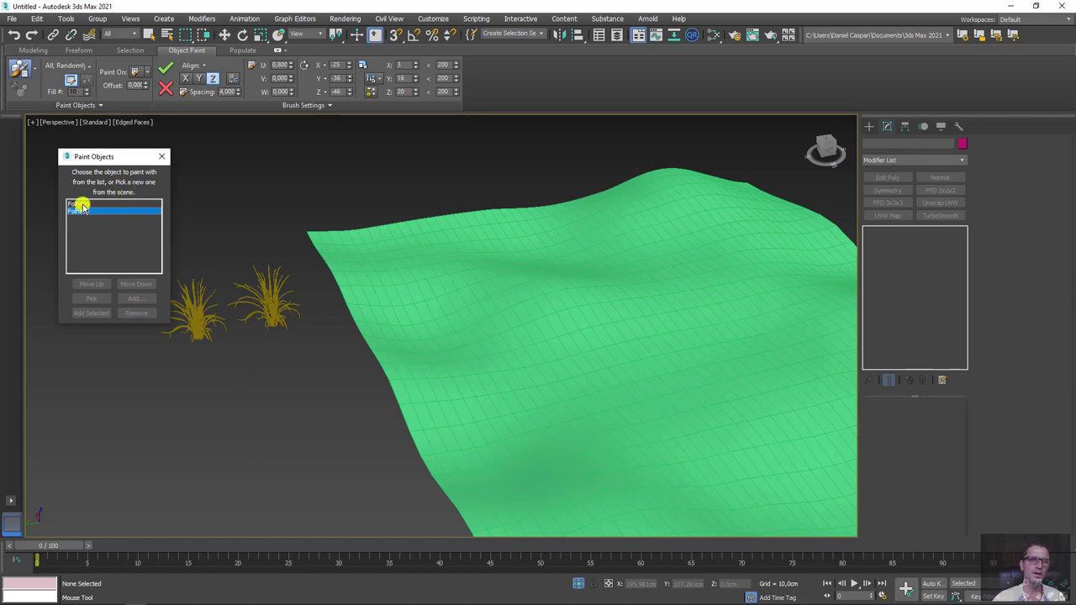
pyautogui.click(82, 205)
pyautogui.moveTo(125, 158); pyautogui.dragTo(130, 142)
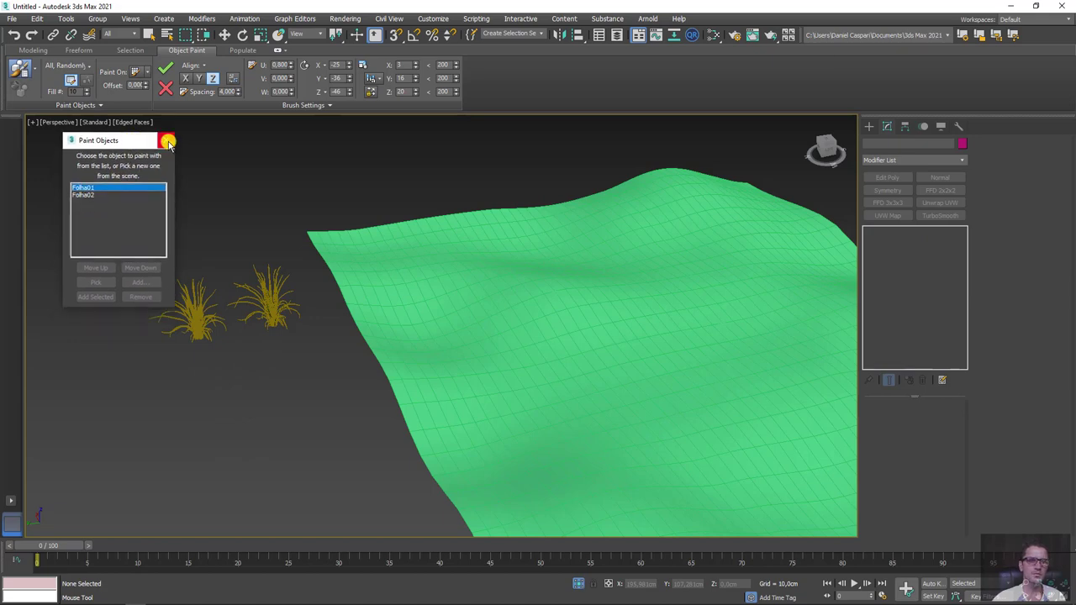
pyautogui.click(169, 143)
pyautogui.moveTo(293, 235)
pyautogui.keyDown('alt'); pyautogui.mouseDown(button='middle')
pyautogui.moveTo(300, 257)
pyautogui.moveTo(271, 243)
pyautogui.mouseUp(button='middle'); pyautogui.keyUp('alt')
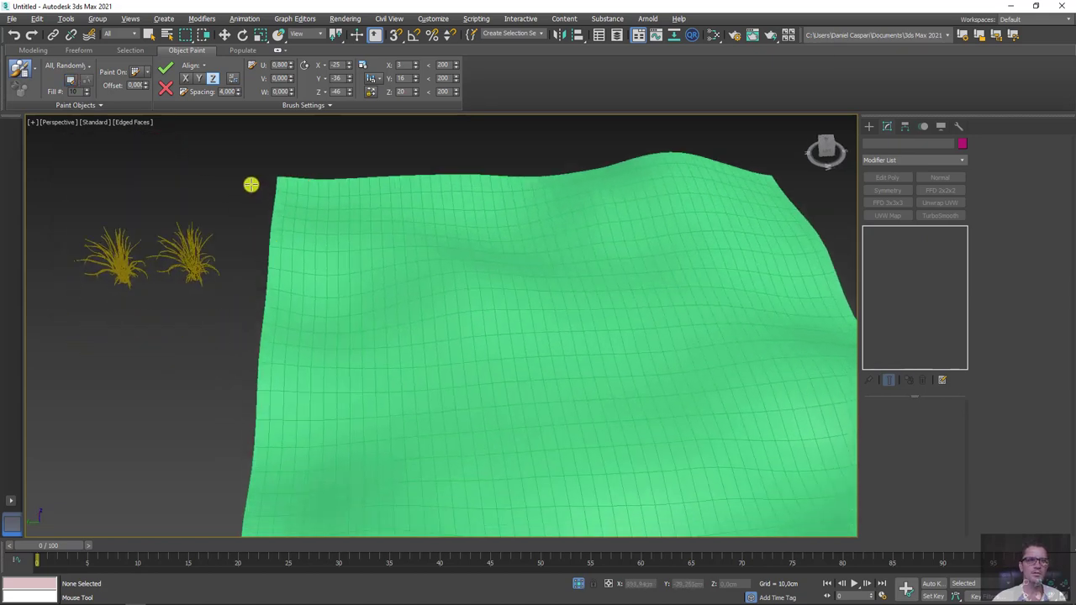
# Step: Select the terrain plane and set it as the Paint On surface
pyautogui.press('w')
pyautogui.click(449, 377)
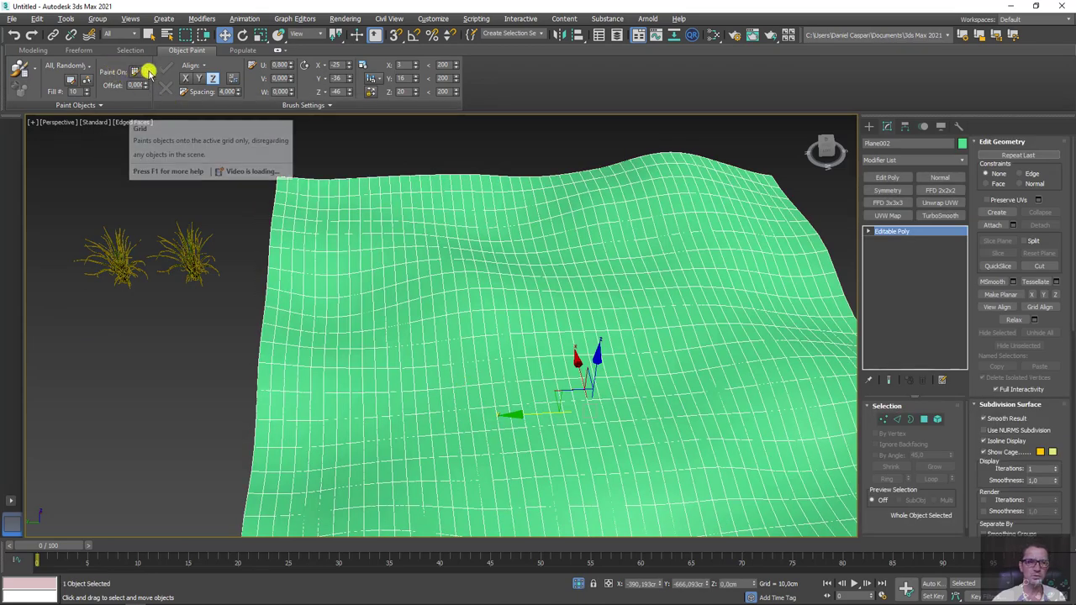
pyautogui.moveTo(146, 73)
pyautogui.mouseDown()
pyautogui.moveTo(184, 102)
pyautogui.moveTo(172, 116)
pyautogui.moveTo(156, 99)
pyautogui.mouseUp()
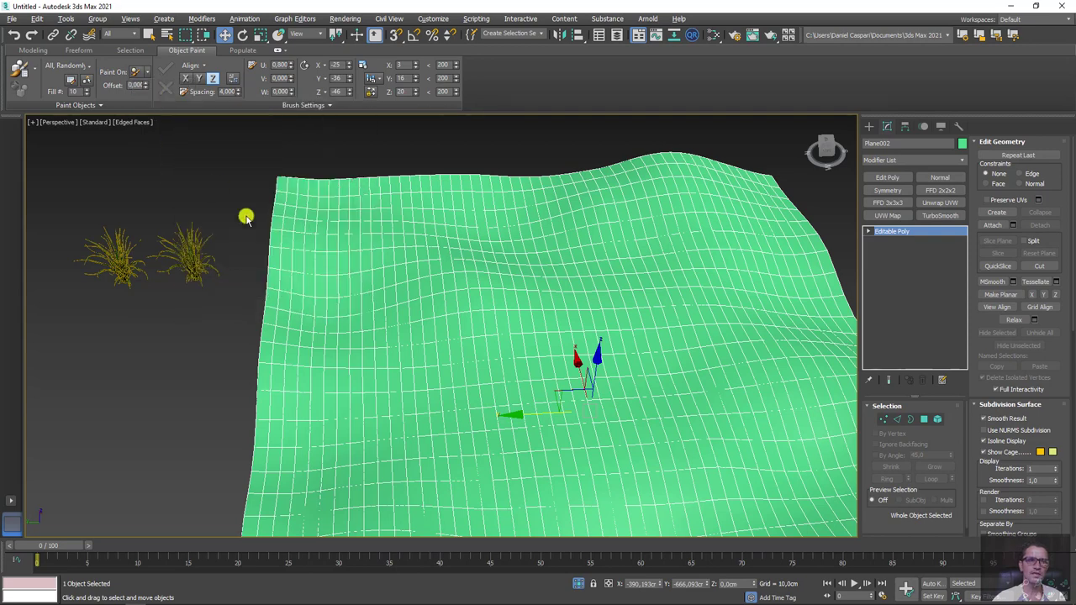
pyautogui.moveTo(290, 287)
pyautogui.keyDown('alt'); pyautogui.mouseDown(button='middle')
pyautogui.moveTo(247, 296)
pyautogui.moveTo(322, 297)
pyautogui.mouseUp(button='middle'); pyautogui.keyUp('alt')
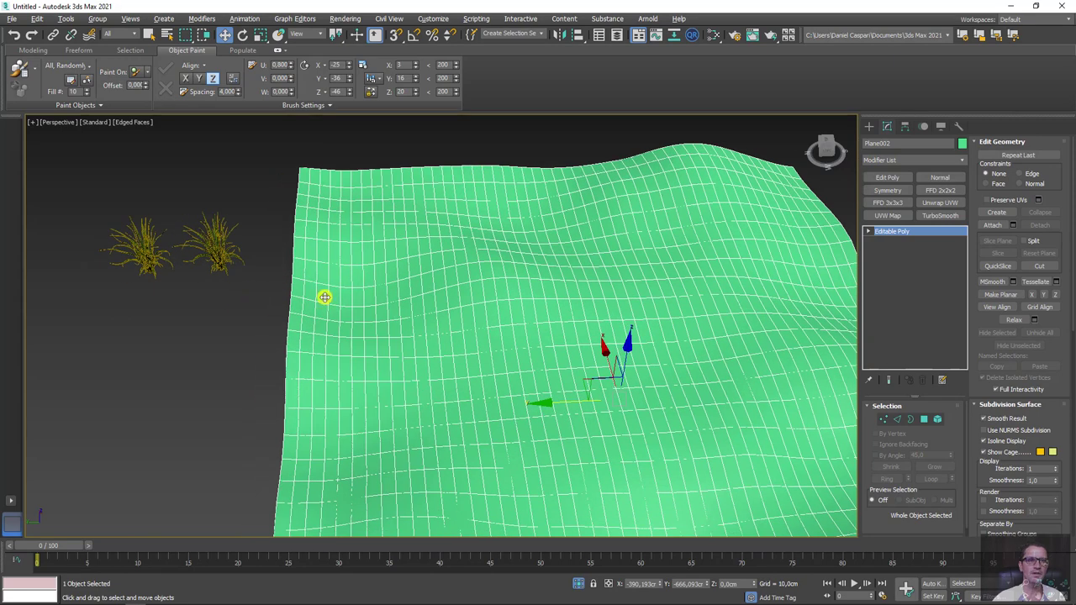
# Step: Paint a test grass clump onto the terrain, then cancel it
pyautogui.click(17, 71)
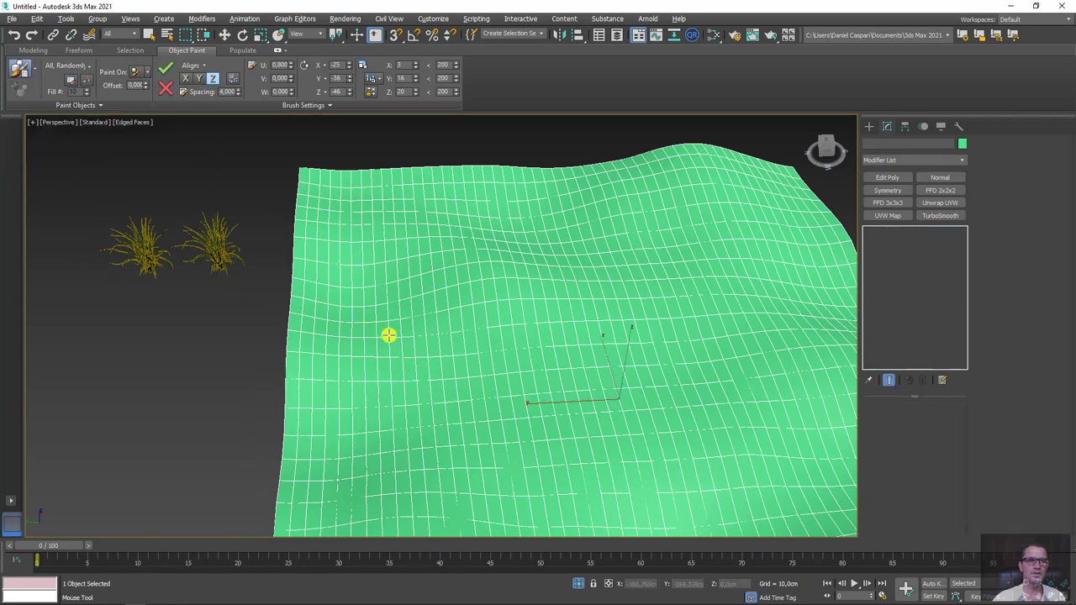
pyautogui.moveTo(400, 334)
pyautogui.mouseDown()
pyautogui.moveTo(391, 320)
pyautogui.moveTo(480, 314)
pyautogui.mouseUp()
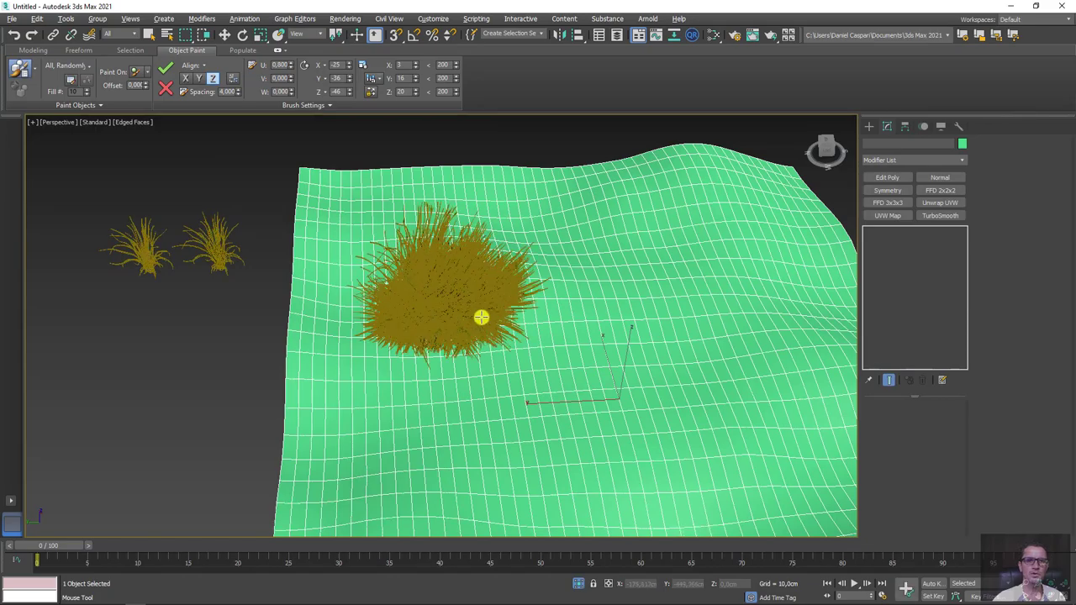
pyautogui.moveTo(480, 314)
pyautogui.keyDown('alt'); pyautogui.mouseDown(button='middle')
pyautogui.moveTo(589, 291)
pyautogui.moveTo(411, 415)
pyautogui.moveTo(423, 417)
pyautogui.moveTo(404, 379)
pyautogui.moveTo(420, 401)
pyautogui.mouseUp(button='middle'); pyautogui.keyUp('alt')
pyautogui.scroll(5, 442, 409)
pyautogui.scroll(-5, 432, 399)
pyautogui.click(165, 87)
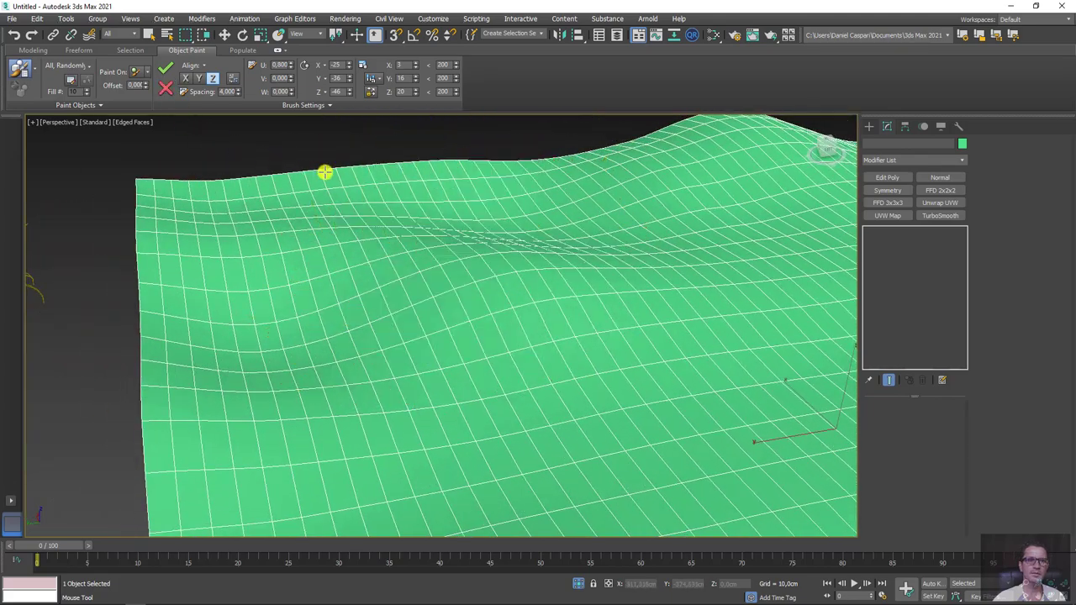
# Step: Set painted objects to scale randomly from 20 to 200, locked uniform
pyautogui.moveTo(325, 173); pyautogui.dragTo(362, 242, button='middle')
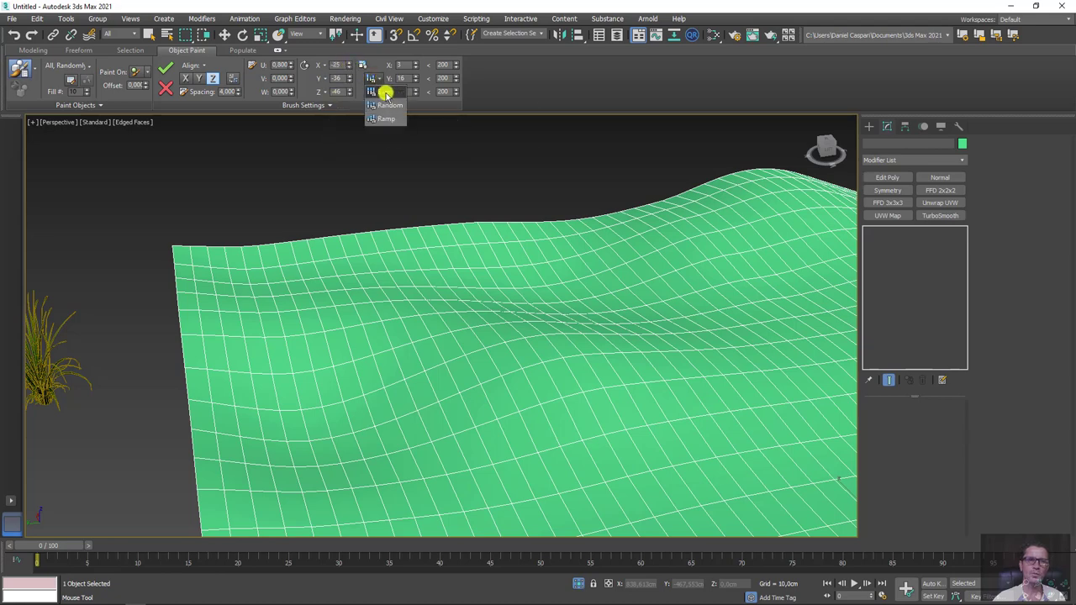
pyautogui.click(374, 84)
pyautogui.click(371, 78)
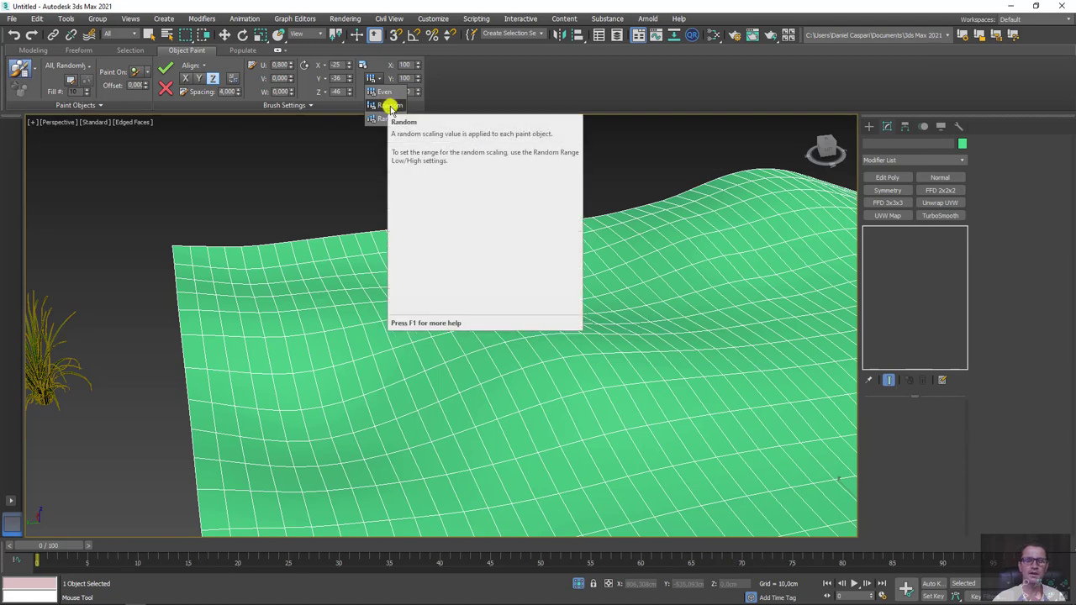
pyautogui.click(391, 107)
pyautogui.click(375, 80)
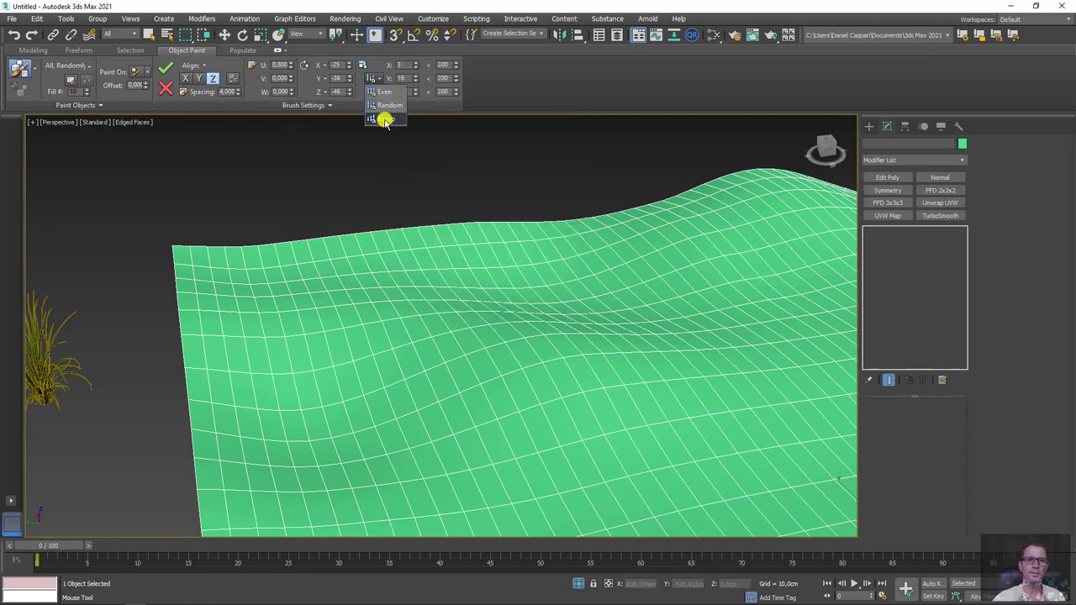
pyautogui.click(387, 119)
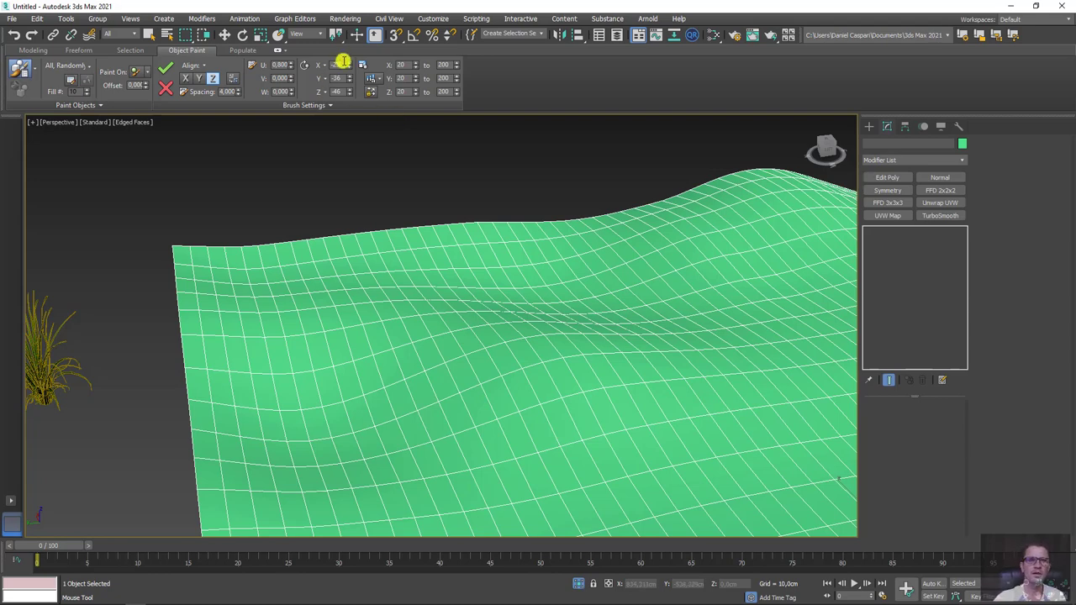
pyautogui.click(372, 91)
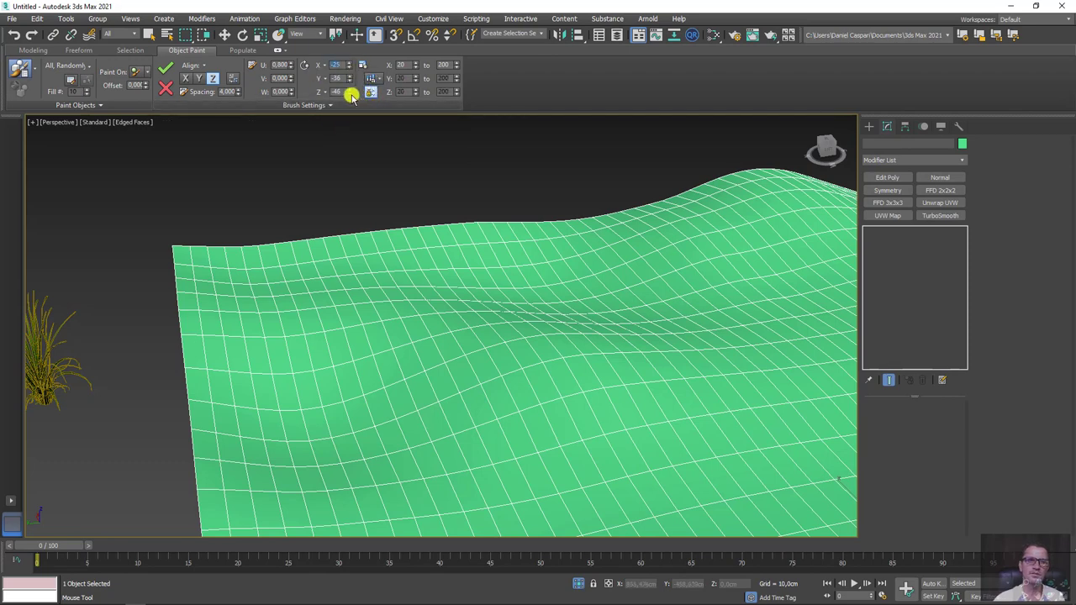
# Step: Enter rotation values 100 and 10 in the Brush Settings fields
pyautogui.write('100')
pyautogui.press('Tab')
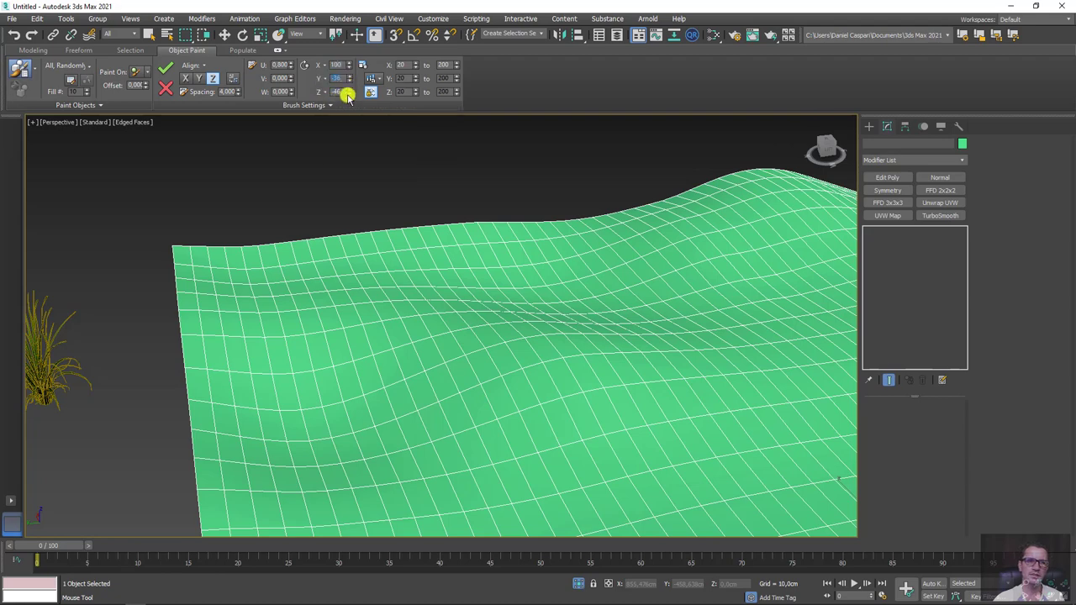
pyautogui.write('100')
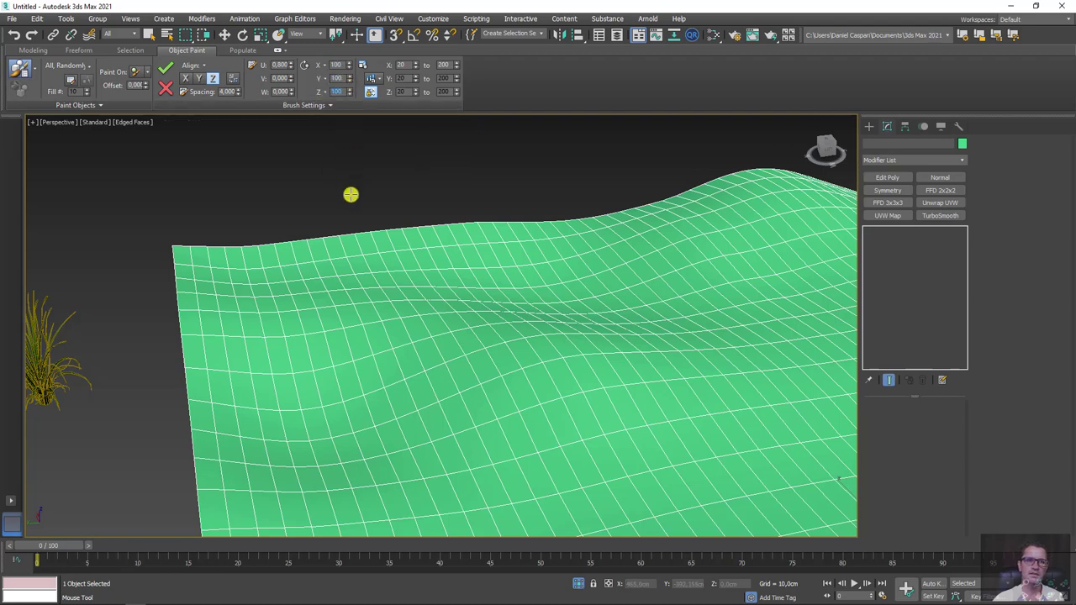
# Step: Paint two grass plants side by side onto the terrain
pyautogui.keyDown('alt'); pyautogui.moveTo(351, 194); pyautogui.dragTo(350, 211, button='middle'); pyautogui.keyUp('alt')
pyautogui.moveTo(439, 322)
pyautogui.keyDown('alt'); pyautogui.mouseDown(button='middle')
pyautogui.moveTo(396, 273)
pyautogui.moveTo(421, 323)
pyautogui.moveTo(449, 312)
pyautogui.moveTo(524, 316)
pyautogui.moveTo(392, 408)
pyautogui.moveTo(465, 317)
pyautogui.mouseUp(button='middle'); pyautogui.keyUp('alt')
pyautogui.click(396, 273)
pyautogui.click(501, 316)
pyautogui.moveTo(533, 333)
pyautogui.keyDown('alt'); pyautogui.mouseDown(button='middle')
pyautogui.moveTo(511, 352)
pyautogui.moveTo(384, 221)
pyautogui.moveTo(311, 196)
pyautogui.mouseUp(button='middle'); pyautogui.keyUp('alt')
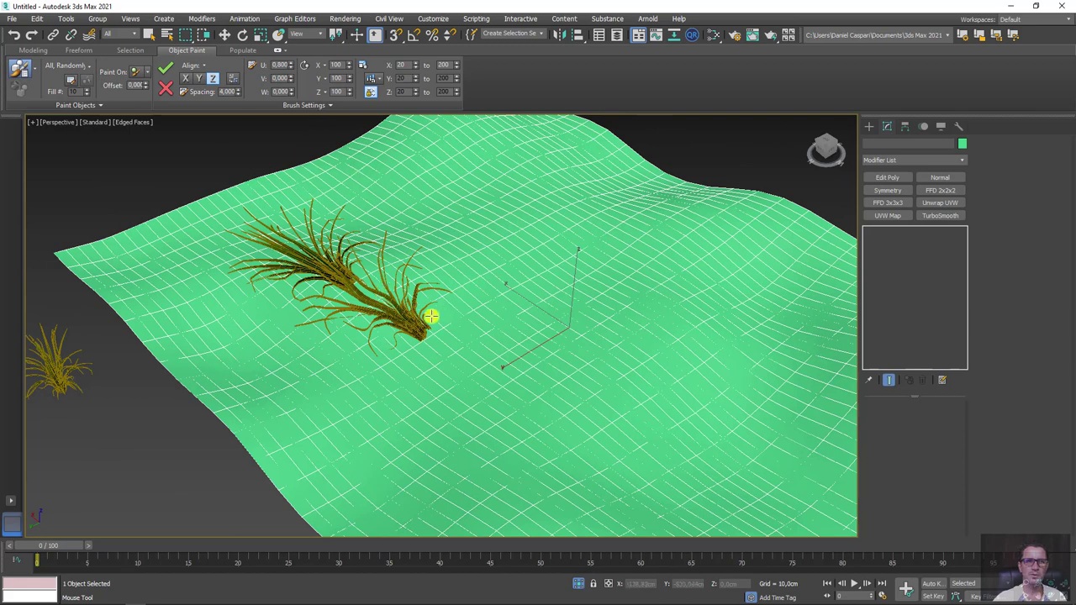
pyautogui.scroll(2, 429, 316)
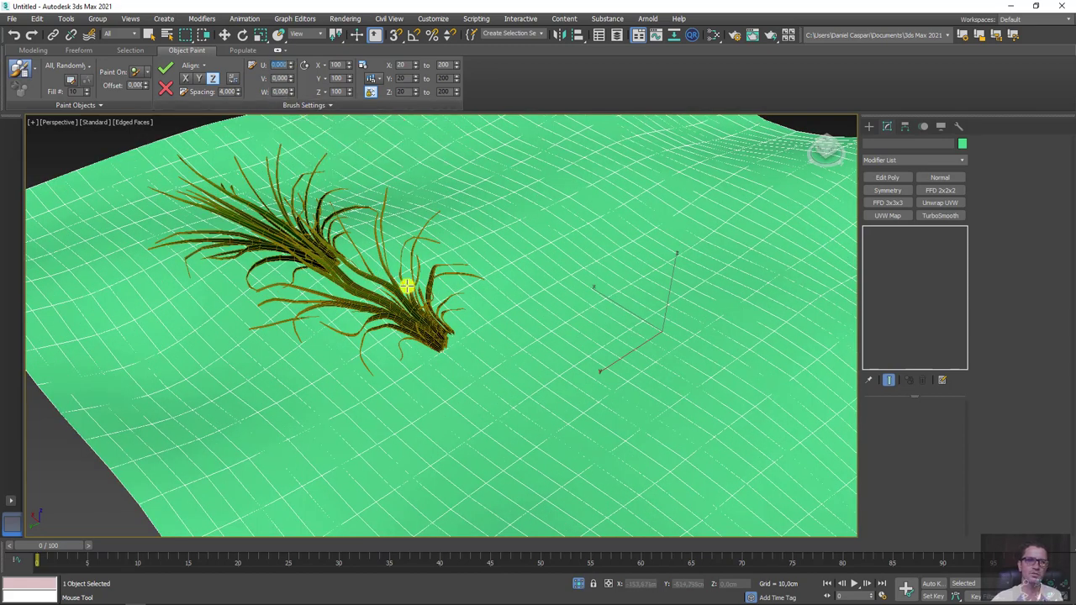
# Step: Discard the painted grass and paint a fresh test clump on the terrain
pyautogui.keyDown('alt'); pyautogui.moveTo(411, 283); pyautogui.dragTo(458, 279, button='middle'); pyautogui.keyUp('alt')
pyautogui.click(165, 89)
pyautogui.click(356, 289)
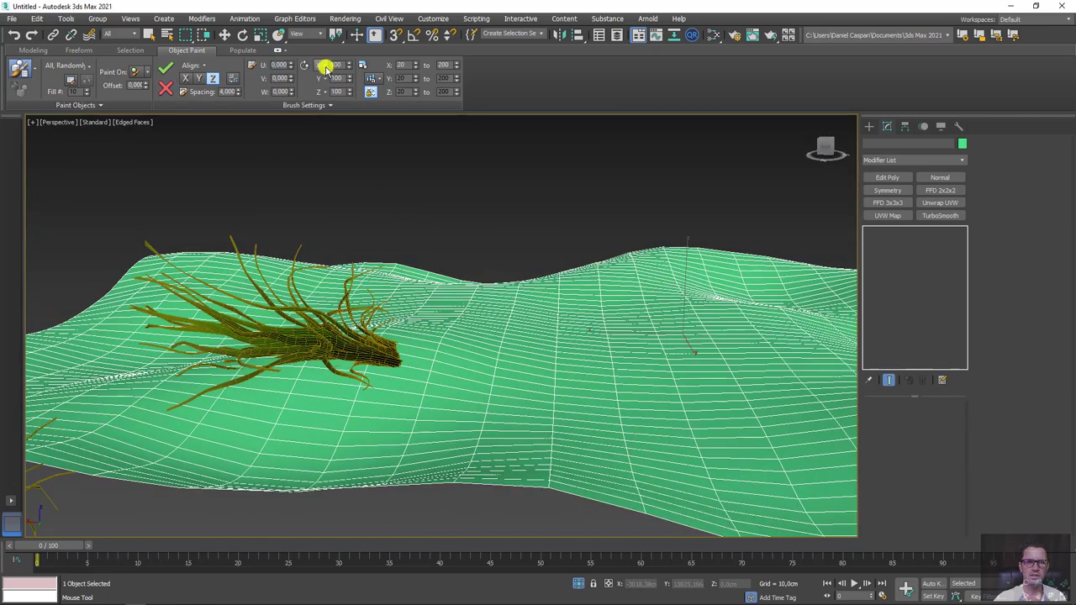
# Step: Stand the clump upright with a Z twist of 23 and lower scale minimums to 10
pyautogui.moveTo(348, 66)
pyautogui.mouseDown()
pyautogui.moveTo(347, 79)
pyautogui.moveTo(351, 55)
pyautogui.mouseUp()
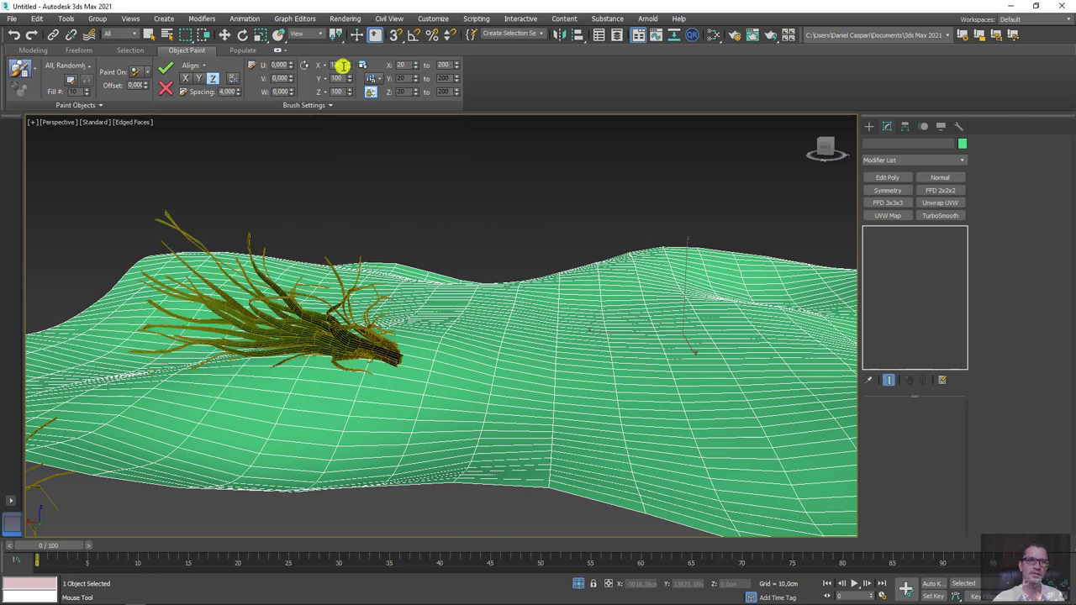
pyautogui.moveTo(343, 67); pyautogui.dragTo(339, 98)
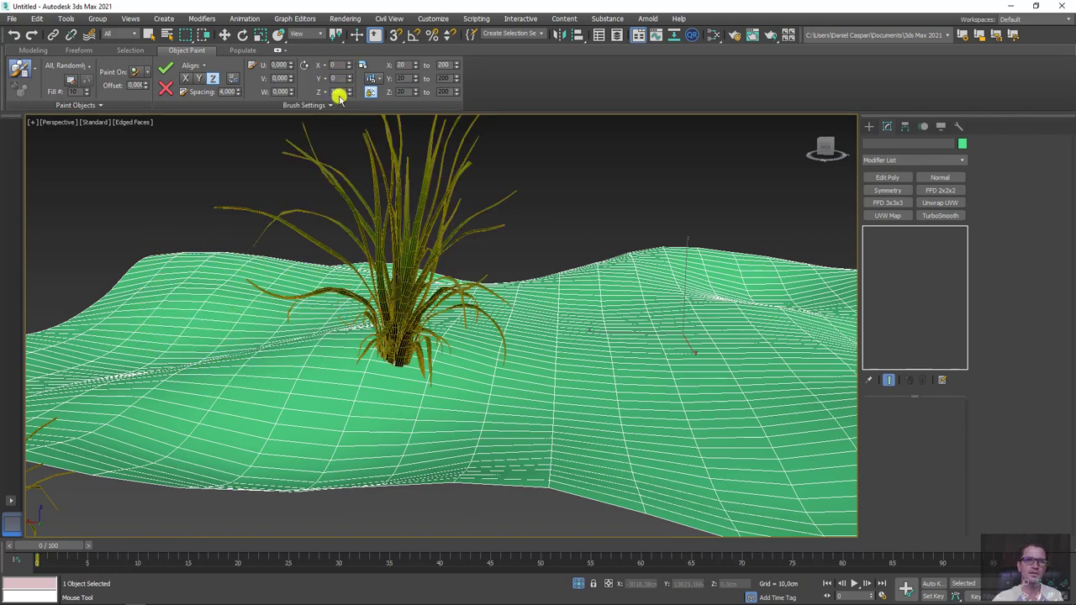
pyautogui.moveTo(459, 308)
pyautogui.keyDown('alt'); pyautogui.mouseDown(button='middle')
pyautogui.moveTo(479, 317)
pyautogui.moveTo(348, 199)
pyautogui.mouseUp(button='middle'); pyautogui.keyUp('alt')
pyautogui.moveTo(348, 91)
pyautogui.mouseDown()
pyautogui.moveTo(367, 84)
pyautogui.moveTo(353, 65)
pyautogui.moveTo(343, 78)
pyautogui.mouseUp()
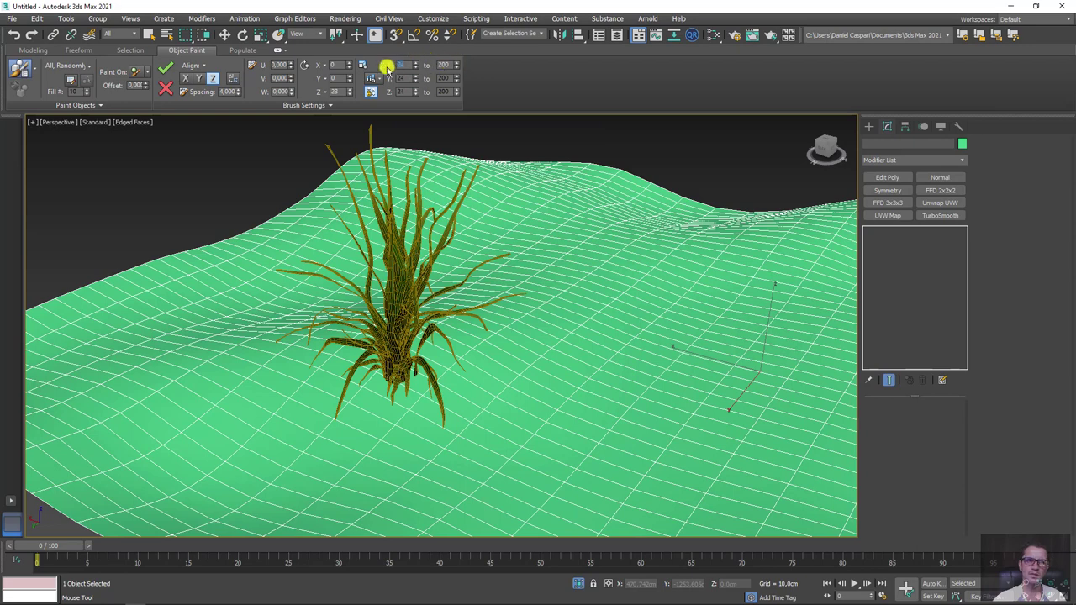
pyautogui.click(444, 74)
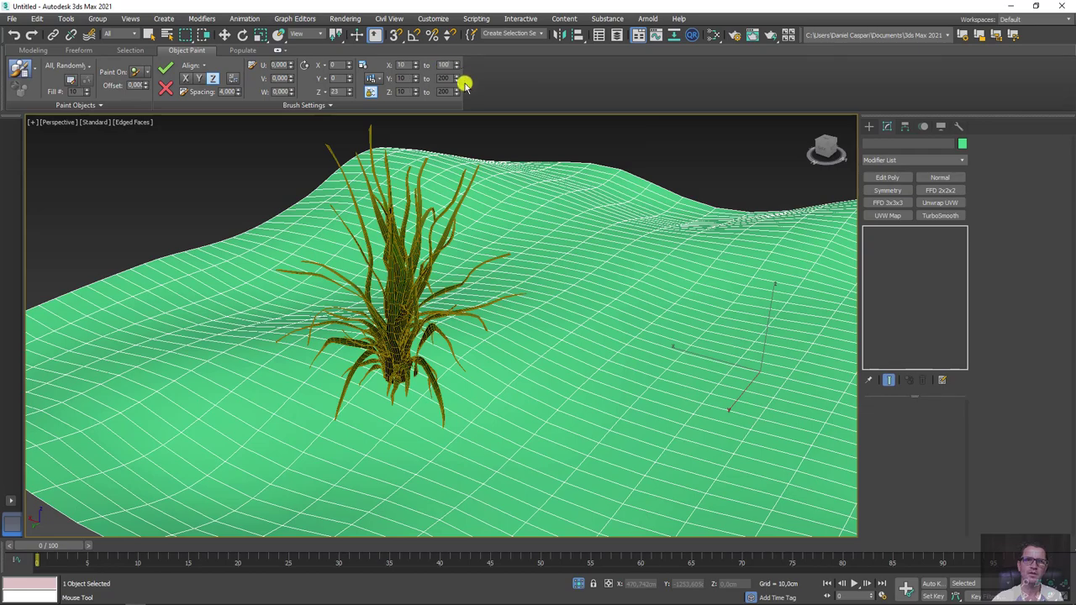
# Step: Cap random scale at 100, paint three test clumps, then discard them
pyautogui.moveTo(428, 377)
pyautogui.keyDown('alt'); pyautogui.mouseDown(button='middle')
pyautogui.moveTo(395, 352)
pyautogui.moveTo(417, 387)
pyautogui.mouseUp(button='middle'); pyautogui.keyUp('alt')
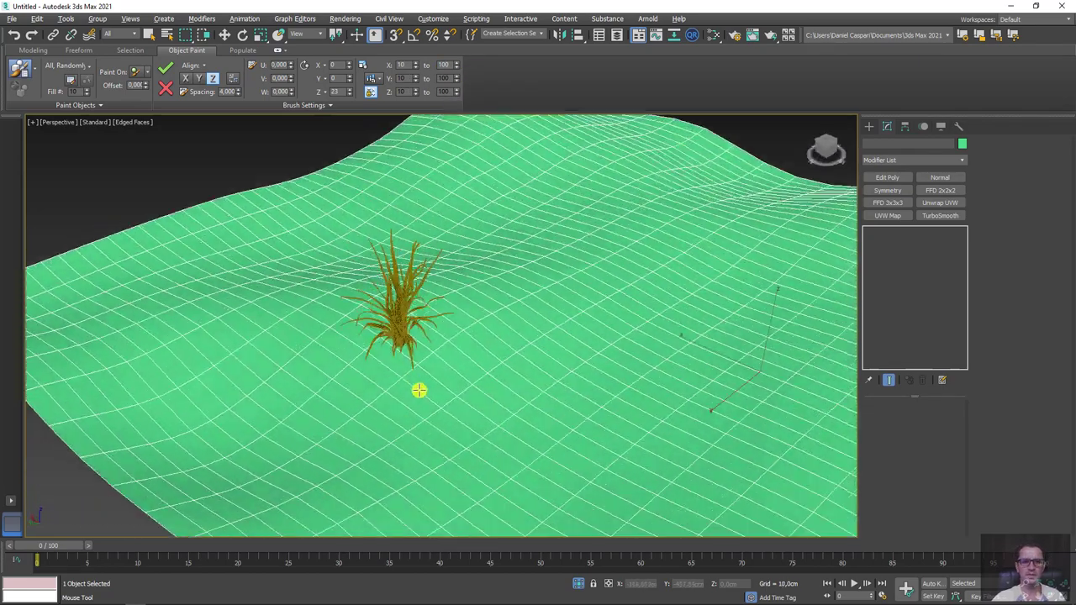
pyautogui.moveTo(384, 351)
pyautogui.keyDown('alt'); pyautogui.mouseDown(button='middle')
pyautogui.moveTo(392, 317)
pyautogui.moveTo(419, 345)
pyautogui.moveTo(281, 367)
pyautogui.moveTo(264, 387)
pyautogui.mouseUp(button='middle'); pyautogui.keyUp('alt')
pyautogui.click(274, 305)
pyautogui.click(361, 288)
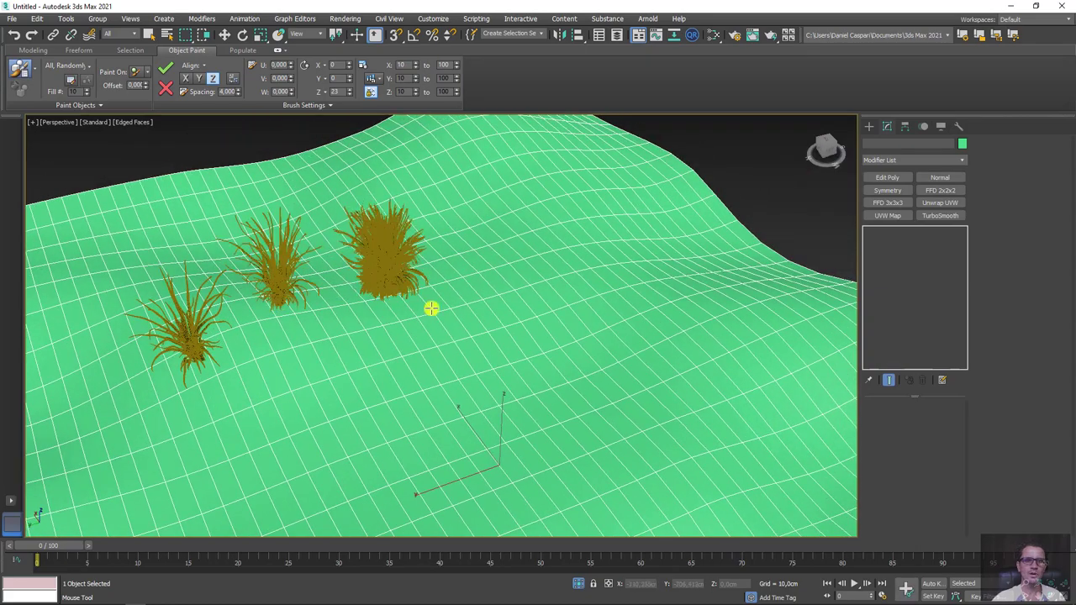
pyautogui.click(429, 308)
pyautogui.moveTo(420, 324)
pyautogui.keyDown('alt'); pyautogui.mouseDown(button='middle')
pyautogui.moveTo(536, 276)
pyautogui.moveTo(466, 280)
pyautogui.mouseUp(button='middle'); pyautogui.keyUp('alt')
pyautogui.scroll(5, 466, 279)
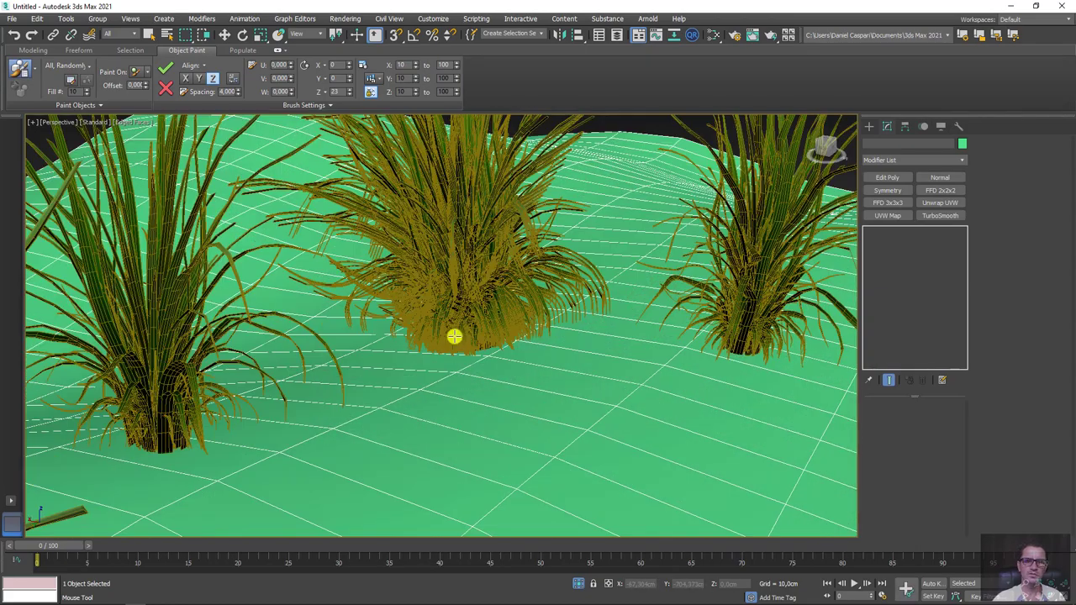
pyautogui.scroll(3, 454, 336)
pyautogui.scroll(-5, 478, 305)
pyautogui.scroll(-2, 446, 244)
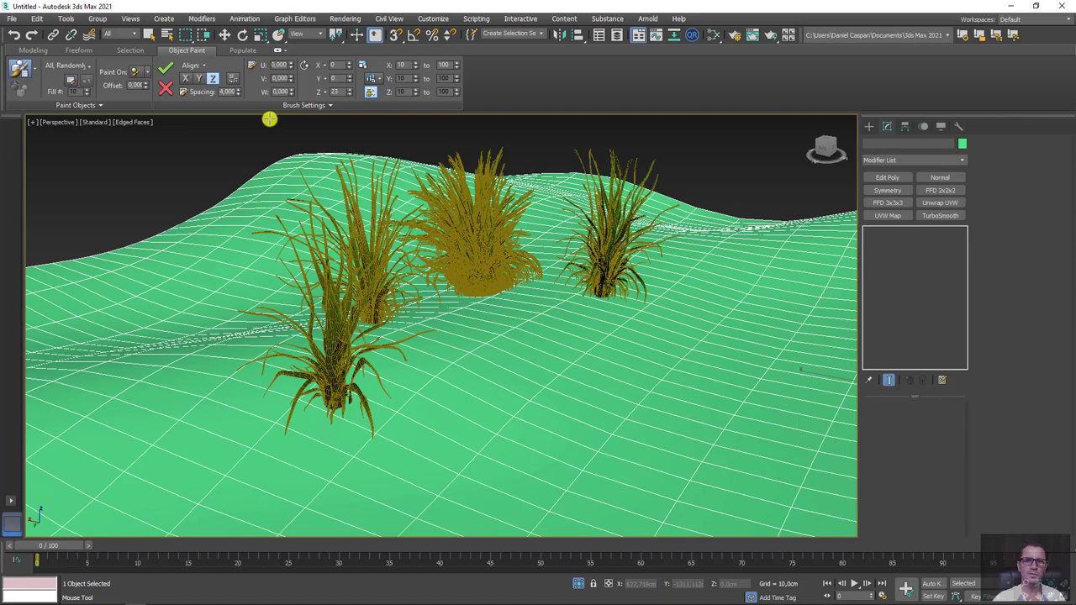
pyautogui.click(166, 87)
# Step: Paint a grass stroke on the terrain, undo it, and paint a new stroke
pyautogui.scroll(4, 434, 329)
pyautogui.moveTo(435, 329)
pyautogui.mouseDown(button='middle')
pyautogui.moveTo(390, 318)
pyautogui.moveTo(250, 375)
pyautogui.mouseUp(button='middle')
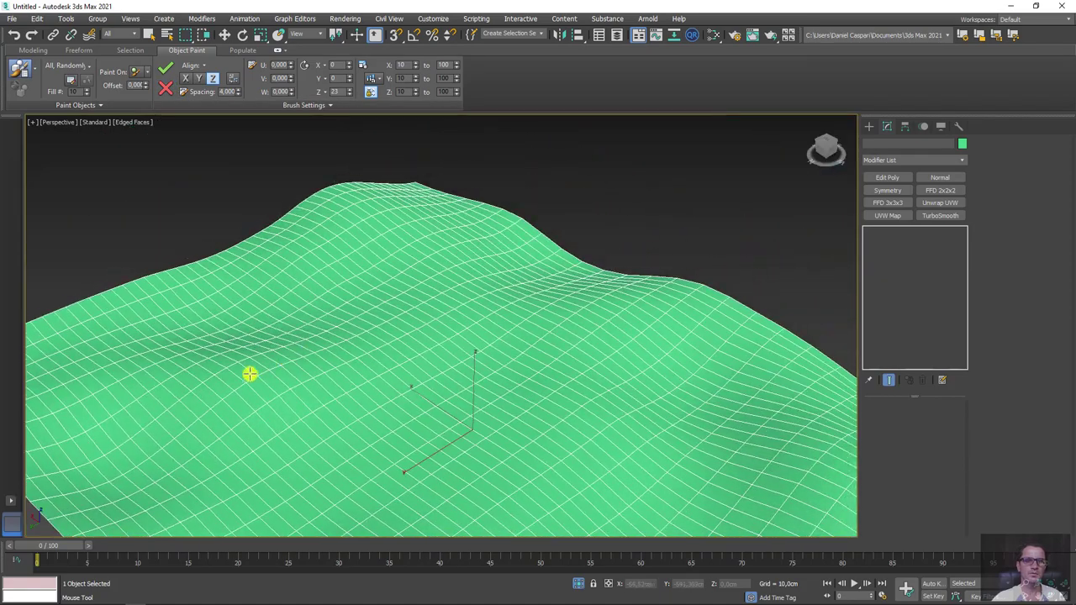
pyautogui.moveTo(254, 372); pyautogui.dragTo(379, 348)
pyautogui.scroll(1, 358, 356)
pyautogui.scroll(1, 351, 337)
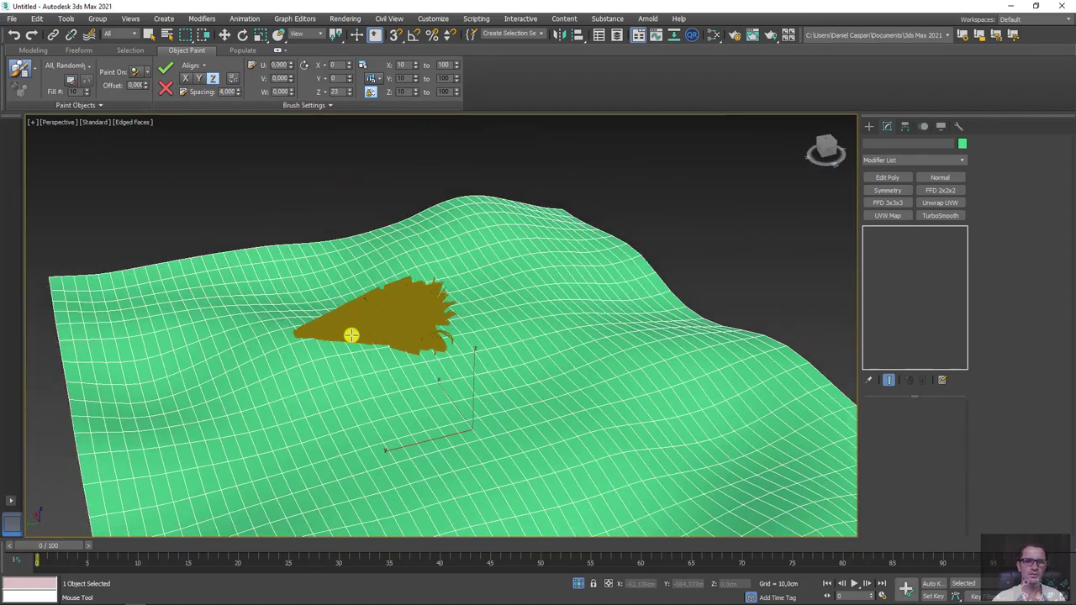
pyautogui.scroll(3, 369, 357)
pyautogui.hotkey('ctrl', 'z')
pyautogui.moveTo(289, 353); pyautogui.dragTo(429, 348)
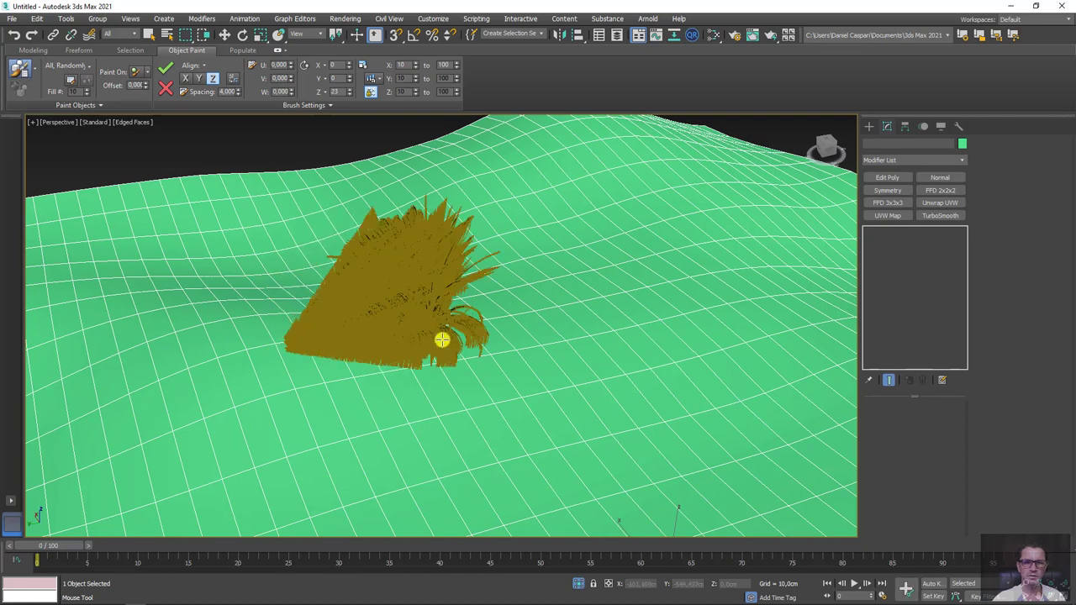
# Step: Apply a preset random scale range and enter 1 in the X scale field
pyautogui.scroll(2, 437, 343)
pyautogui.moveTo(415, 343)
pyautogui.keyDown('alt'); pyautogui.mouseDown(button='middle')
pyautogui.moveTo(386, 269)
pyautogui.moveTo(412, 327)
pyautogui.moveTo(395, 145)
pyautogui.mouseUp(button='middle'); pyautogui.keyUp('alt')
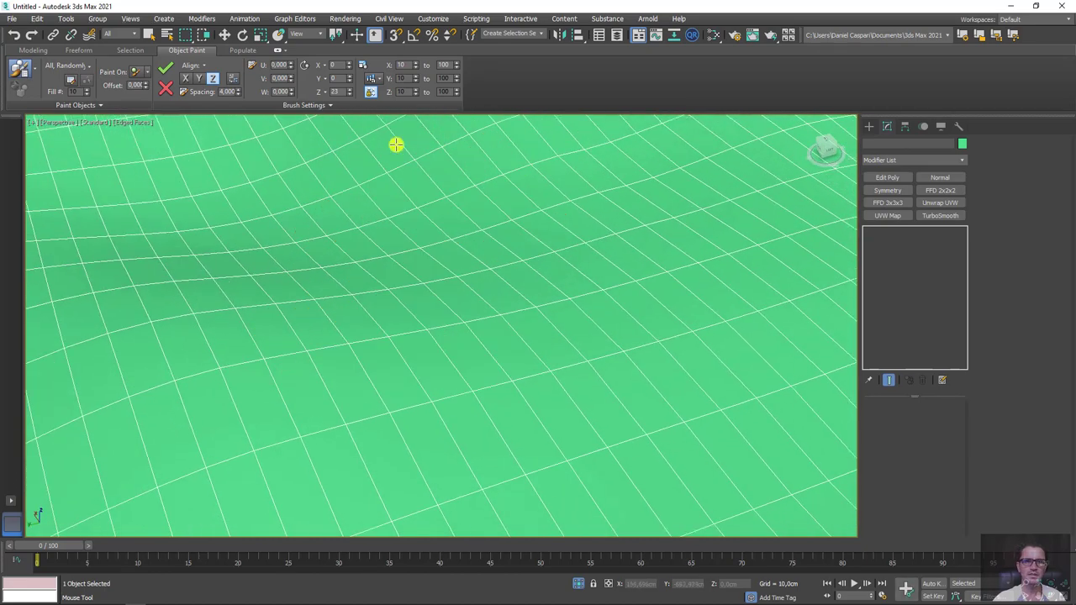
pyautogui.moveTo(374, 81); pyautogui.dragTo(384, 109)
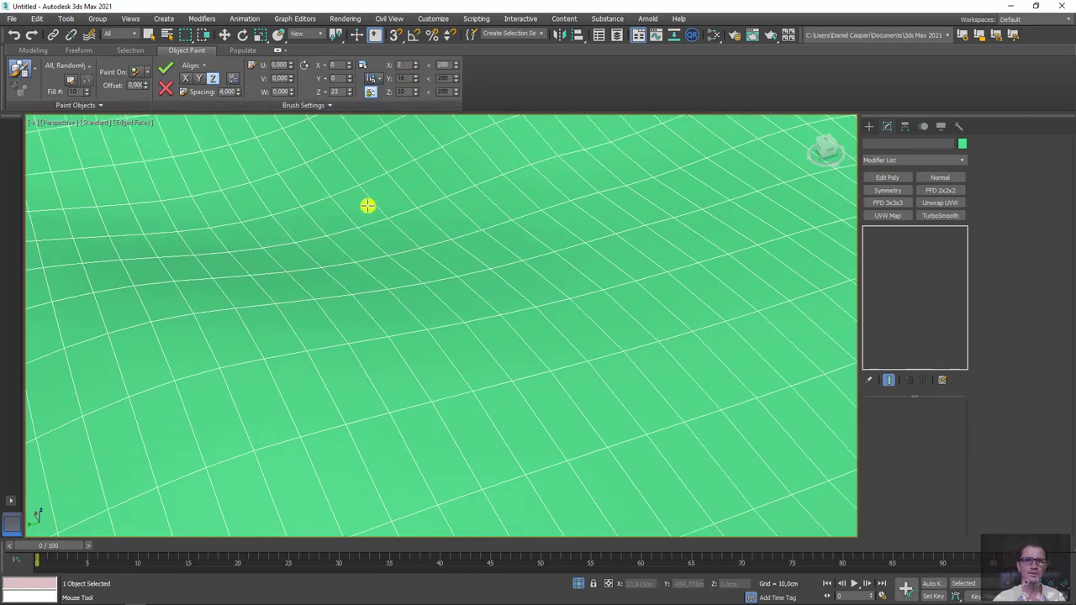
pyautogui.scroll(-3, 339, 303)
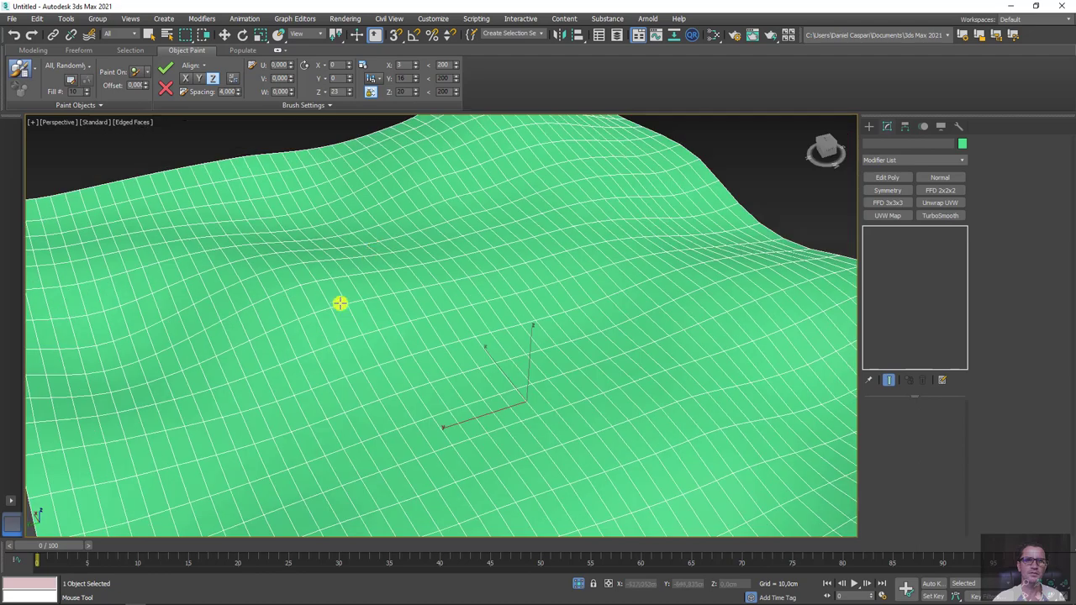
pyautogui.doubleClick(399, 66)
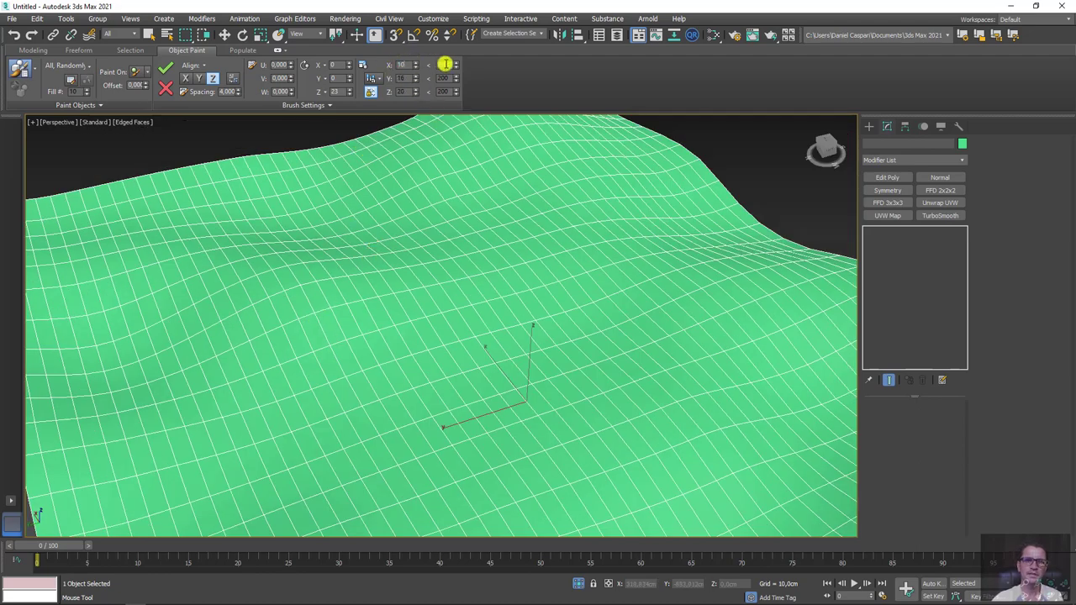
pyautogui.write('1')
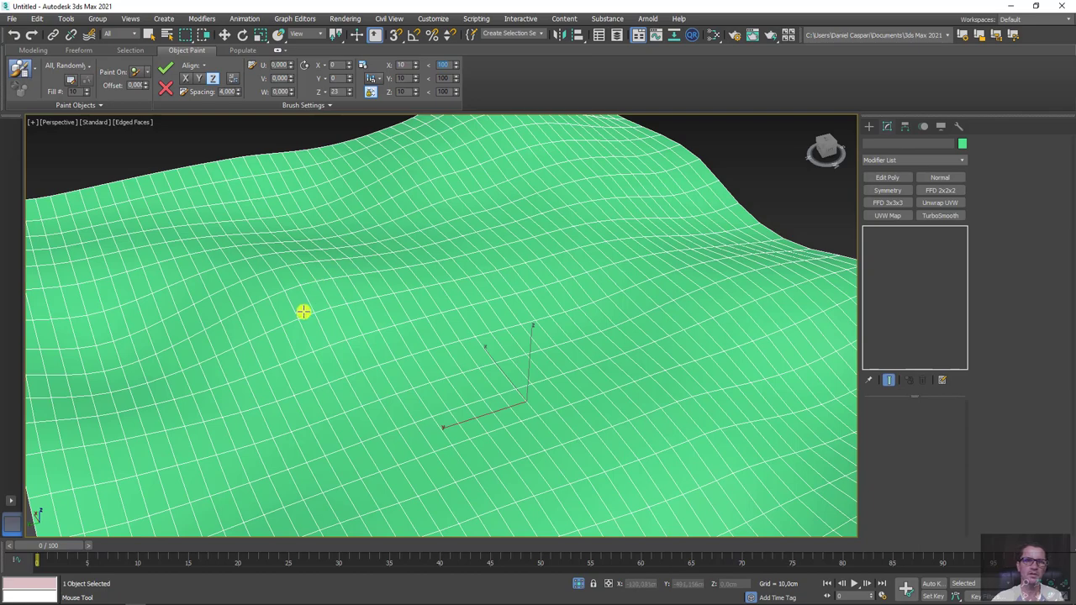
# Step: Paint three grass clumps of varying sizes across the terrain
pyautogui.click(349, 292)
pyautogui.click(477, 283)
pyautogui.click(580, 294)
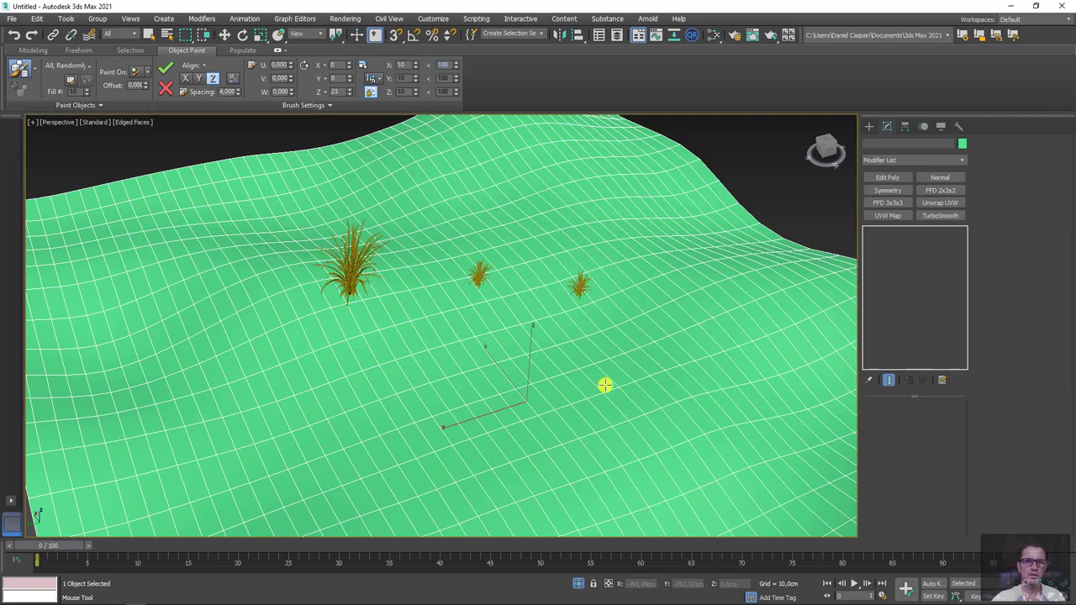
pyautogui.moveTo(565, 440)
pyautogui.keyDown('alt'); pyautogui.mouseDown(button='middle')
pyautogui.moveTo(382, 350)
pyautogui.moveTo(423, 365)
pyautogui.moveTo(378, 292)
pyautogui.mouseUp(button='middle'); pyautogui.keyUp('alt')
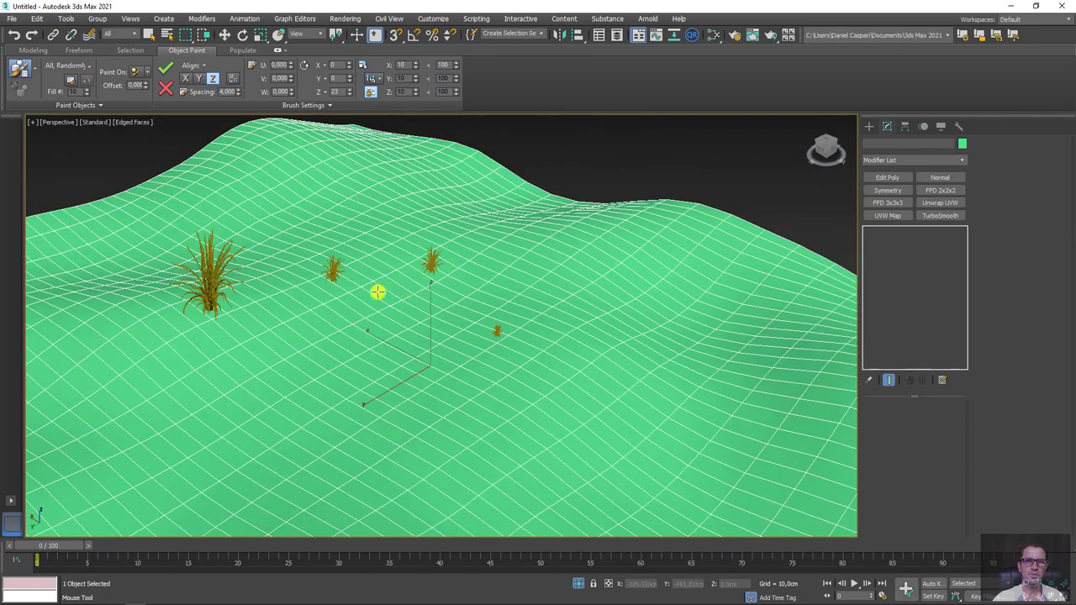
pyautogui.scroll(3, 397, 250)
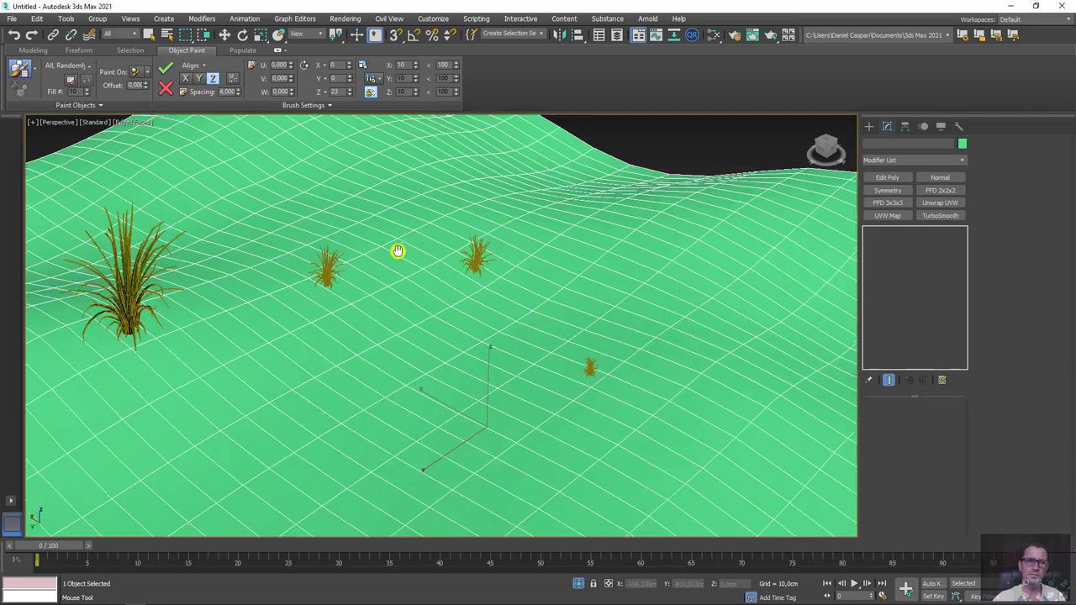
# Step: Adjust the Object Paint spacing, then paint and discard a few test grass clumps
pyautogui.click(230, 92)
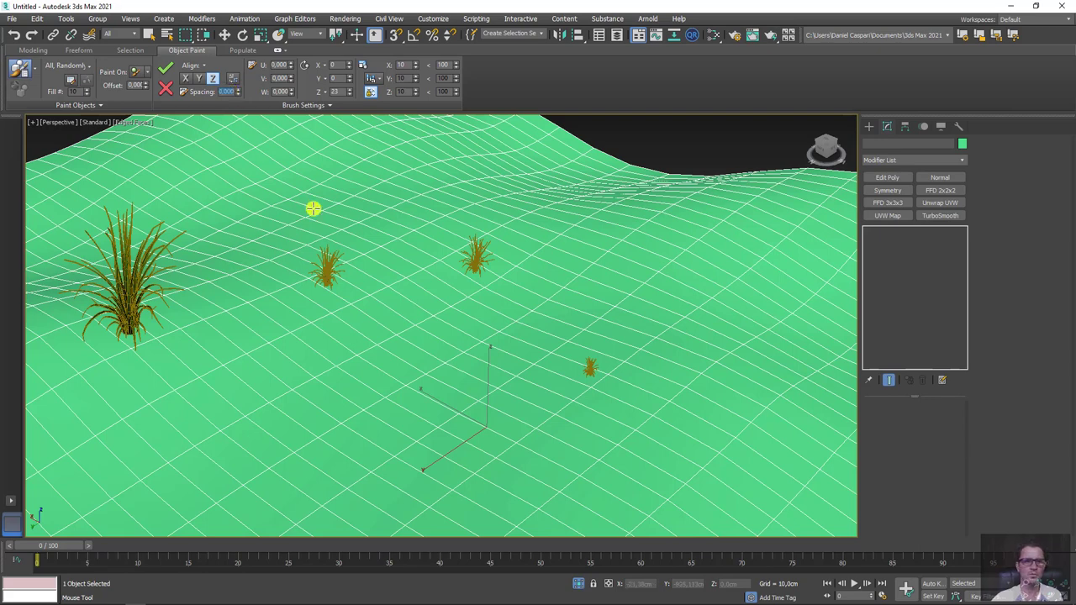
pyautogui.keyDown('alt'); pyautogui.moveTo(313, 209); pyautogui.dragTo(399, 216, button='middle'); pyautogui.keyUp('alt')
pyautogui.click(165, 89)
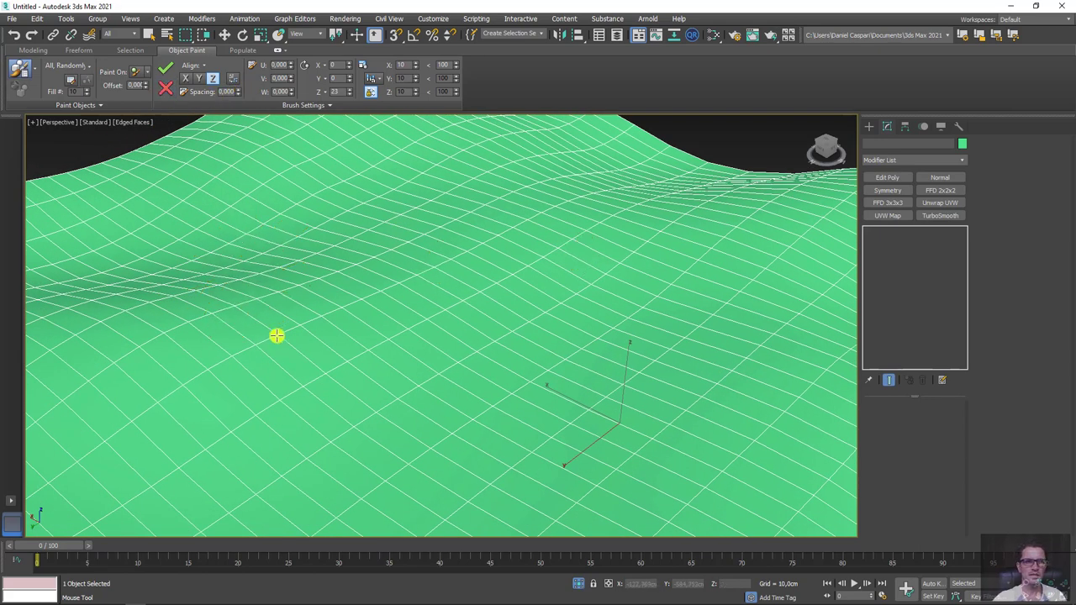
pyautogui.click(242, 319)
pyautogui.click(458, 266)
pyautogui.click(655, 354)
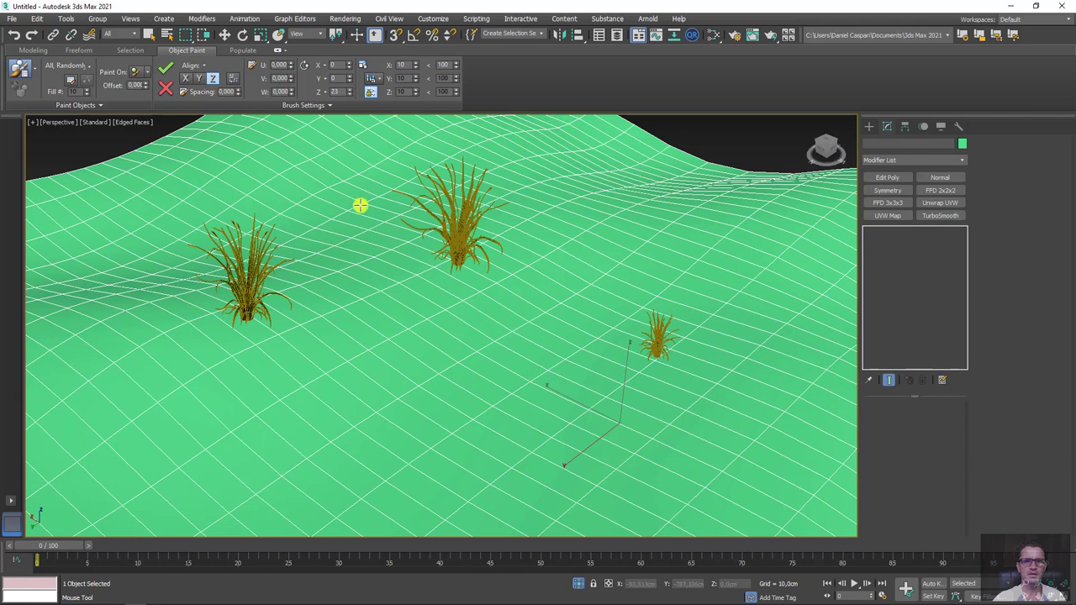
pyautogui.click(165, 89)
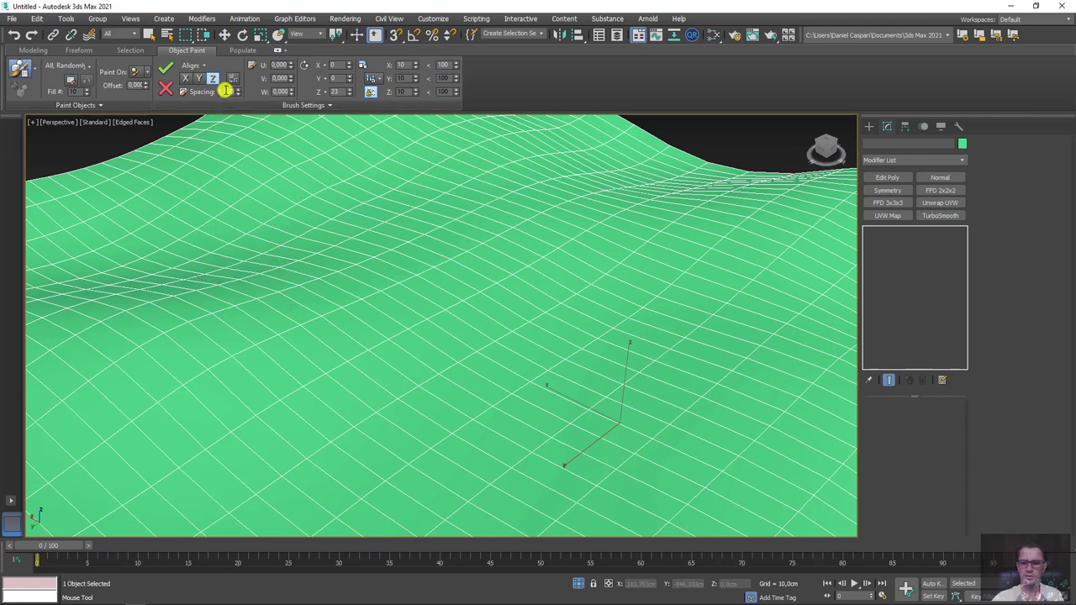
pyautogui.click(225, 90)
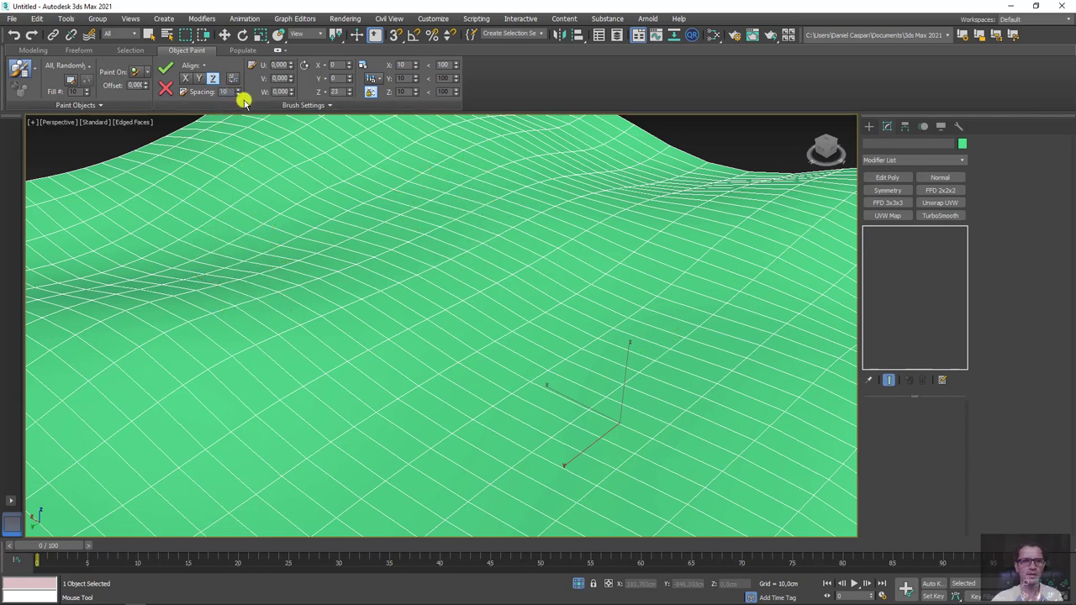
pyautogui.click(238, 289)
pyautogui.moveTo(277, 311); pyautogui.dragTo(619, 319)
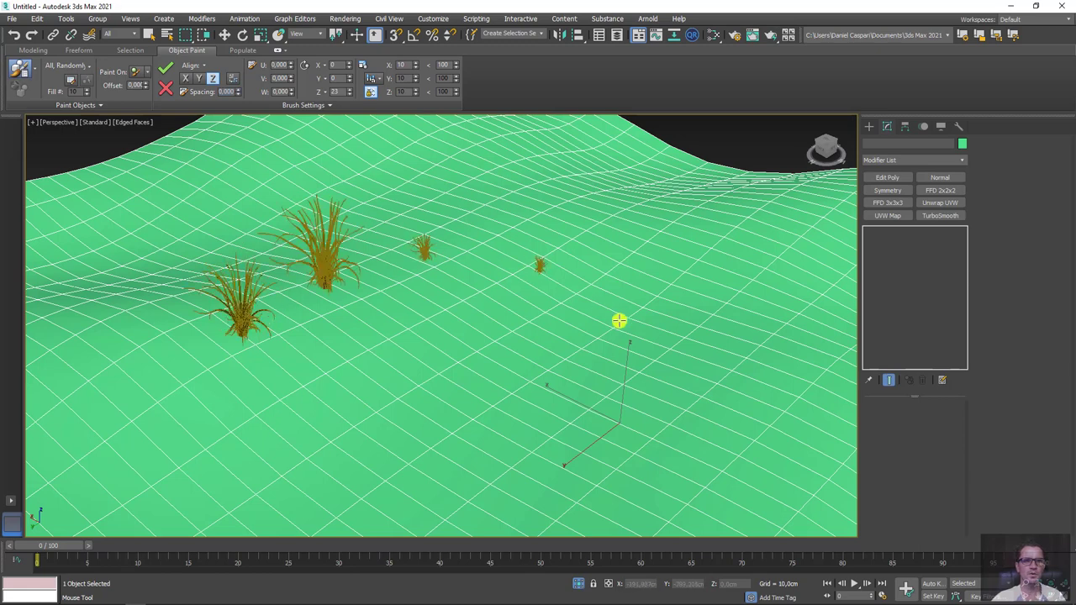
pyautogui.click(620, 320)
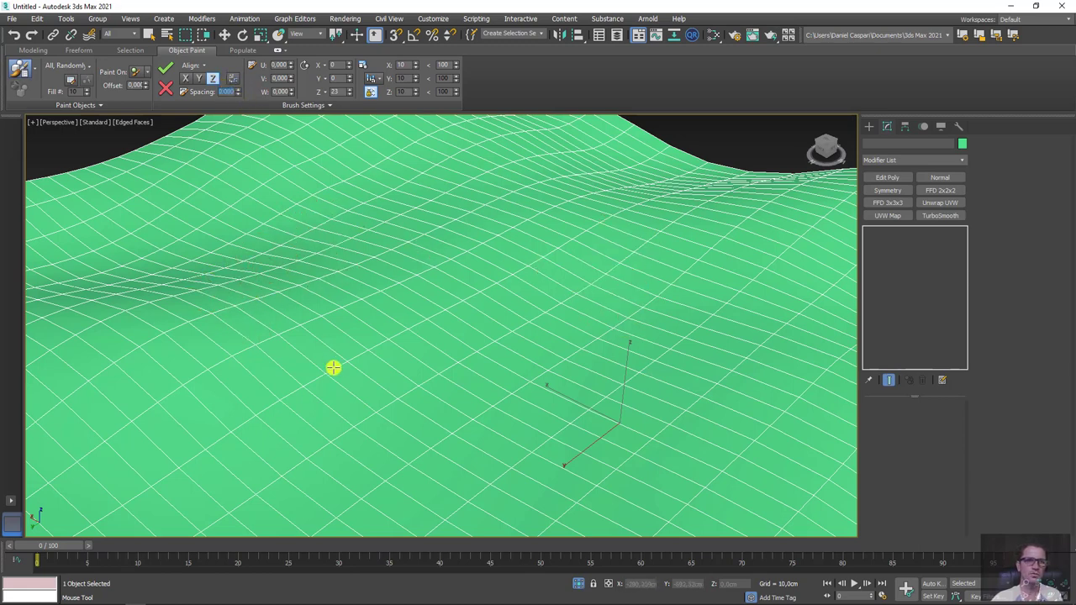
# Step: Paint a long looping trail of grass clumps across the terrain
pyautogui.moveTo(333, 367)
pyautogui.mouseDown()
pyautogui.moveTo(440, 305)
pyautogui.moveTo(747, 378)
pyautogui.moveTo(531, 389)
pyautogui.moveTo(235, 469)
pyautogui.moveTo(264, 252)
pyautogui.moveTo(476, 209)
pyautogui.moveTo(764, 258)
pyautogui.mouseUp()
pyautogui.moveTo(764, 257)
pyautogui.keyDown('alt'); pyautogui.mouseDown(button='middle')
pyautogui.moveTo(680, 297)
pyautogui.moveTo(411, 249)
pyautogui.moveTo(353, 221)
pyautogui.moveTo(254, 228)
pyautogui.moveTo(429, 248)
pyautogui.mouseUp(button='middle'); pyautogui.keyUp('alt')
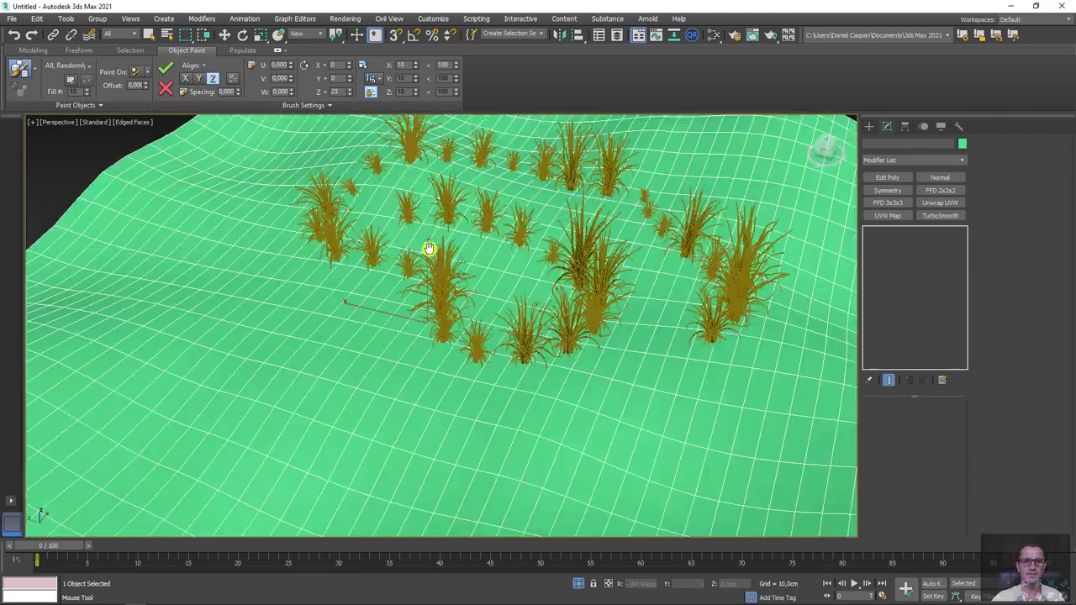
pyautogui.scroll(-5, 430, 250)
pyautogui.scroll(8, 432, 252)
pyautogui.keyDown('alt'); pyautogui.moveTo(272, 179); pyautogui.dragTo(288, 211, button='middle'); pyautogui.keyUp('alt')
pyautogui.scroll(2, 288, 211)
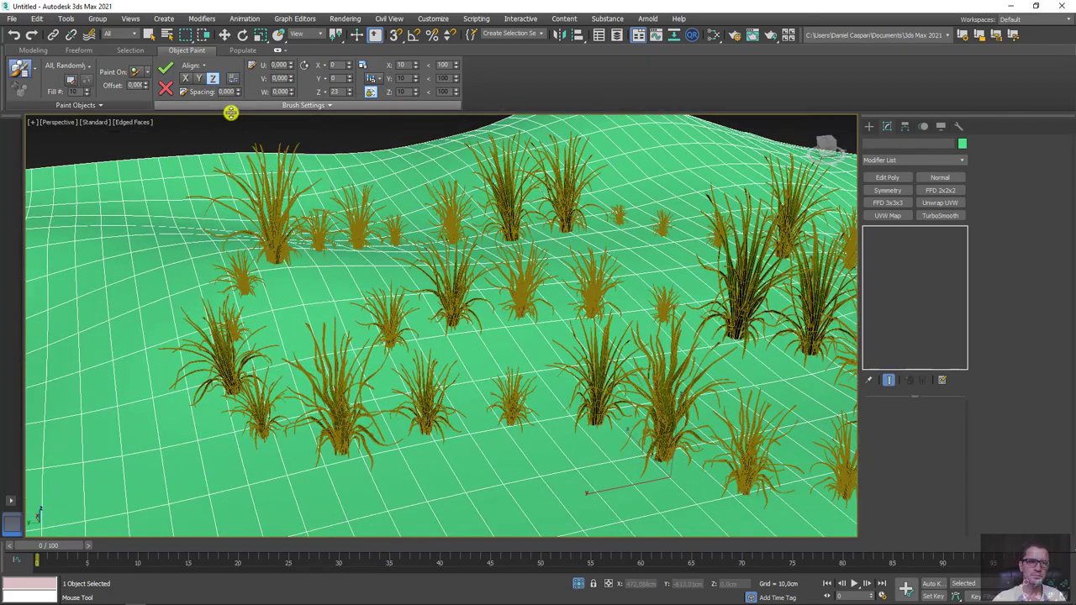
# Step: In Brush Settings, try a W rotation, reset it to 0, and reset Spacing to 0
pyautogui.click(261, 108)
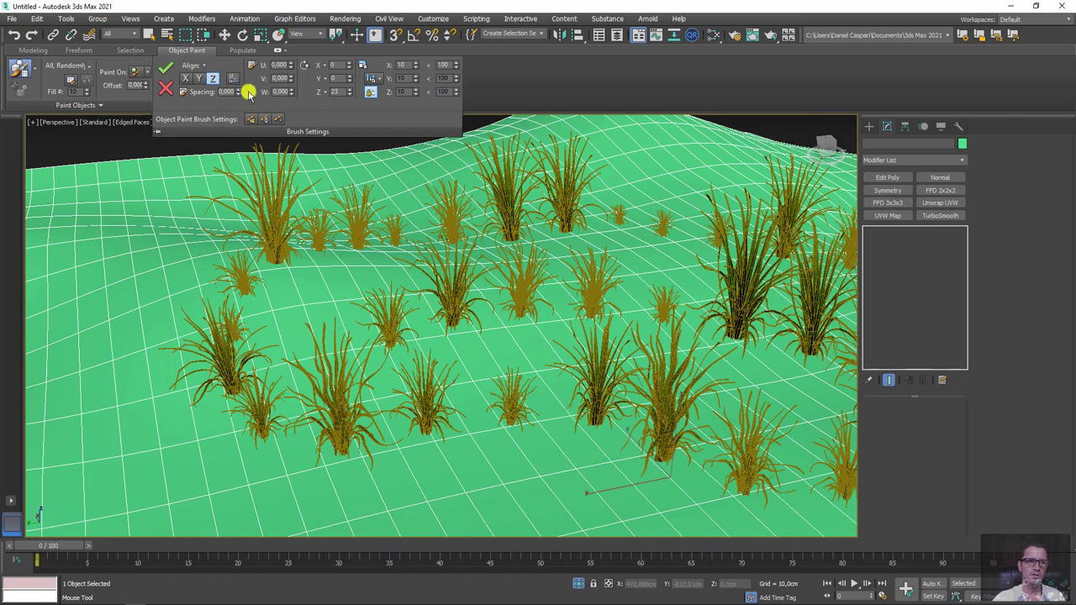
pyautogui.moveTo(292, 99)
pyautogui.mouseDown()
pyautogui.moveTo(299, 73)
pyautogui.moveTo(343, 355)
pyautogui.moveTo(507, 240)
pyautogui.moveTo(558, 345)
pyautogui.mouseUp()
pyautogui.rightClick(292, 93)
pyautogui.moveTo(559, 344)
pyautogui.keyDown('alt'); pyautogui.mouseDown(button='middle')
pyautogui.moveTo(533, 278)
pyautogui.moveTo(630, 312)
pyautogui.moveTo(585, 277)
pyautogui.mouseUp(button='middle'); pyautogui.keyUp('alt')
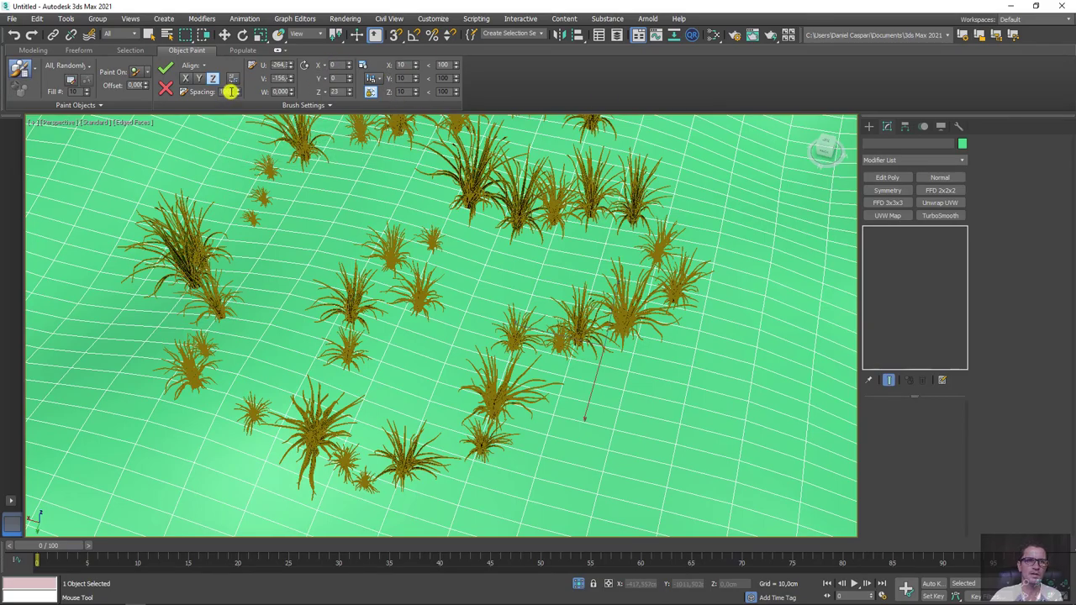
pyautogui.rightClick(232, 92)
pyautogui.moveTo(449, 280)
pyautogui.keyDown('alt'); pyautogui.mouseDown(button='middle')
pyautogui.moveTo(409, 264)
pyautogui.moveTo(480, 258)
pyautogui.moveTo(480, 305)
pyautogui.moveTo(454, 322)
pyautogui.moveTo(401, 267)
pyautogui.moveTo(500, 218)
pyautogui.moveTo(489, 257)
pyautogui.moveTo(440, 269)
pyautogui.moveTo(351, 257)
pyautogui.mouseUp(button='middle'); pyautogui.keyUp('alt')
pyautogui.scroll(-5, 459, 295)
# Step: Commit the painting, then select and delete all the painted grass clumps
pyautogui.rightClick(664, 247)
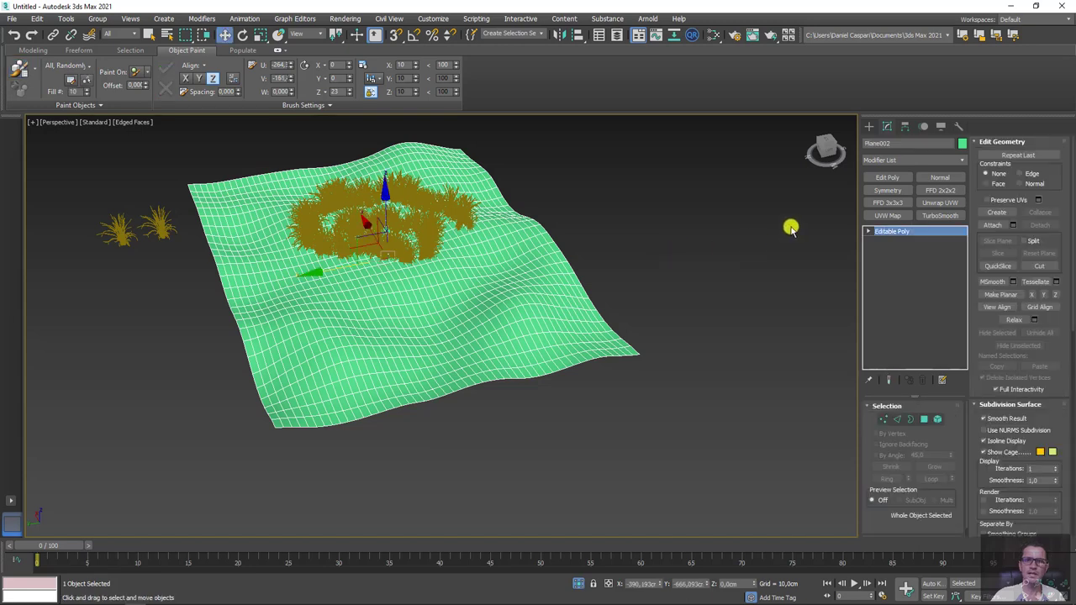
pyautogui.hotkey('ctrl', 'i')
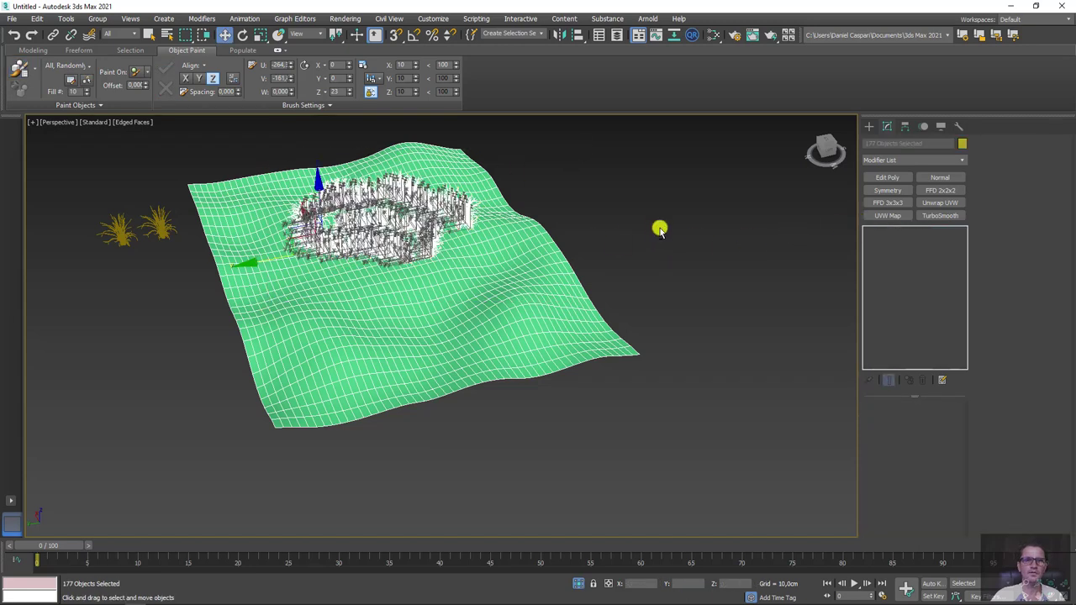
pyautogui.press('Delete')
pyautogui.moveTo(482, 319); pyautogui.dragTo(619, 260, button='middle')
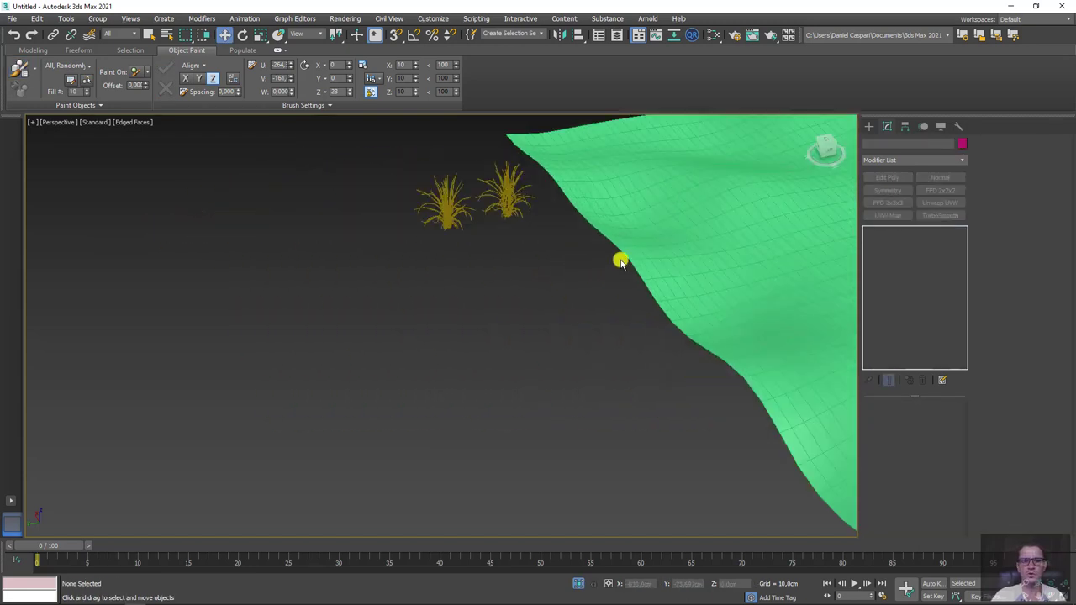
pyautogui.scroll(2, 619, 260)
# Step: Create a Standard Primitives sphere beside the two source grass clumps
pyautogui.click(870, 128)
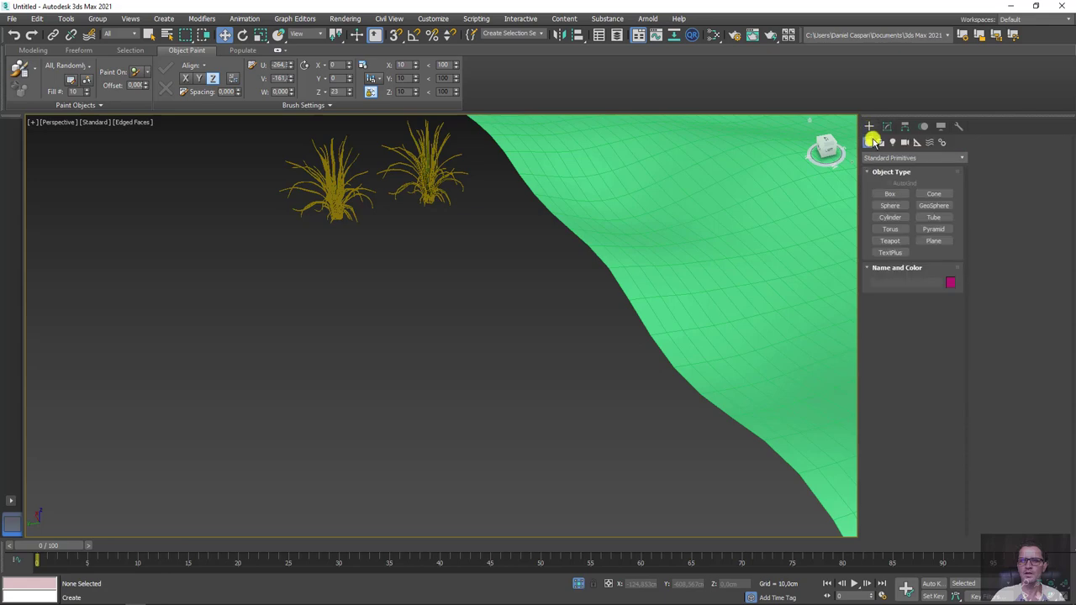
pyautogui.click(891, 207)
pyautogui.moveTo(300, 317); pyautogui.dragTo(396, 396, button='middle')
pyautogui.moveTo(328, 374); pyautogui.dragTo(415, 407)
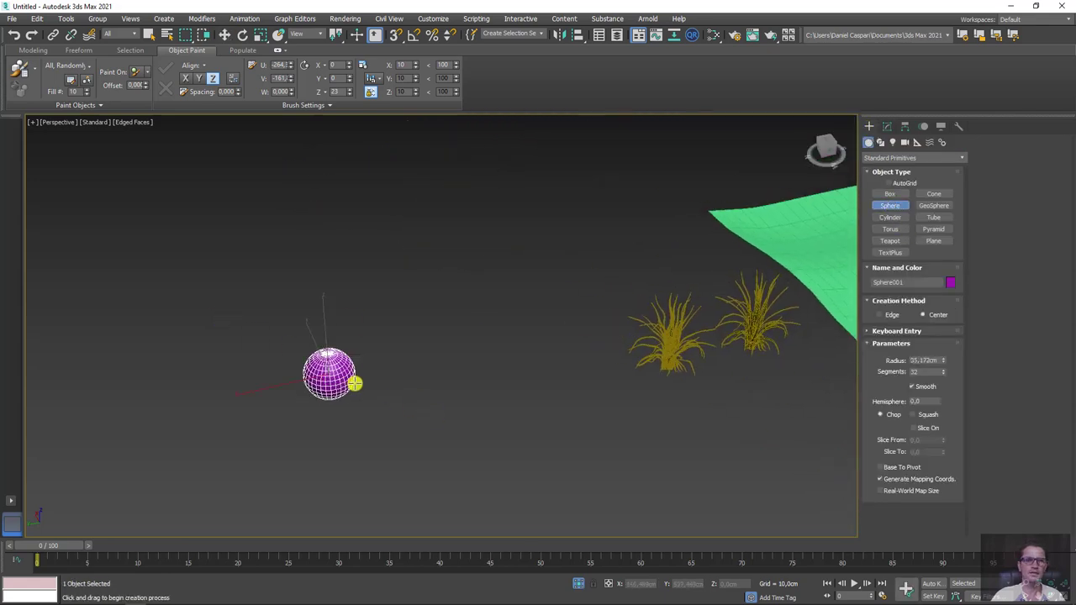
pyautogui.press('w')
pyautogui.keyDown('alt'); pyautogui.moveTo(449, 394); pyautogui.dragTo(422, 308, button='middle'); pyautogui.keyUp('alt')
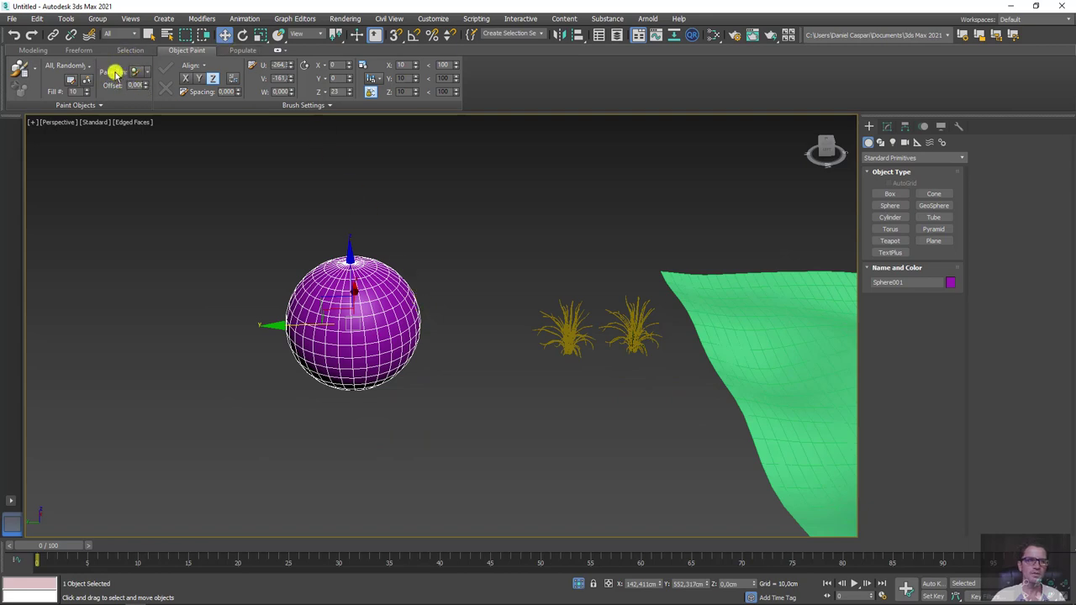
# Step: Set Object Paint's Paint On option to Selected Objects
pyautogui.click(147, 73)
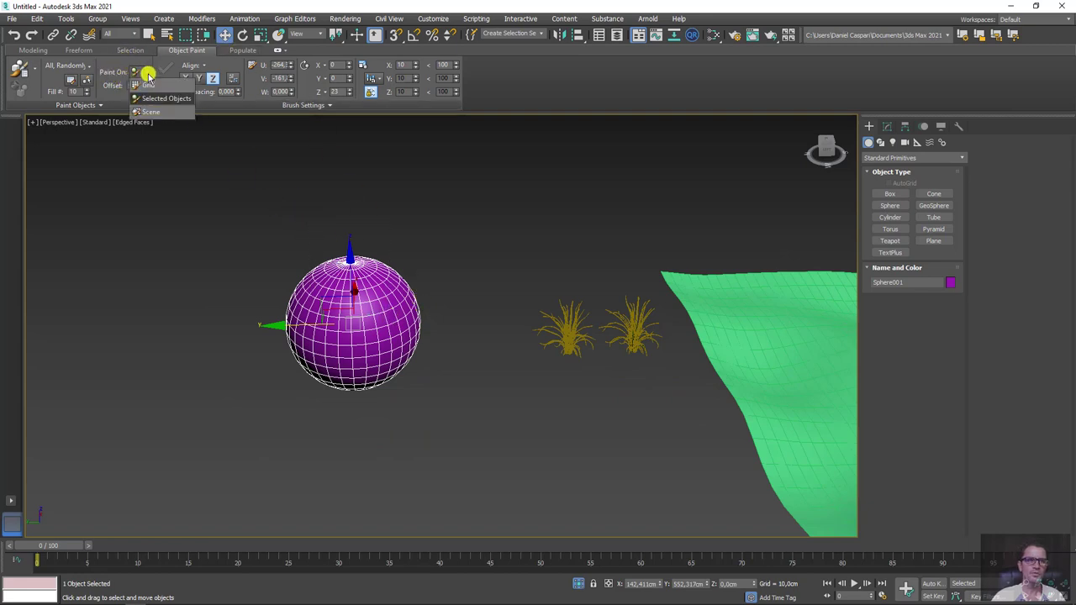
pyautogui.click(173, 101)
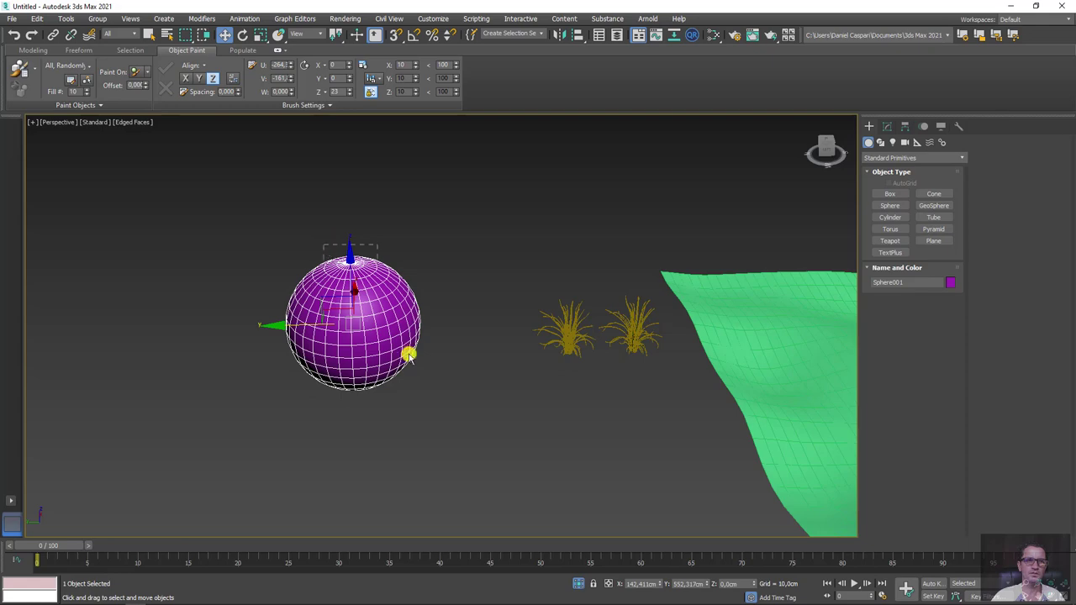
pyautogui.scroll(2, 383, 303)
# Step: Paint grass strokes over the sphere's top and down its left side
pyautogui.click(15, 70)
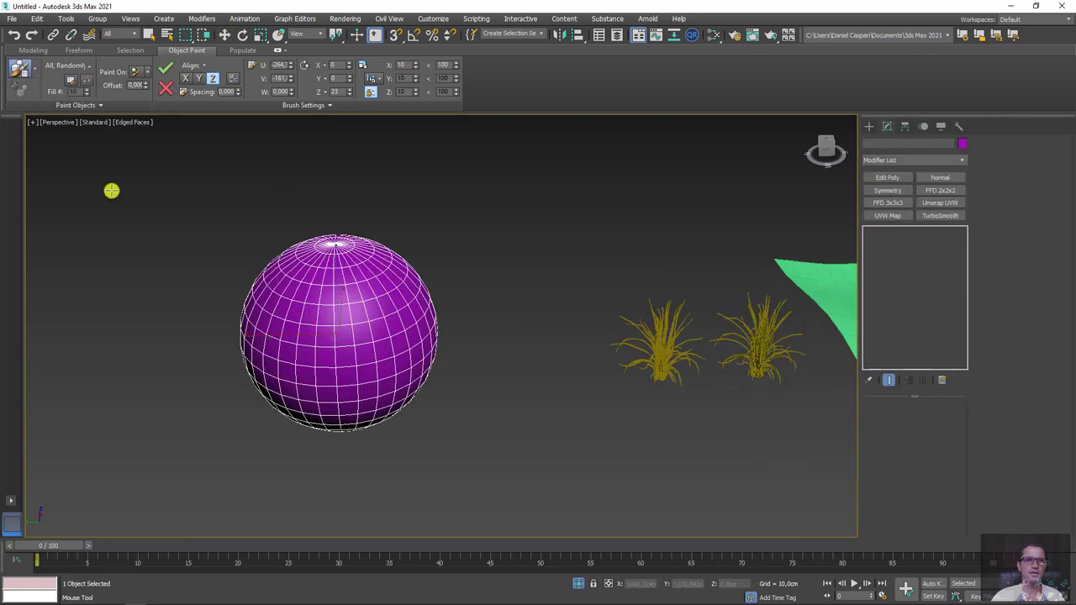
pyautogui.moveTo(317, 259); pyautogui.dragTo(315, 305)
pyautogui.keyDown('alt'); pyautogui.moveTo(314, 305); pyautogui.dragTo(338, 257, button='middle'); pyautogui.keyUp('alt')
pyautogui.moveTo(338, 256)
pyautogui.mouseDown()
pyautogui.moveTo(387, 281)
pyautogui.moveTo(398, 314)
pyautogui.mouseUp()
pyautogui.hotkey('ctrl', 'z')
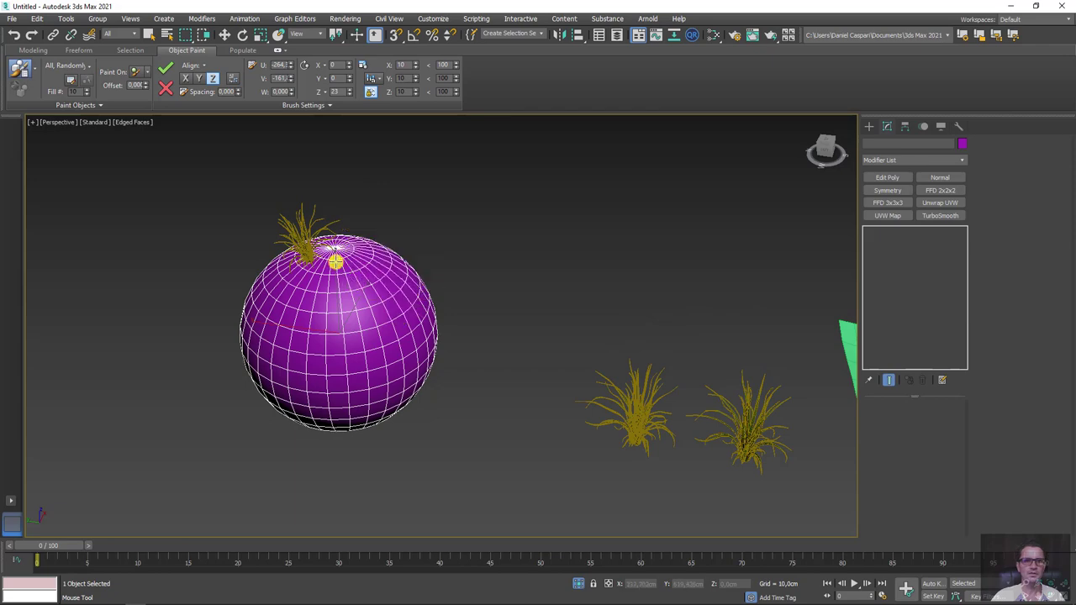
pyautogui.keyDown('alt'); pyautogui.moveTo(278, 297); pyautogui.dragTo(331, 271, button='middle'); pyautogui.keyUp('alt')
pyautogui.moveTo(331, 272); pyautogui.dragTo(339, 423)
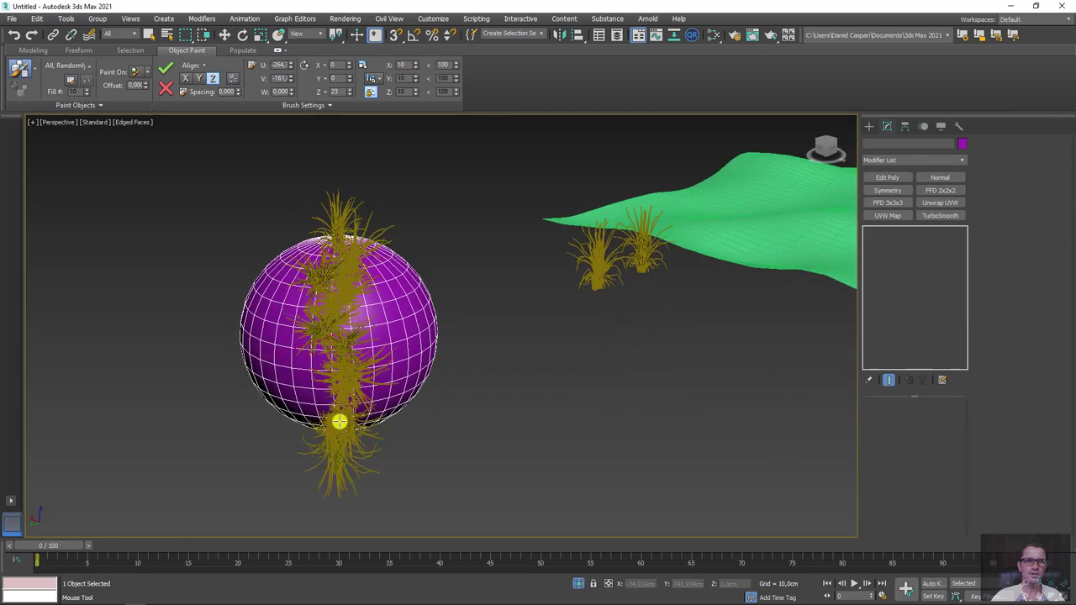
pyautogui.keyDown('alt'); pyautogui.moveTo(339, 423); pyautogui.dragTo(331, 355, button='middle'); pyautogui.keyUp('alt')
pyautogui.moveTo(343, 245); pyautogui.dragTo(350, 399)
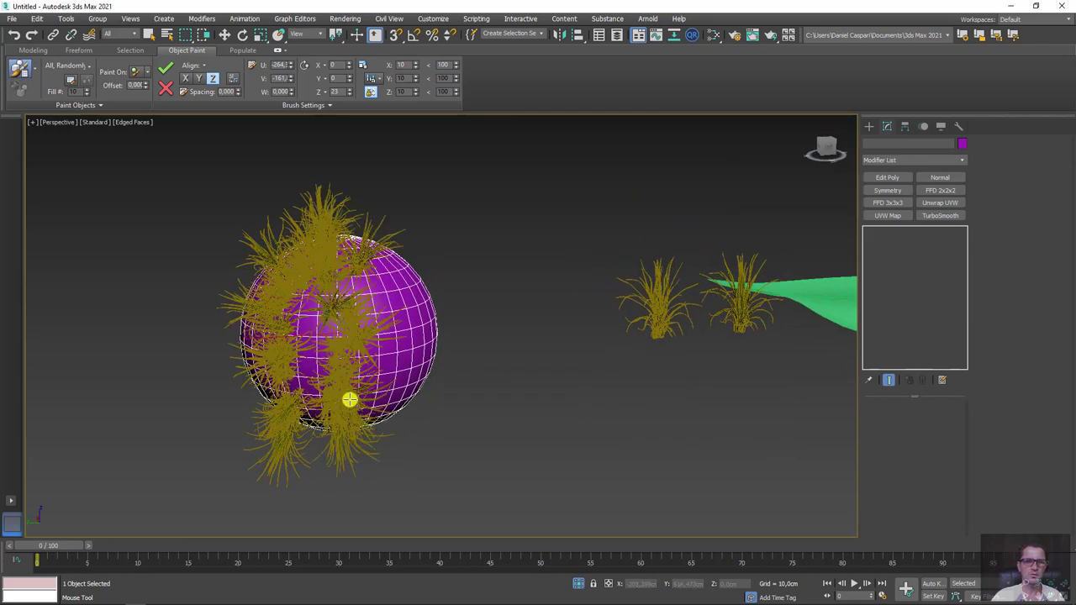
pyautogui.keyDown('alt'); pyautogui.moveTo(351, 399); pyautogui.dragTo(318, 270, button='middle'); pyautogui.keyUp('alt')
pyautogui.moveTo(320, 243); pyautogui.dragTo(299, 424)
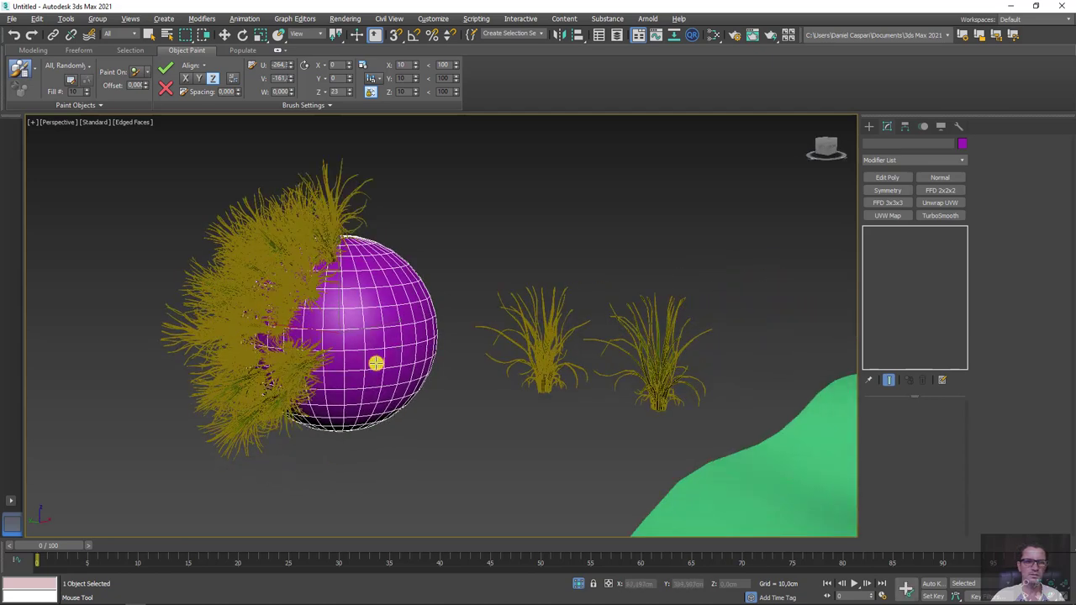
pyautogui.keyDown('alt'); pyautogui.moveTo(377, 362); pyautogui.dragTo(345, 237, button='middle'); pyautogui.keyUp('alt')
pyautogui.moveTo(345, 238); pyautogui.dragTo(303, 392)
pyautogui.keyDown('alt'); pyautogui.moveTo(411, 343); pyautogui.dragTo(329, 247, button='middle'); pyautogui.keyUp('alt')
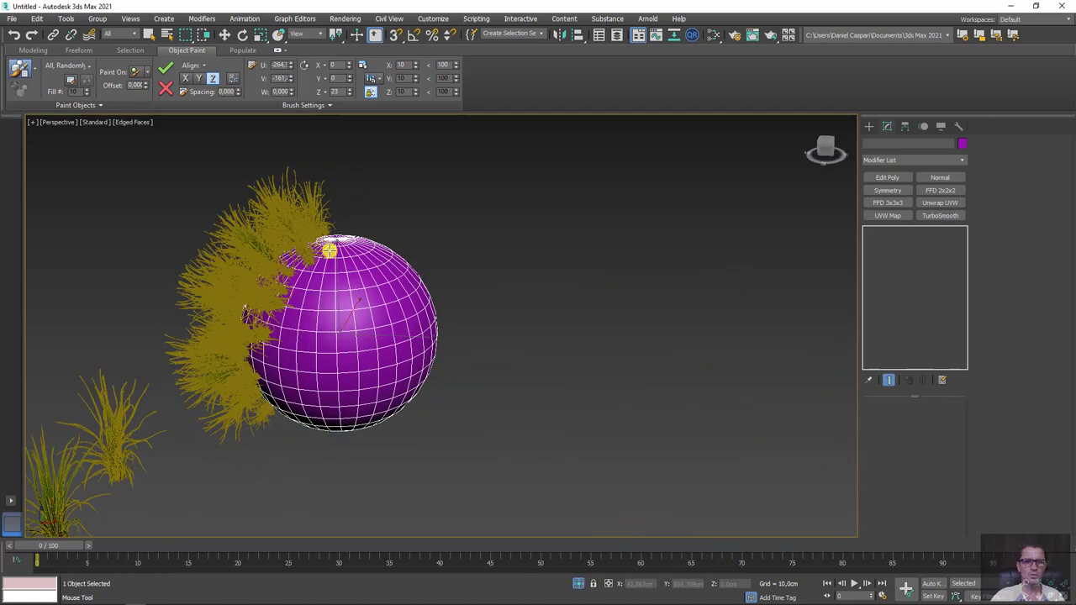
pyautogui.moveTo(328, 247)
pyautogui.mouseDown()
pyautogui.moveTo(291, 367)
pyautogui.moveTo(354, 352)
pyautogui.mouseUp()
pyautogui.keyDown('alt'); pyautogui.moveTo(354, 352); pyautogui.dragTo(344, 250, button='middle'); pyautogui.keyUp('alt')
pyautogui.moveTo(343, 249)
pyautogui.mouseDown()
pyautogui.moveTo(298, 336)
pyautogui.moveTo(305, 412)
pyautogui.mouseUp()
pyautogui.keyDown('alt'); pyautogui.moveTo(305, 411); pyautogui.dragTo(292, 344, button='middle'); pyautogui.keyUp('alt')
pyautogui.moveTo(323, 257); pyautogui.dragTo(308, 425)
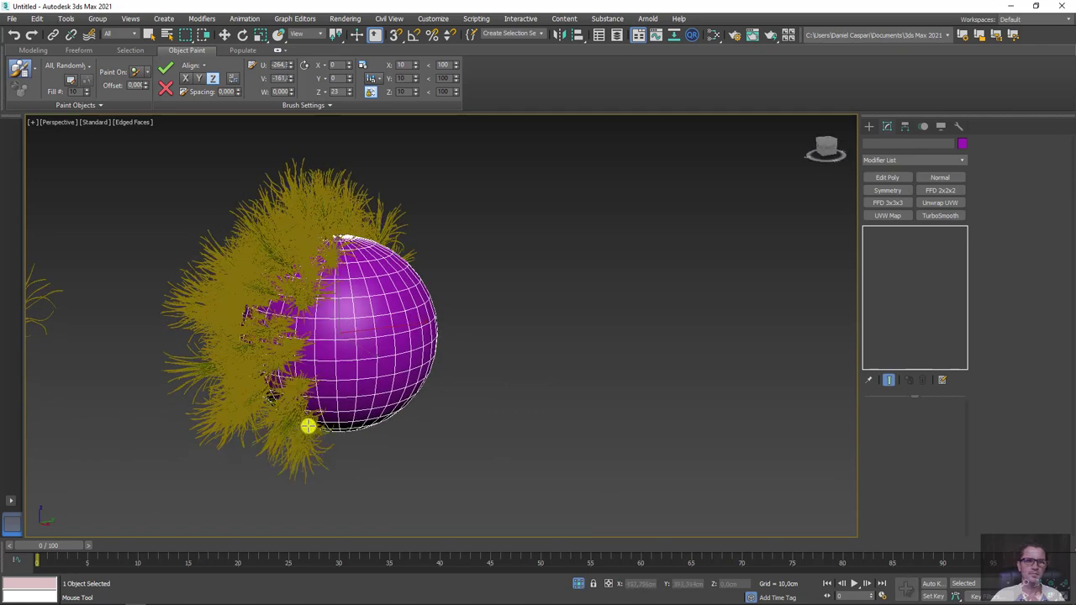
# Step: Fill the sphere's front, lower front, pole and lower-centre patches with grass
pyautogui.moveTo(348, 241); pyautogui.dragTo(338, 412)
pyautogui.moveTo(339, 411)
pyautogui.keyDown('alt'); pyautogui.mouseDown(button='middle')
pyautogui.moveTo(315, 350)
pyautogui.moveTo(322, 243)
pyautogui.mouseUp(button='middle'); pyautogui.keyUp('alt')
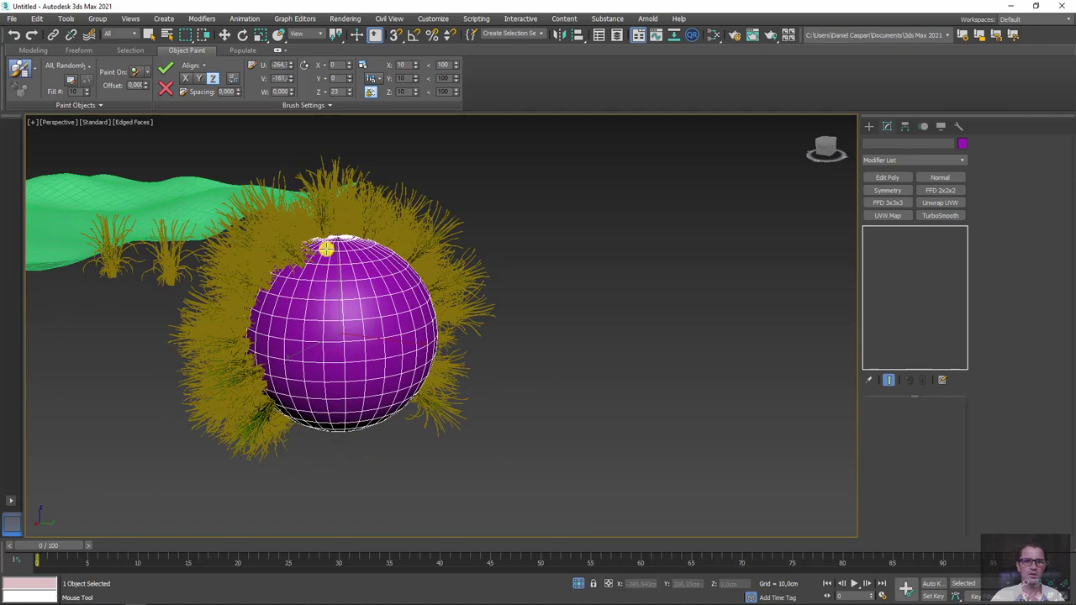
pyautogui.moveTo(322, 243)
pyautogui.mouseDown()
pyautogui.moveTo(278, 370)
pyautogui.moveTo(299, 425)
pyautogui.mouseUp()
pyautogui.moveTo(351, 279)
pyautogui.mouseDown()
pyautogui.moveTo(326, 347)
pyautogui.moveTo(412, 355)
pyautogui.mouseUp()
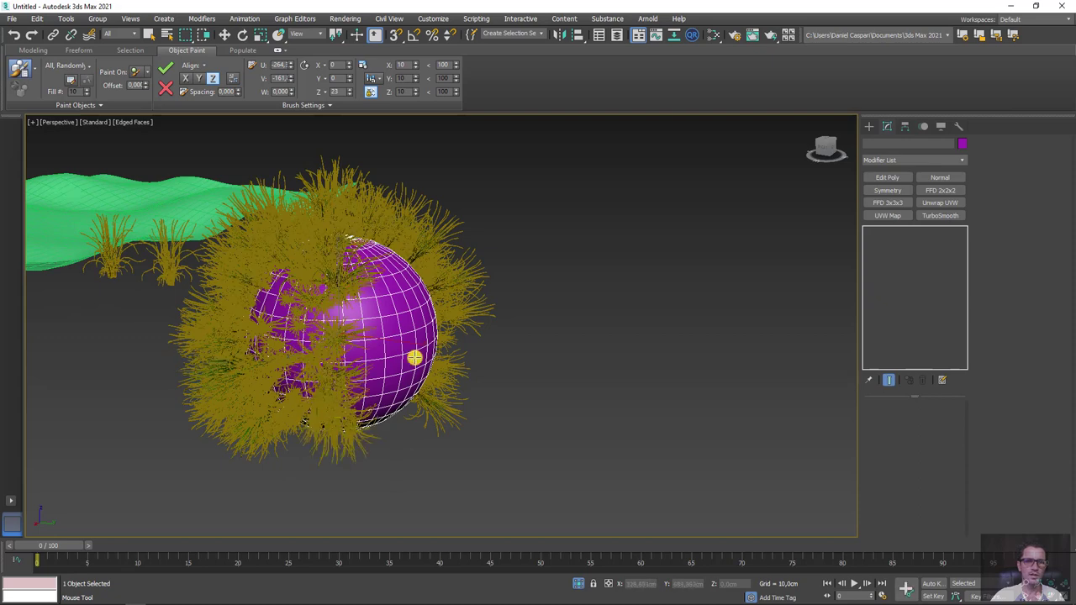
pyautogui.keyDown('alt'); pyautogui.moveTo(412, 356); pyautogui.dragTo(344, 240, button='middle'); pyautogui.keyUp('alt')
pyautogui.moveTo(344, 241)
pyautogui.mouseDown()
pyautogui.moveTo(298, 356)
pyautogui.moveTo(345, 334)
pyautogui.mouseUp()
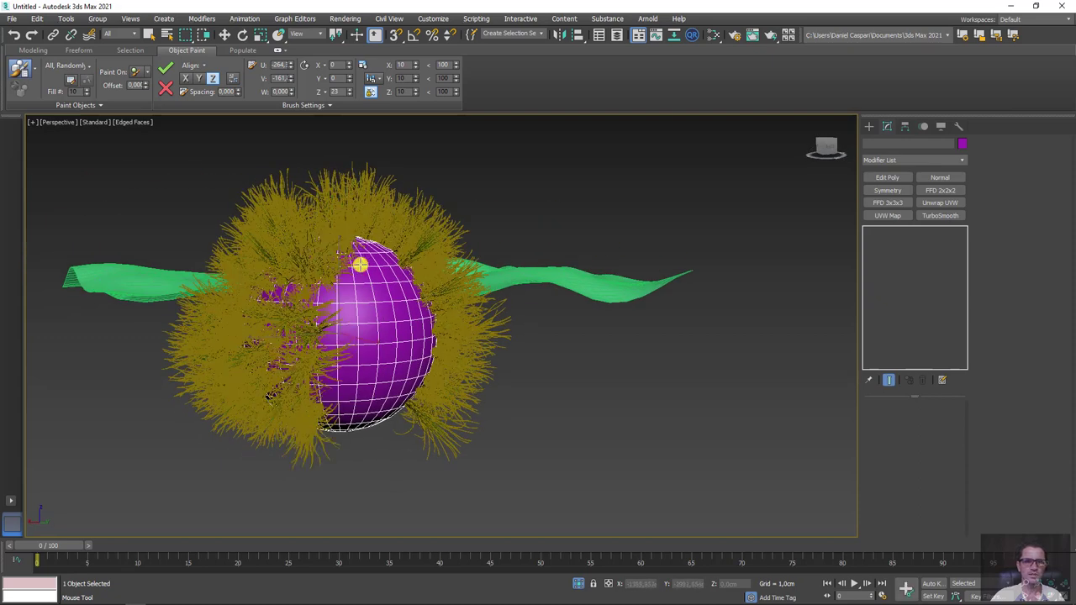
pyautogui.moveTo(360, 265); pyautogui.dragTo(377, 404)
pyautogui.moveTo(377, 403)
pyautogui.keyDown('alt'); pyautogui.mouseDown(button='middle')
pyautogui.moveTo(375, 281)
pyautogui.moveTo(345, 256)
pyautogui.mouseUp(button='middle'); pyautogui.keyUp('alt')
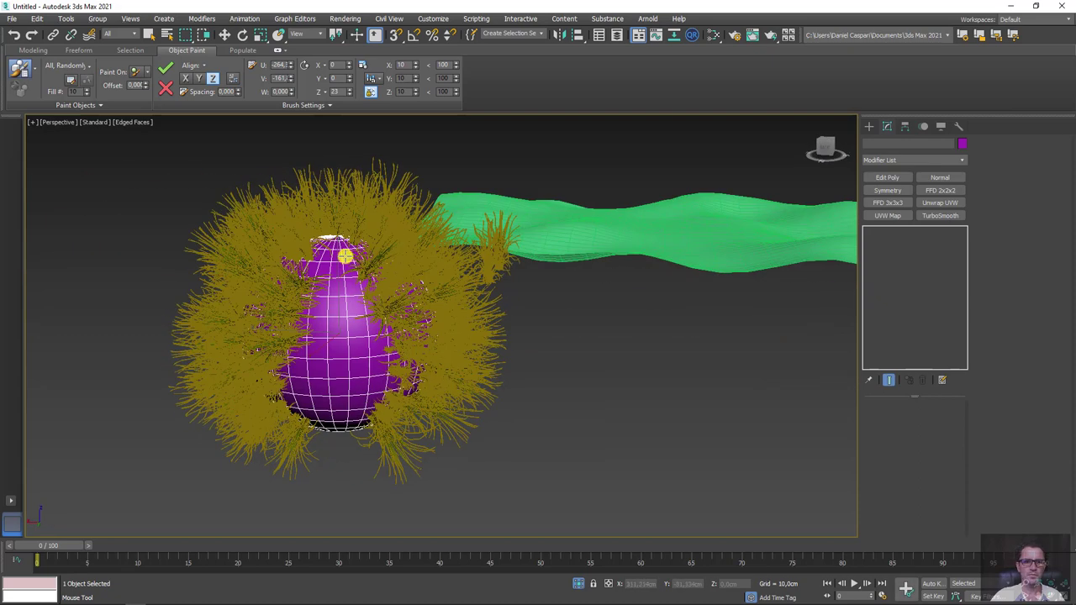
pyautogui.moveTo(327, 288); pyautogui.dragTo(312, 413)
pyautogui.keyDown('alt'); pyautogui.moveTo(312, 413); pyautogui.dragTo(342, 327, button='middle'); pyautogui.keyUp('alt')
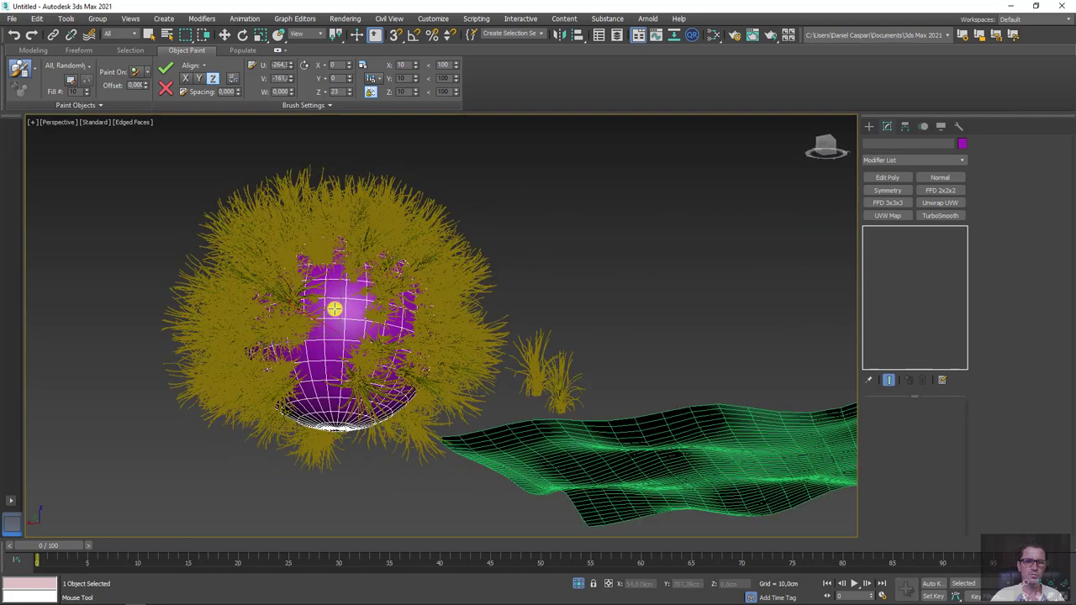
pyautogui.moveTo(334, 309); pyautogui.dragTo(308, 365)
pyautogui.keyDown('alt'); pyautogui.moveTo(308, 364); pyautogui.dragTo(359, 294, button='middle'); pyautogui.keyUp('alt')
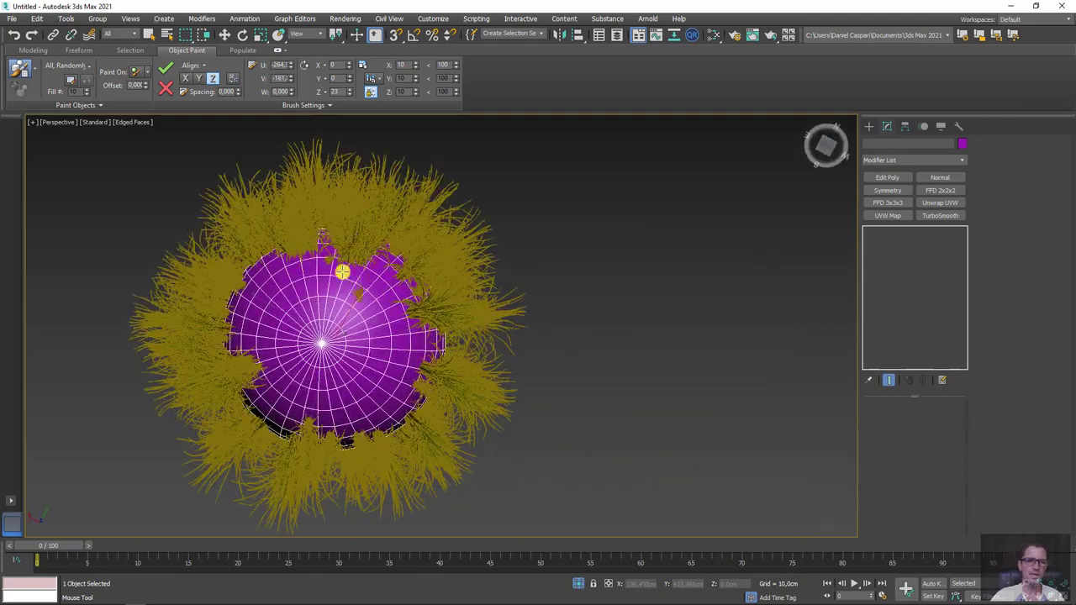
pyautogui.moveTo(342, 271)
pyautogui.mouseDown()
pyautogui.moveTo(250, 345)
pyautogui.moveTo(361, 423)
pyautogui.moveTo(370, 278)
pyautogui.mouseUp()
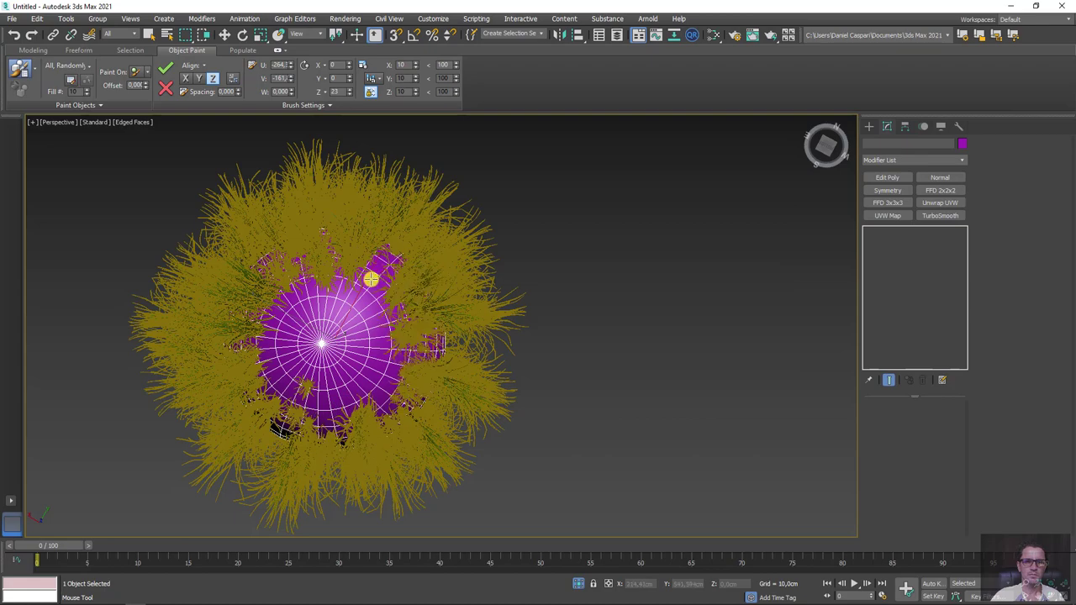
pyautogui.moveTo(350, 324)
pyautogui.mouseDown()
pyautogui.moveTo(322, 387)
pyautogui.moveTo(363, 335)
pyautogui.mouseUp()
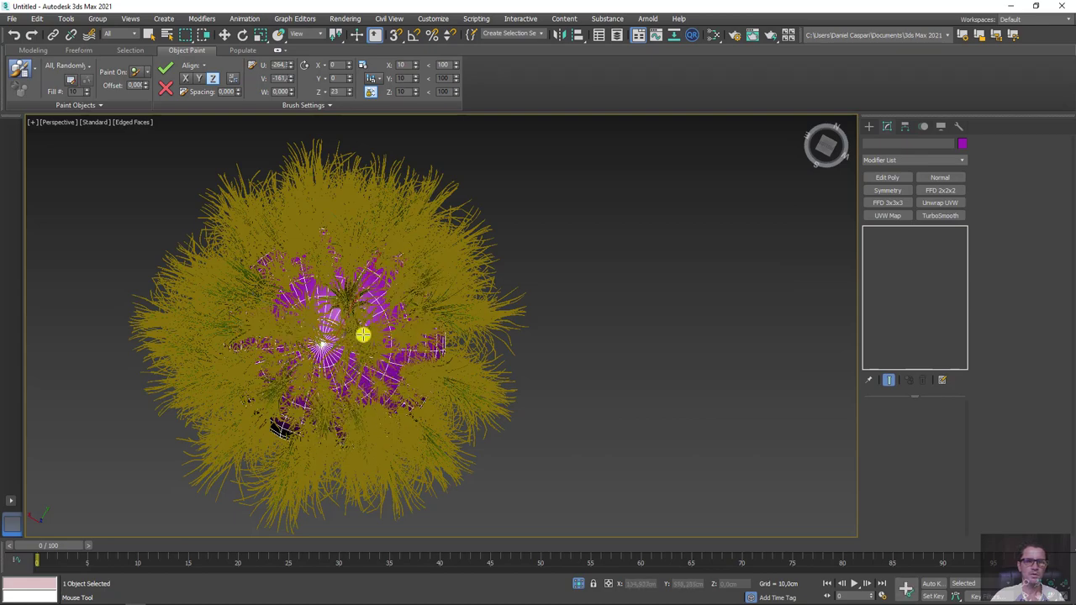
pyautogui.moveTo(304, 296)
pyautogui.keyDown('alt'); pyautogui.mouseDown(button='middle')
pyautogui.moveTo(473, 384)
pyautogui.moveTo(464, 413)
pyautogui.moveTo(421, 383)
pyautogui.mouseUp(button='middle'); pyautogui.keyUp('alt')
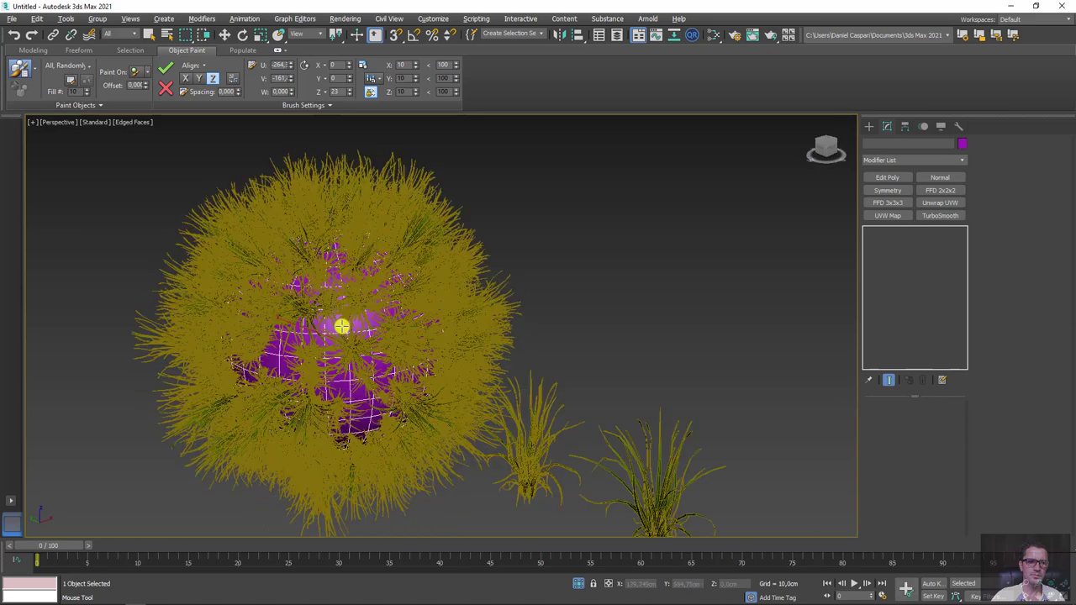
pyautogui.scroll(3, 296, 343)
pyautogui.moveTo(367, 420); pyautogui.dragTo(396, 439)
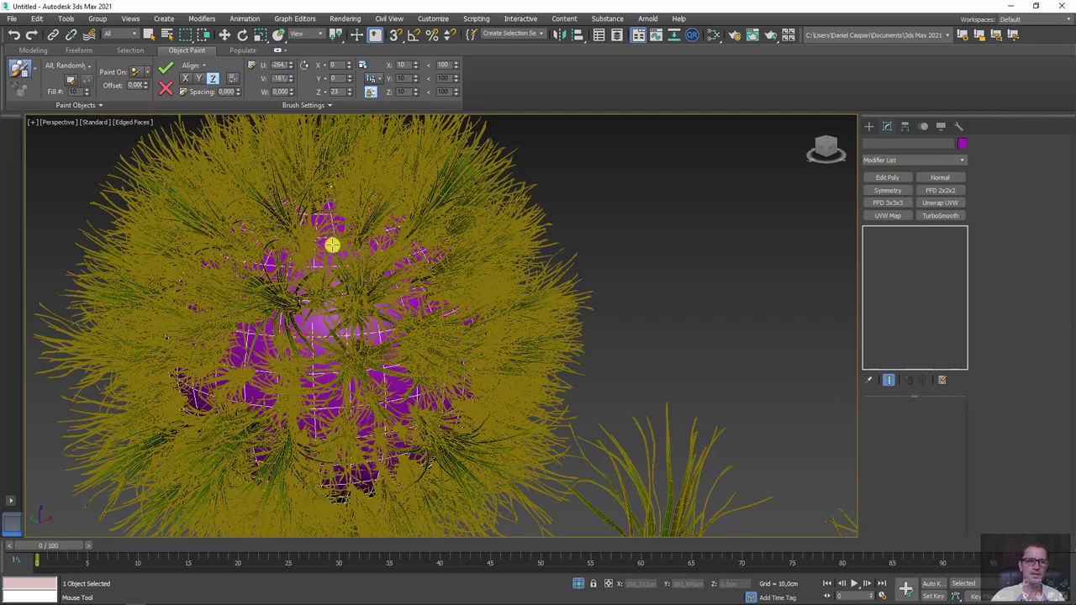
# Step: Orbit and zoom around the sphere to inspect the grass coverage
pyautogui.scroll(-3, 403, 315)
pyautogui.scroll(3, 429, 318)
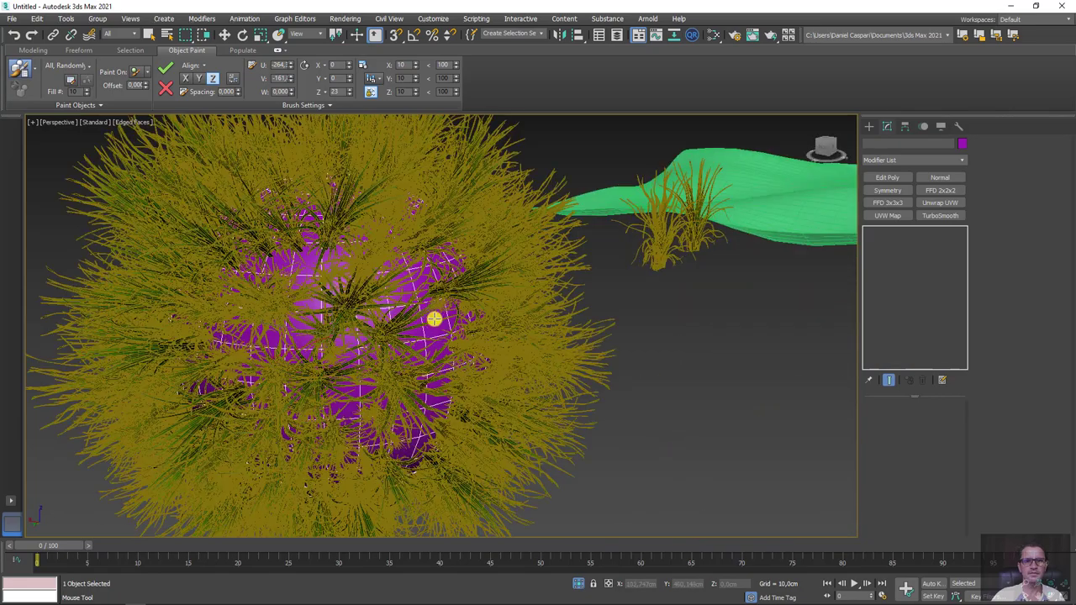
pyautogui.moveTo(315, 277)
pyautogui.keyDown('alt'); pyautogui.mouseDown(button='middle')
pyautogui.moveTo(379, 302)
pyautogui.moveTo(370, 307)
pyautogui.moveTo(493, 327)
pyautogui.moveTo(389, 294)
pyautogui.mouseUp(button='middle'); pyautogui.keyUp('alt')
pyautogui.scroll(-3, 401, 333)
pyautogui.scroll(3, 335, 261)
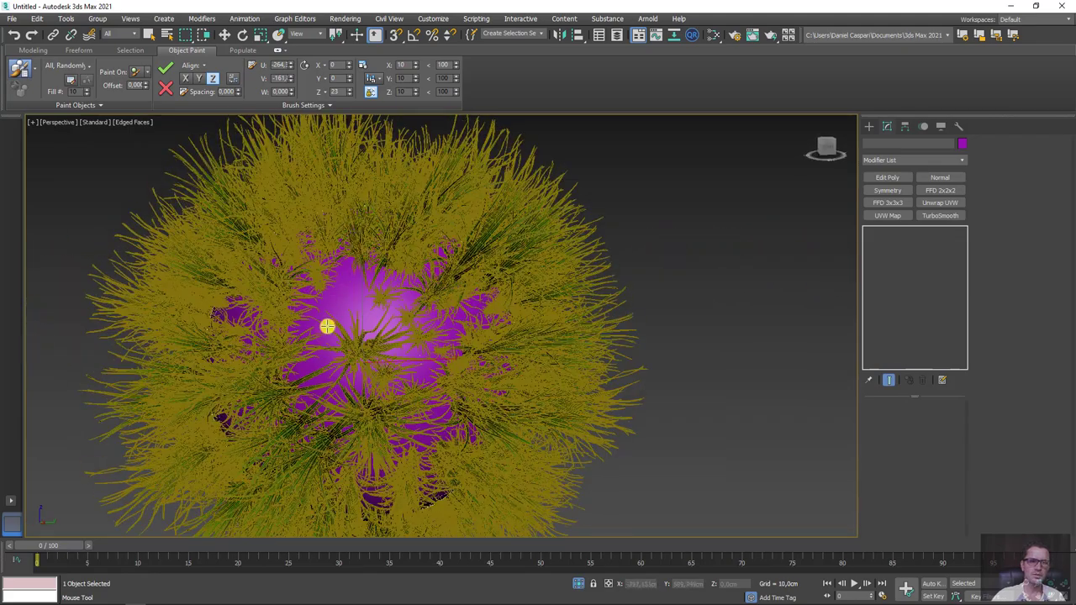
pyautogui.keyDown('alt'); pyautogui.moveTo(384, 368); pyautogui.dragTo(342, 345, button='middle'); pyautogui.keyUp('alt')
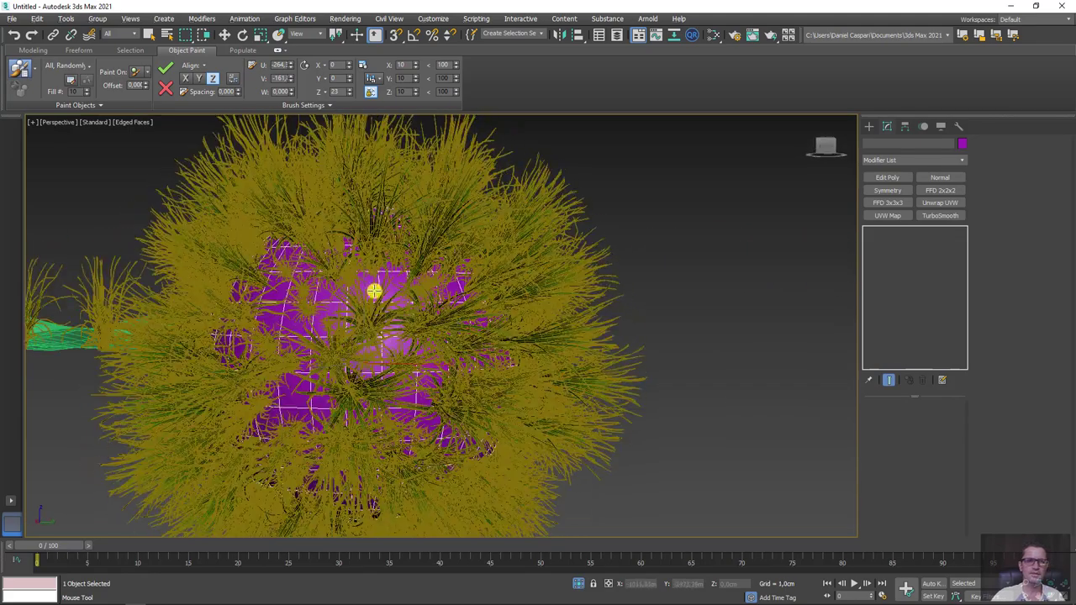
pyautogui.moveTo(403, 377)
pyautogui.keyDown('alt'); pyautogui.mouseDown(button='middle')
pyautogui.moveTo(356, 380)
pyautogui.moveTo(378, 387)
pyautogui.moveTo(409, 342)
pyautogui.mouseUp(button='middle'); pyautogui.keyUp('alt')
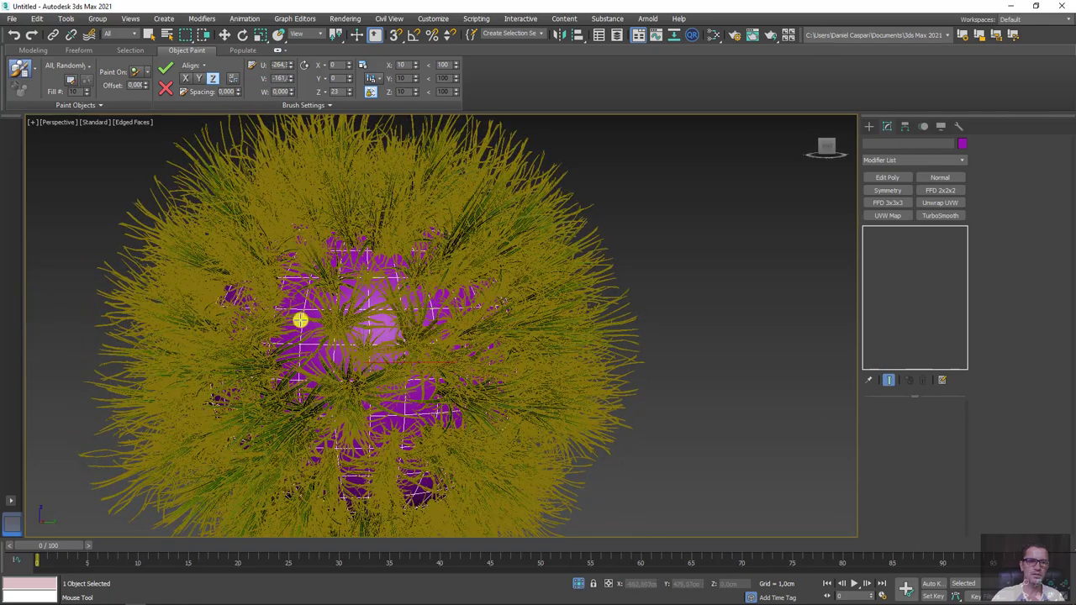
pyautogui.scroll(-5, 463, 337)
pyautogui.moveTo(584, 314)
pyautogui.keyDown('alt'); pyautogui.mouseDown(button='middle')
pyautogui.moveTo(627, 345)
pyautogui.moveTo(579, 341)
pyautogui.mouseUp(button='middle'); pyautogui.keyUp('alt')
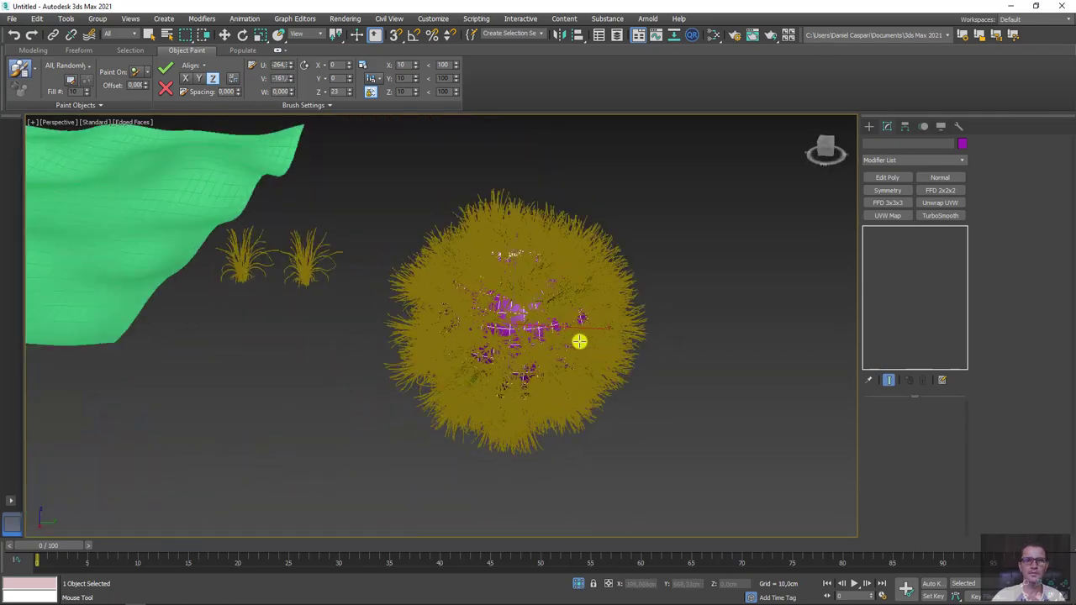
# Step: Exit painting, check the 465 painted clumps, select the sphere and open the Slate Material Editor
pyautogui.press('w')
pyautogui.moveTo(429, 186); pyautogui.dragTo(386, 177)
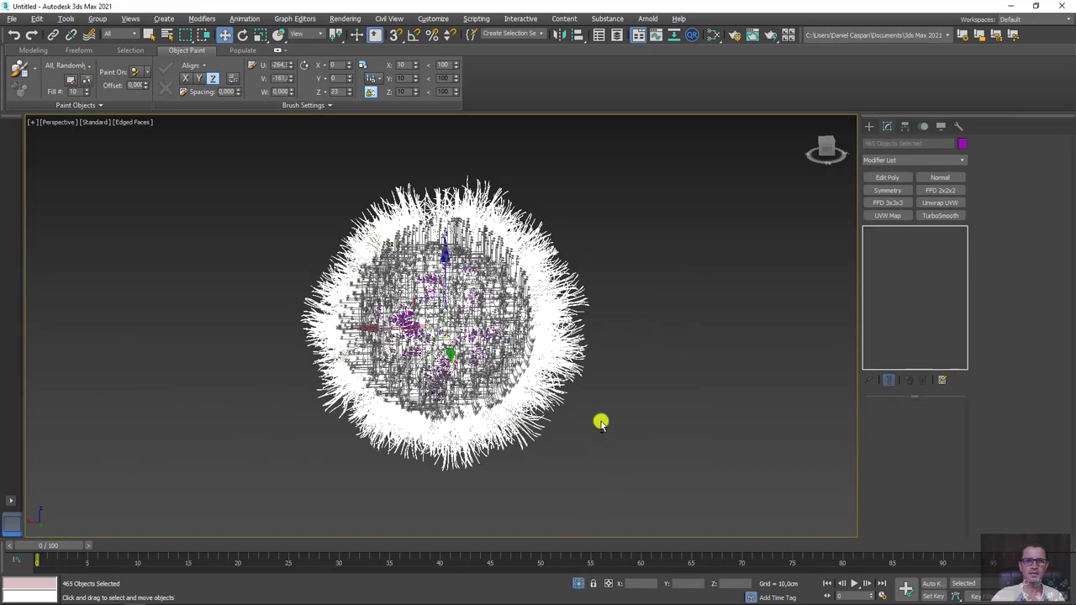
pyautogui.keyDown('alt'); pyautogui.moveTo(600, 420); pyautogui.dragTo(600, 370, button='middle'); pyautogui.keyUp('alt')
pyautogui.click(600, 414)
pyautogui.scroll(5, 458, 358)
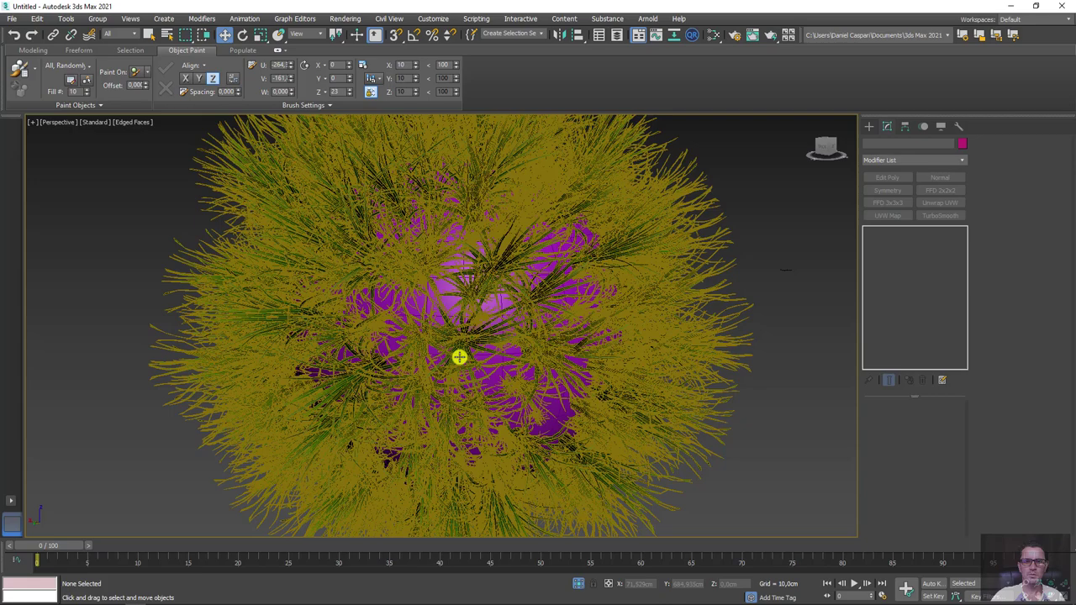
pyautogui.click(491, 306)
pyautogui.click(711, 36)
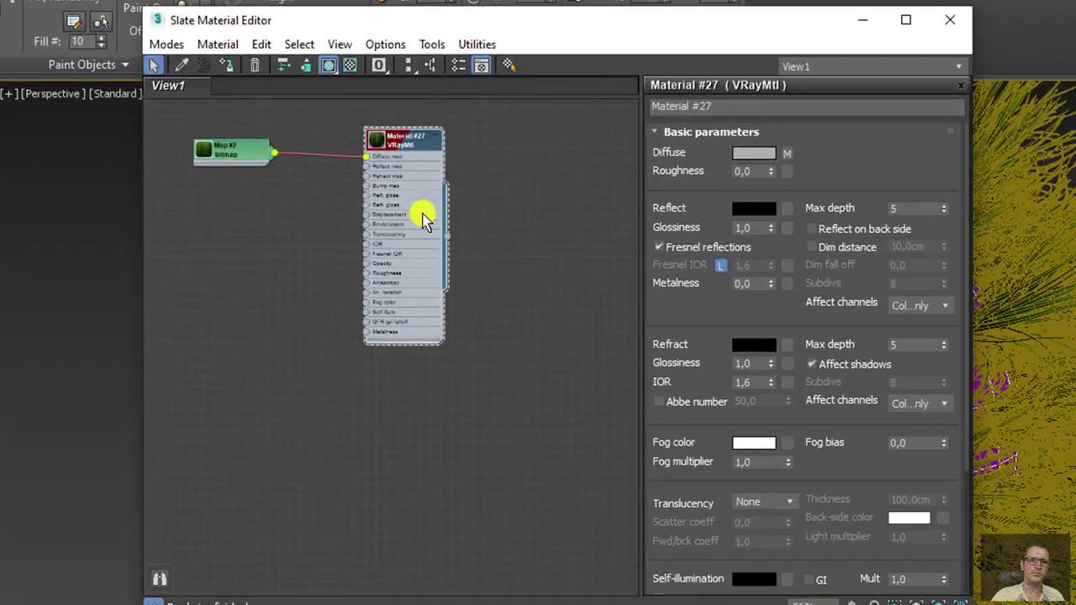
# Step: Clone Material #27 as Material #28, unlink Map #2, and assign it to the sphere
pyautogui.moveTo(423, 220); pyautogui.dragTo(538, 237, button='middle')
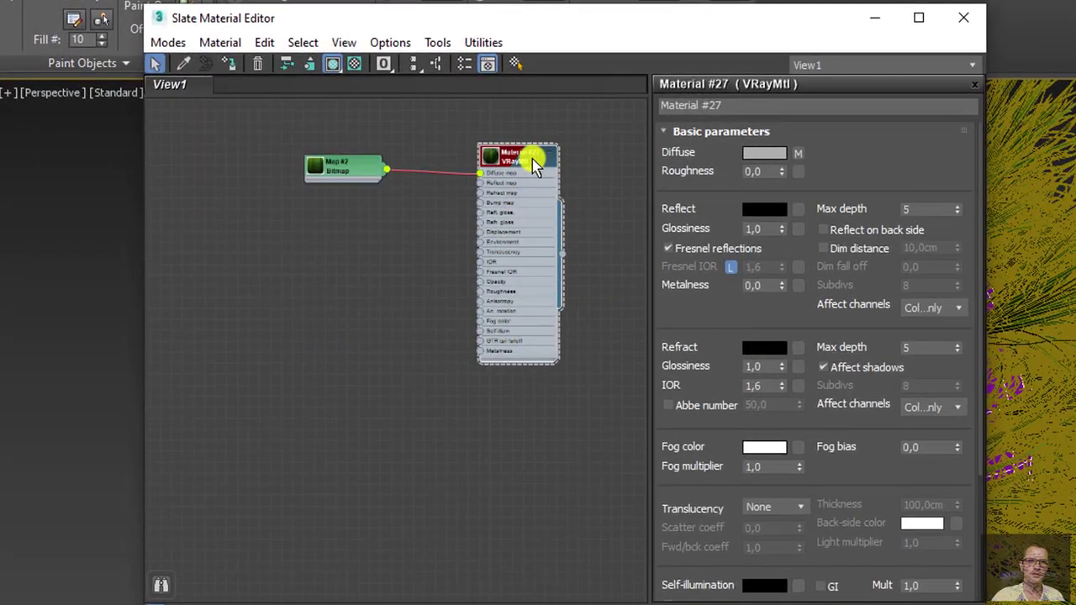
pyautogui.hotkey('ctrl', 'c')
pyautogui.hotkey('ctrl', 'v')
pyautogui.moveTo(480, 401); pyautogui.dragTo(408, 402)
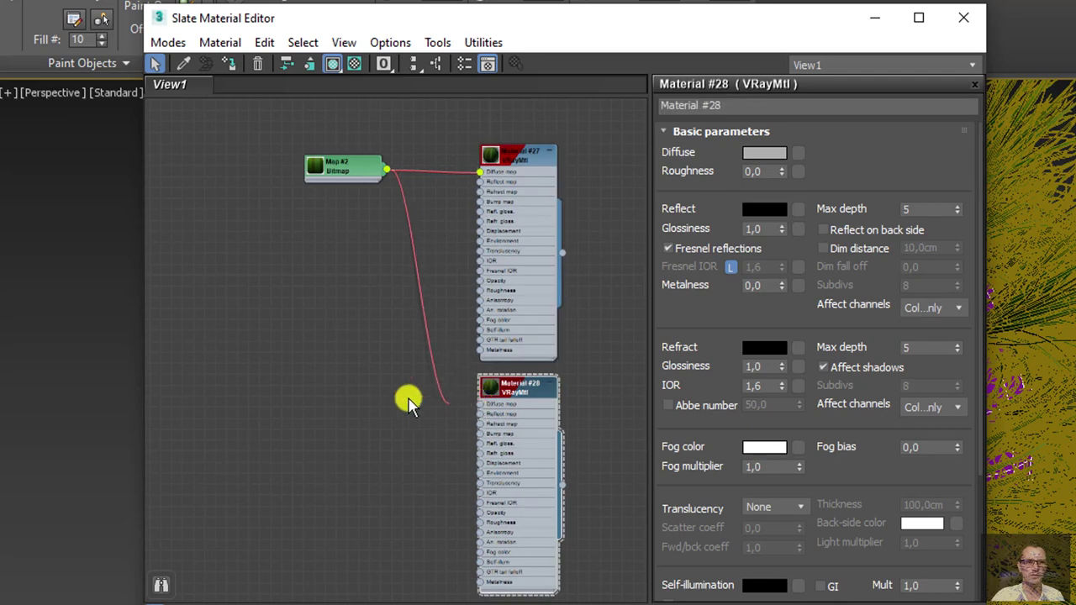
pyautogui.moveTo(521, 409); pyautogui.dragTo(312, 337, button='middle')
pyautogui.scroll(2, 312, 337)
pyautogui.scroll(2, 312, 324)
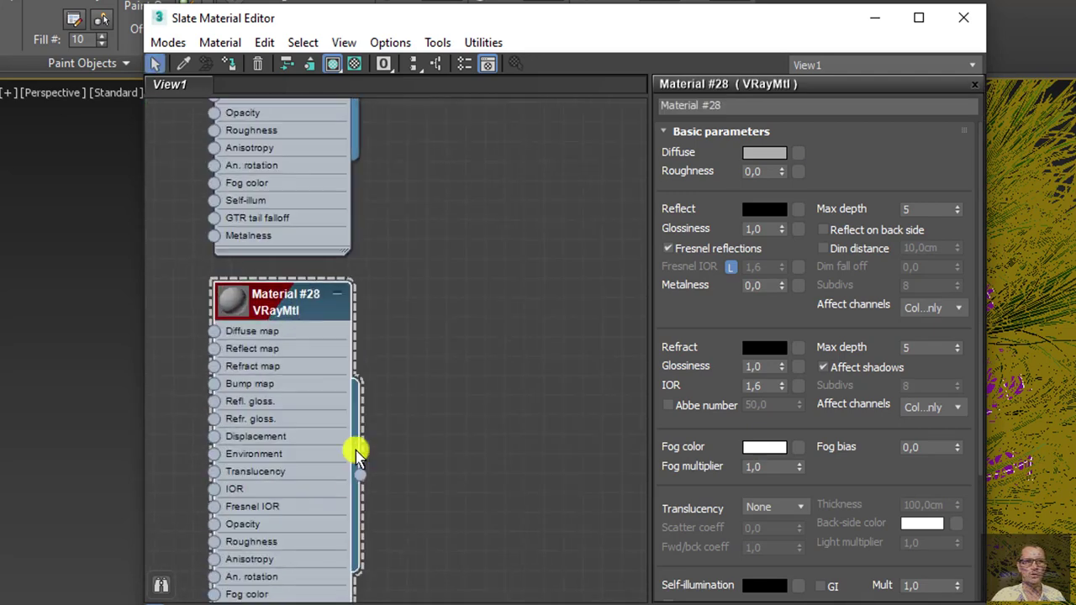
pyautogui.rightClick(303, 305)
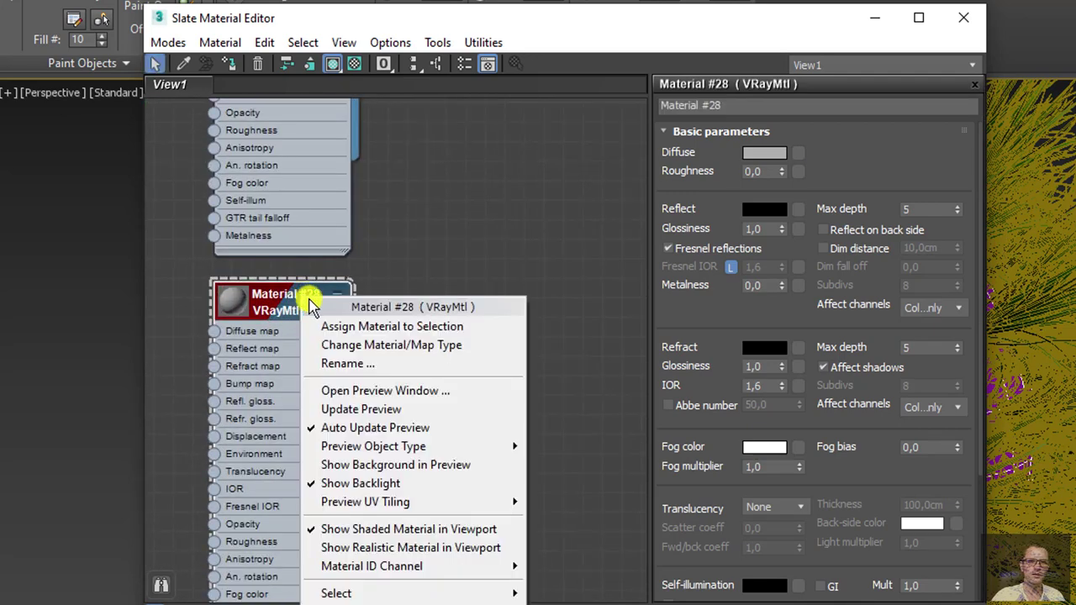
pyautogui.click(396, 331)
pyautogui.moveTo(354, 309); pyautogui.dragTo(452, 328)
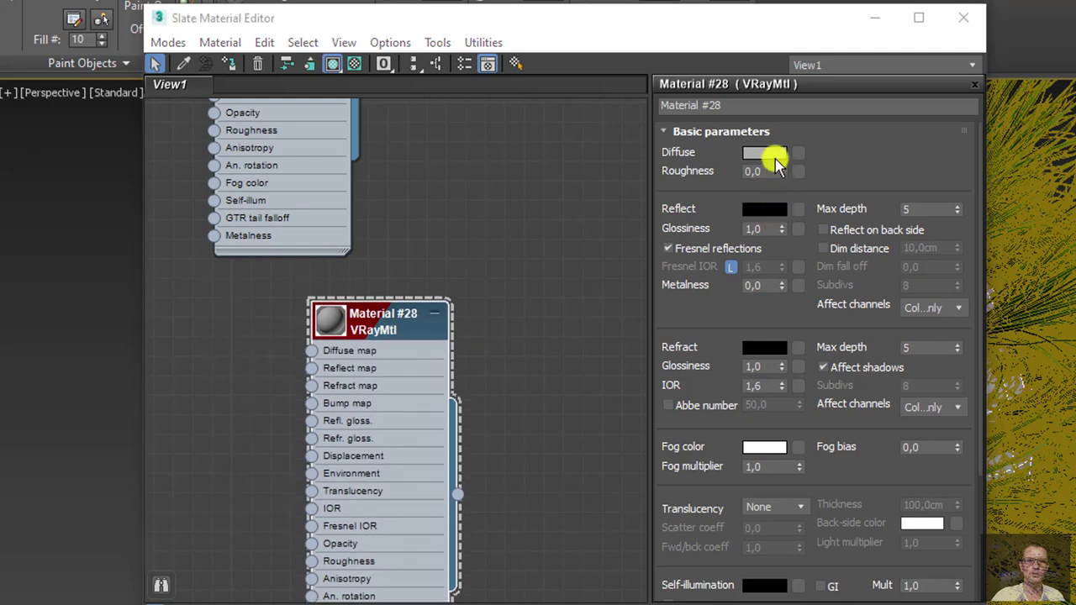
# Step: Set Material #28's diffuse colour to dark green and close the editor
pyautogui.click(764, 152)
pyautogui.click(380, 128)
pyautogui.click(393, 129)
pyautogui.moveTo(527, 81); pyautogui.dragTo(540, 8)
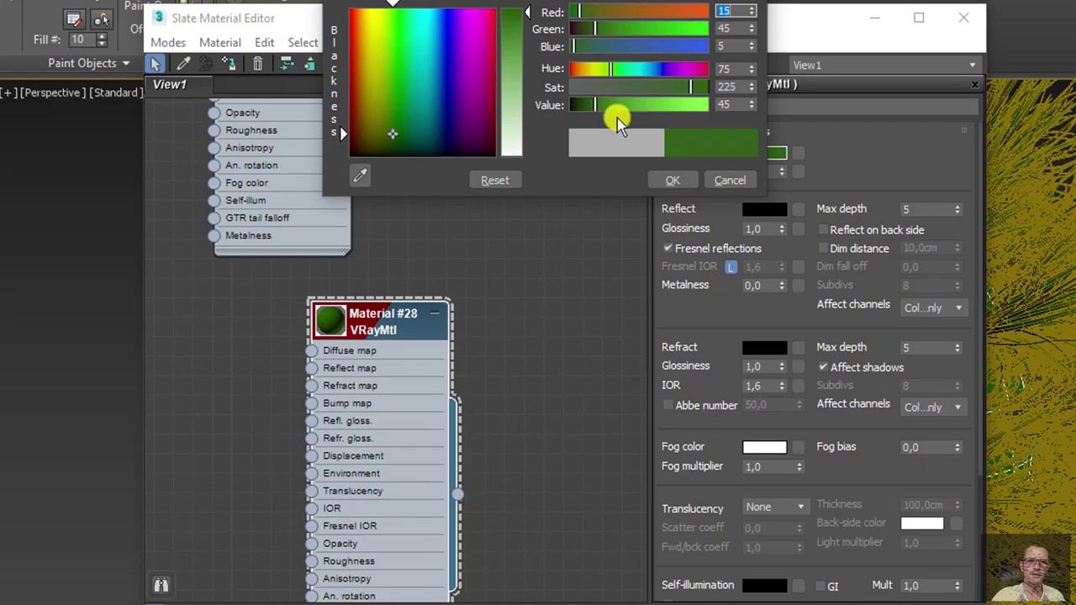
pyautogui.moveTo(620, 105); pyautogui.dragTo(583, 105)
pyautogui.click(673, 179)
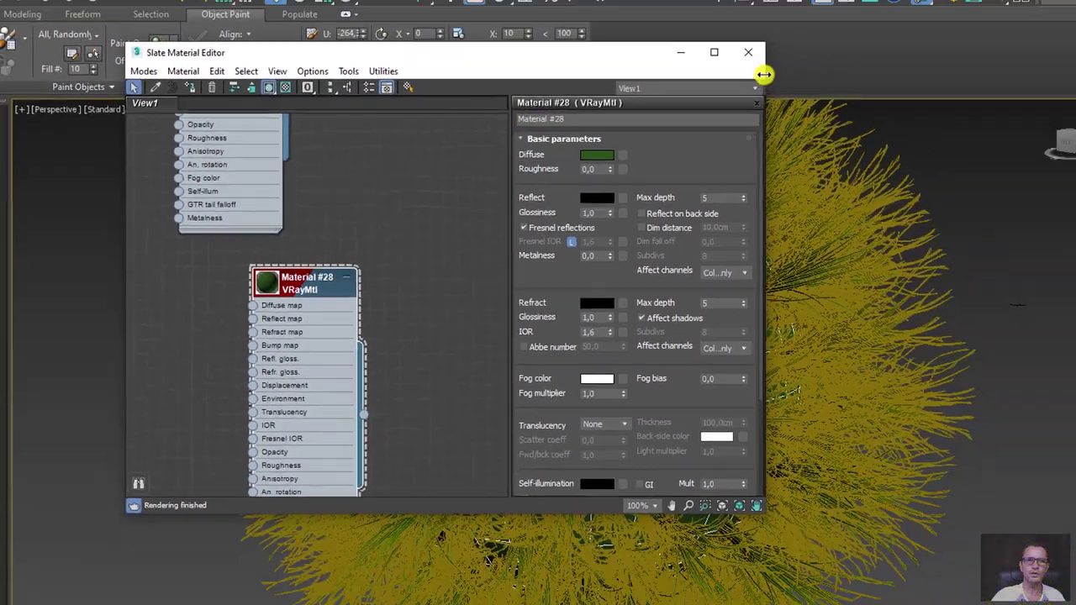
pyautogui.click(962, 17)
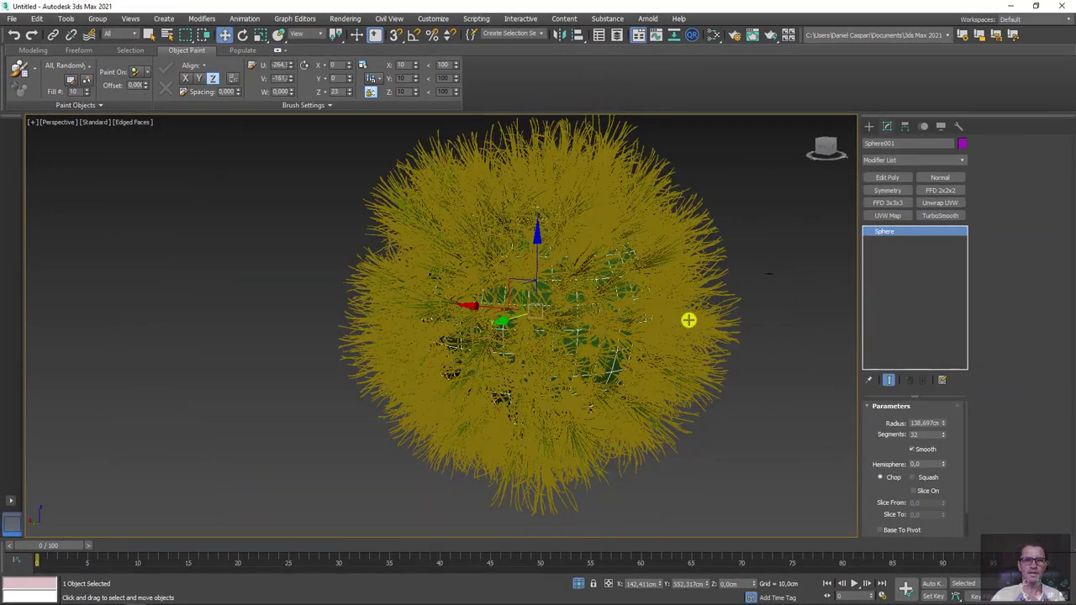
# Step: Switch the viewport to plain shading without edges and reframe the grass sphere
pyautogui.press('F4')
pyautogui.moveTo(662, 339)
pyautogui.keyDown('alt'); pyautogui.mouseDown(button='middle')
pyautogui.moveTo(464, 362)
pyautogui.moveTo(518, 355)
pyautogui.moveTo(564, 329)
pyautogui.moveTo(543, 336)
pyautogui.moveTo(627, 350)
pyautogui.moveTo(512, 345)
pyautogui.mouseUp(button='middle'); pyautogui.keyUp('alt')
pyautogui.scroll(3, 545, 355)
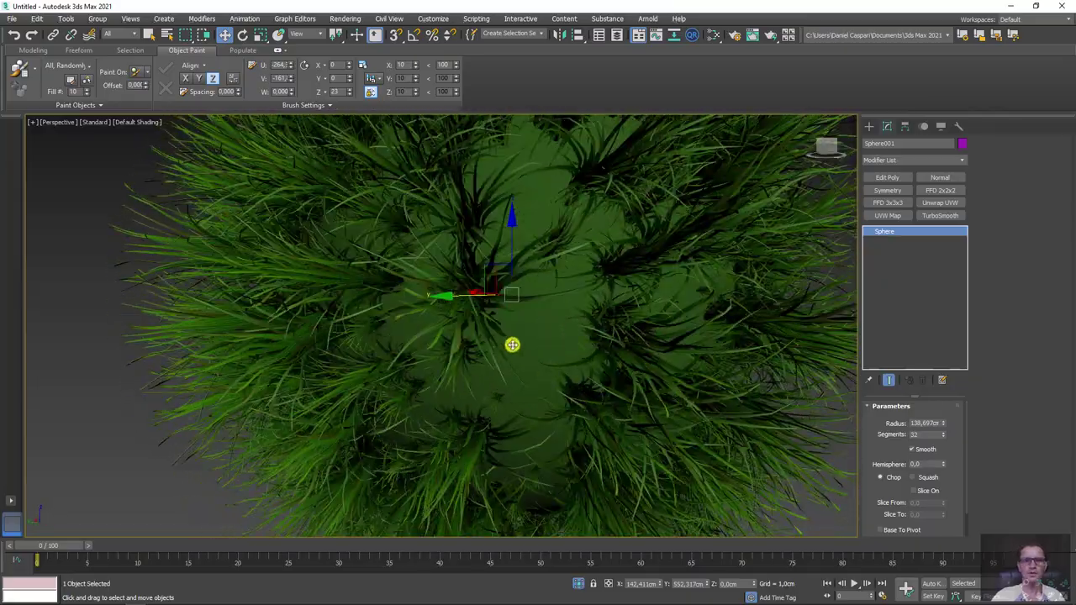
pyautogui.scroll(-5, 512, 345)
pyautogui.moveTo(421, 375)
pyautogui.keyDown('alt'); pyautogui.mouseDown(button='middle')
pyautogui.moveTo(536, 384)
pyautogui.moveTo(468, 396)
pyautogui.moveTo(545, 358)
pyautogui.mouseUp(button='middle'); pyautogui.keyUp('alt')
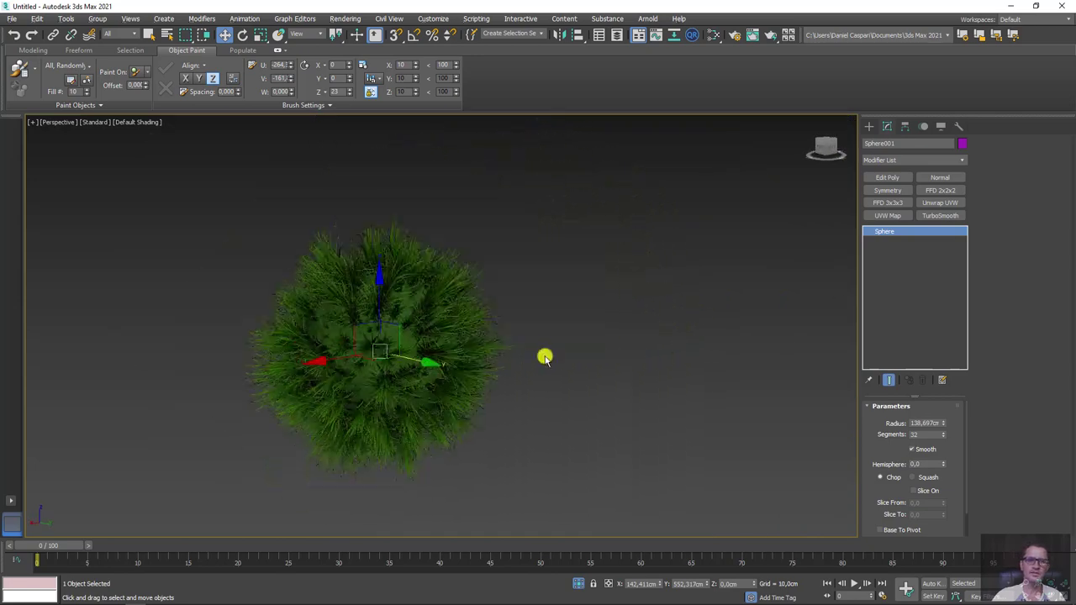
# Step: Show the Photometric light creation options and confirm V-Ray Next, update 3.2 is the renderer
pyautogui.click(868, 126)
pyautogui.keyDown('alt'); pyautogui.moveTo(698, 377); pyautogui.dragTo(674, 372, button='middle'); pyautogui.keyUp('alt')
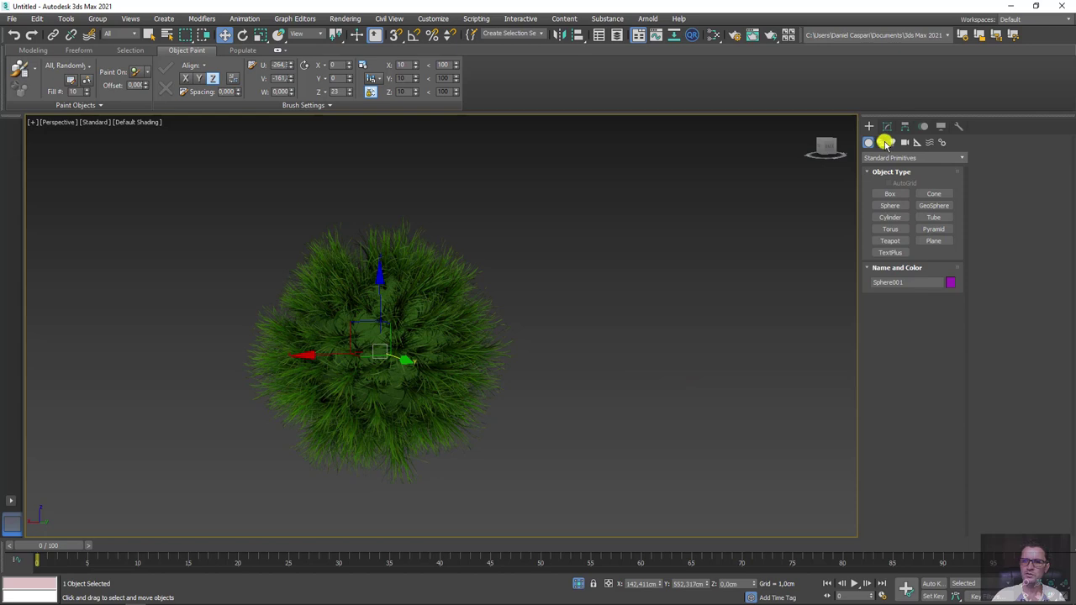
pyautogui.click(895, 142)
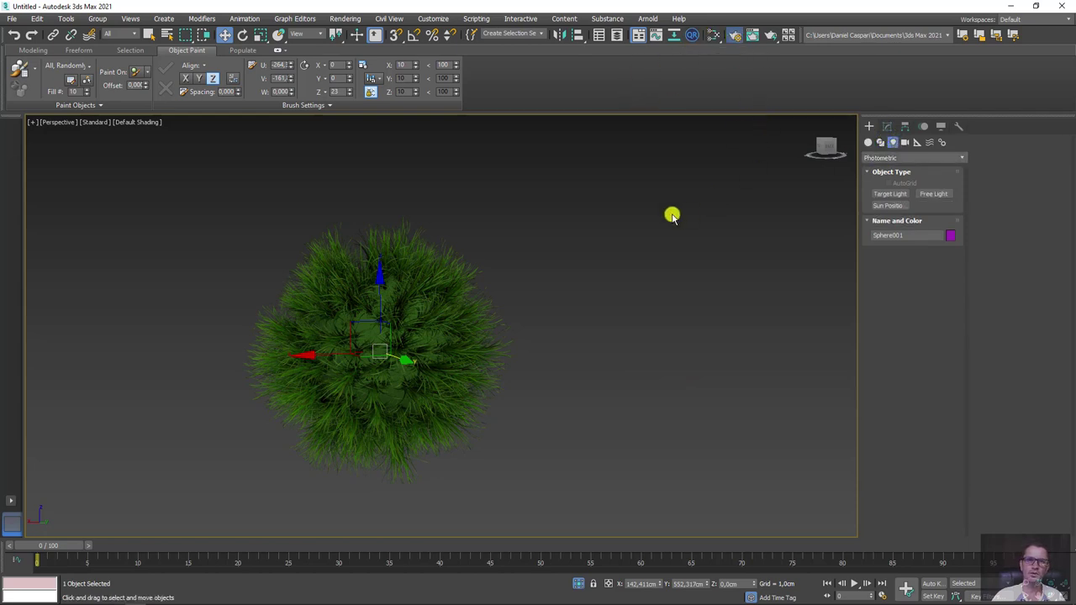
pyautogui.press('F10')
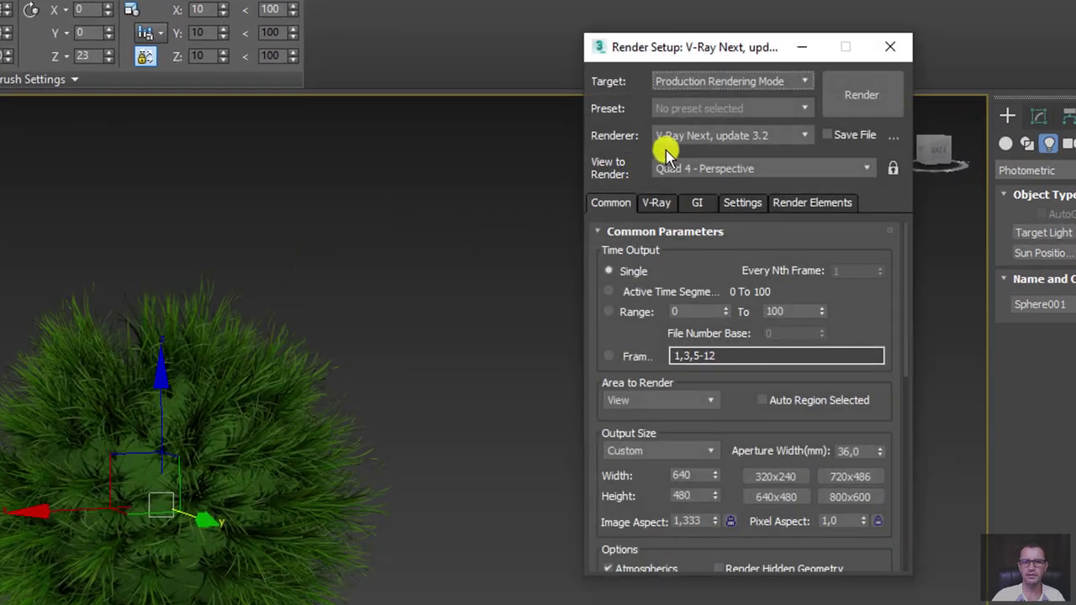
pyautogui.click(715, 136)
pyautogui.click(714, 136)
pyautogui.click(889, 46)
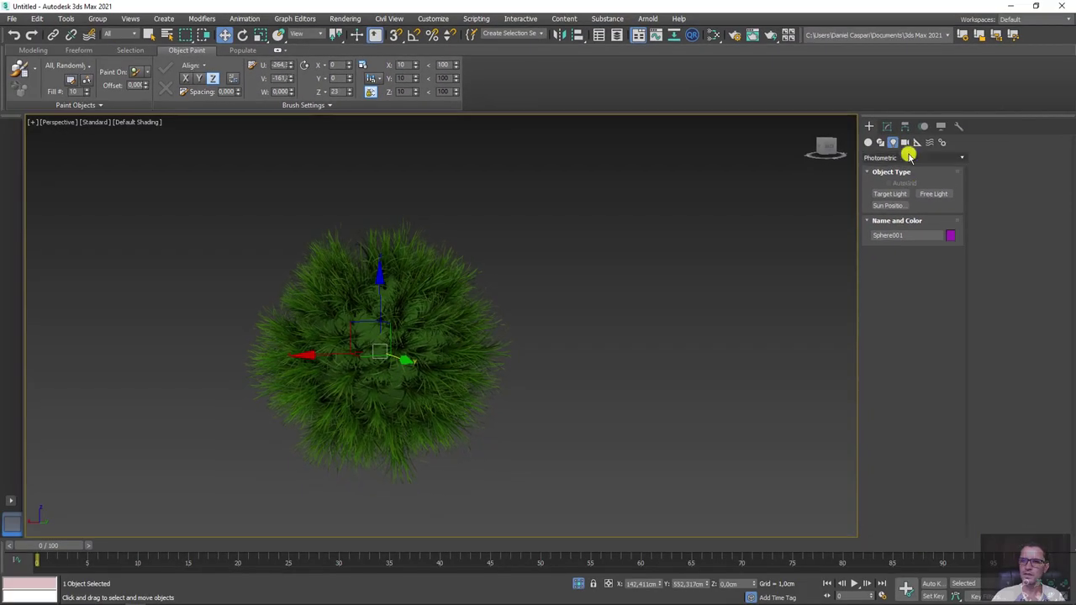
# Step: Switch the light type to VRay and draw a VRayLight plane light
pyautogui.click(900, 159)
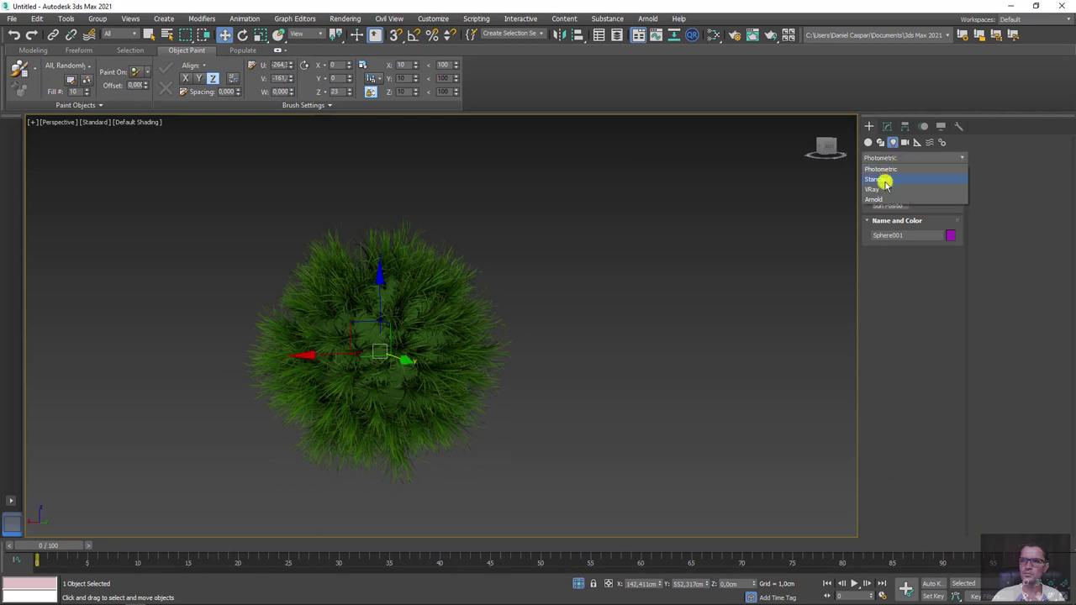
pyautogui.click(887, 189)
pyautogui.scroll(-3, 516, 384)
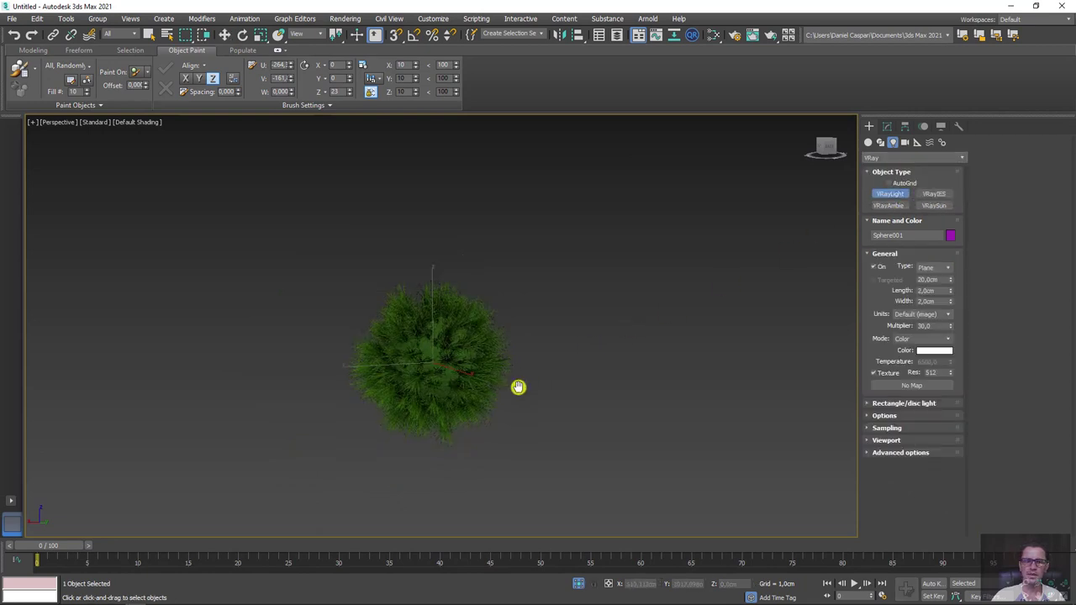
pyautogui.moveTo(364, 479)
pyautogui.mouseDown()
pyautogui.moveTo(583, 526)
pyautogui.moveTo(647, 493)
pyautogui.mouseUp()
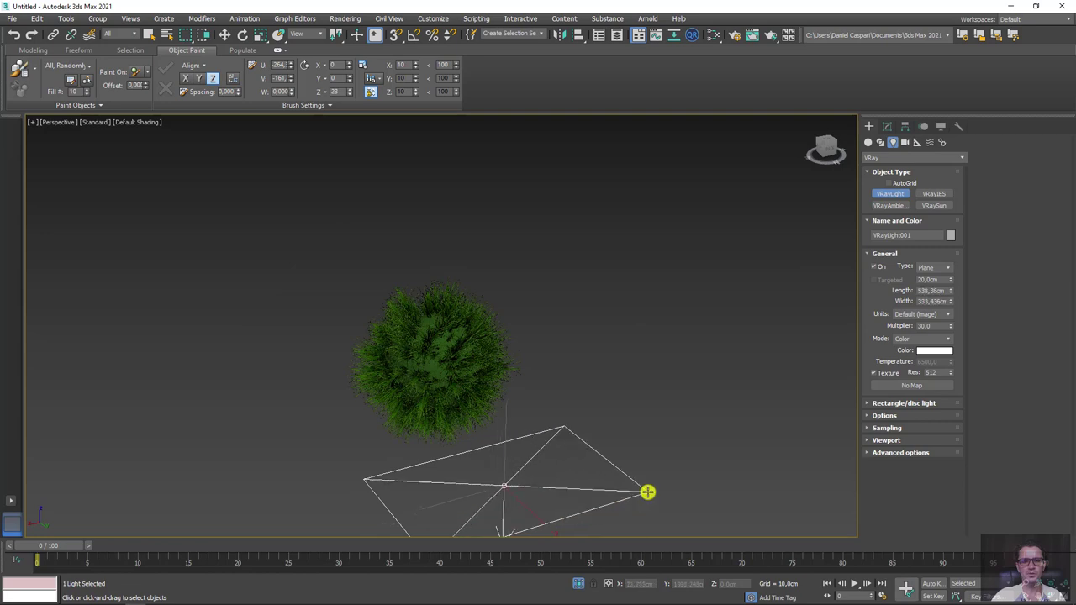
# Step: Move VRayLight001 above the grass sphere and turn on the safe frame outline
pyautogui.press('w')
pyautogui.keyDown('alt'); pyautogui.moveTo(564, 495); pyautogui.dragTo(549, 474, button='middle'); pyautogui.keyUp('alt')
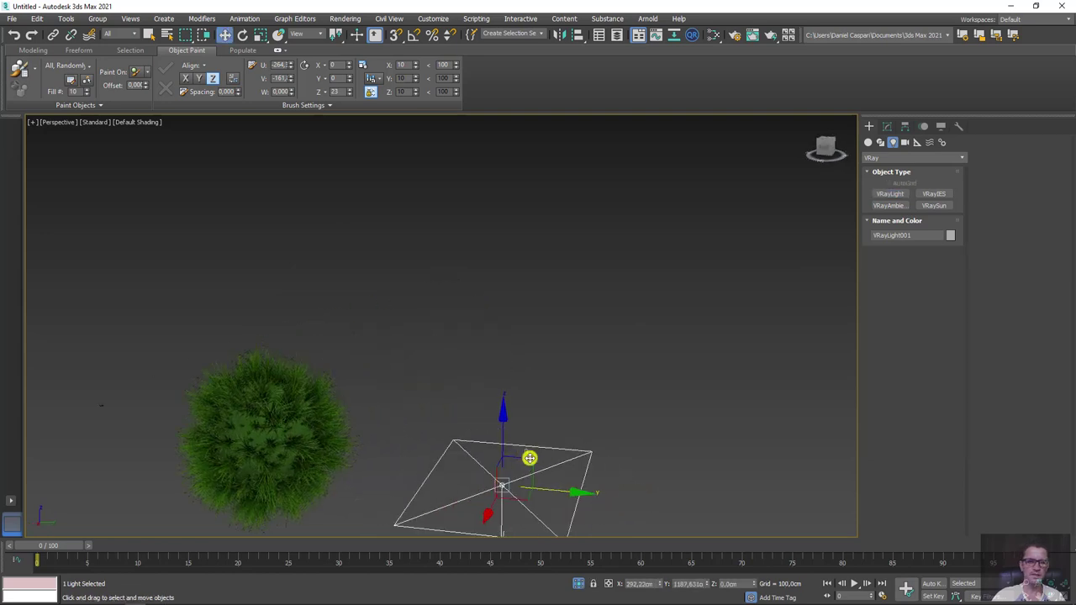
pyautogui.moveTo(532, 464); pyautogui.dragTo(311, 202)
pyautogui.keyDown('alt'); pyautogui.moveTo(430, 258); pyautogui.dragTo(341, 249, button='middle'); pyautogui.keyUp('alt')
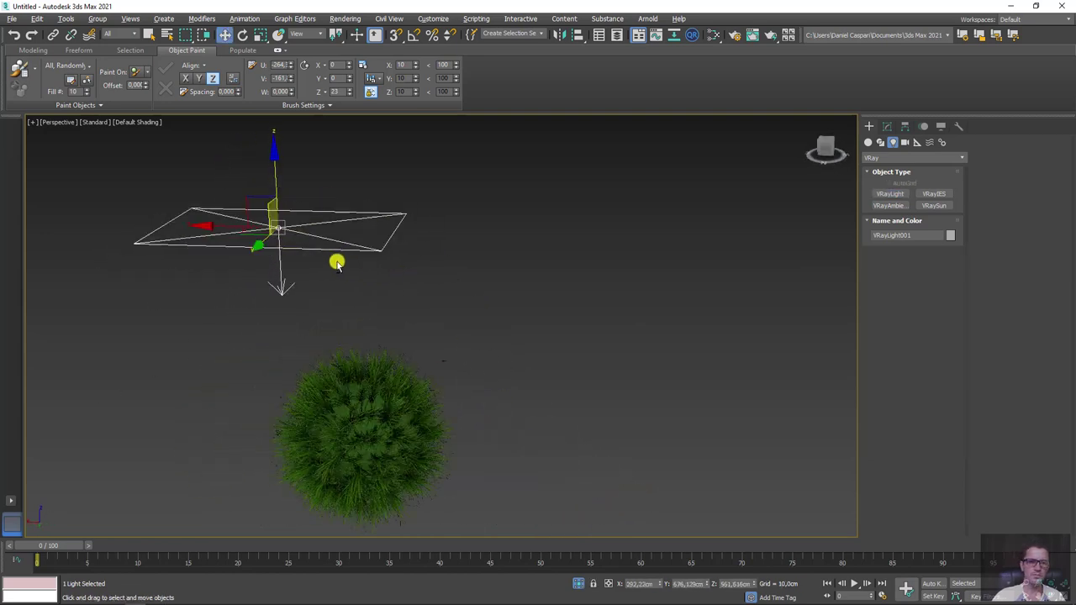
pyautogui.moveTo(250, 206); pyautogui.dragTo(332, 196)
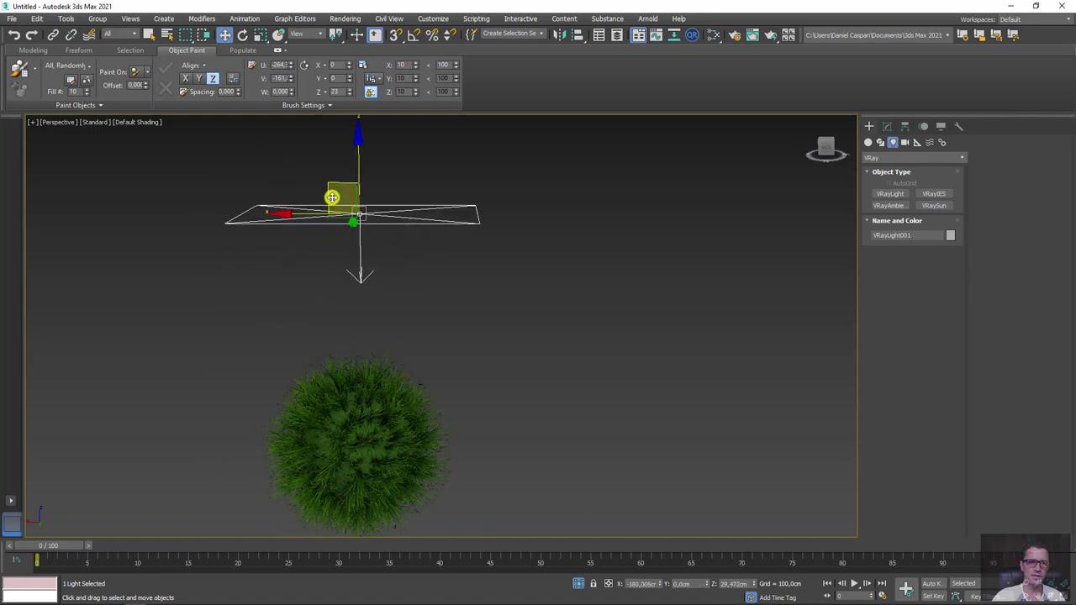
pyautogui.moveTo(331, 197)
pyautogui.keyDown('alt'); pyautogui.mouseDown(button='middle')
pyautogui.moveTo(468, 291)
pyautogui.moveTo(357, 282)
pyautogui.moveTo(567, 279)
pyautogui.mouseUp(button='middle'); pyautogui.keyUp('alt')
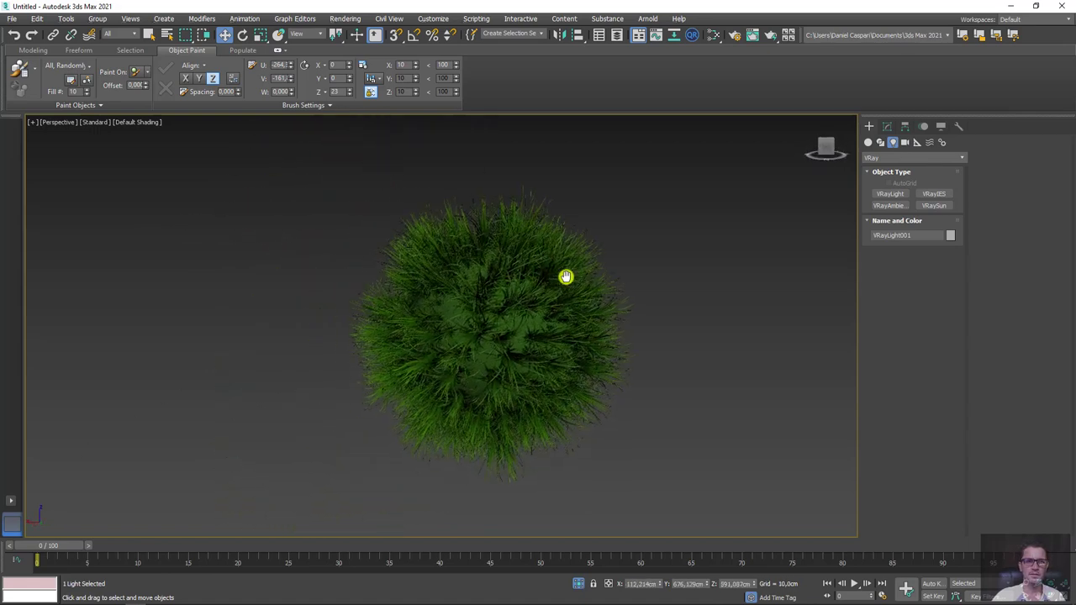
pyautogui.scroll(4, 554, 286)
pyautogui.hotkey('shift', 'f')
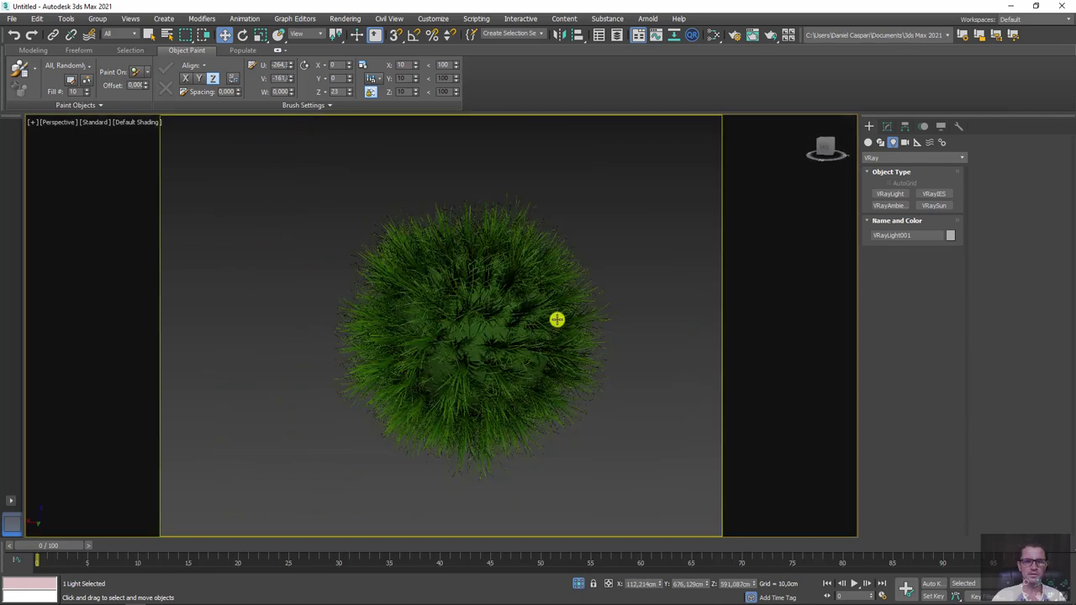
pyautogui.scroll(3, 557, 320)
pyautogui.scroll(1, 553, 325)
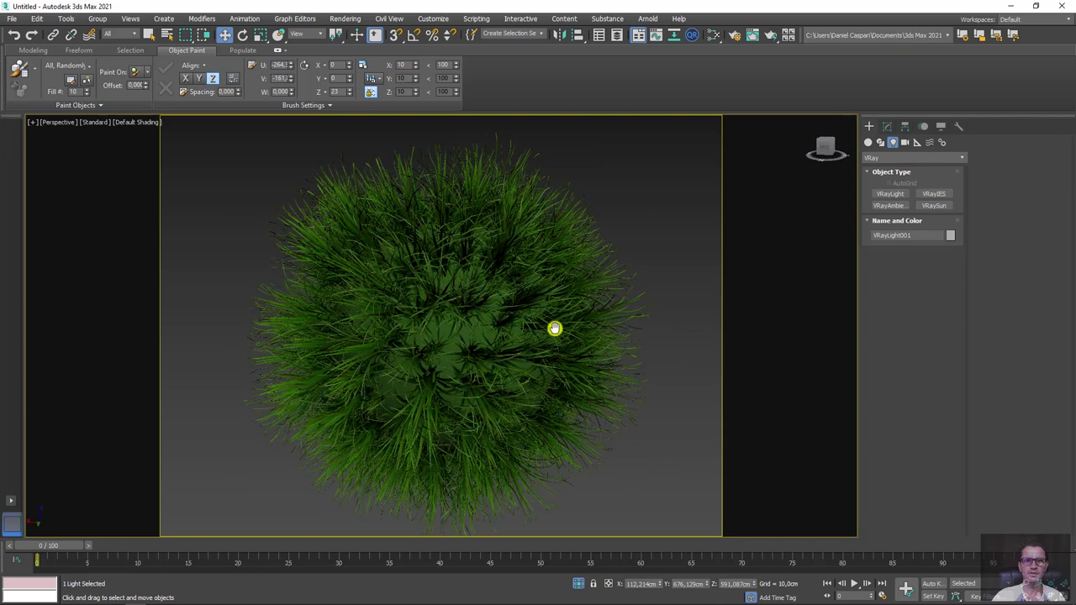
# Step: Render the grass sphere at 640 x 480 and move the V-Ray frame buffer aside
pyautogui.click(771, 34)
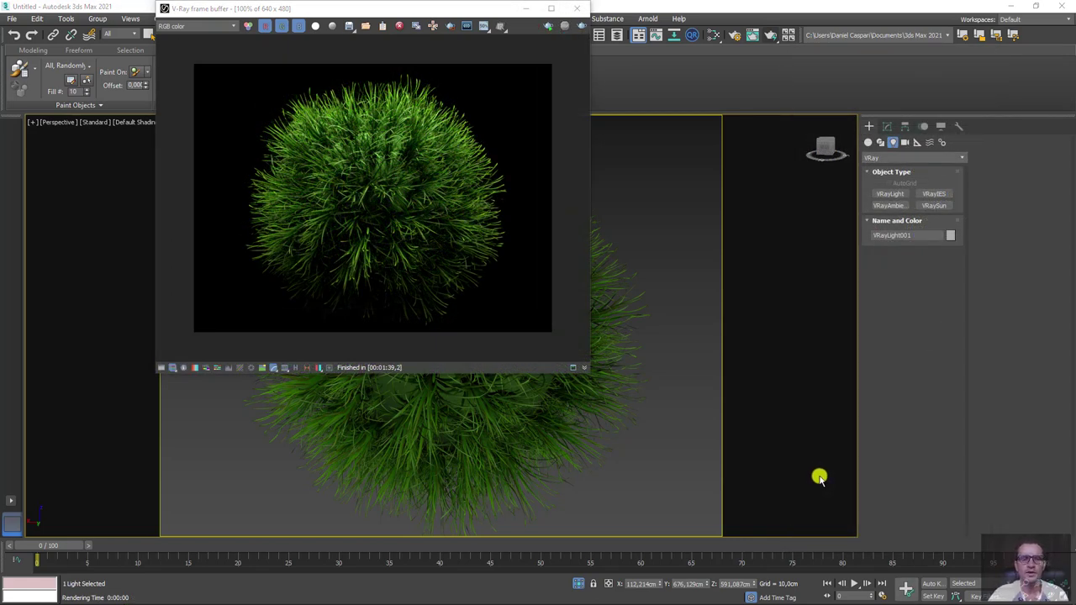
pyautogui.moveTo(398, 8); pyautogui.dragTo(298, 73)
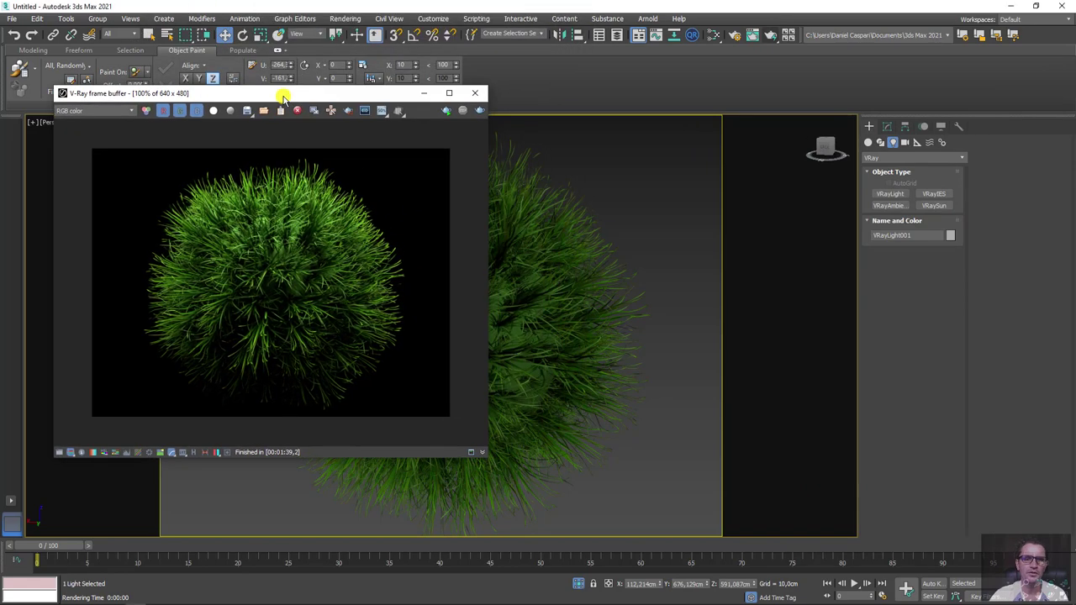